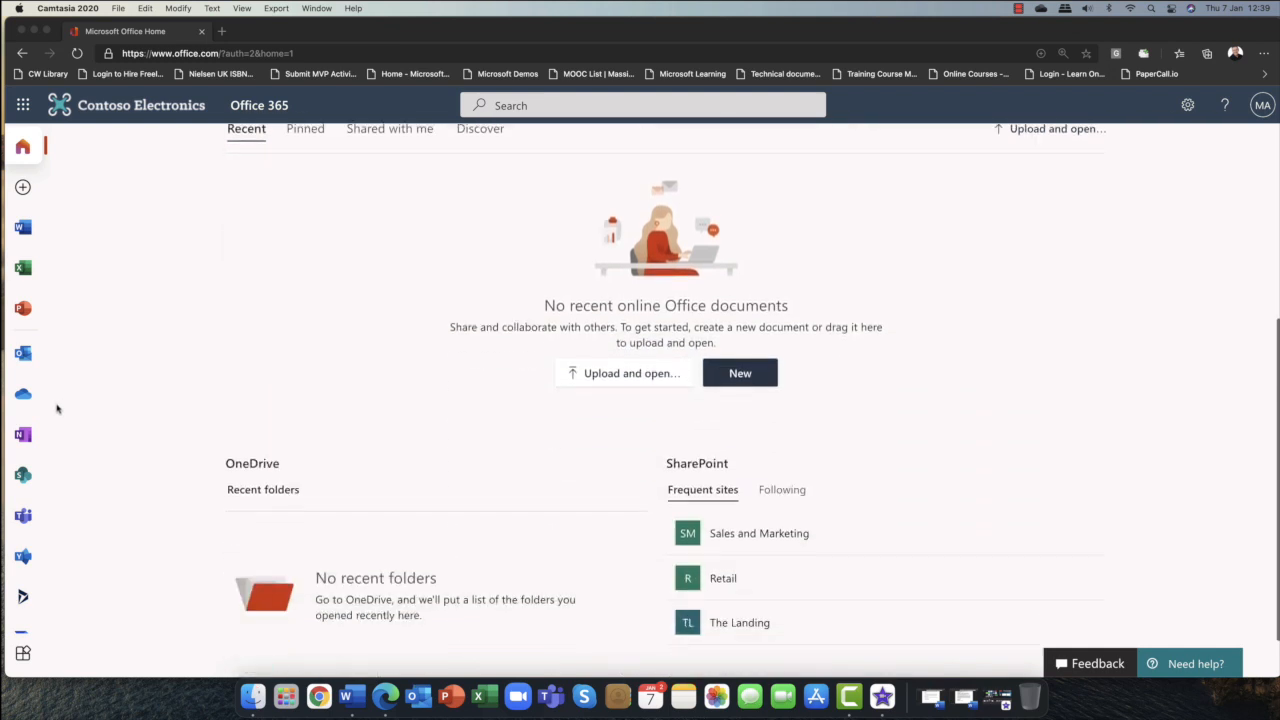
pyautogui.scroll(-2, 15, 455)
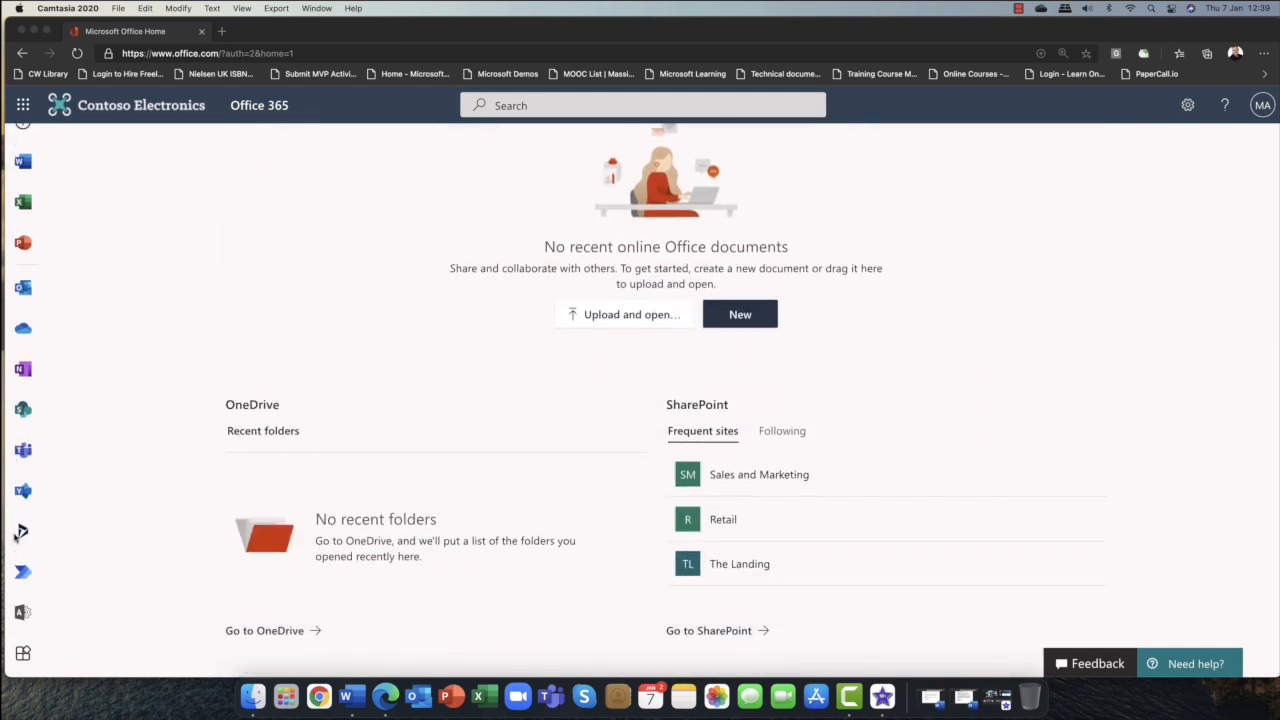
# Open the Microsoft 365 admin center from the Office 365 home page.
pyautogui.click(20, 612)
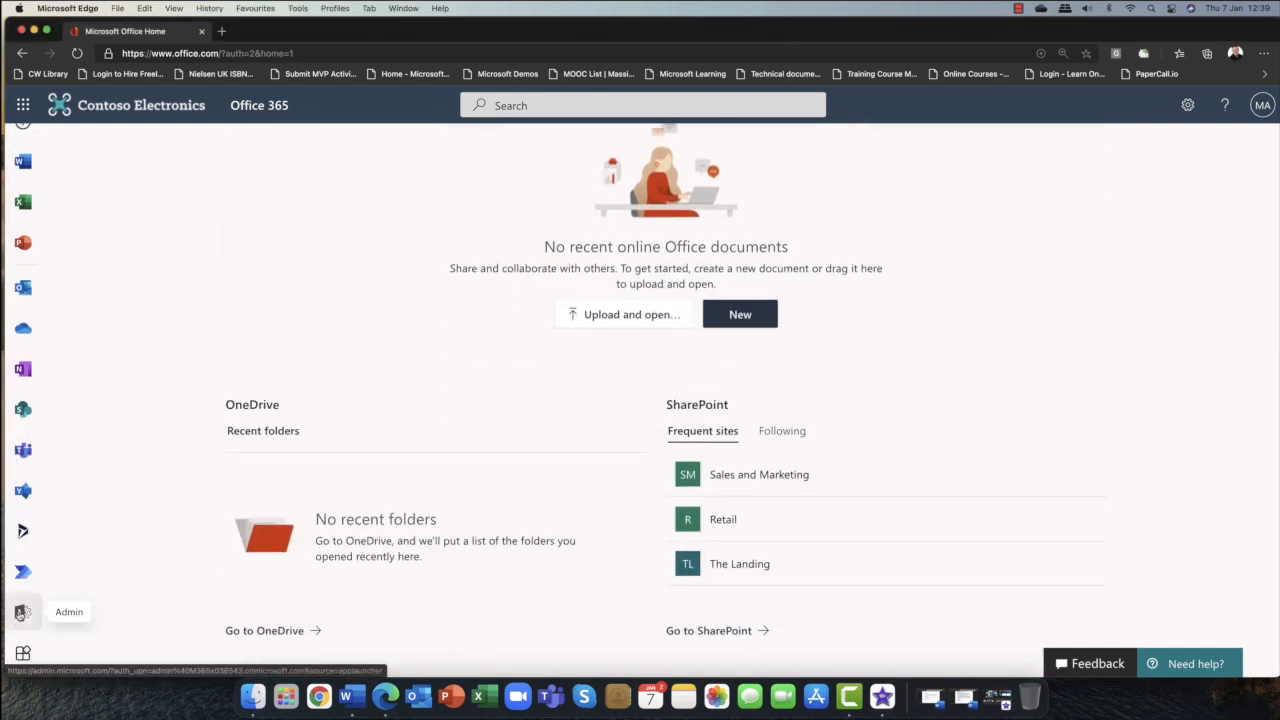
pyautogui.click(20, 612)
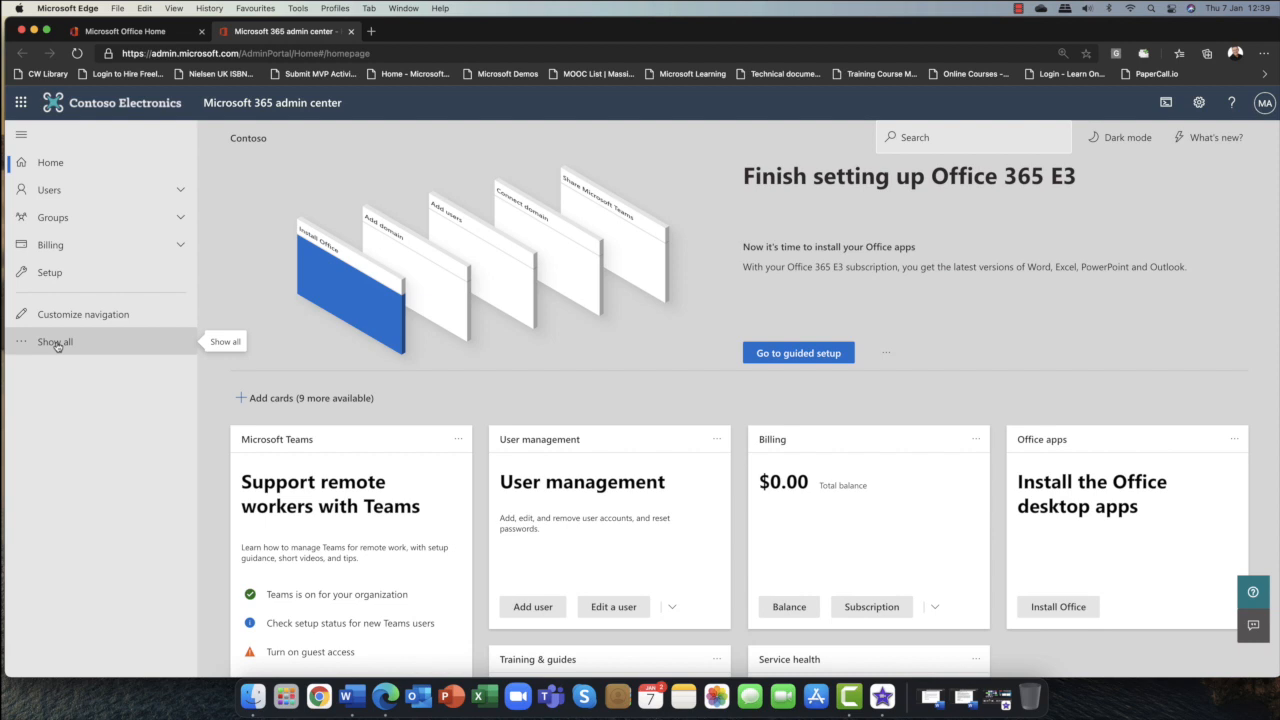
# Show all admin navigation items and open the SharePoint admin center.
pyautogui.click(56, 343)
pyautogui.scroll(-1, 70, 400)
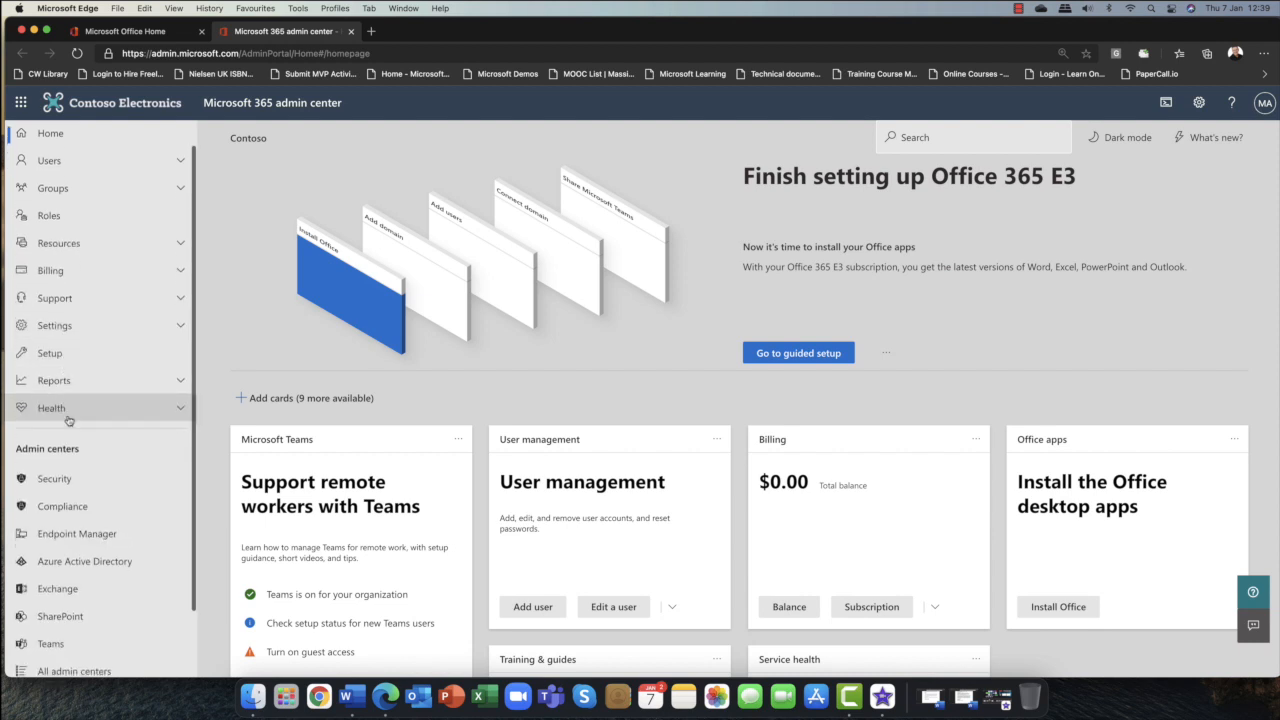
pyautogui.click(55, 617)
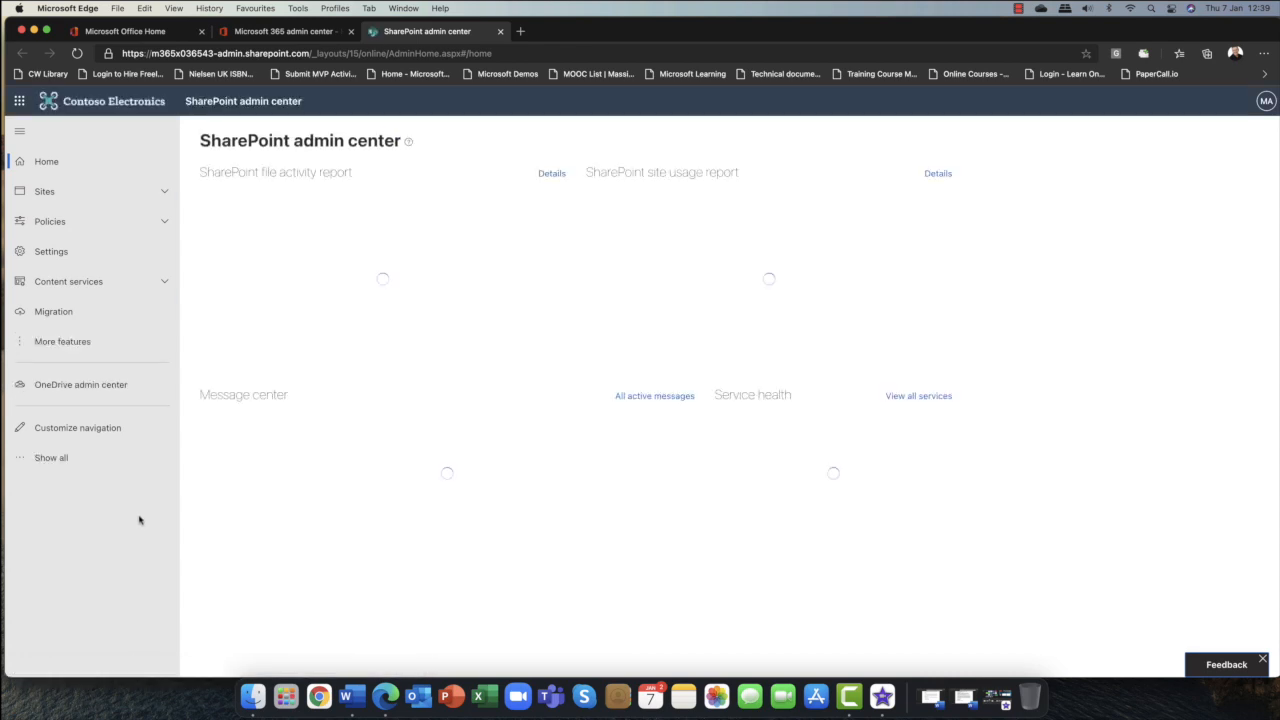
pyautogui.click(70, 398)
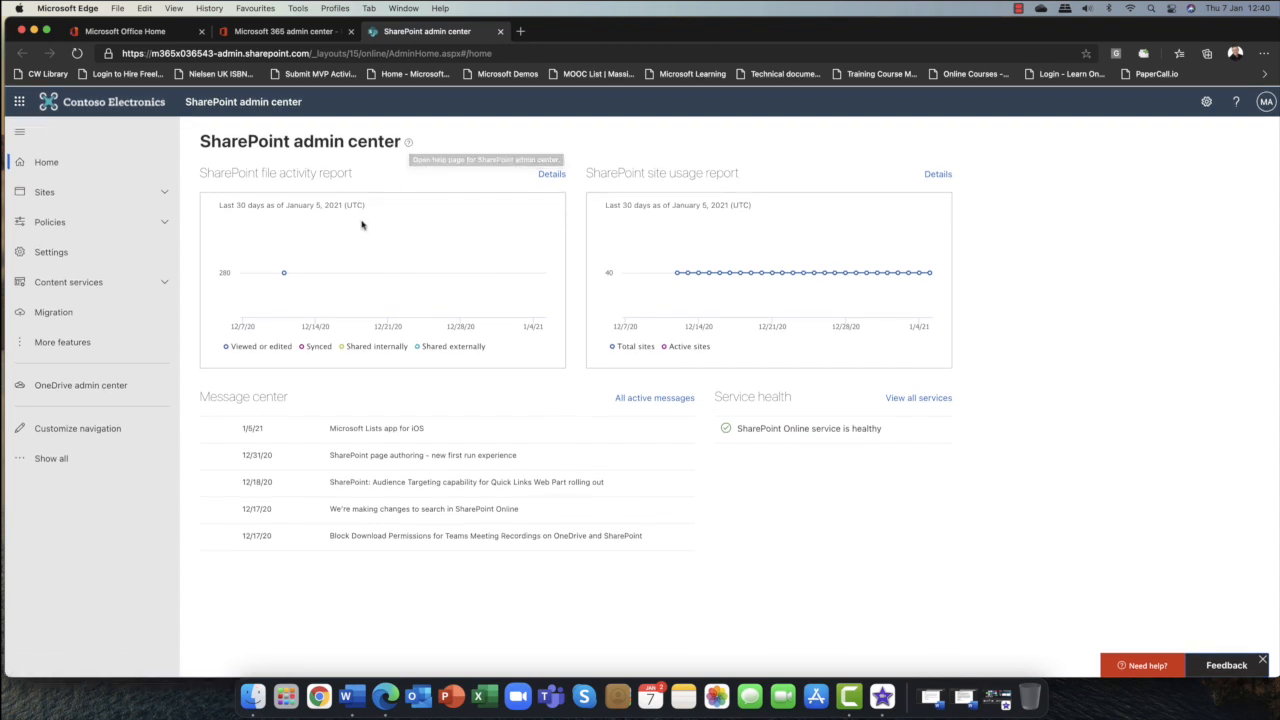
pyautogui.moveTo(256, 258)
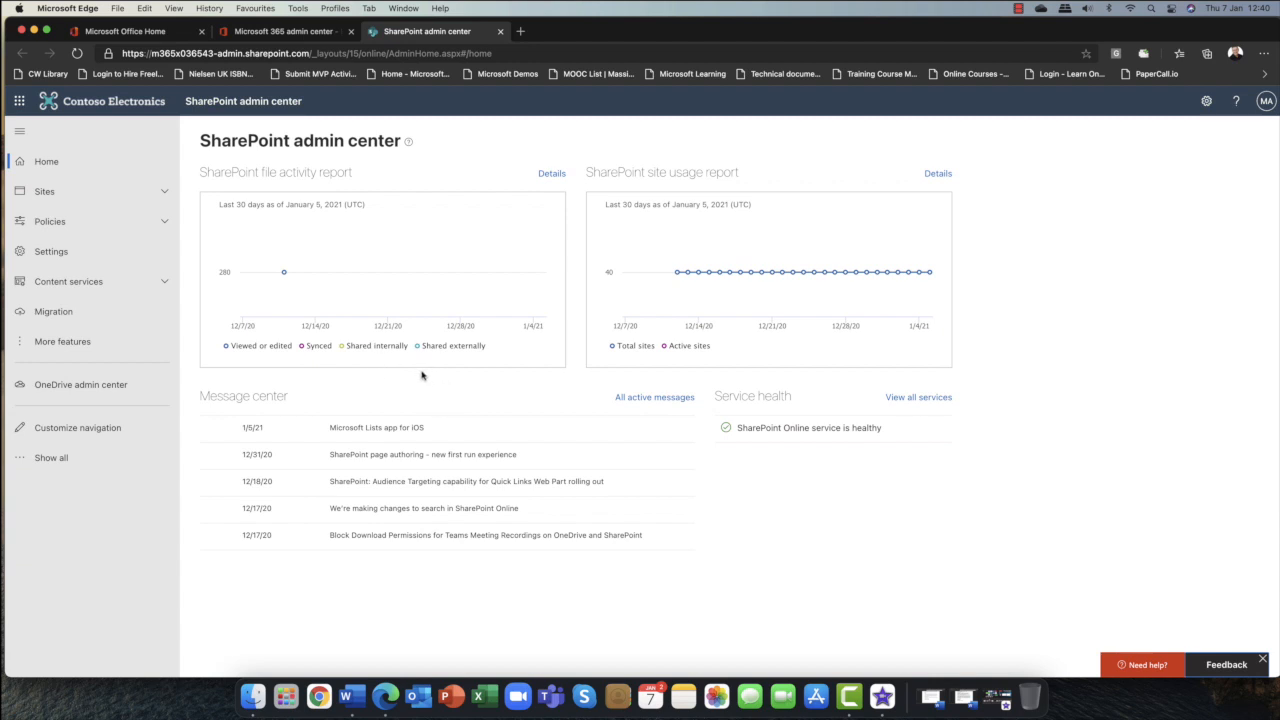
pyautogui.moveTo(202, 396); pyautogui.dragTo(310, 400)
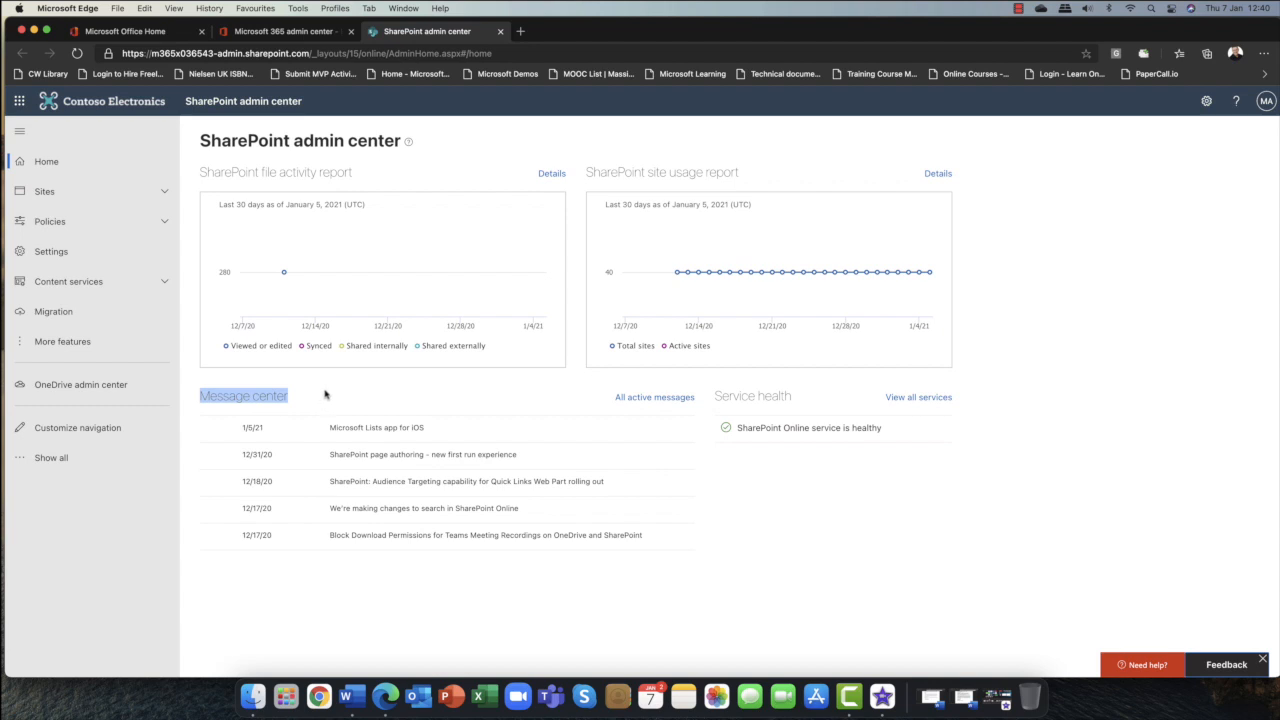
pyautogui.click(324, 395)
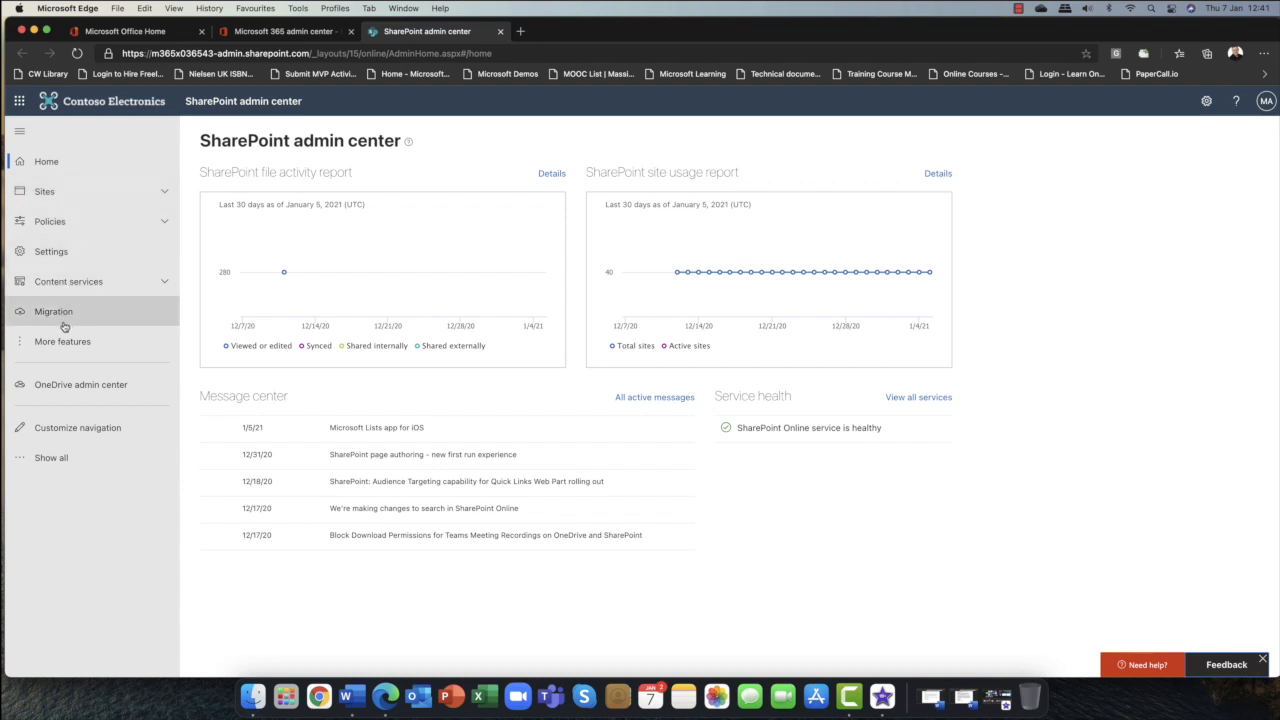
# Open the Active sites list under Sites and dismiss the Change views tip.
pyautogui.click(163, 194)
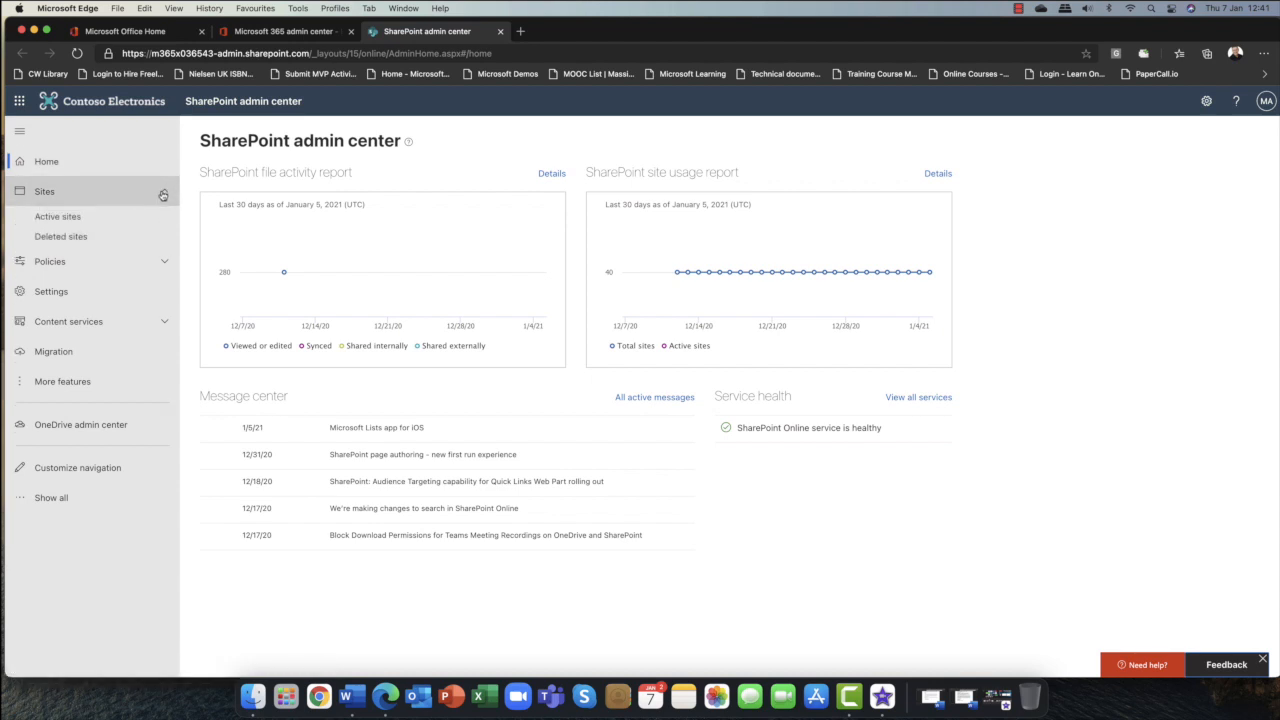
pyautogui.click(62, 218)
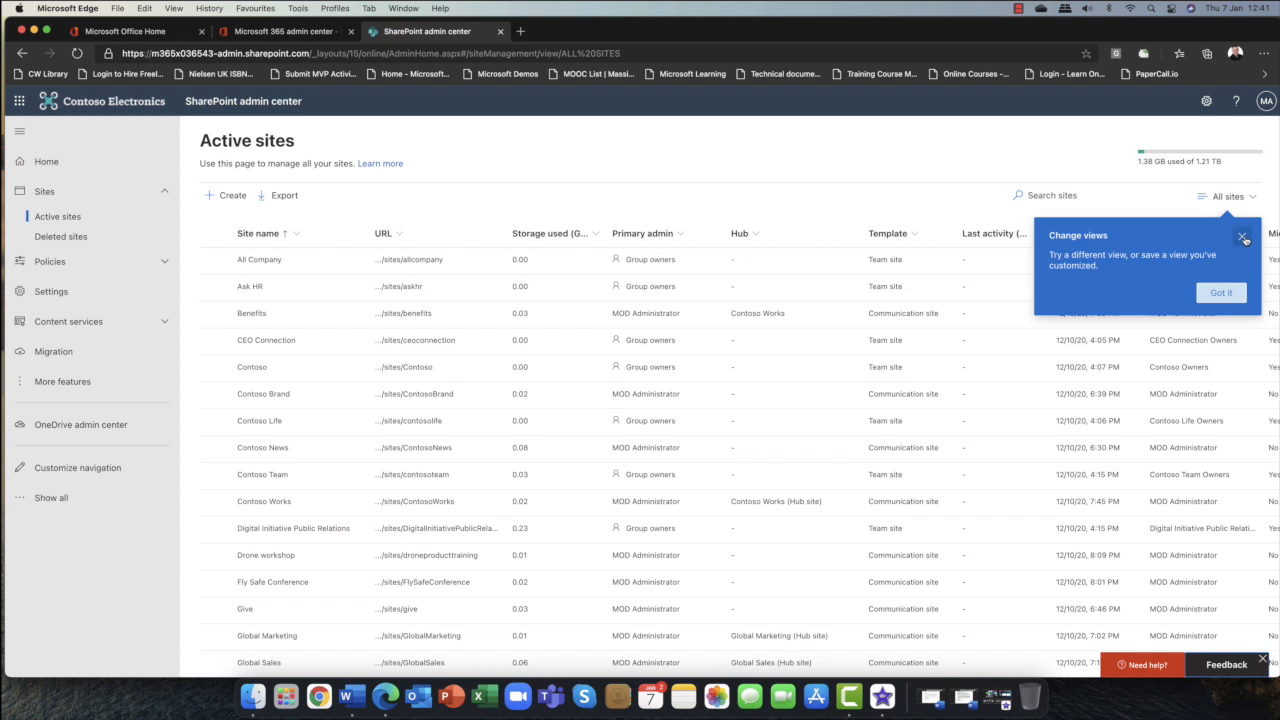
pyautogui.click(1242, 238)
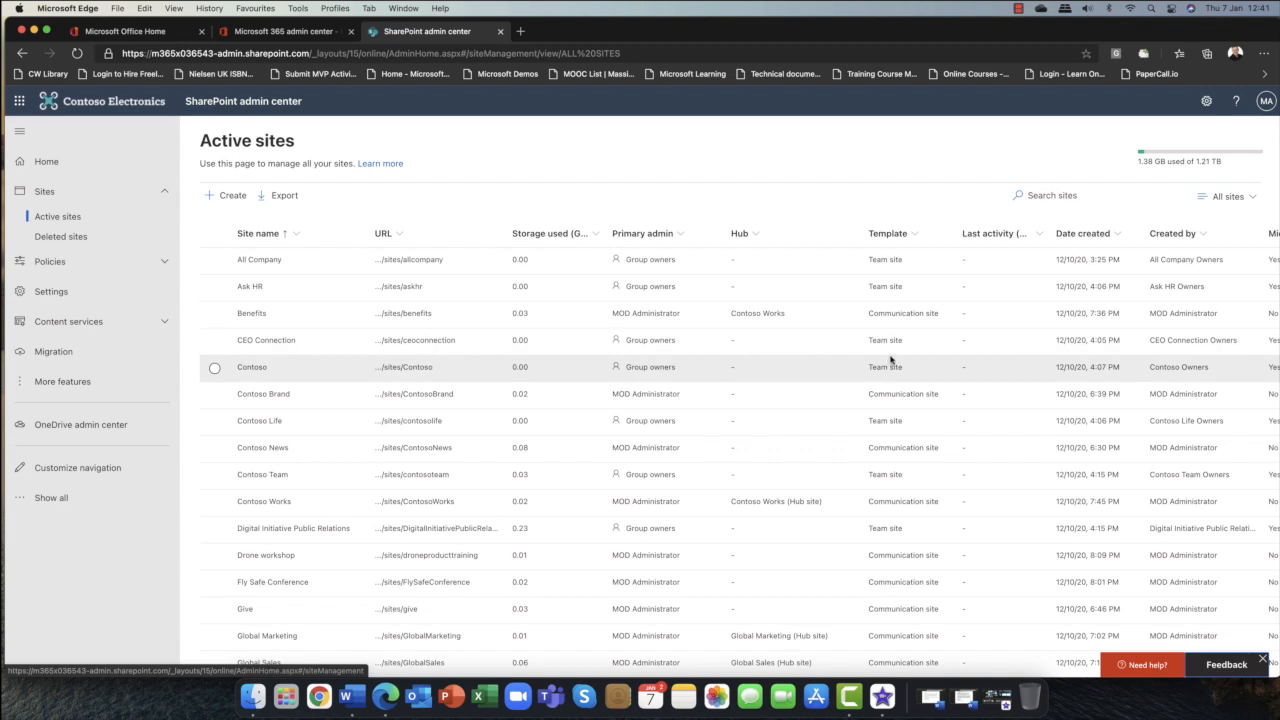
# Review the active sites list, its columns and the built-in views.
pyautogui.scroll(-2, 893, 355)
pyautogui.scroll(-2, 893, 350)
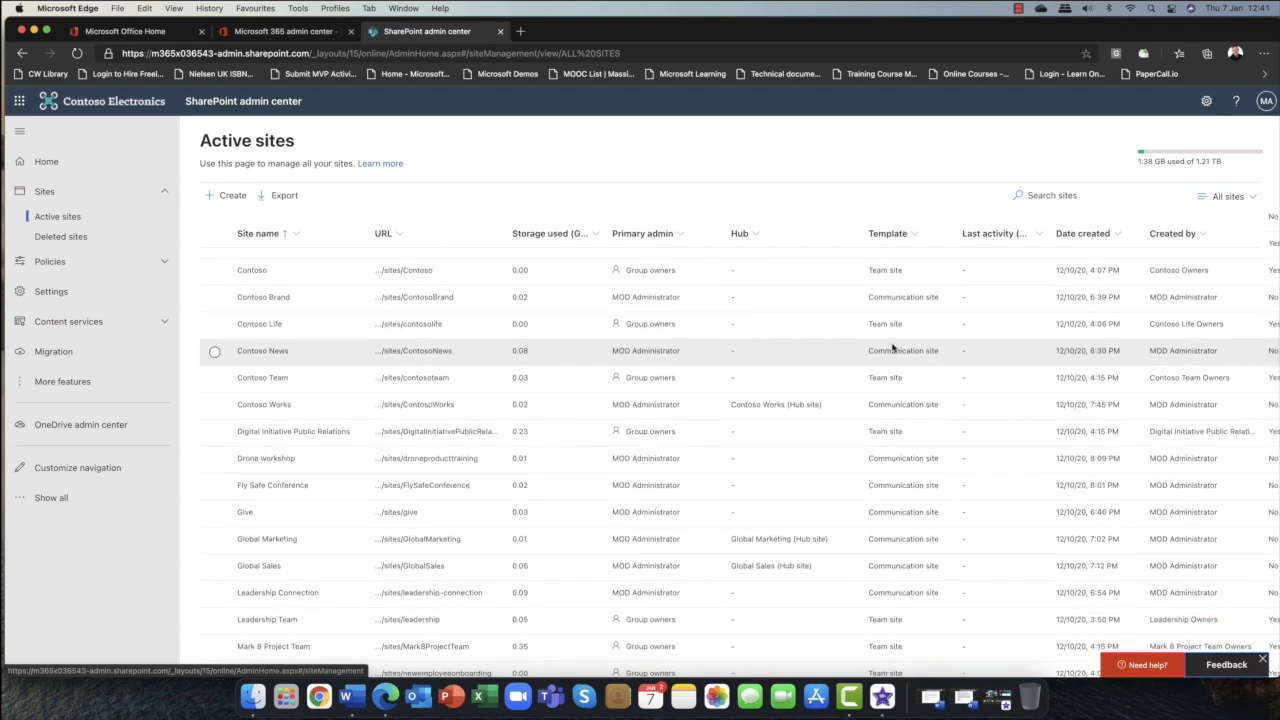
pyautogui.scroll(4, 893, 347)
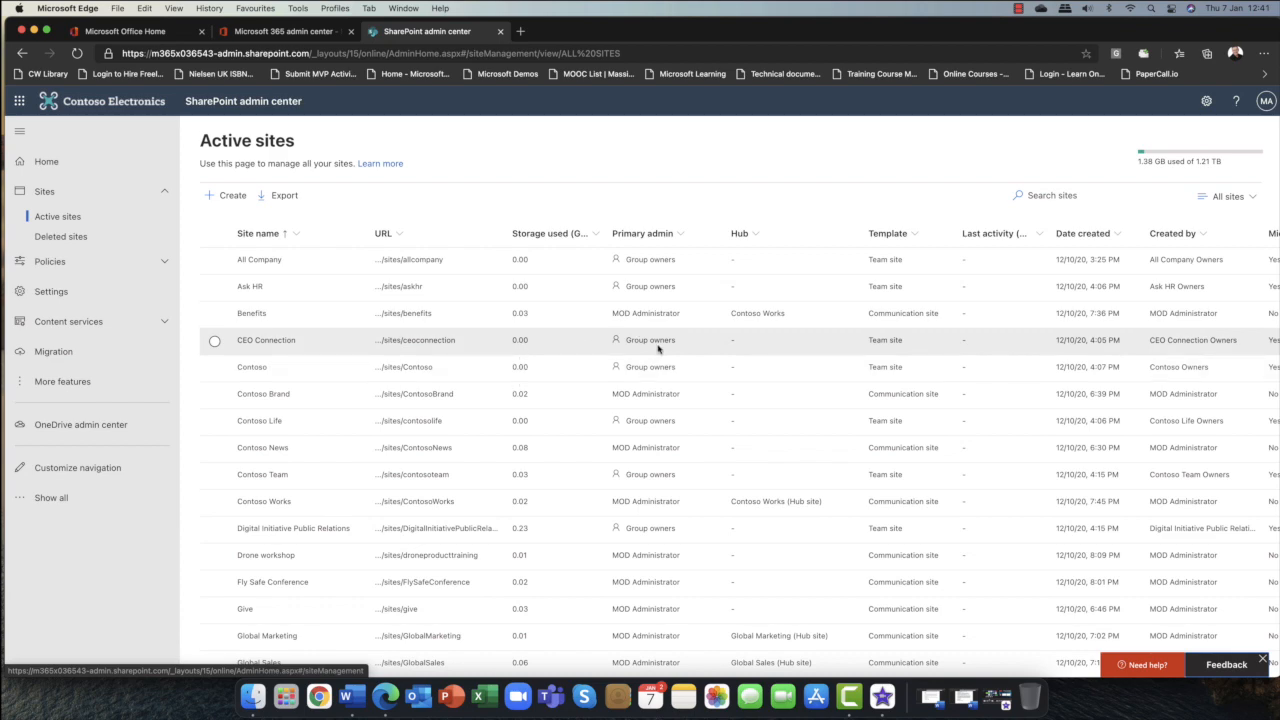
pyautogui.scroll(-3, 661, 328)
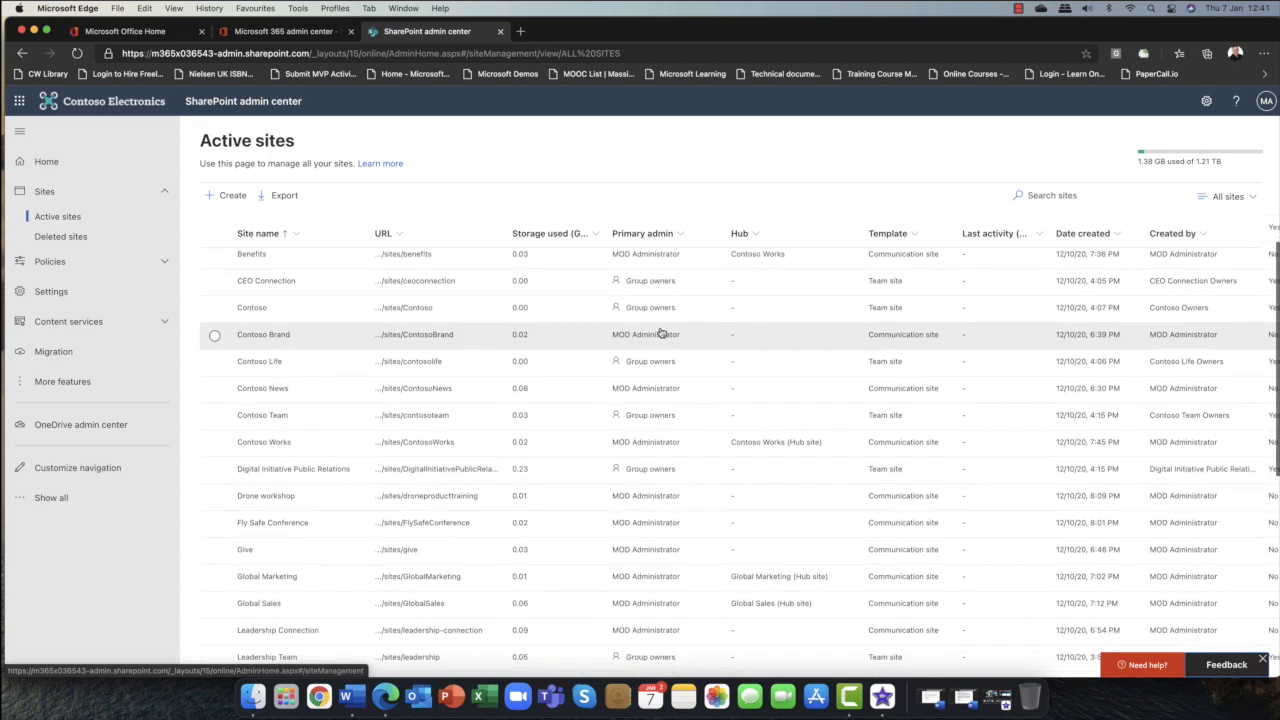
pyautogui.scroll(3, 660, 331)
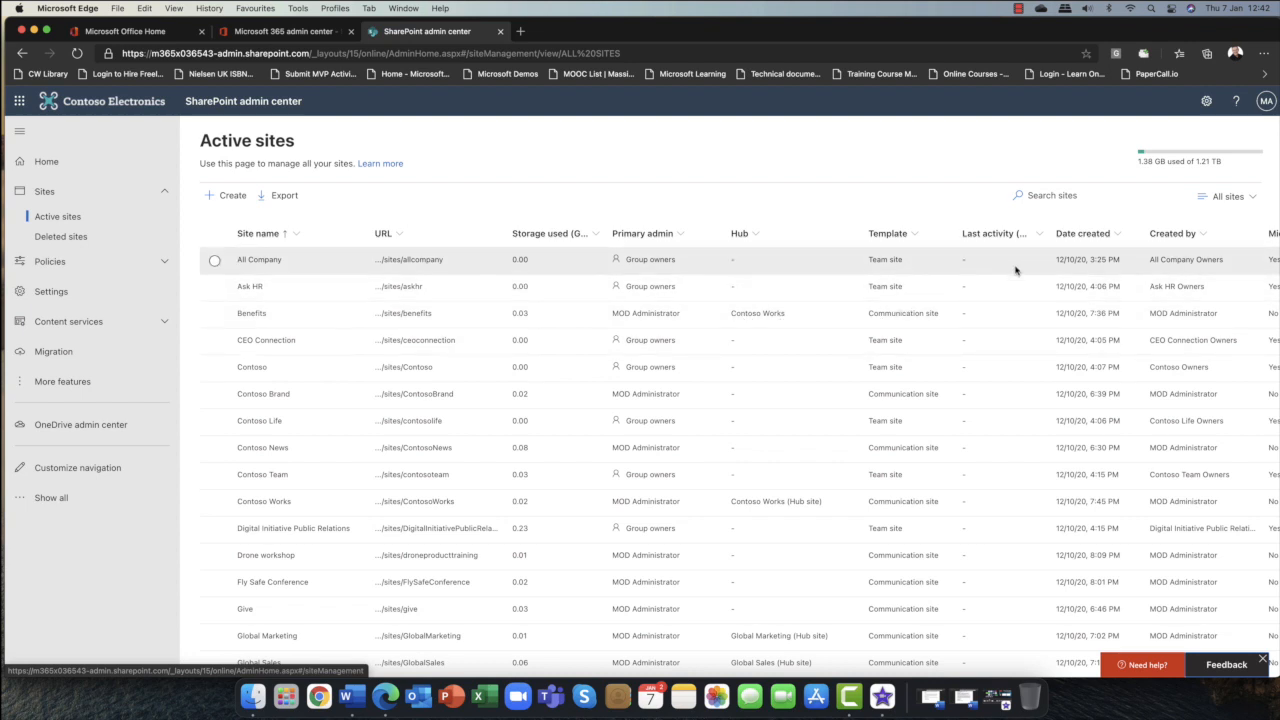
pyautogui.hscroll(1, 971, 470)
pyautogui.scroll(-2, 976, 467)
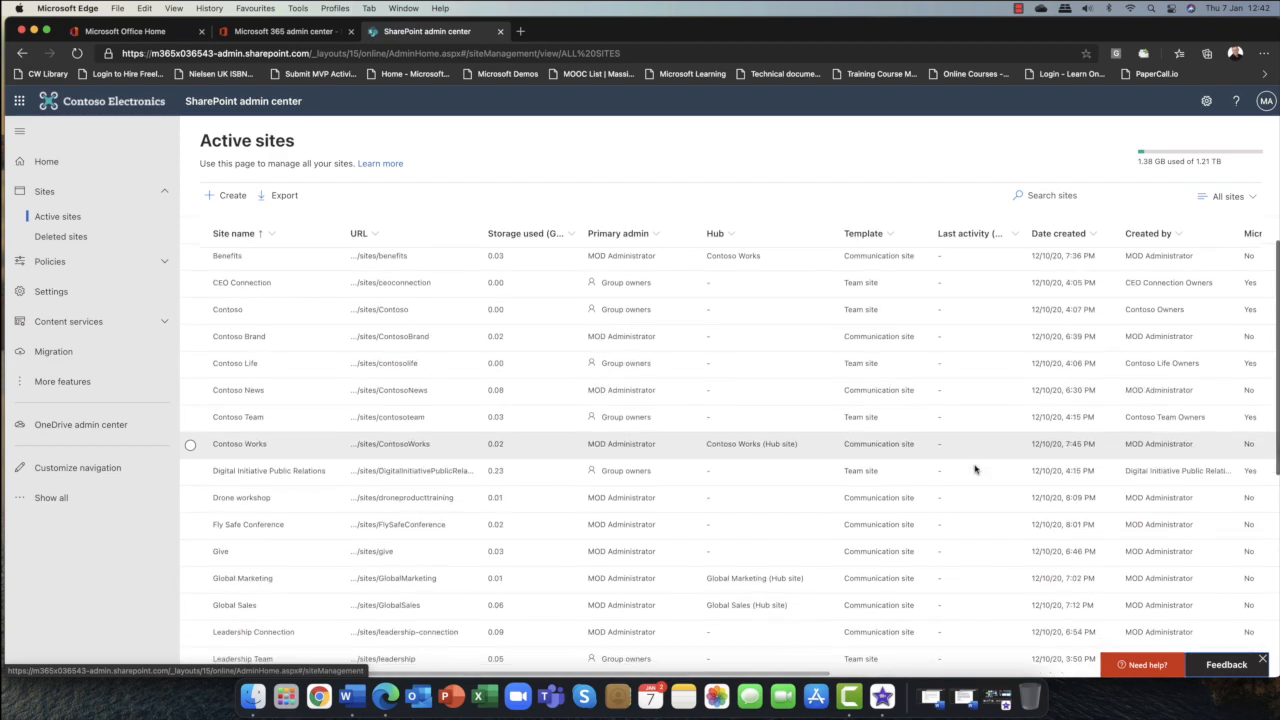
pyautogui.scroll(2, 978, 465)
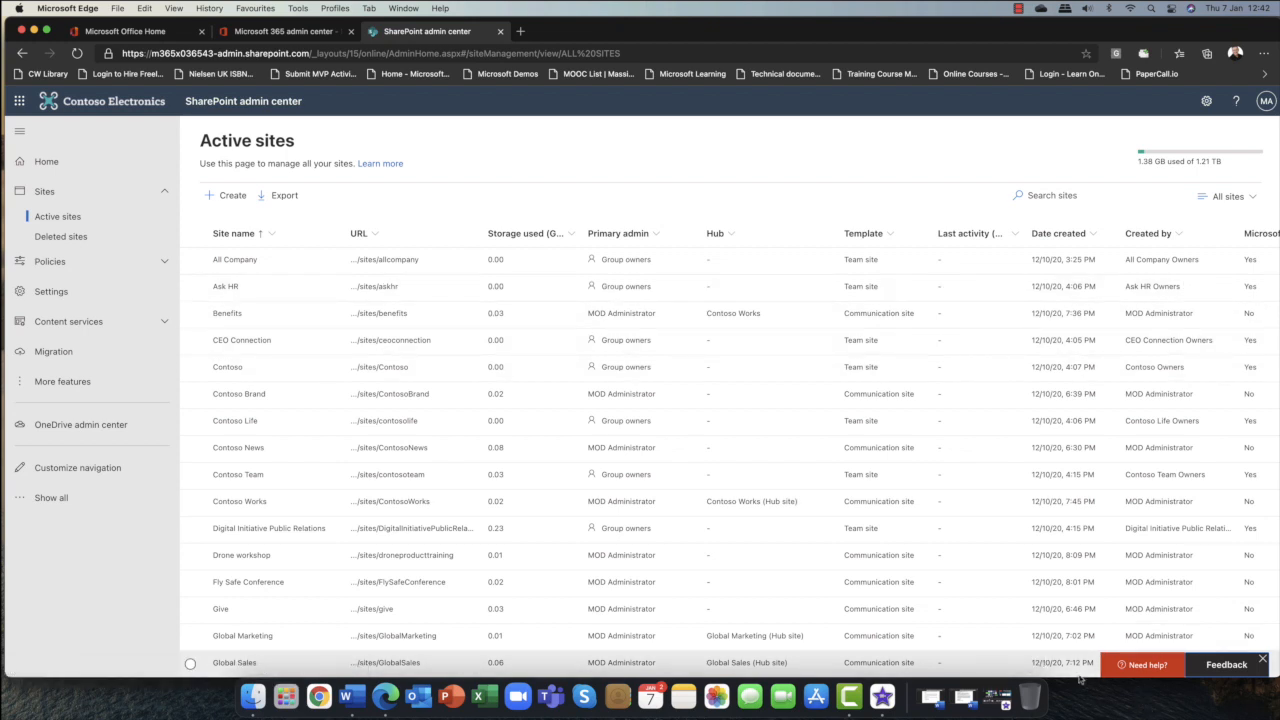
pyautogui.click(1257, 200)
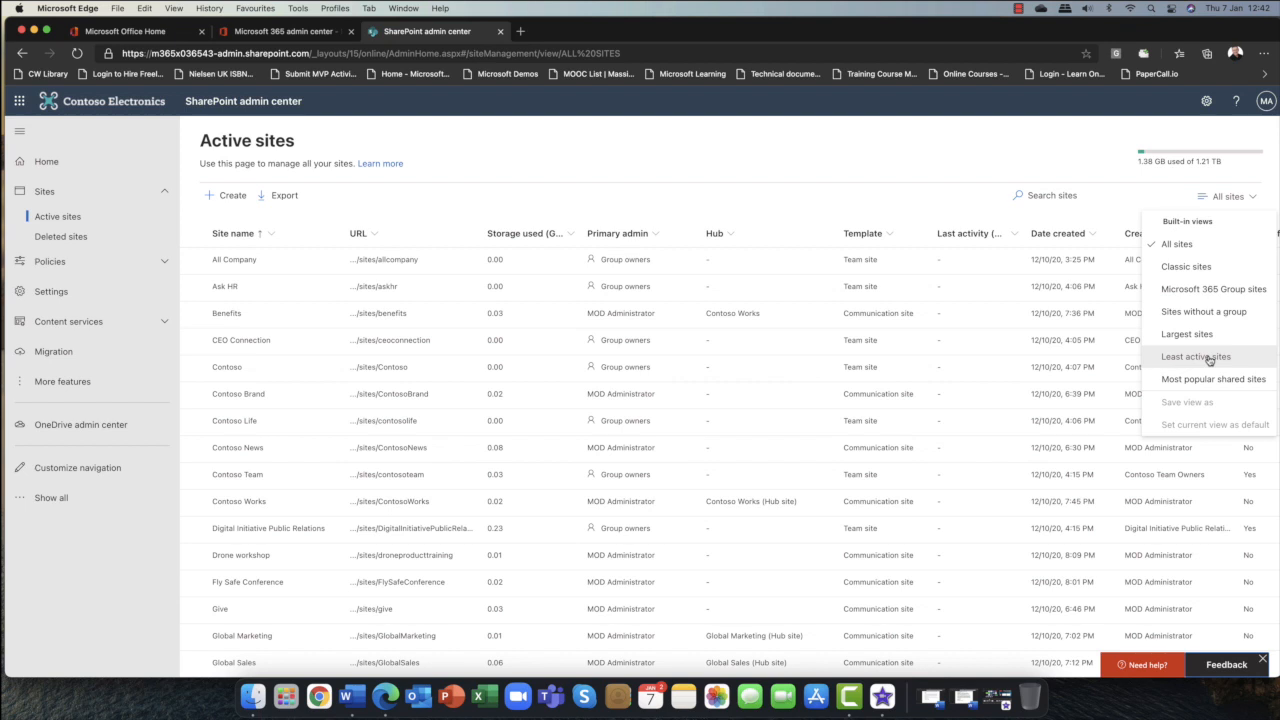
pyautogui.click(954, 155)
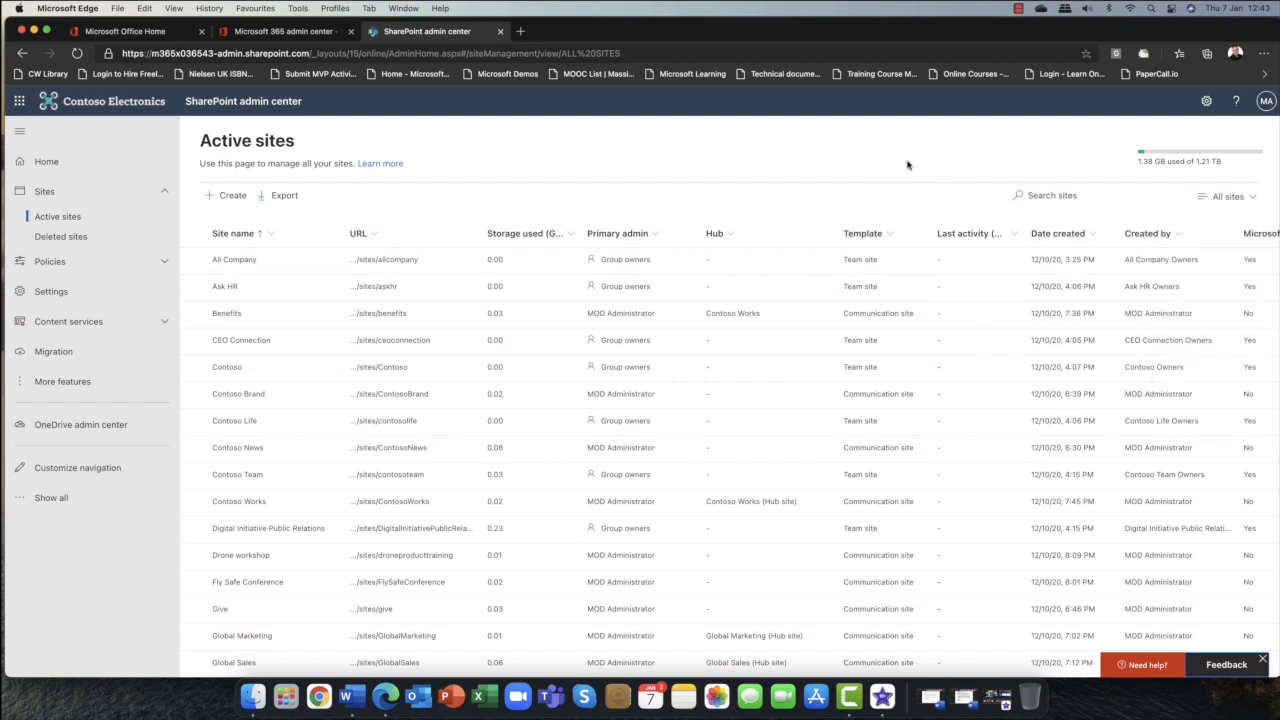
# Start creating a site and review the Other options template list before going back.
pyautogui.click(230, 196)
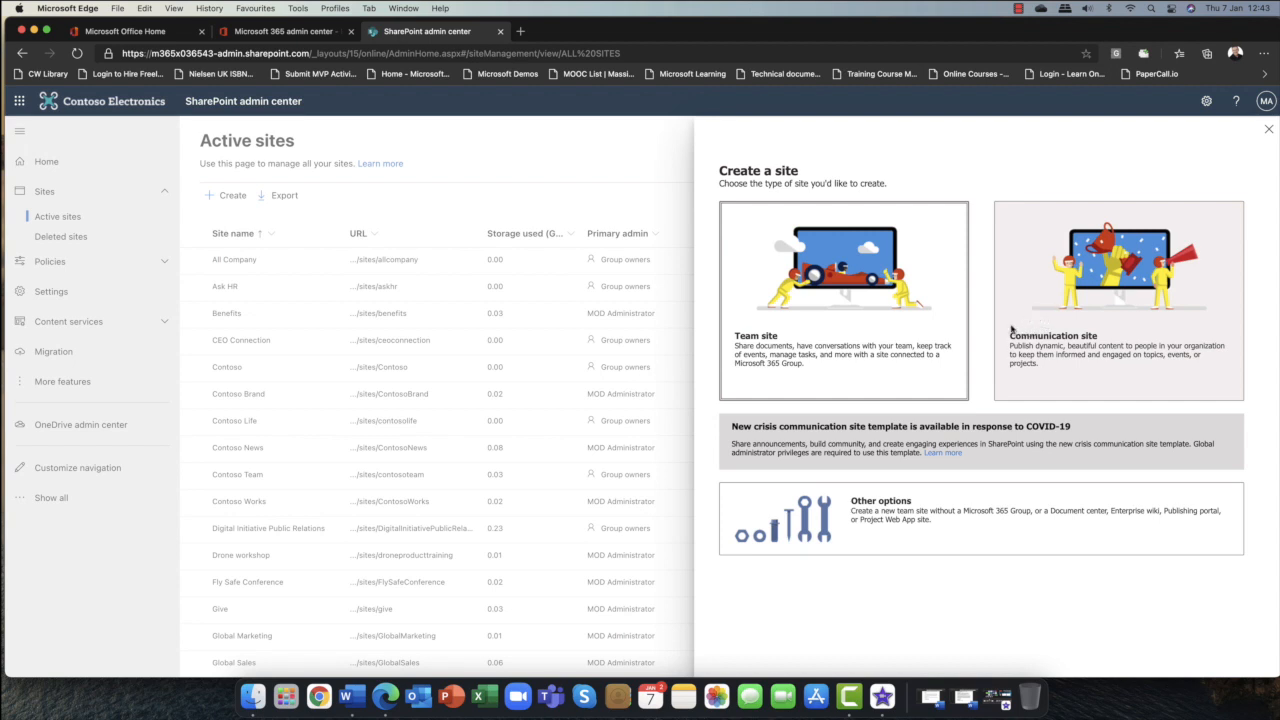
pyautogui.click(890, 512)
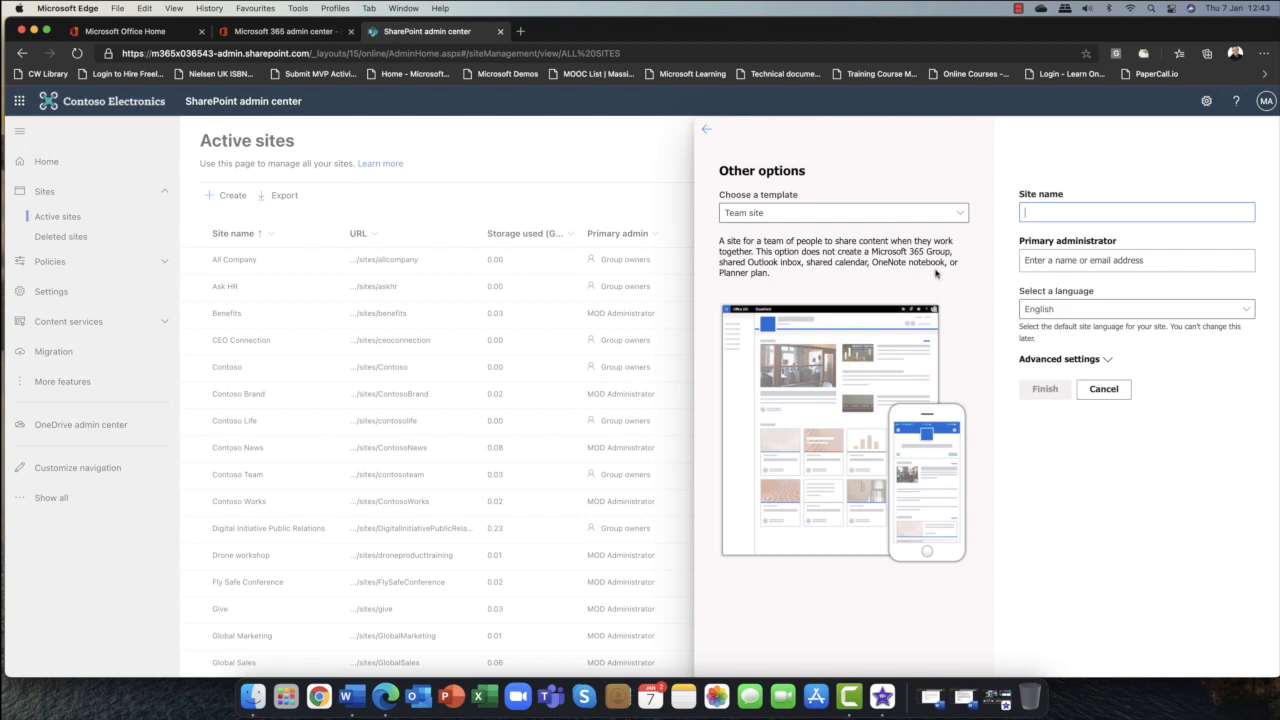
pyautogui.click(960, 214)
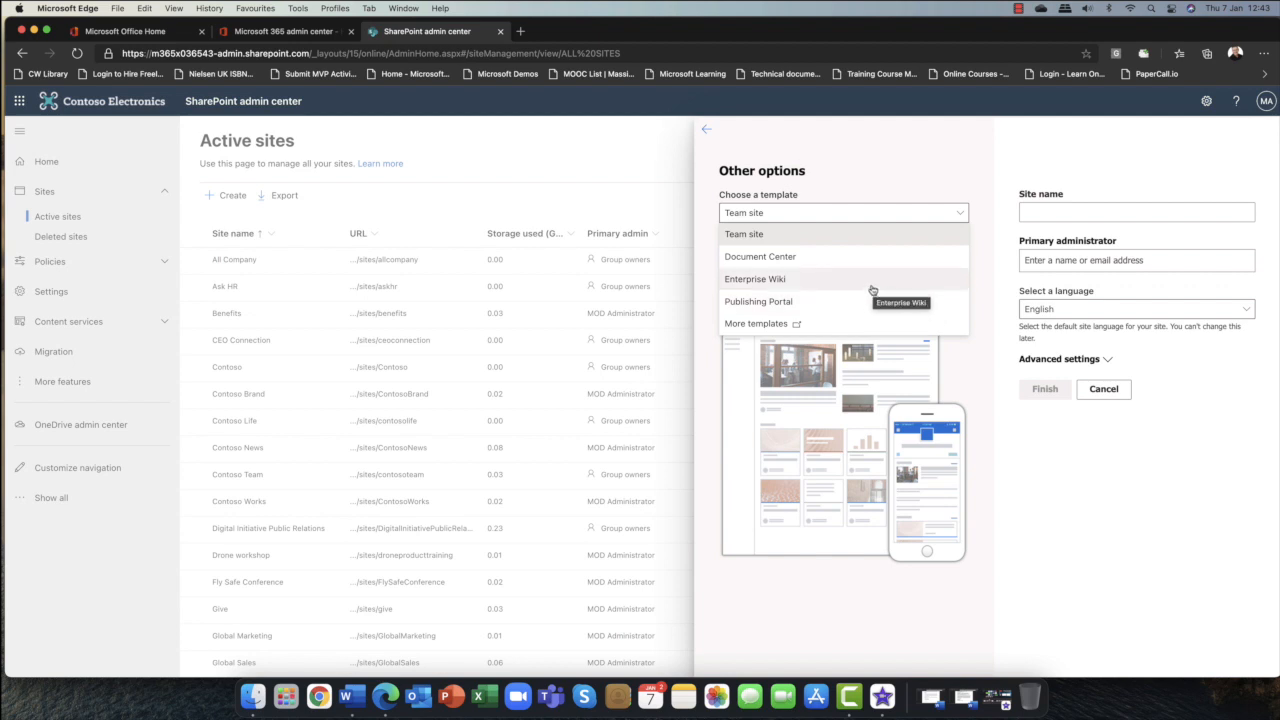
pyautogui.click(705, 135)
pyautogui.click(705, 135)
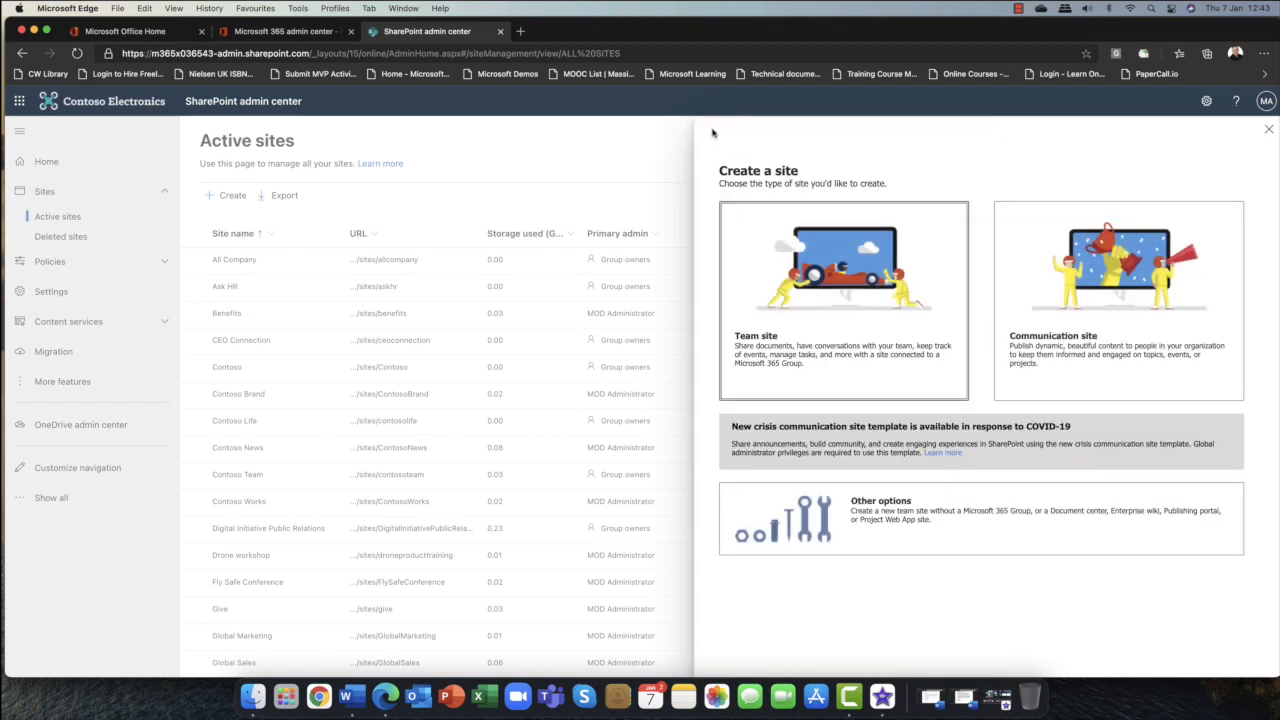
# Choose the Team site type and name the site Stirling HQ Site.
pyautogui.click(777, 316)
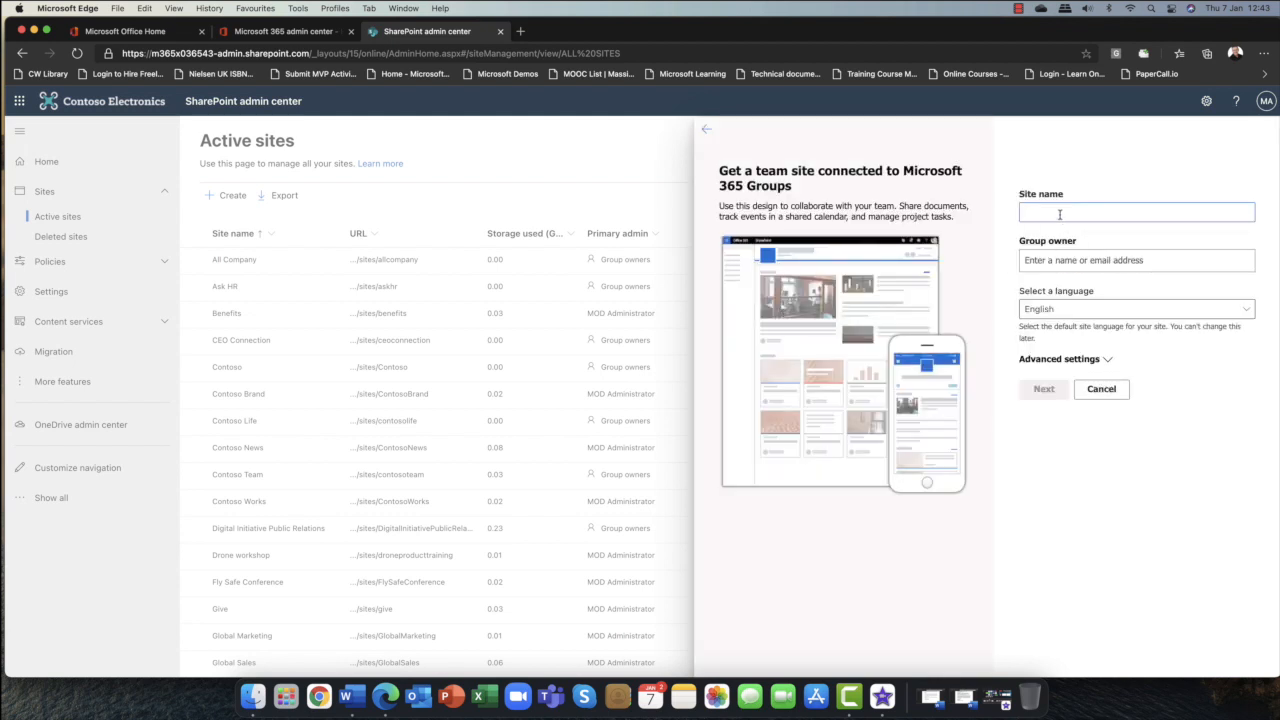
pyautogui.write('St')
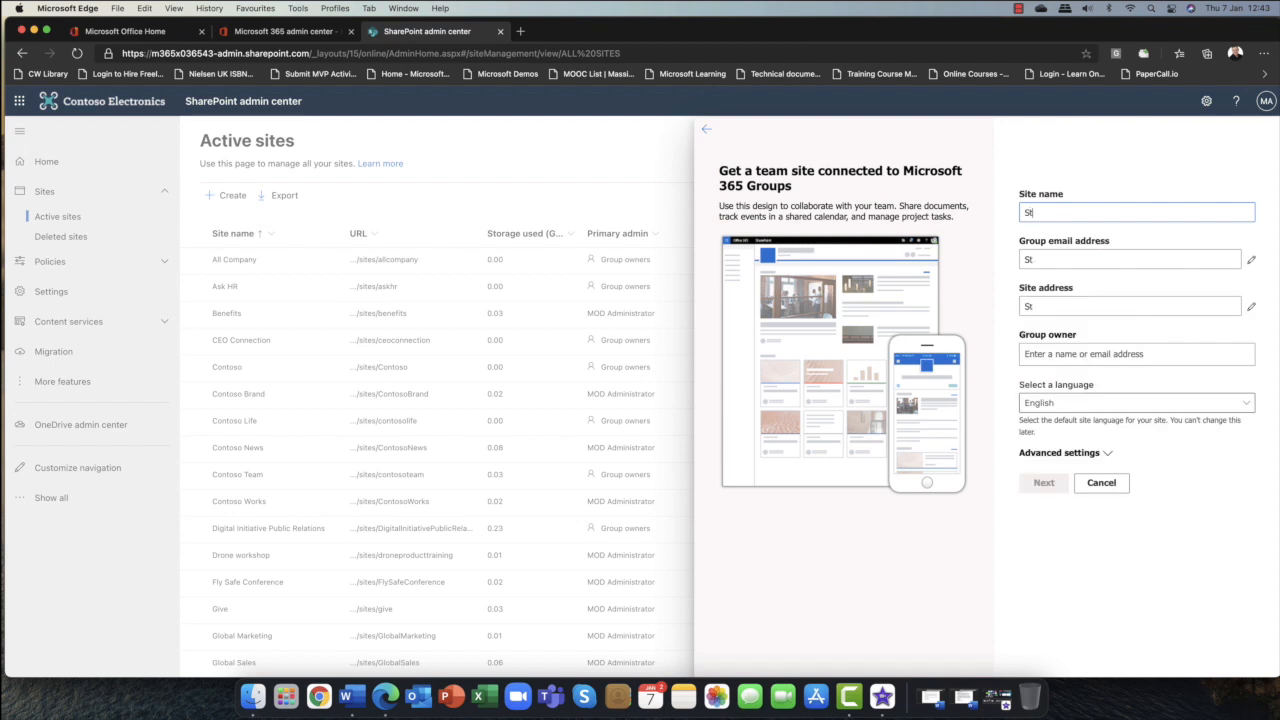
pyautogui.write('irling HQ Site')
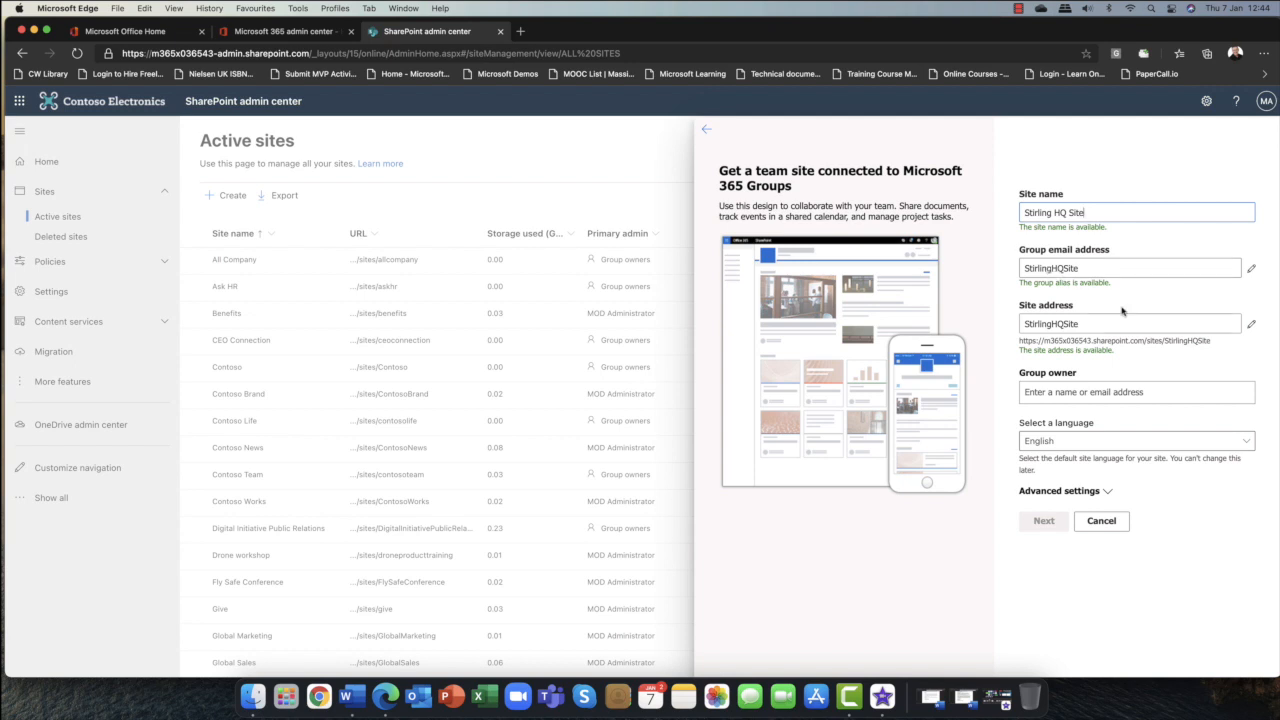
# Set the group owner to MOD Administrator.
pyautogui.click(1144, 392)
pyautogui.write('M')
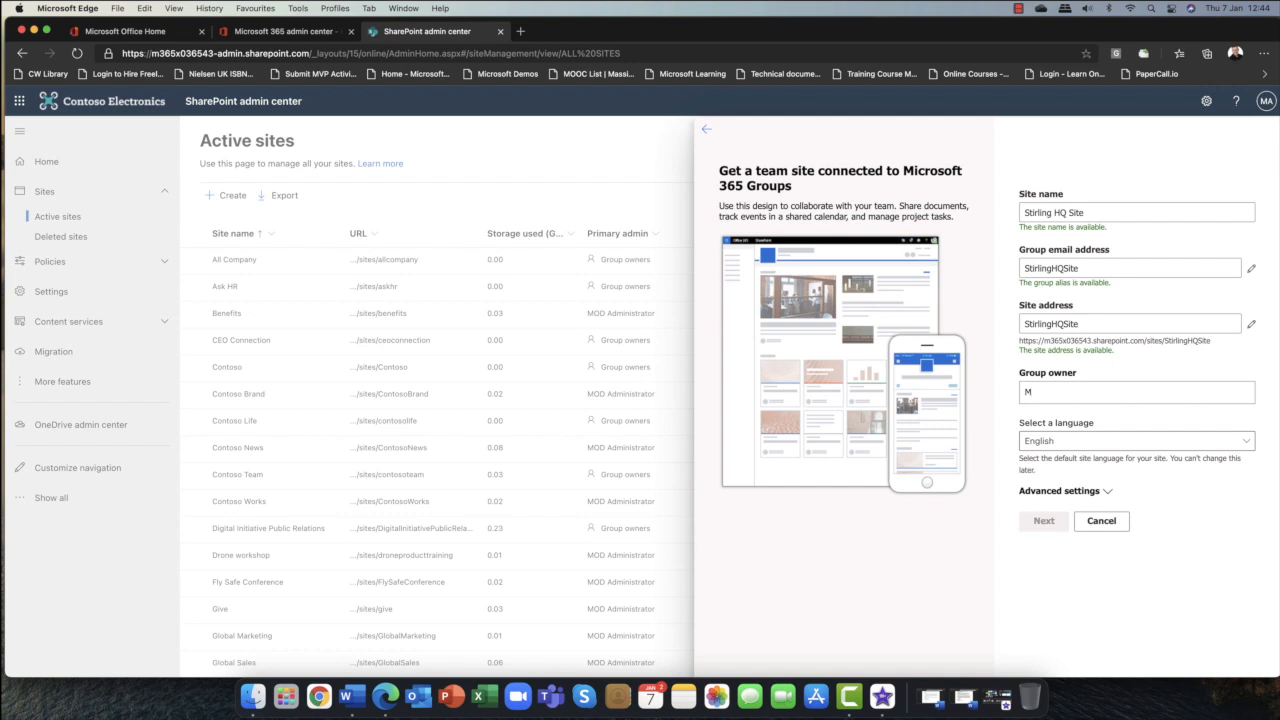
pyautogui.write('OD')
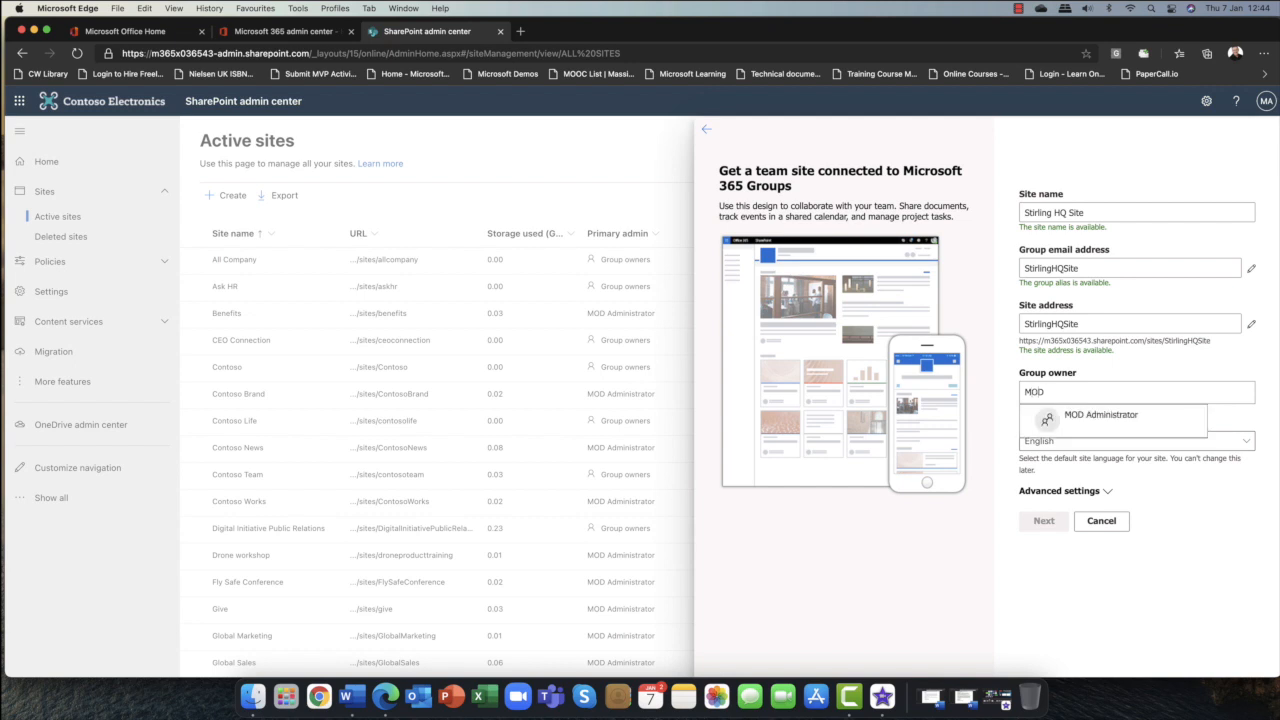
pyautogui.click(1144, 419)
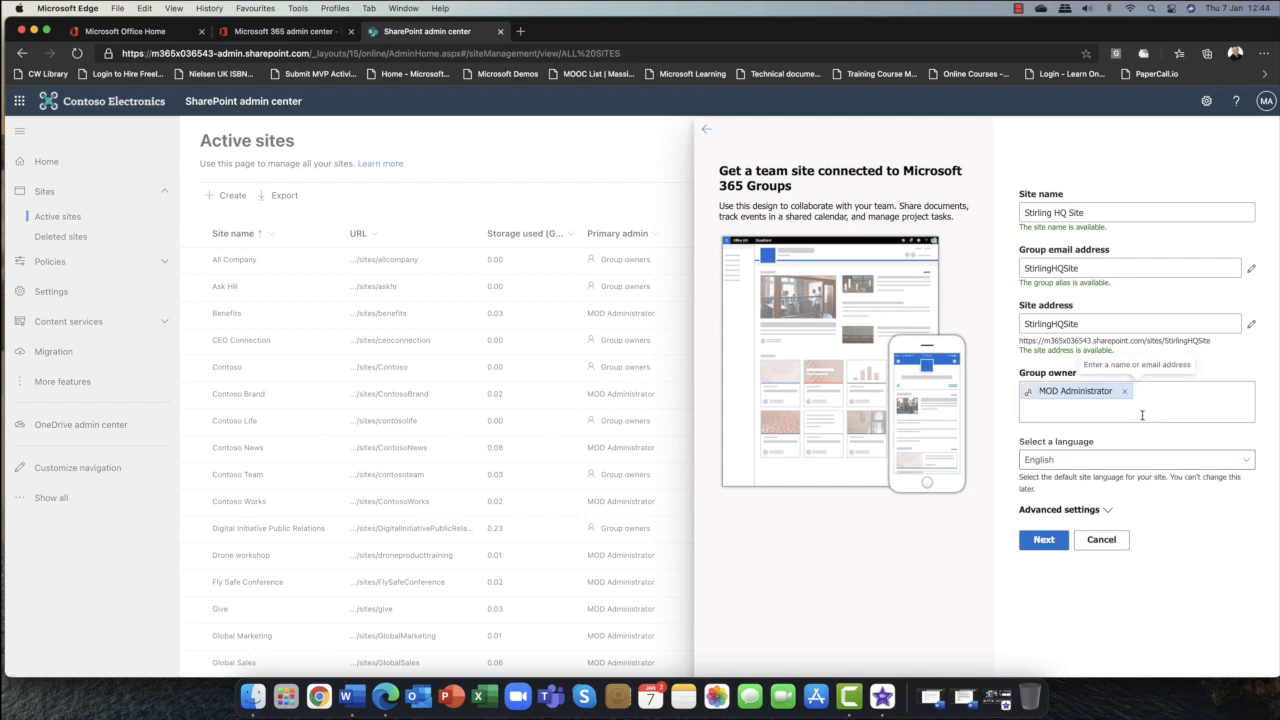
# Swap the group owner for another user, then restore MOD Administrator as the sole owner.
pyautogui.write('Megan')
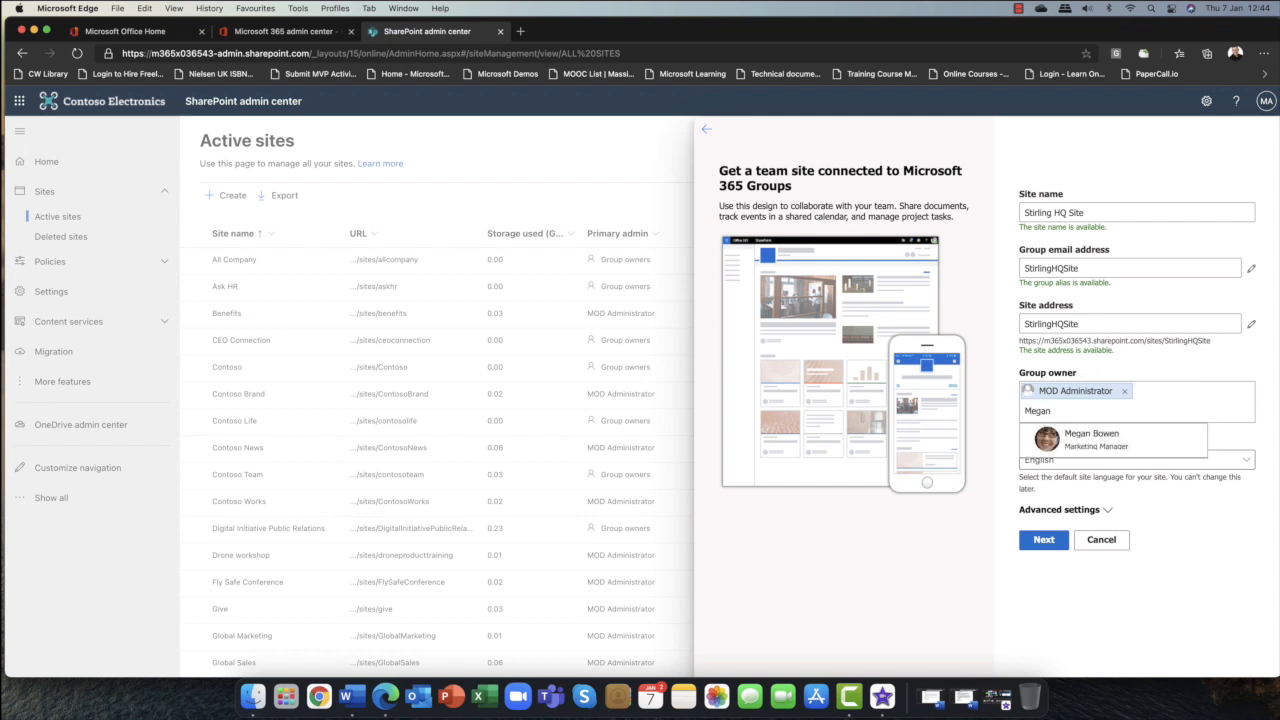
pyautogui.click(1140, 444)
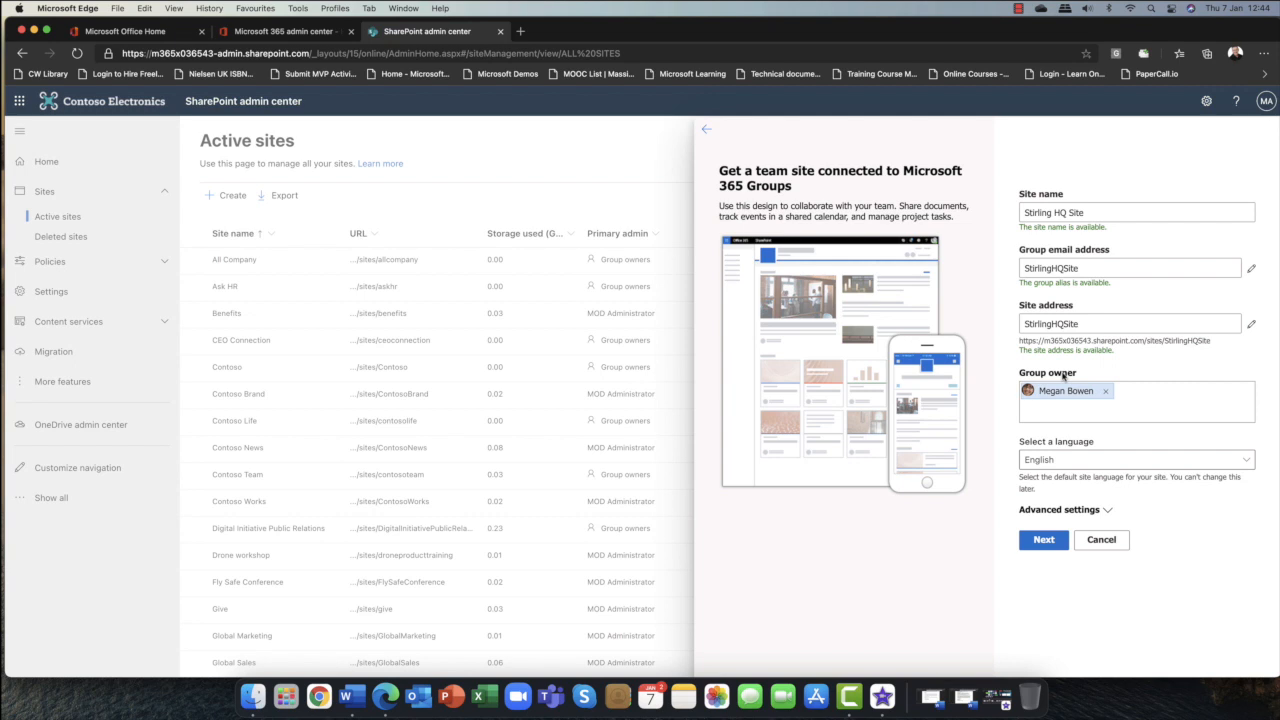
pyautogui.press('BackSpace')
pyautogui.write('MOD Administrator')
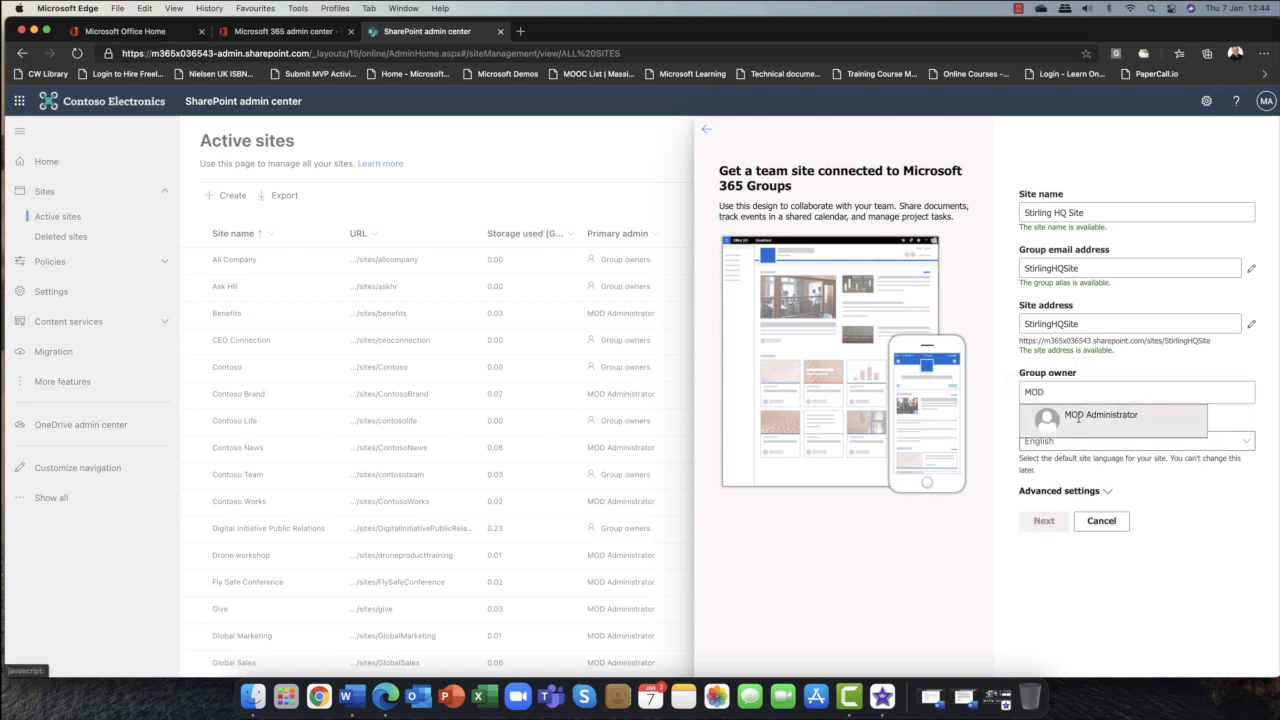
pyautogui.click(1078, 418)
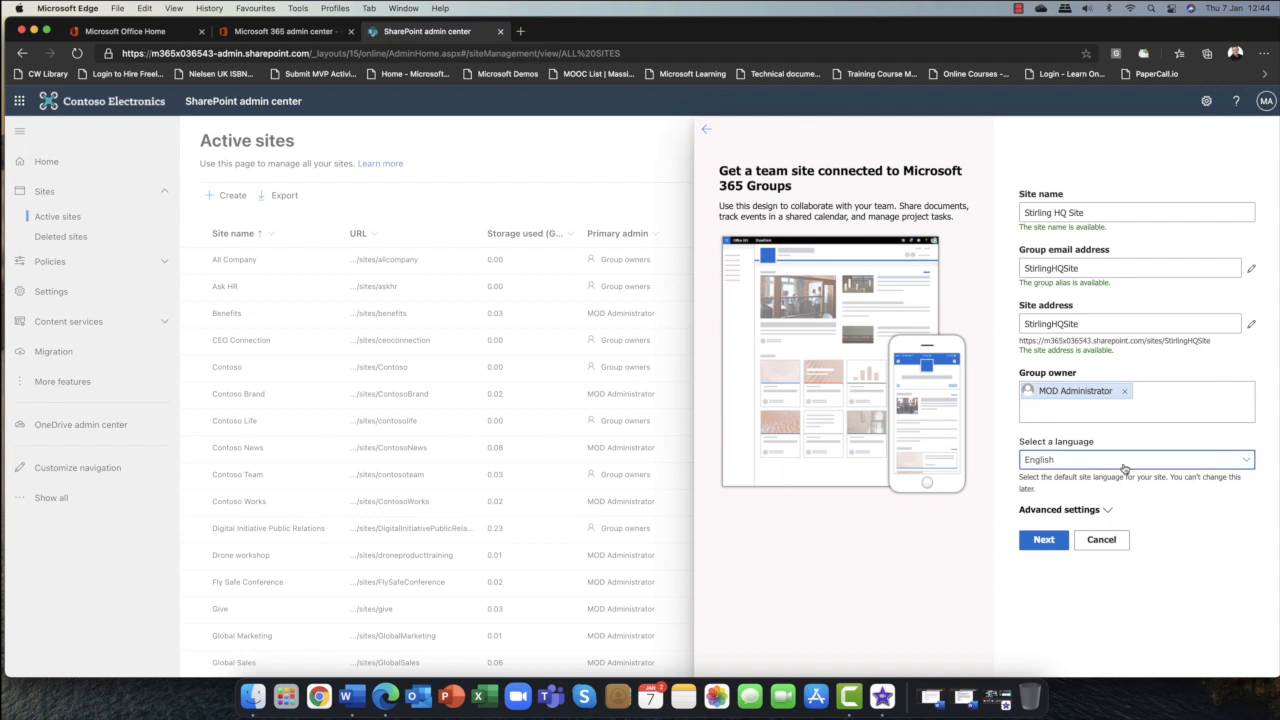
# Review the site language options.
pyautogui.click(1124, 462)
pyautogui.click(1124, 466)
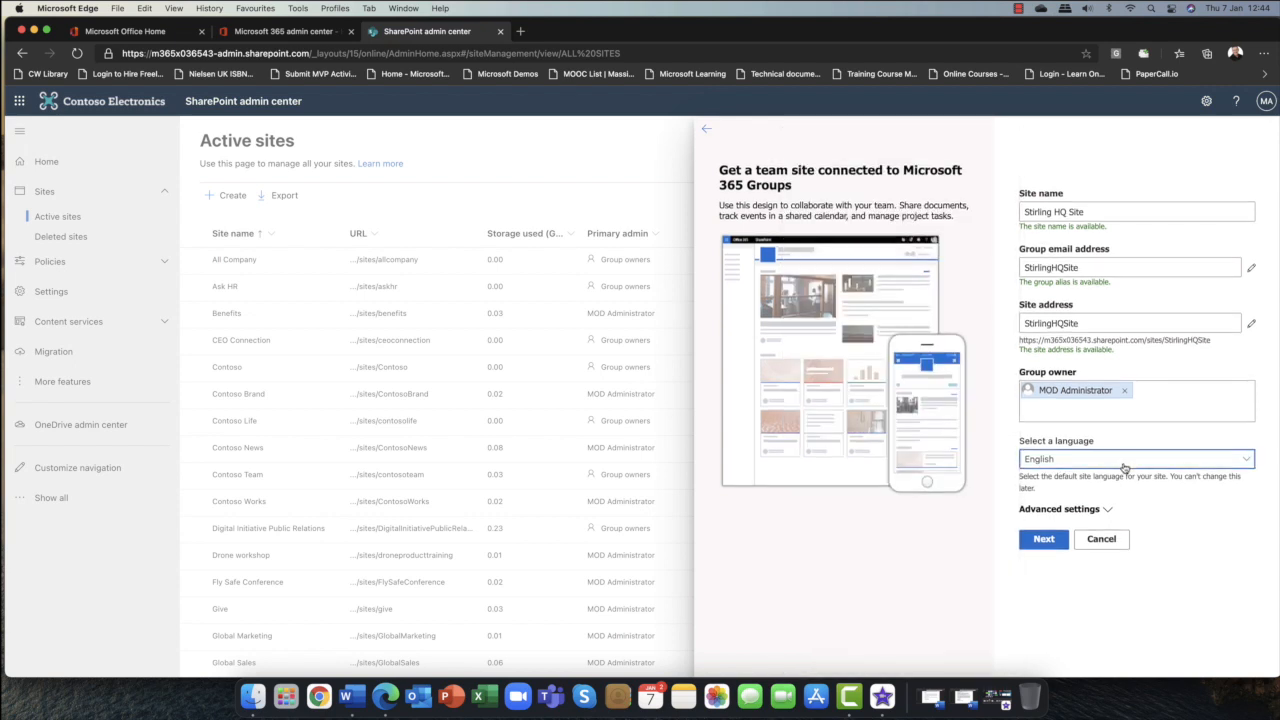
# Expand the advanced settings and set privacy to Private - only members can access this site.
pyautogui.click(1110, 511)
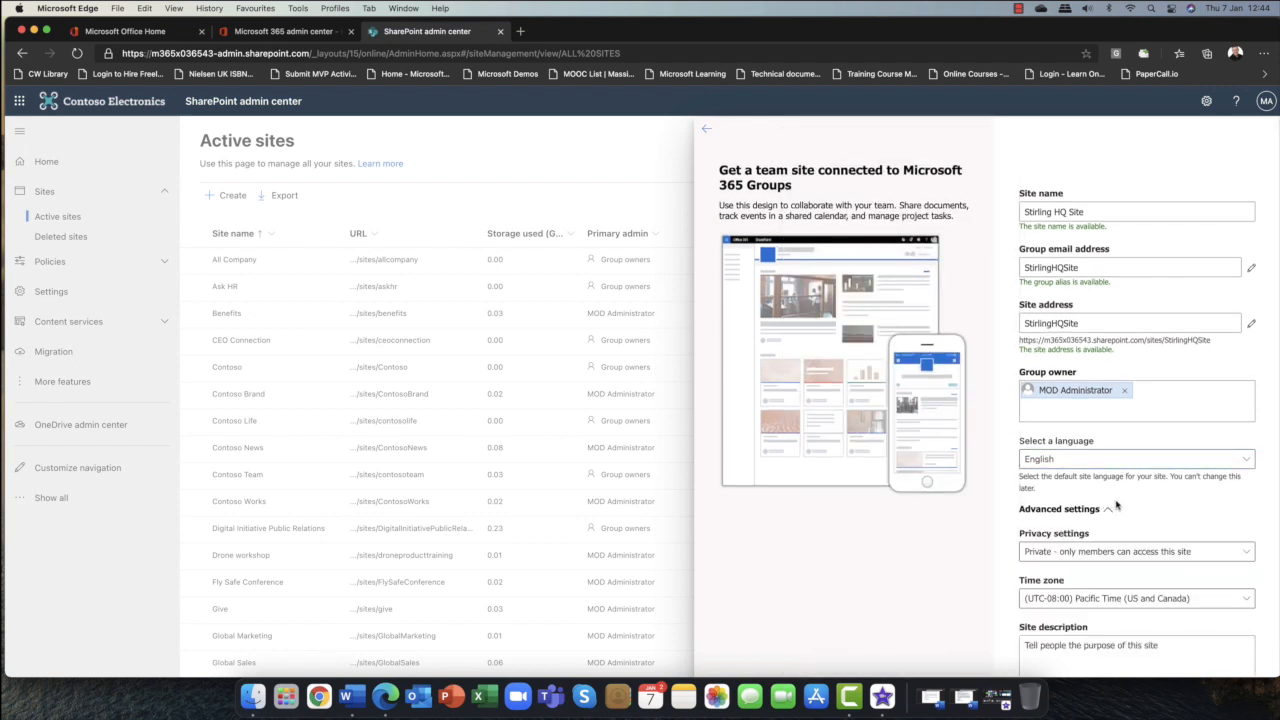
pyautogui.scroll(-2, 1114, 506)
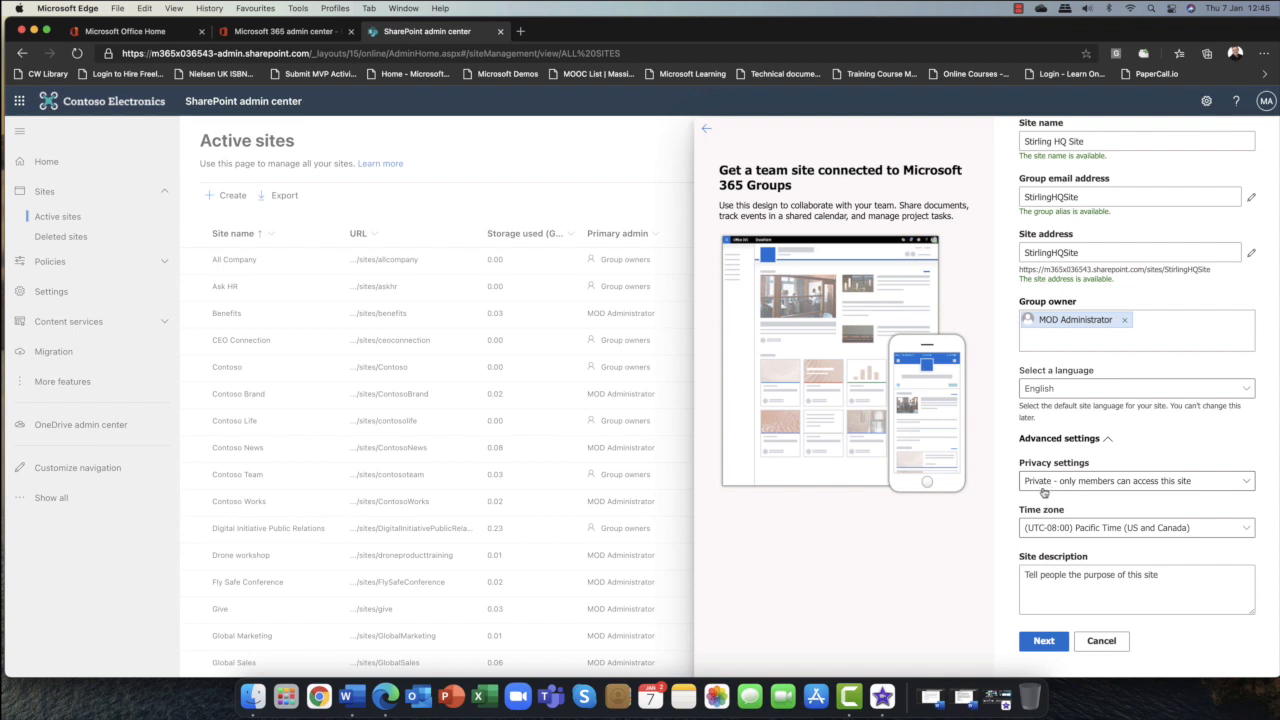
pyautogui.click(1083, 484)
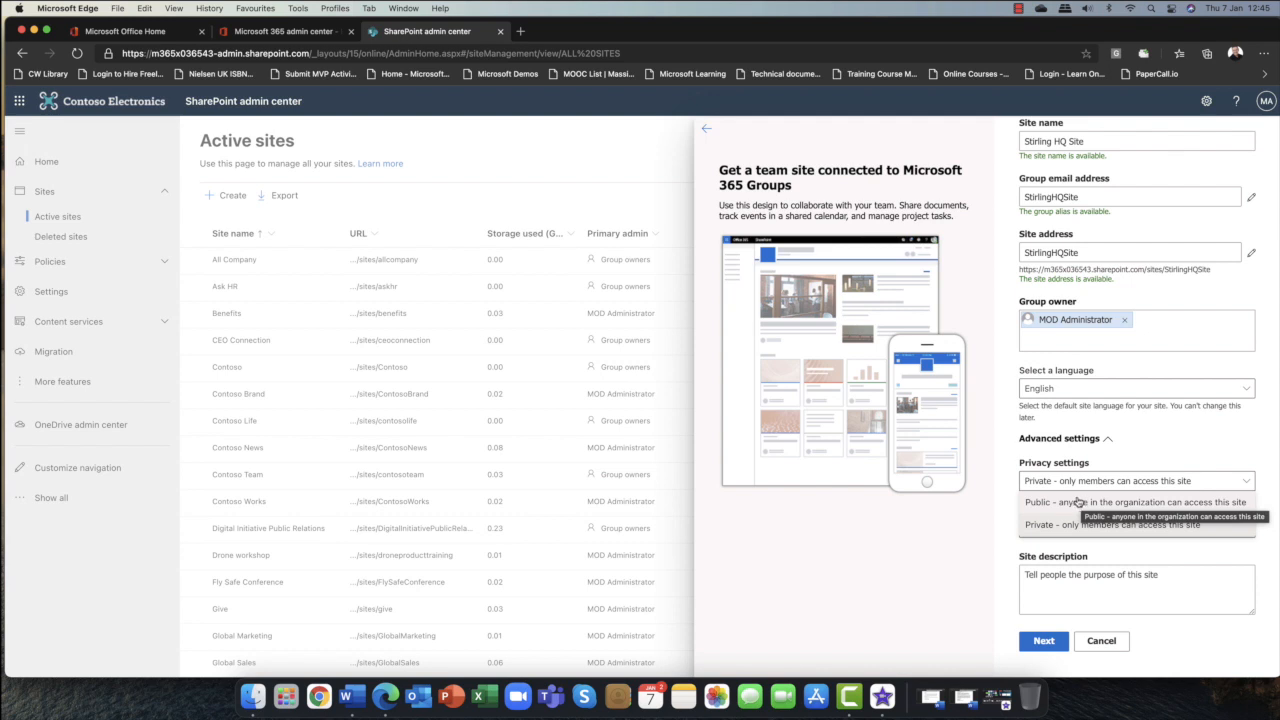
pyautogui.click(1137, 531)
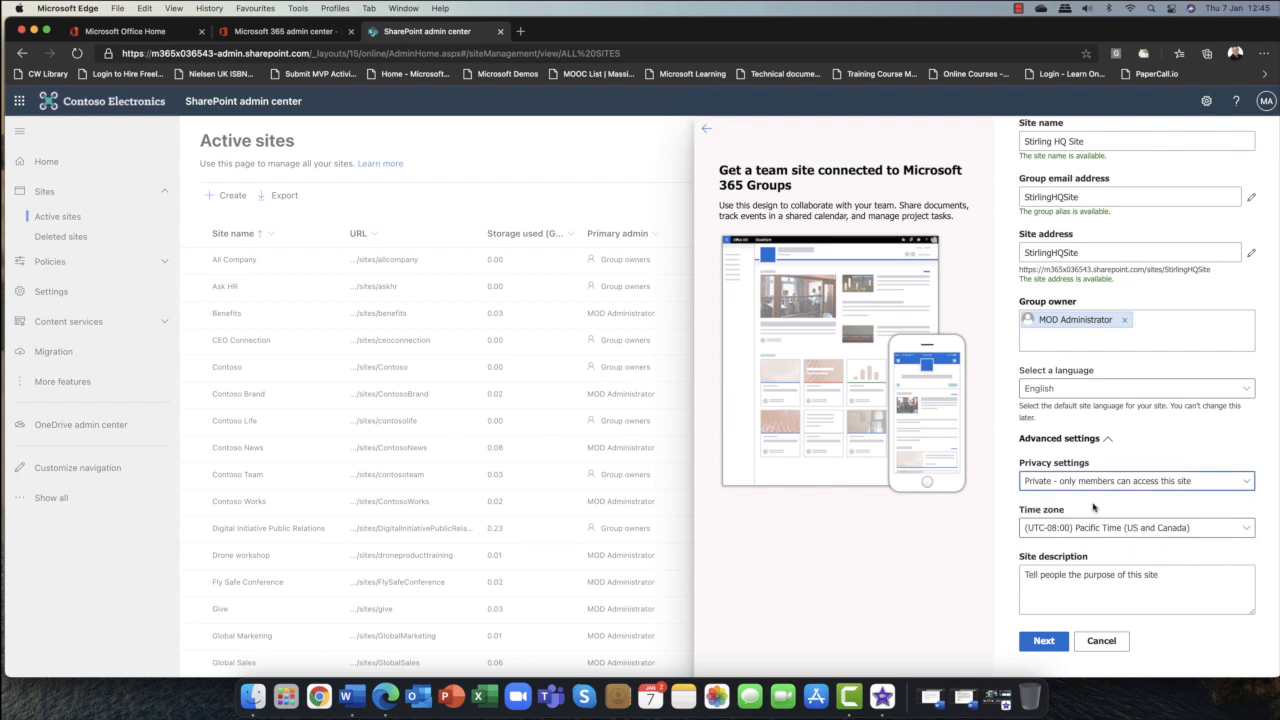
# Set the time zone to (UTC) Dublin, Edinburgh, Lisbon, London and continue to the next page.
pyautogui.click(1238, 532)
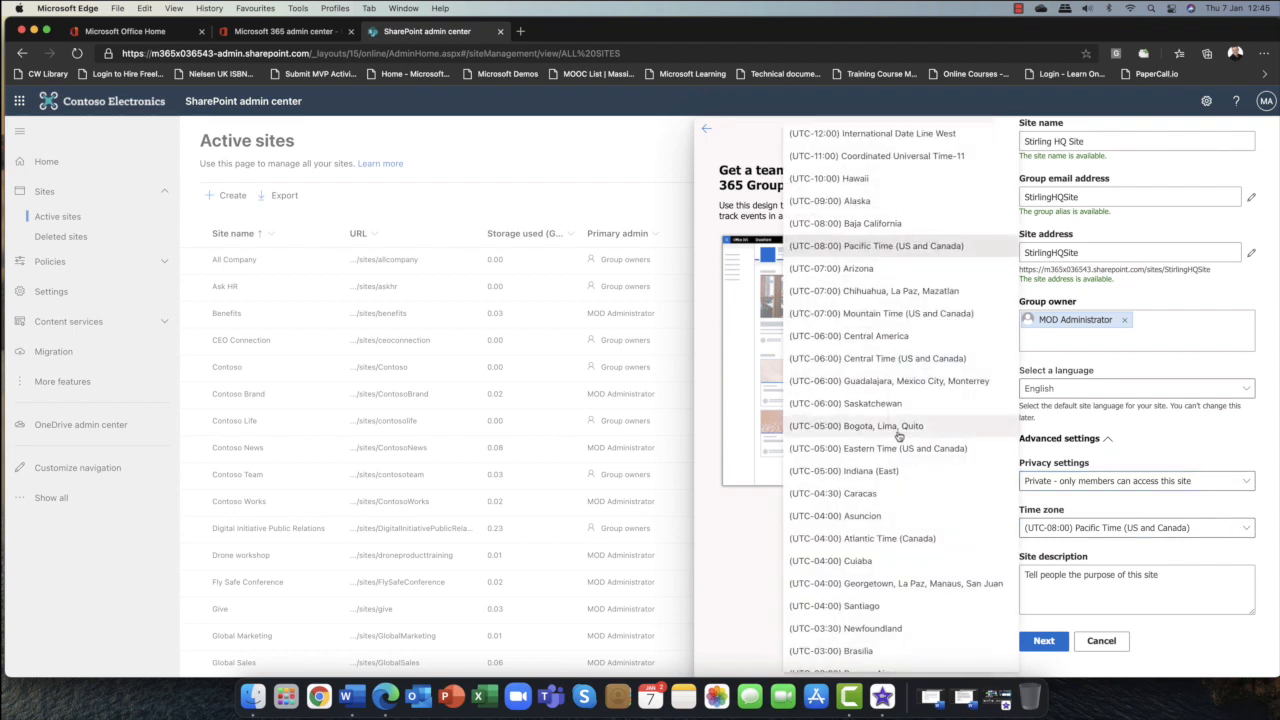
pyautogui.scroll(-2, 898, 436)
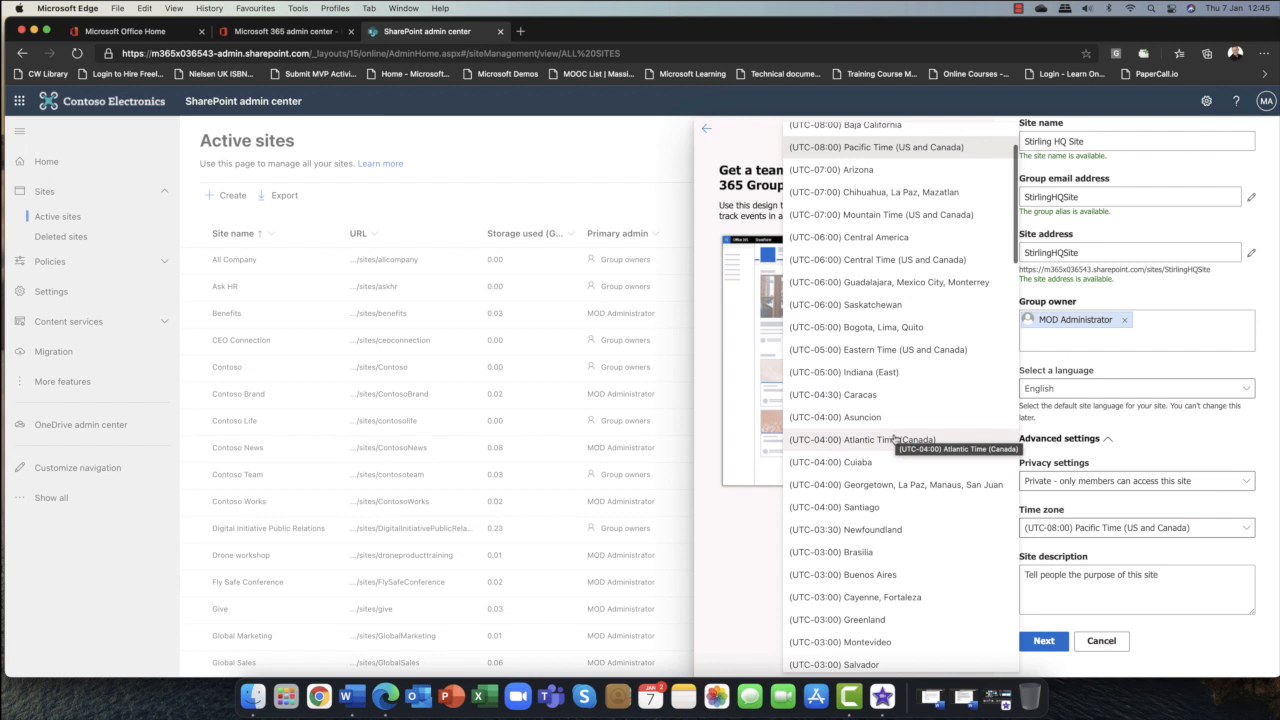
pyautogui.scroll(-2, 873, 534)
pyautogui.scroll(-2, 873, 532)
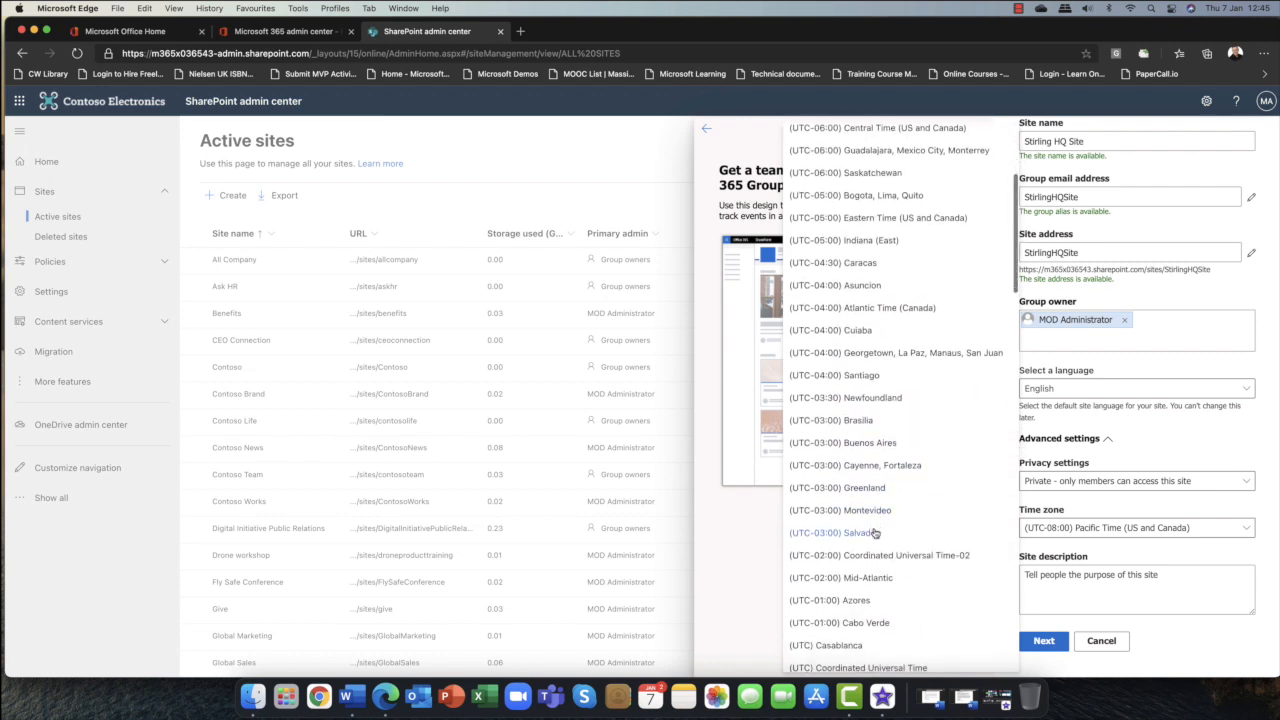
pyautogui.scroll(-3, 888, 570)
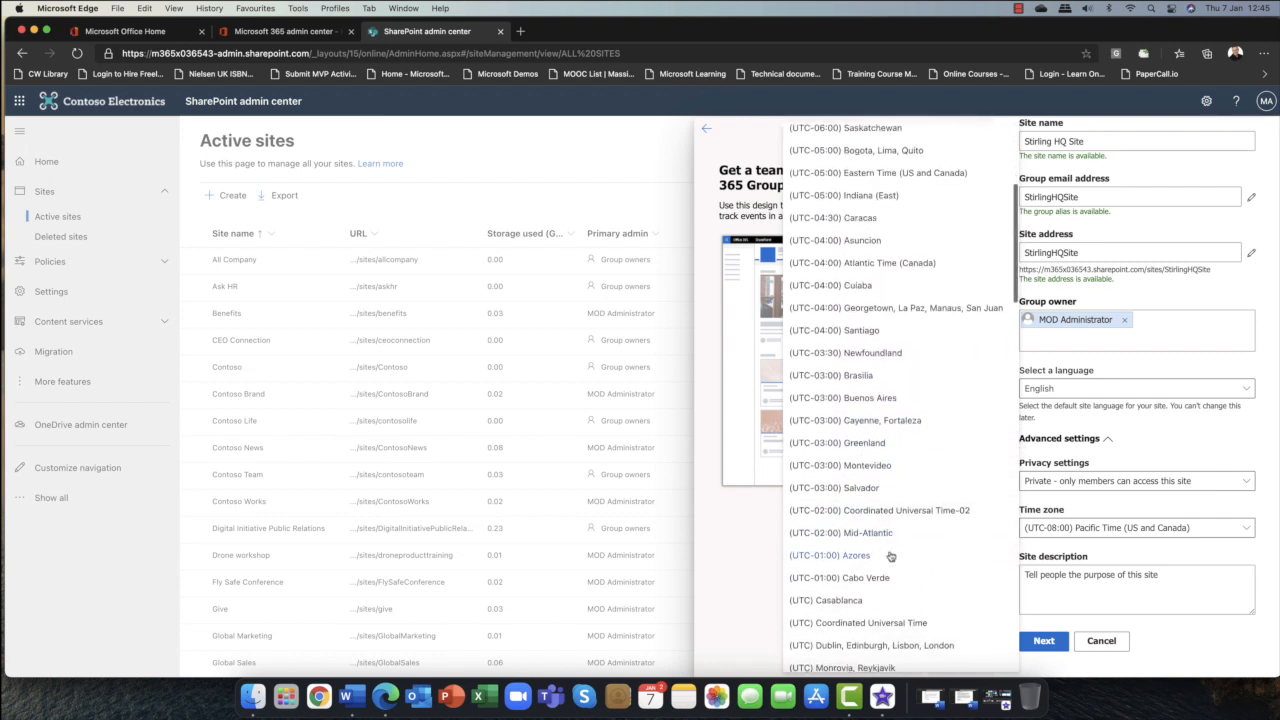
pyautogui.scroll(-2, 876, 565)
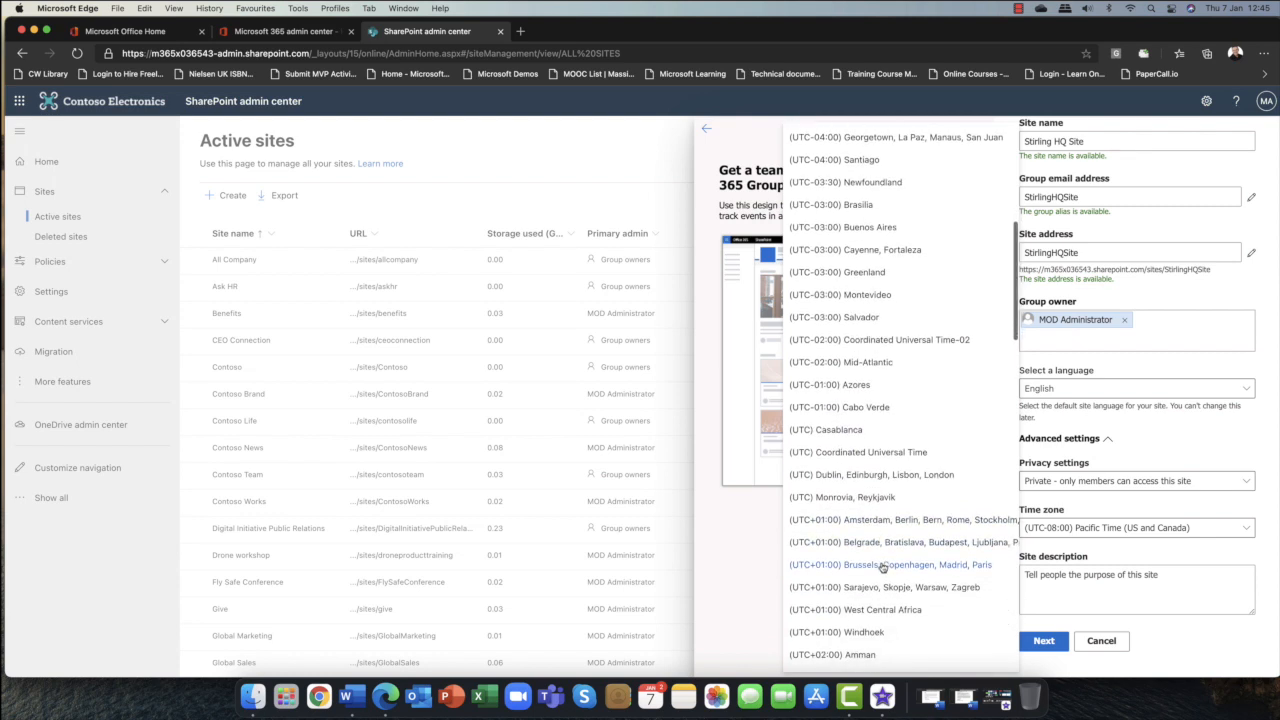
pyautogui.scroll(-4, 880, 565)
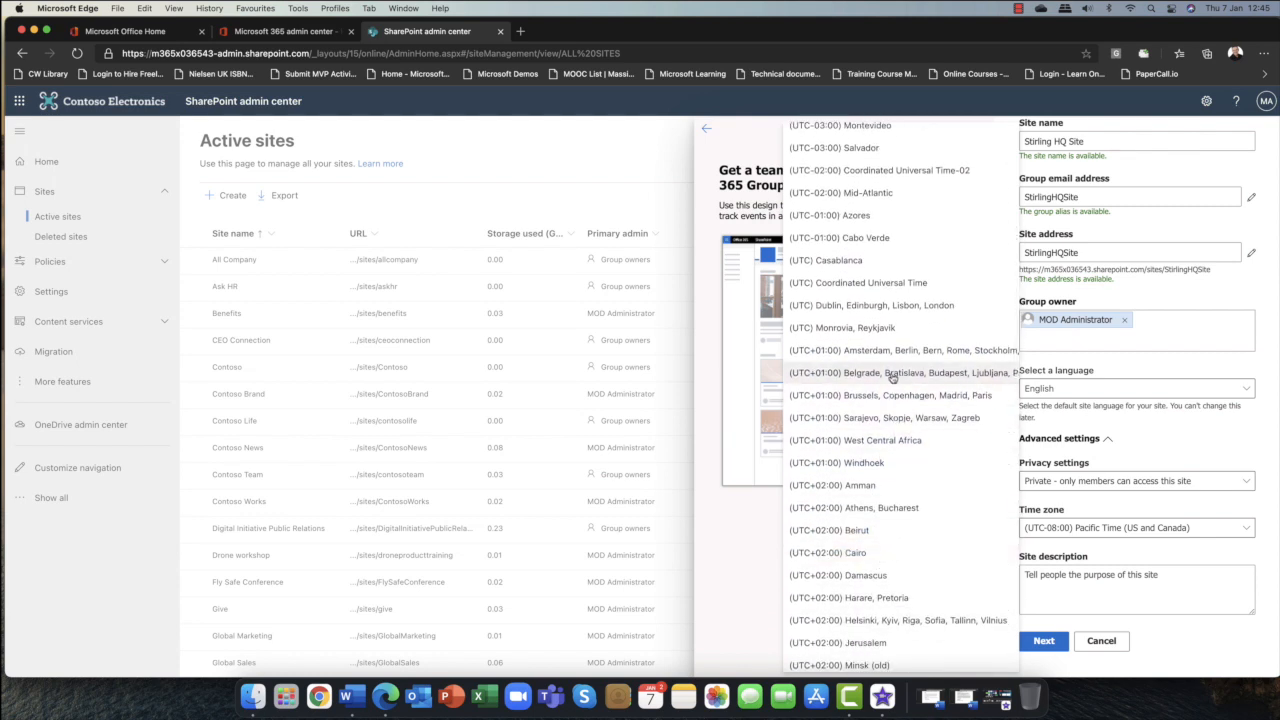
pyautogui.click(888, 308)
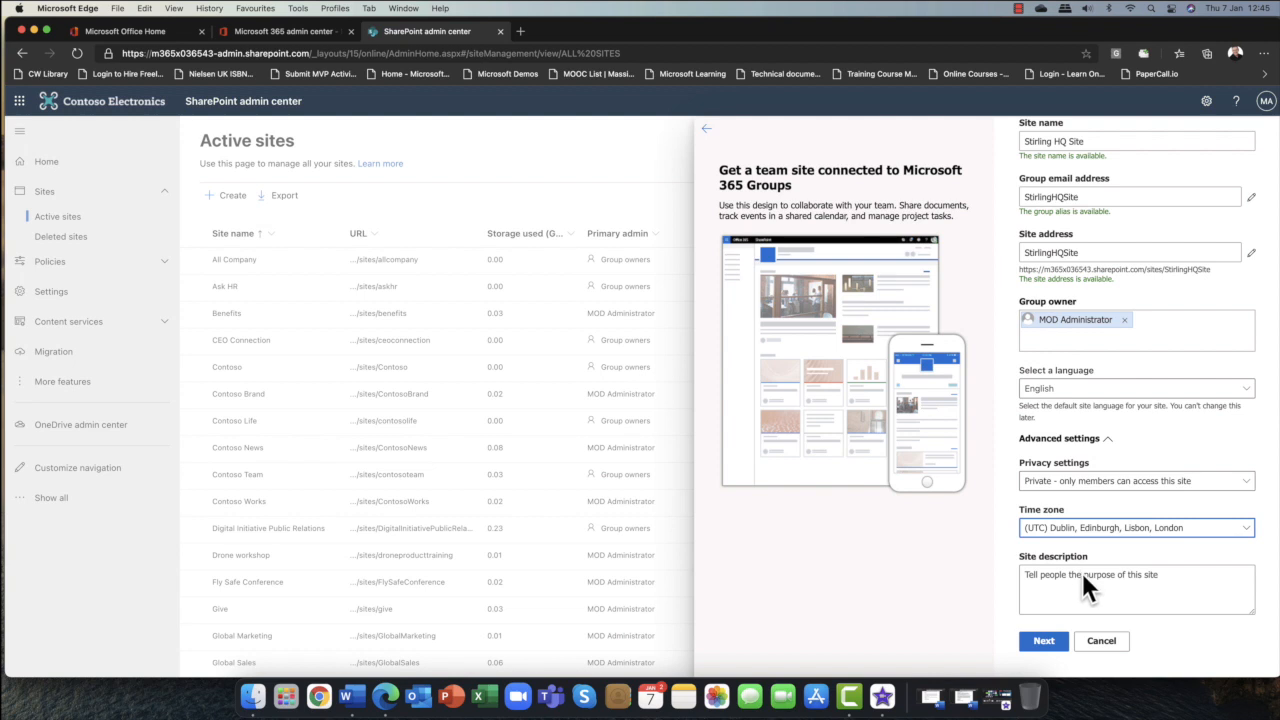
pyautogui.click(1043, 643)
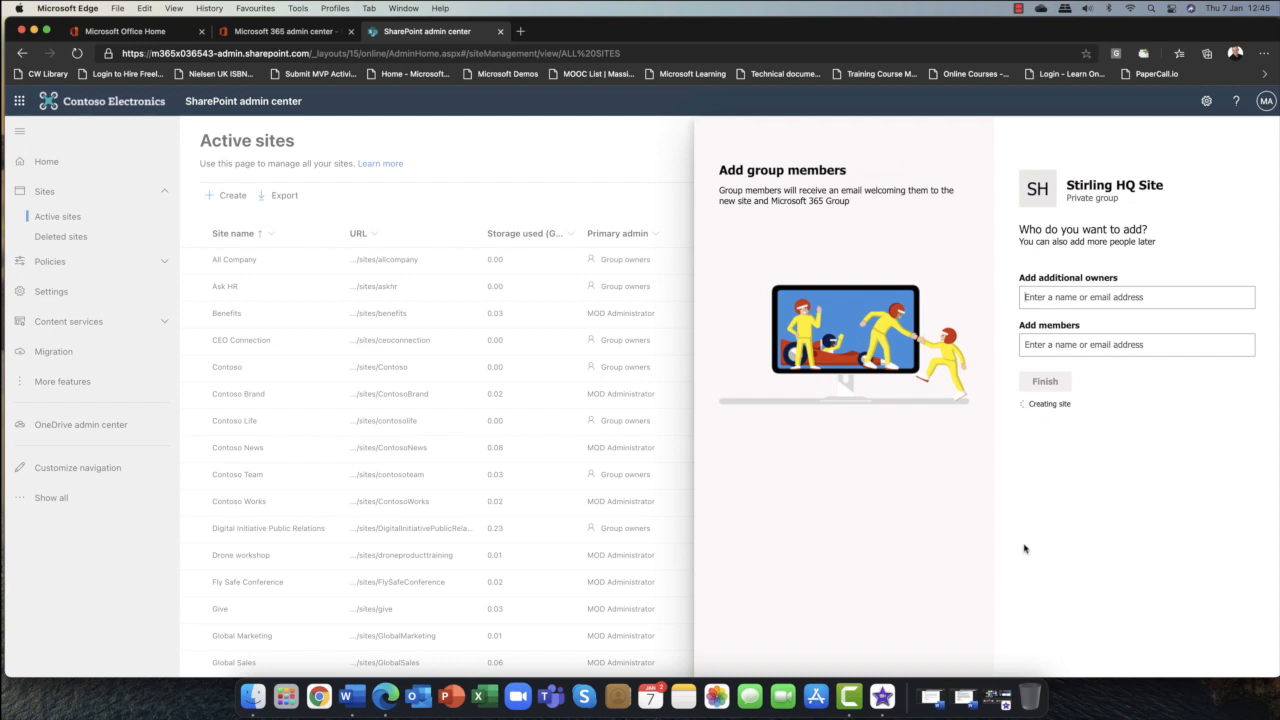
pyautogui.click(1085, 343)
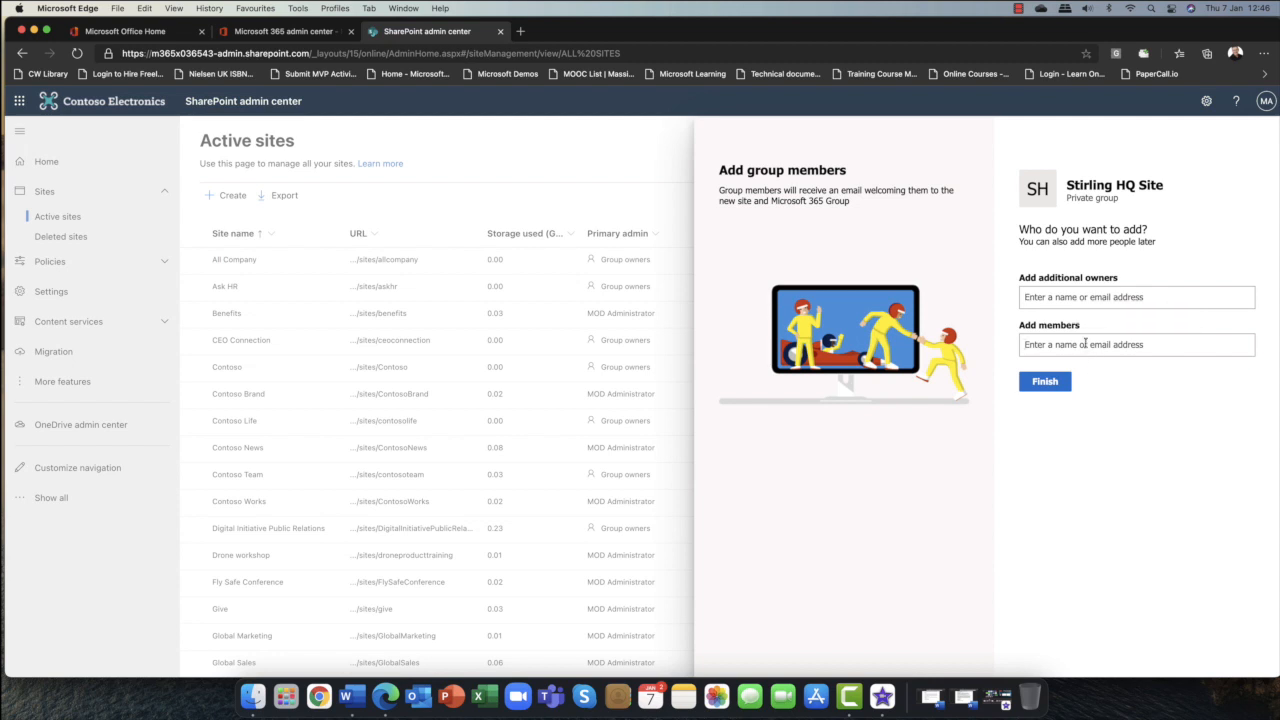
pyautogui.write('sales')
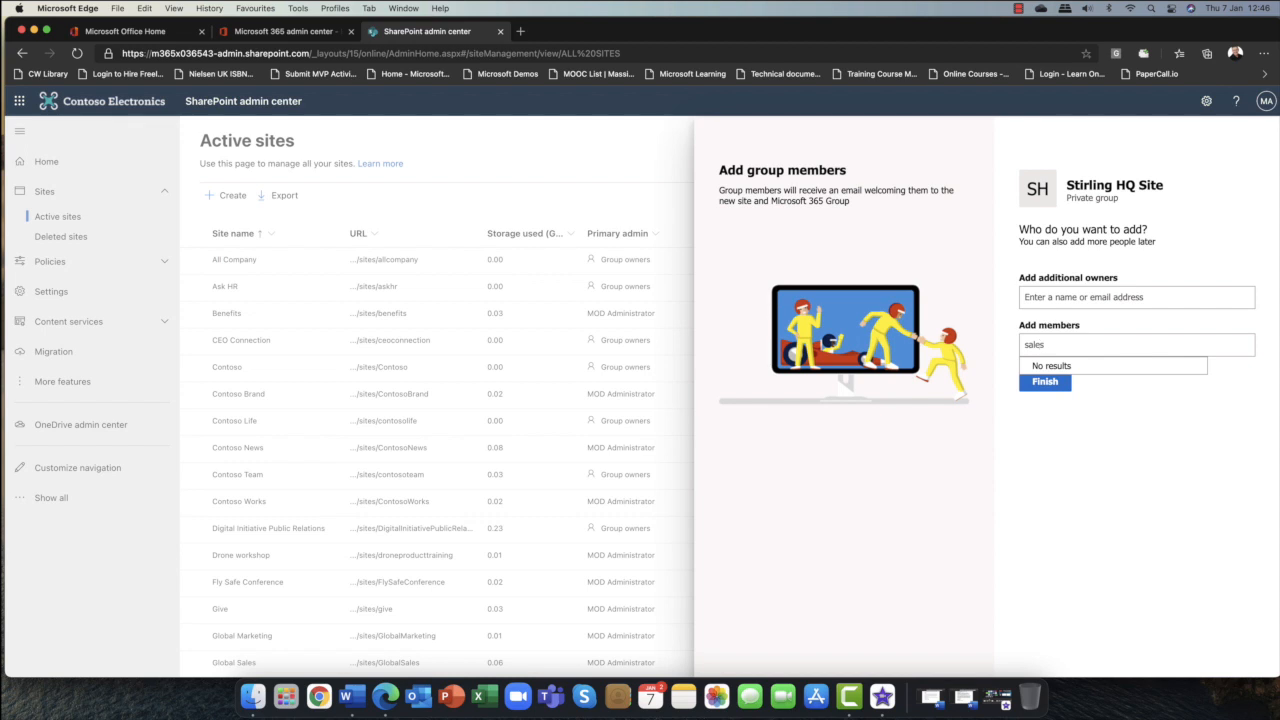
pyautogui.press('BackSpace')
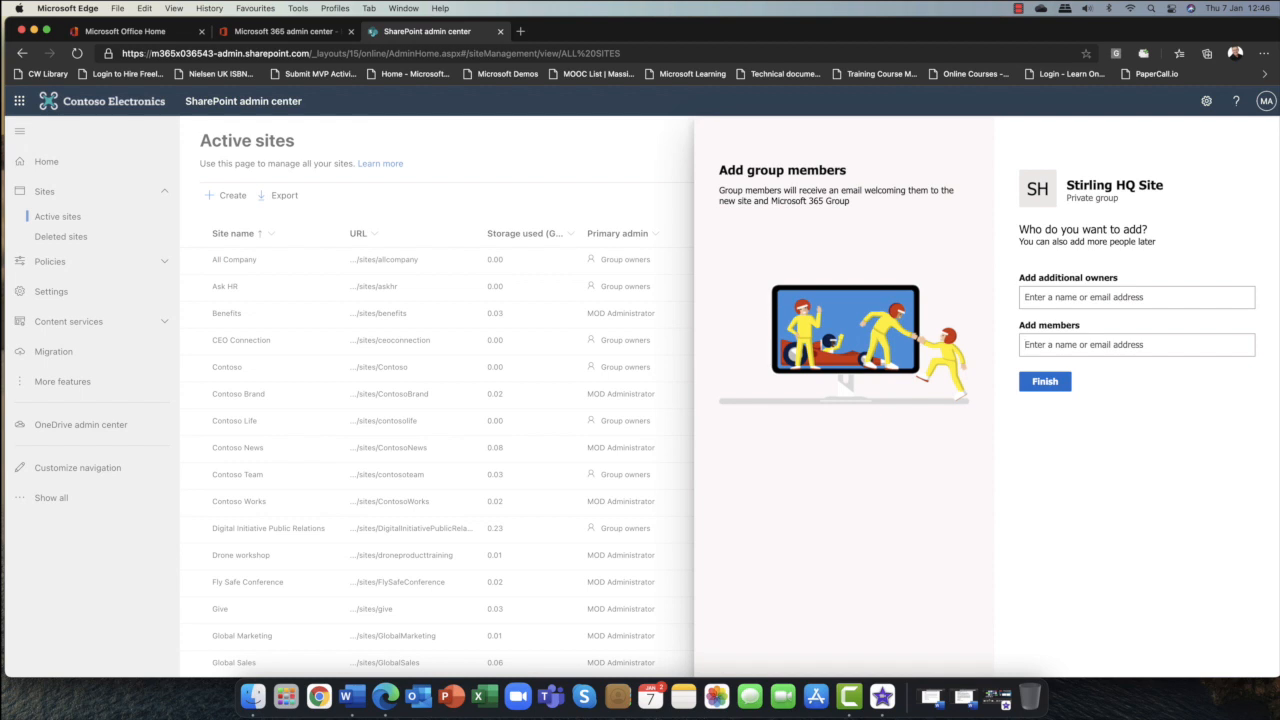
# Add two users, found by searching their first names, as members of the new site's group.
pyautogui.write('Alex')
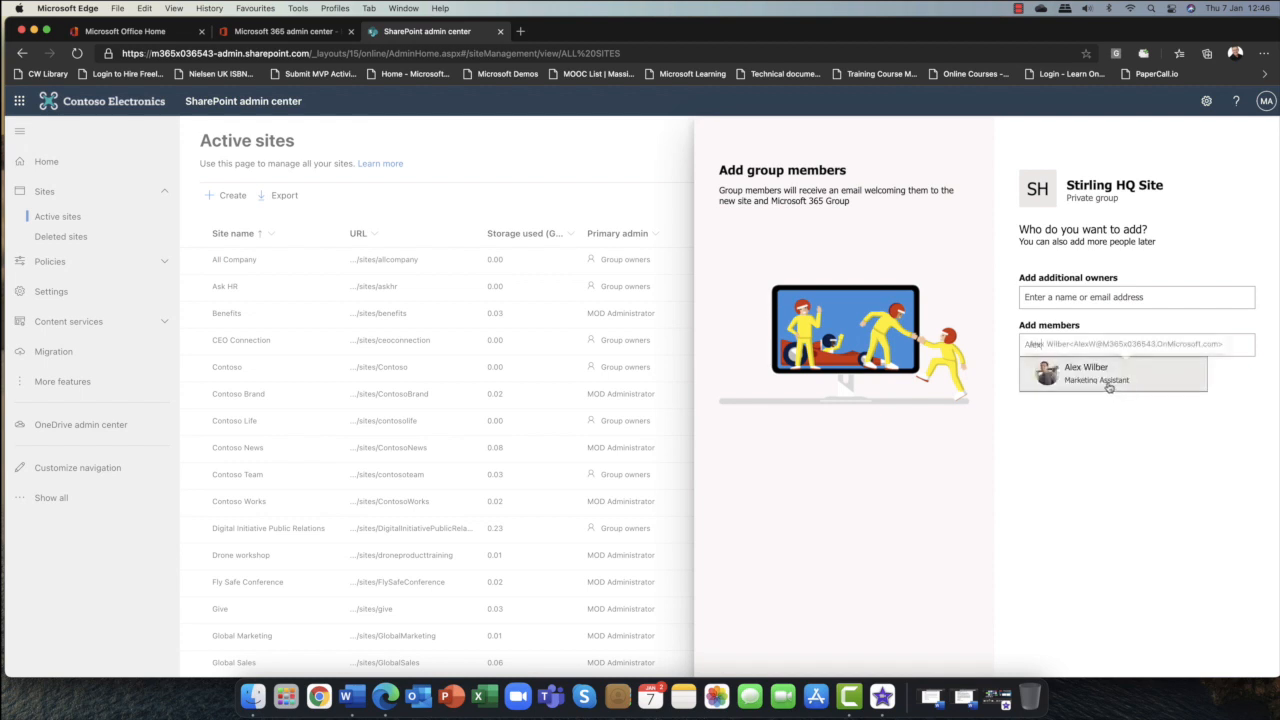
pyautogui.click(1100, 377)
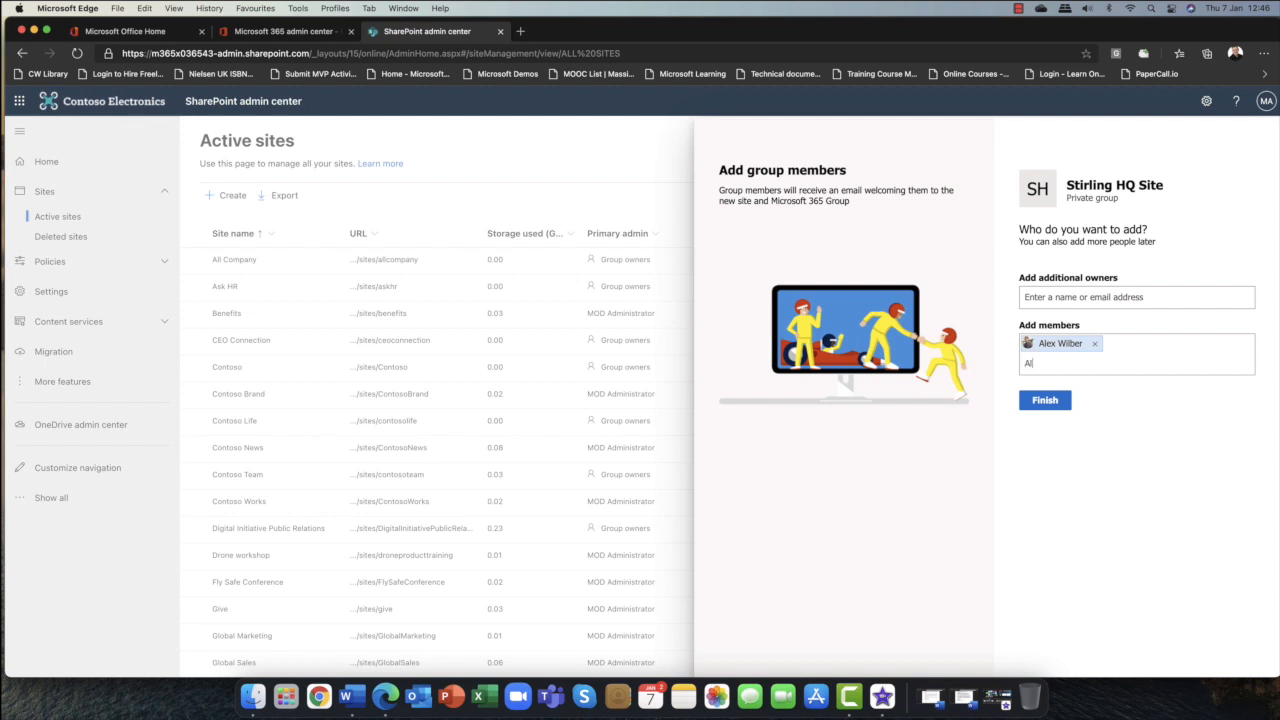
pyautogui.write('Al')
pyautogui.write('an')
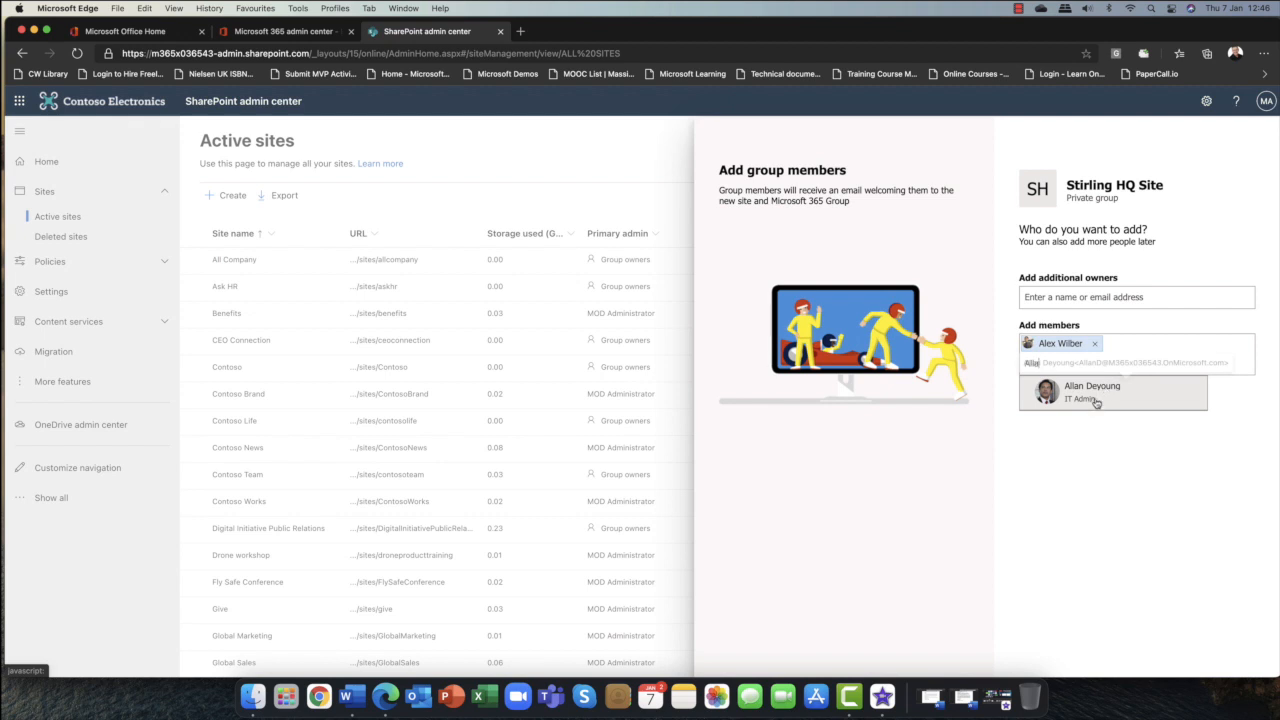
pyautogui.click(1094, 399)
pyautogui.write('Beth')
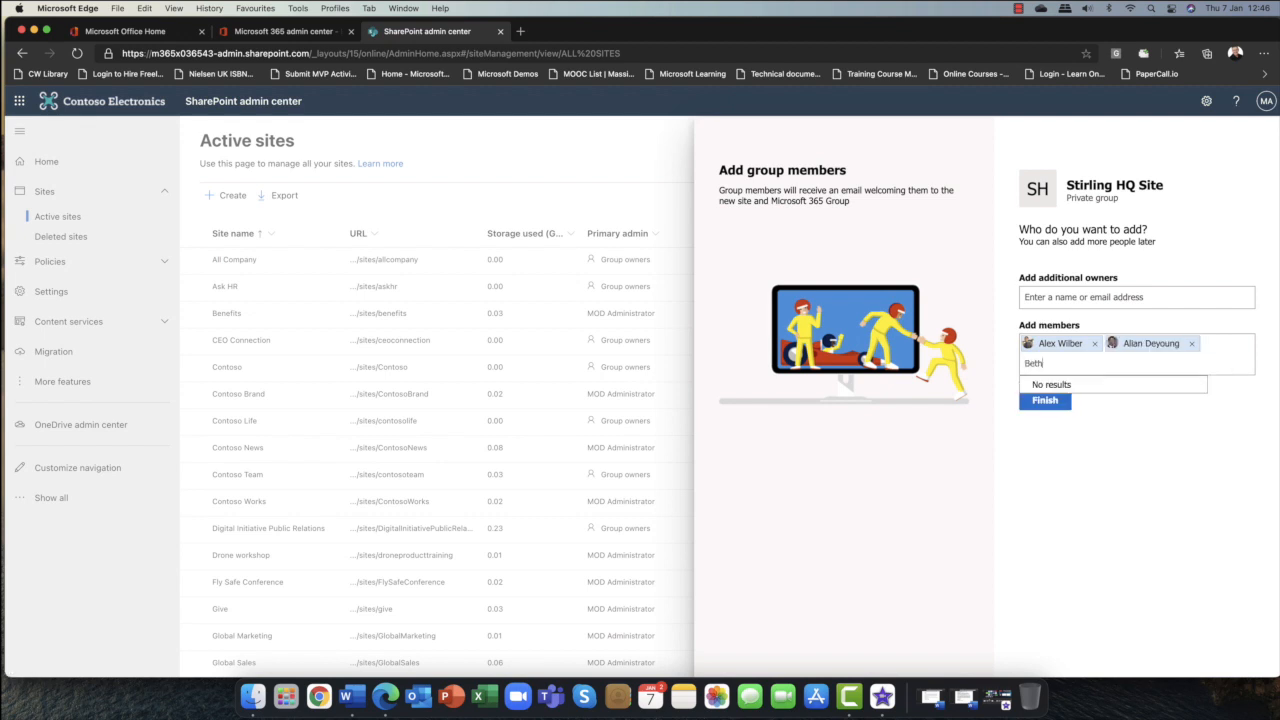
pyautogui.press('BackSpace')
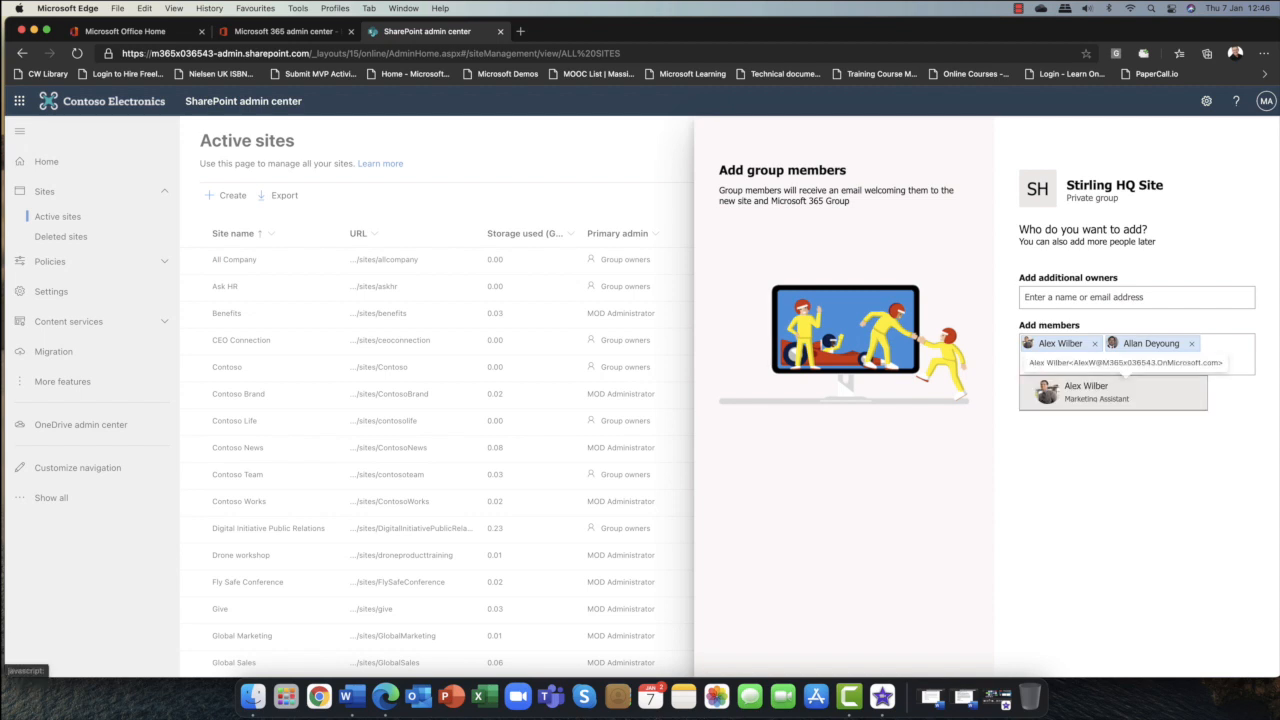
pyautogui.press('BackSpace')
pyautogui.press('BackSpace')
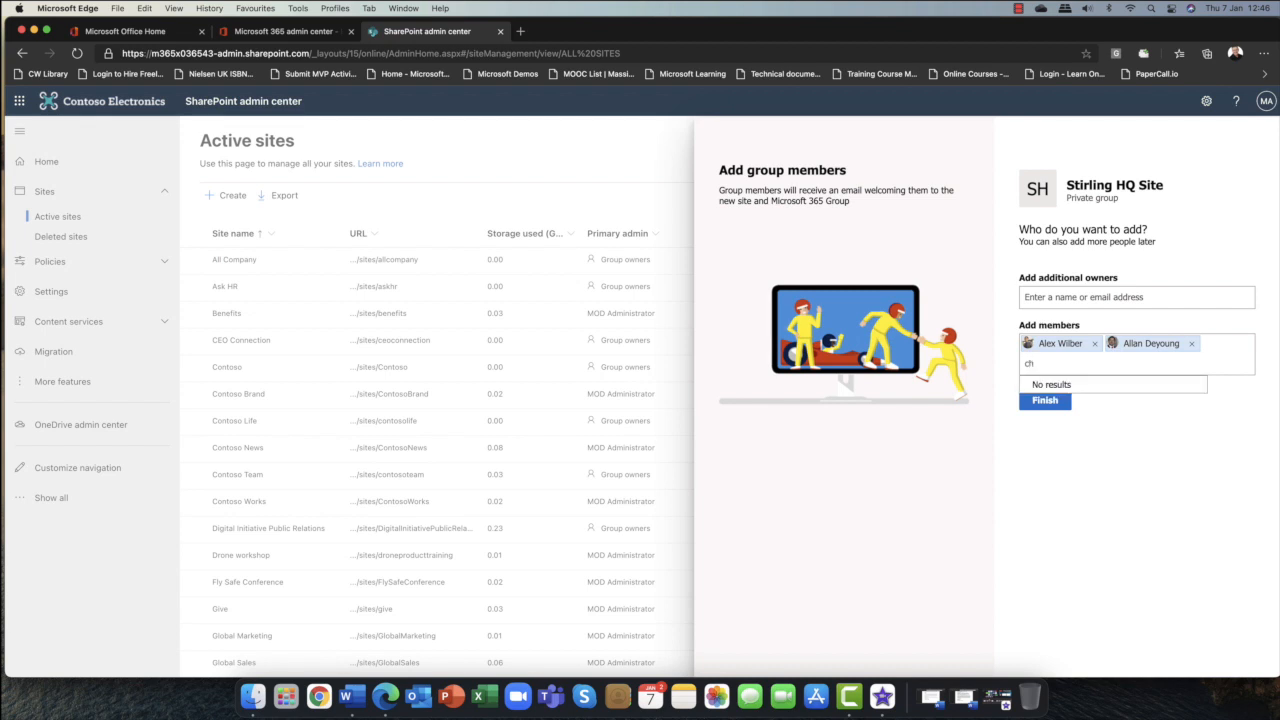
pyautogui.press('BackSpace')
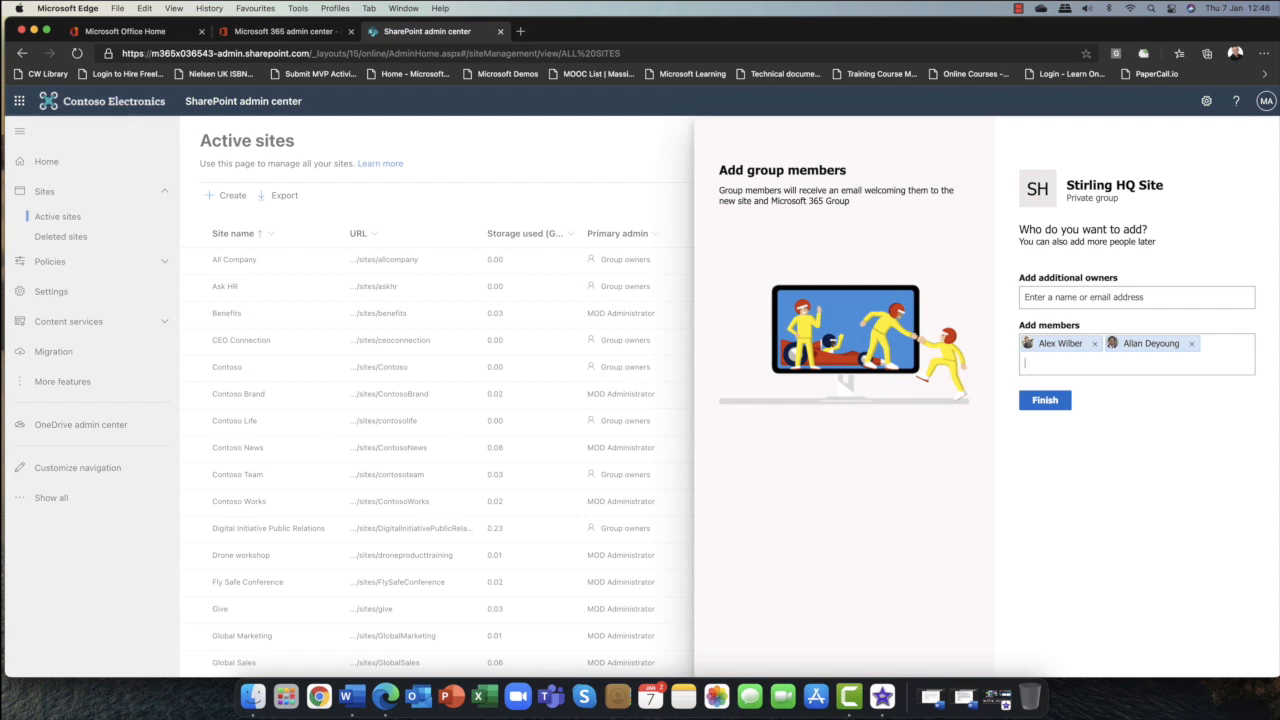
# Finish creating the site and look for it in the active sites list.
pyautogui.click(1041, 401)
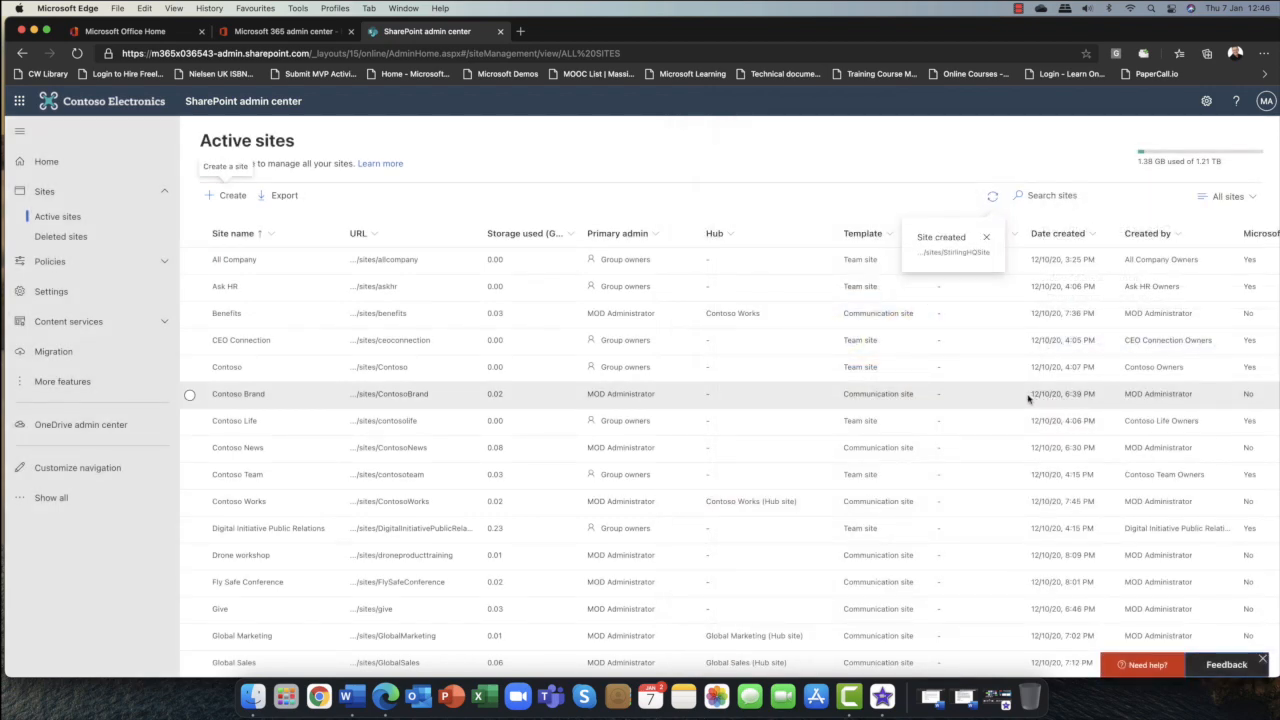
pyautogui.scroll(-10, 525, 370)
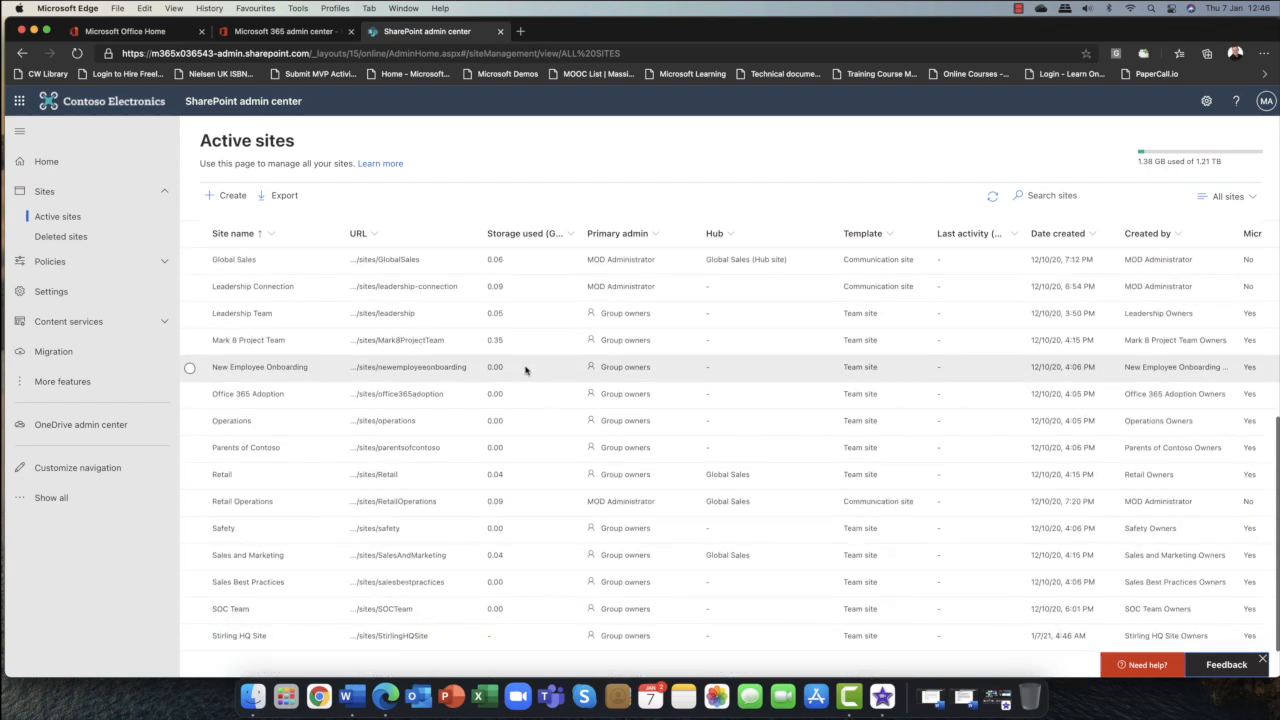
pyautogui.scroll(5, 520, 365)
pyautogui.scroll(3, 505, 358)
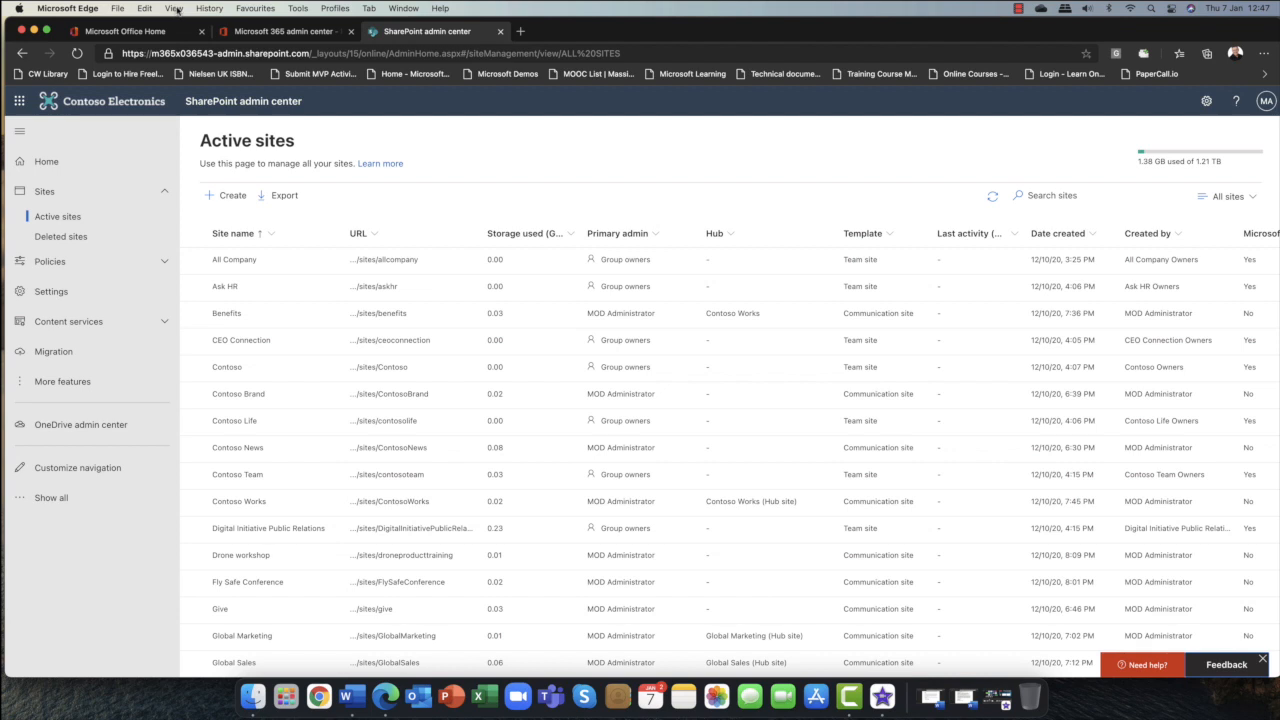
# Refresh the active sites page and select the Stirling HQ Site row.
pyautogui.click(174, 8)
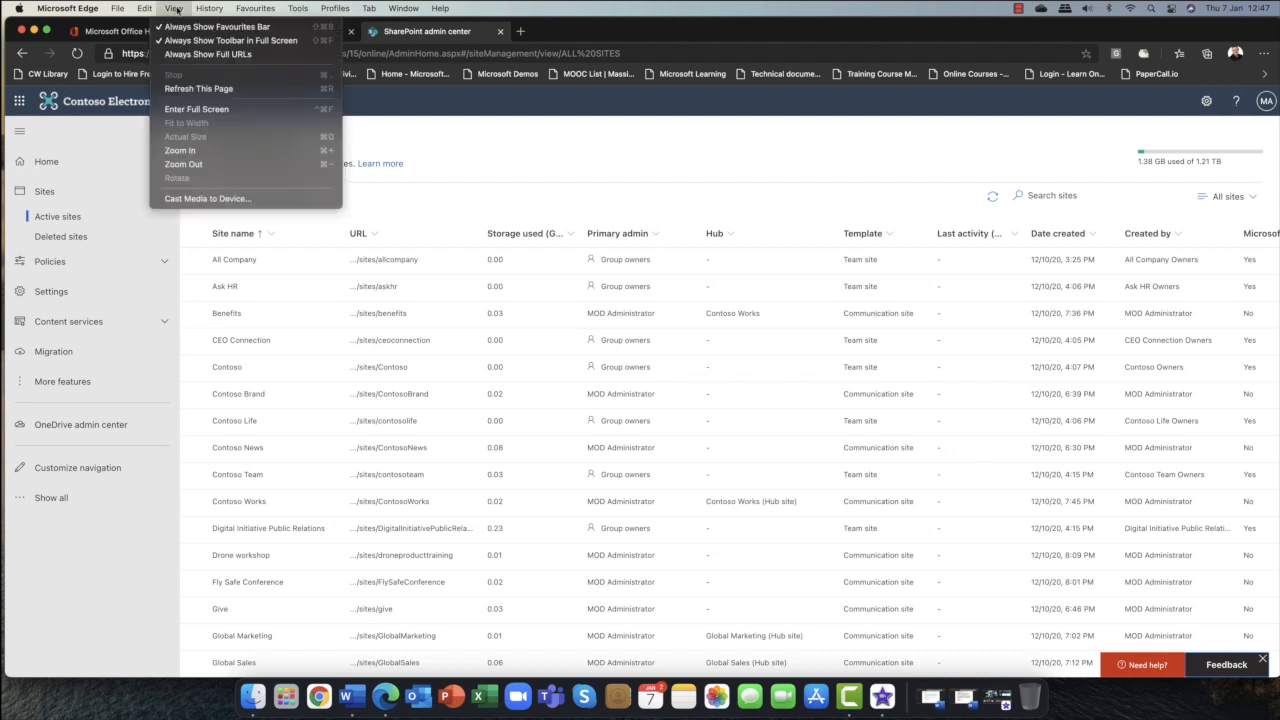
pyautogui.click(181, 95)
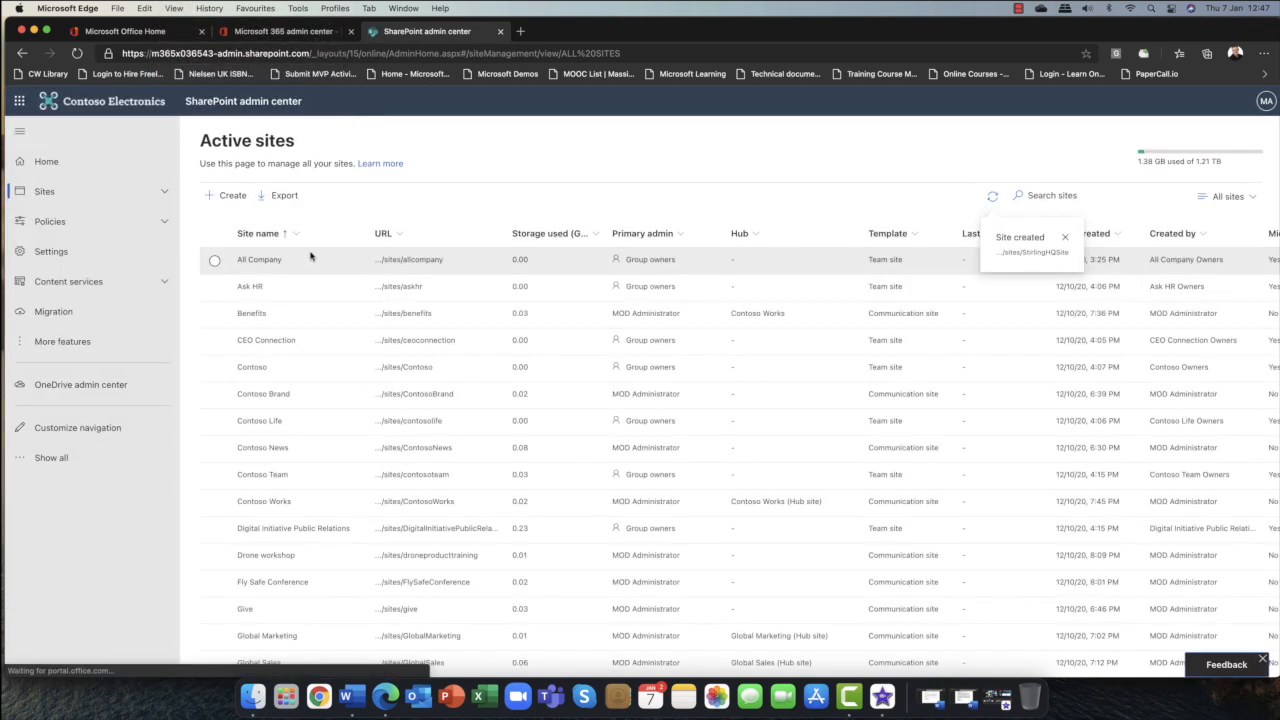
pyautogui.scroll(-10, 296, 367)
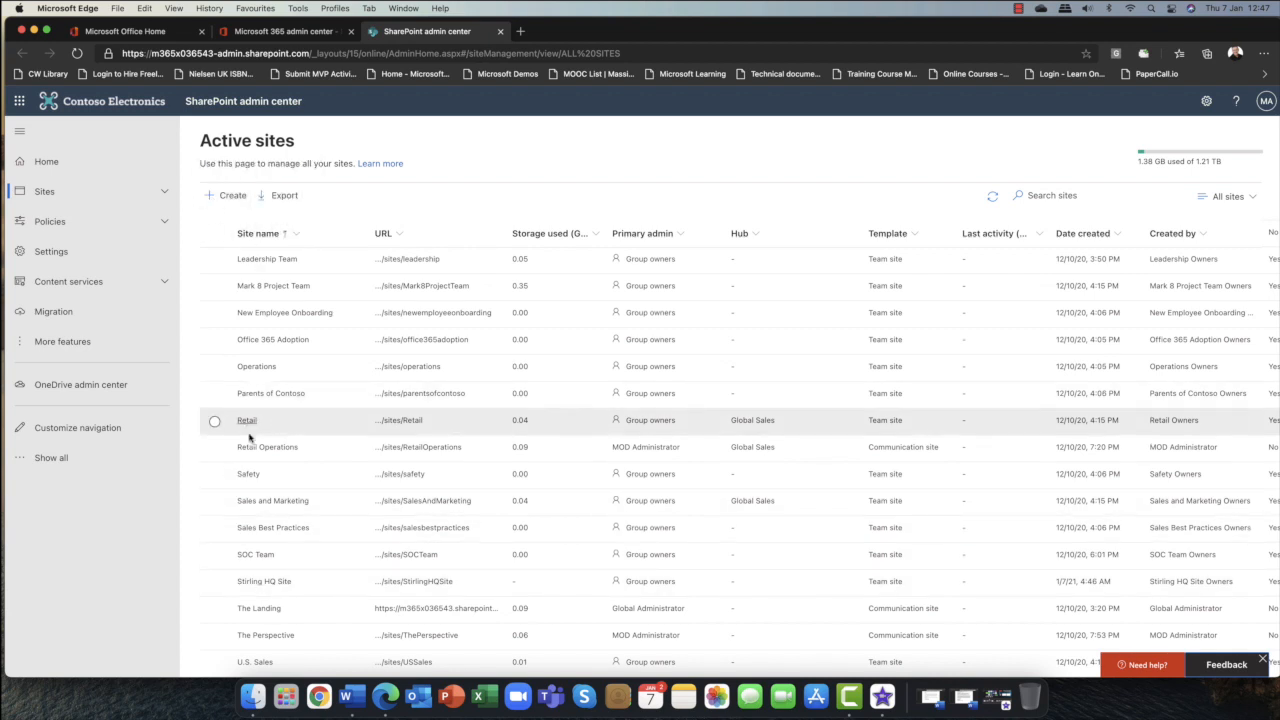
pyautogui.click(214, 583)
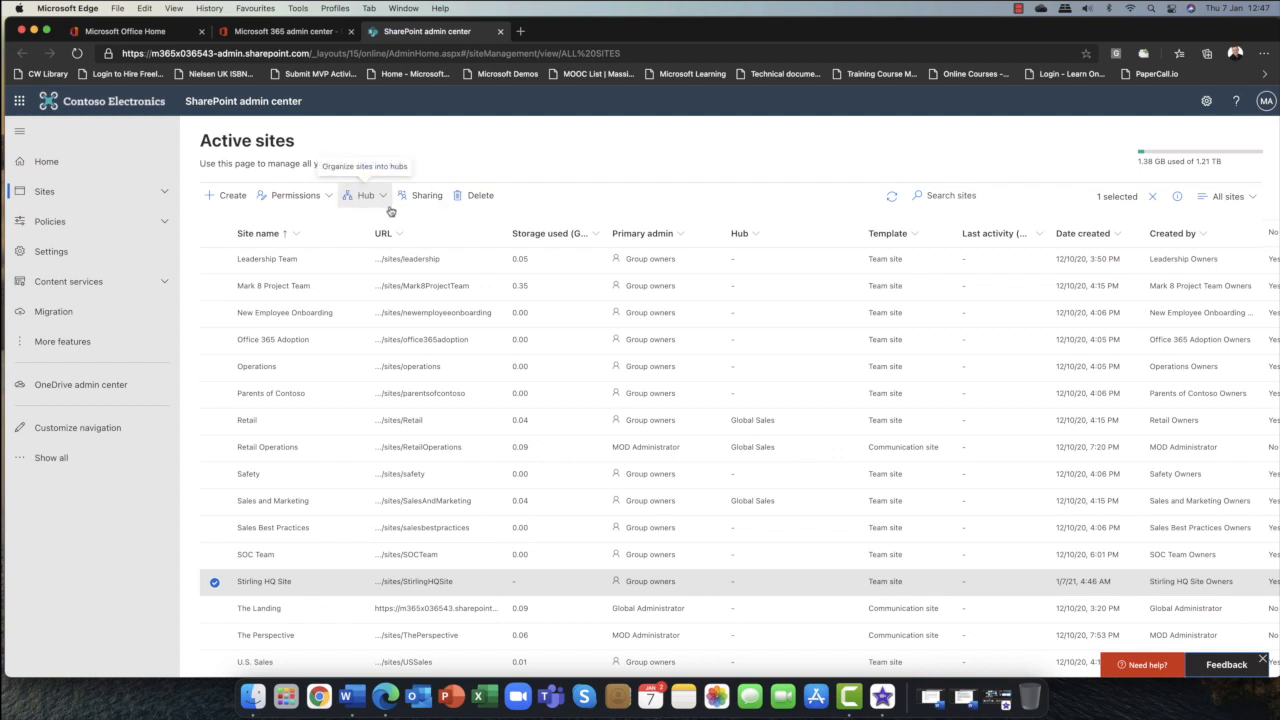
# Open the Stirling HQ Site details panel and visit the site through its URL.
pyautogui.hscroll(1, 571, 484)
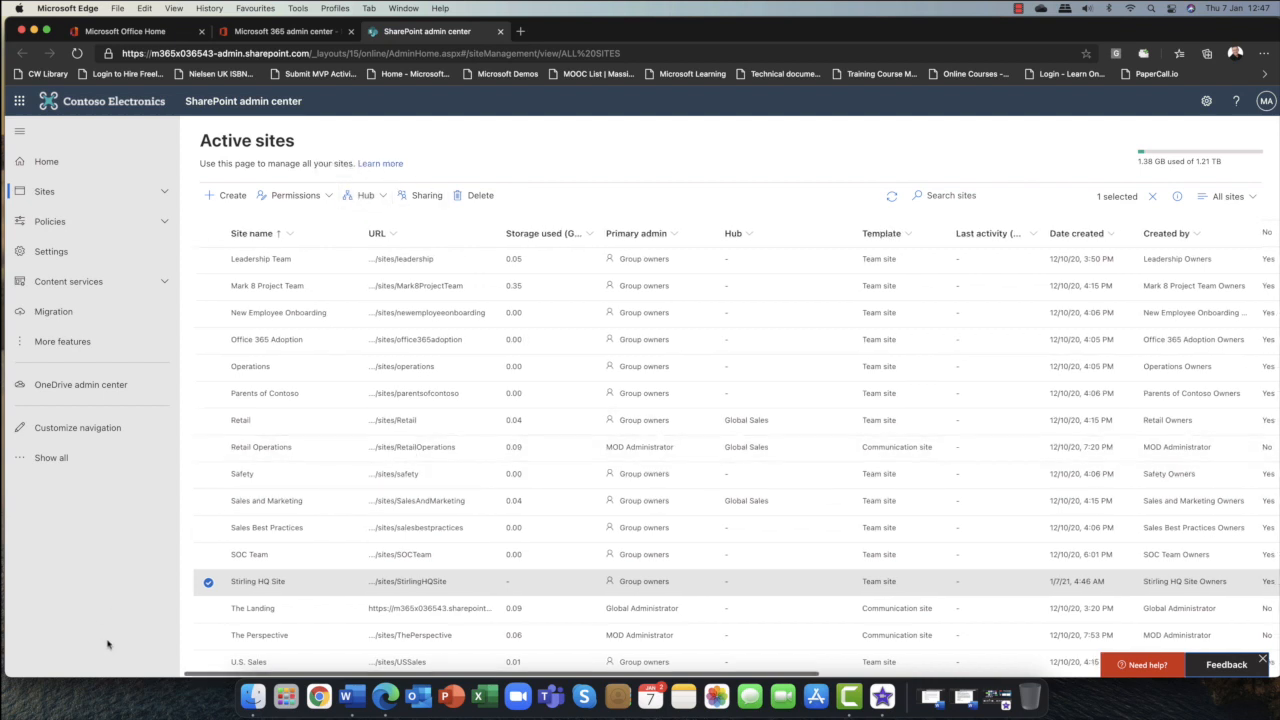
pyautogui.click(250, 583)
pyautogui.hscroll(1, 771, 583)
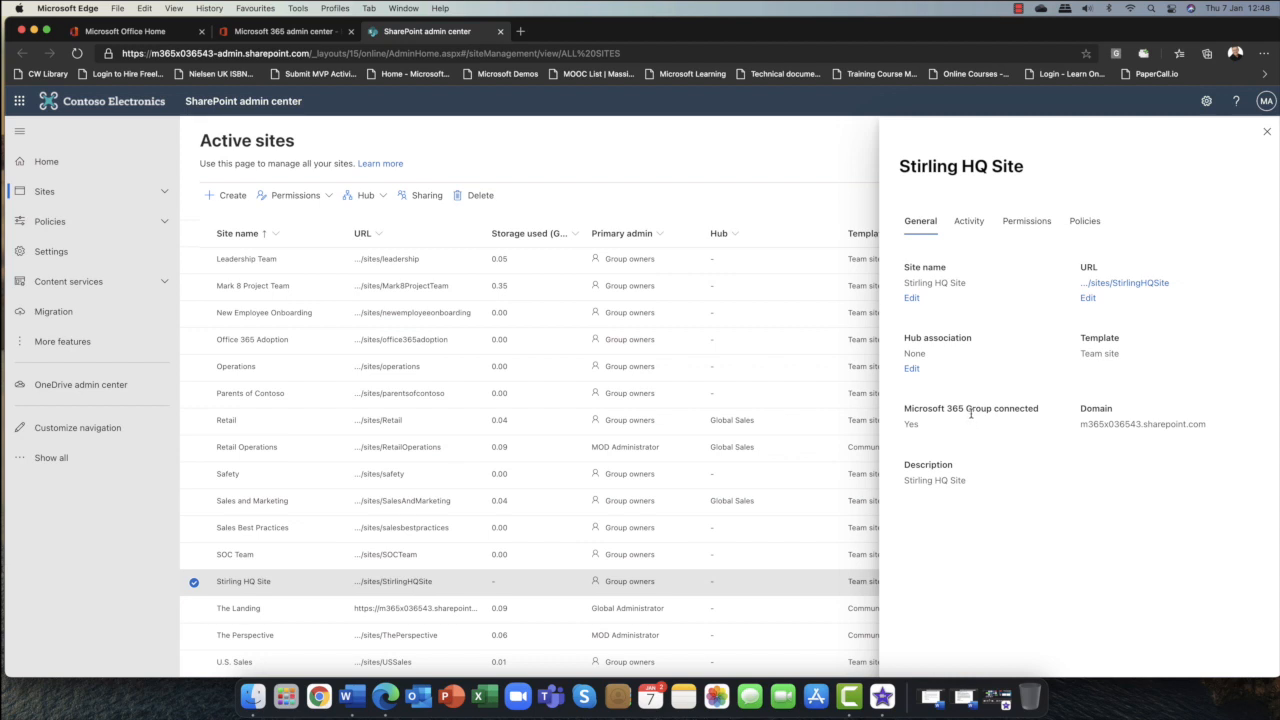
pyautogui.click(1110, 284)
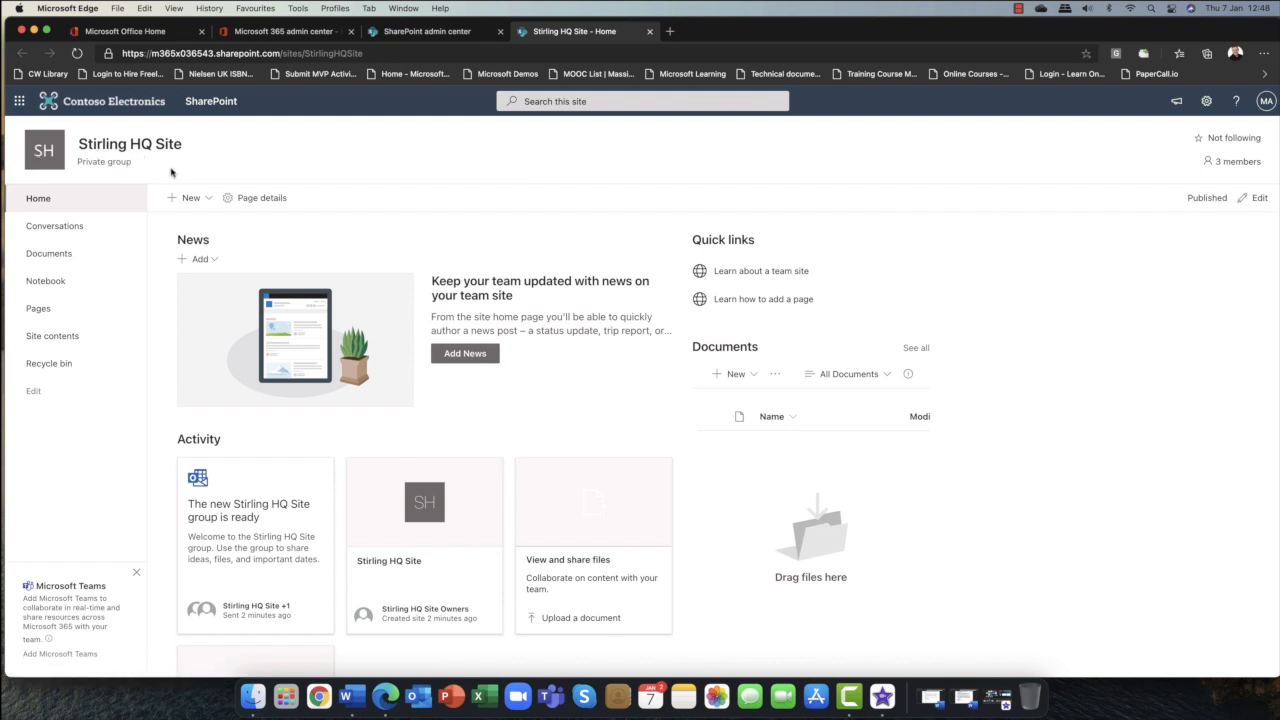
# Return to the admin center and review the site's Activity and Permissions details.
pyautogui.click(450, 31)
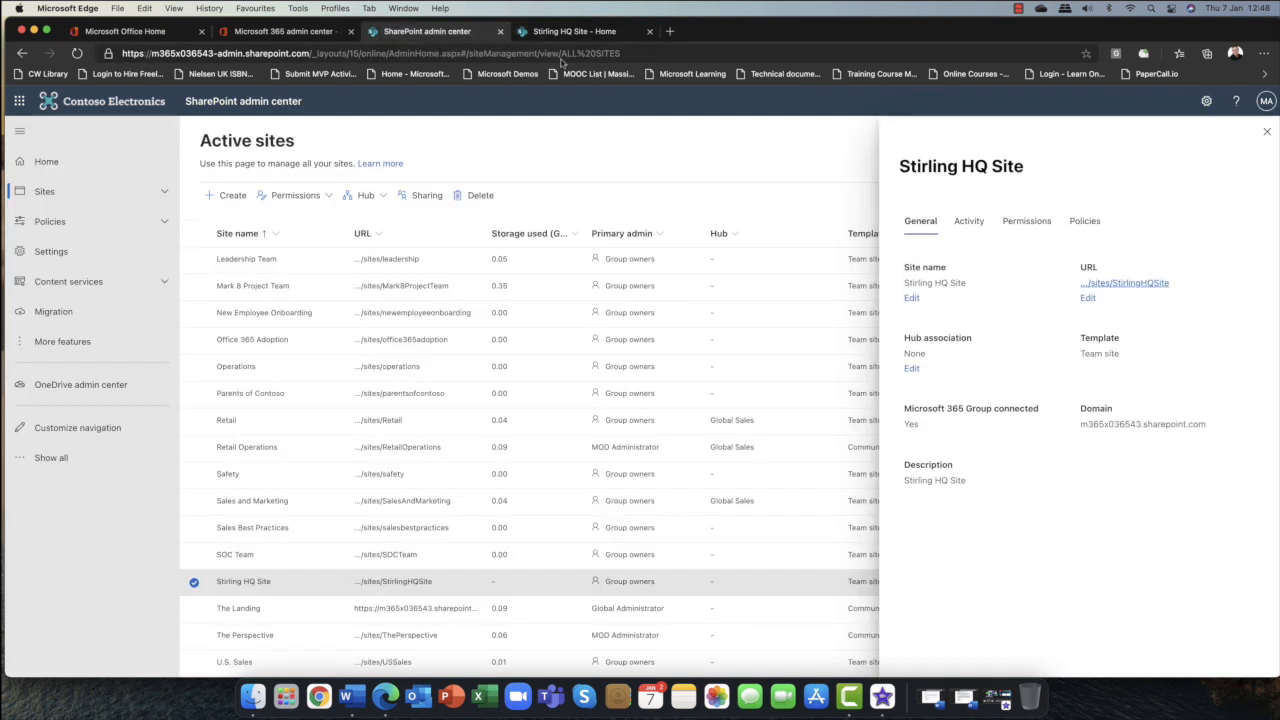
pyautogui.click(970, 224)
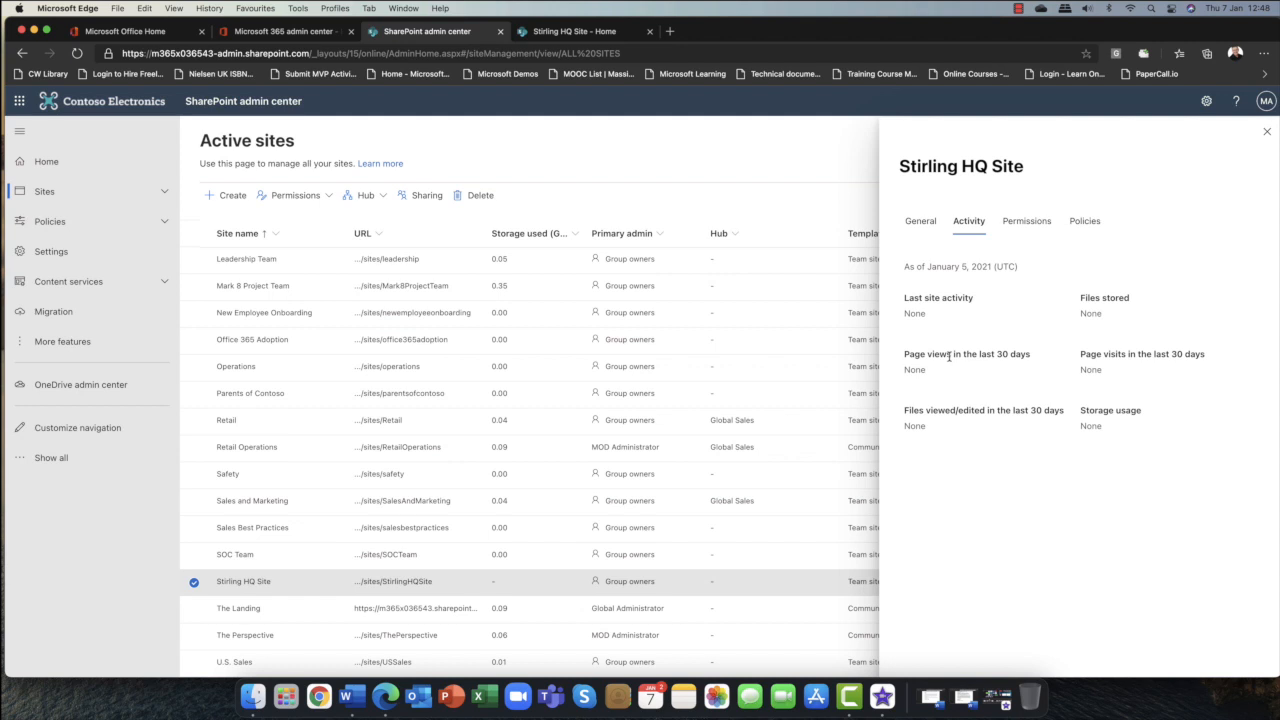
pyautogui.click(1028, 219)
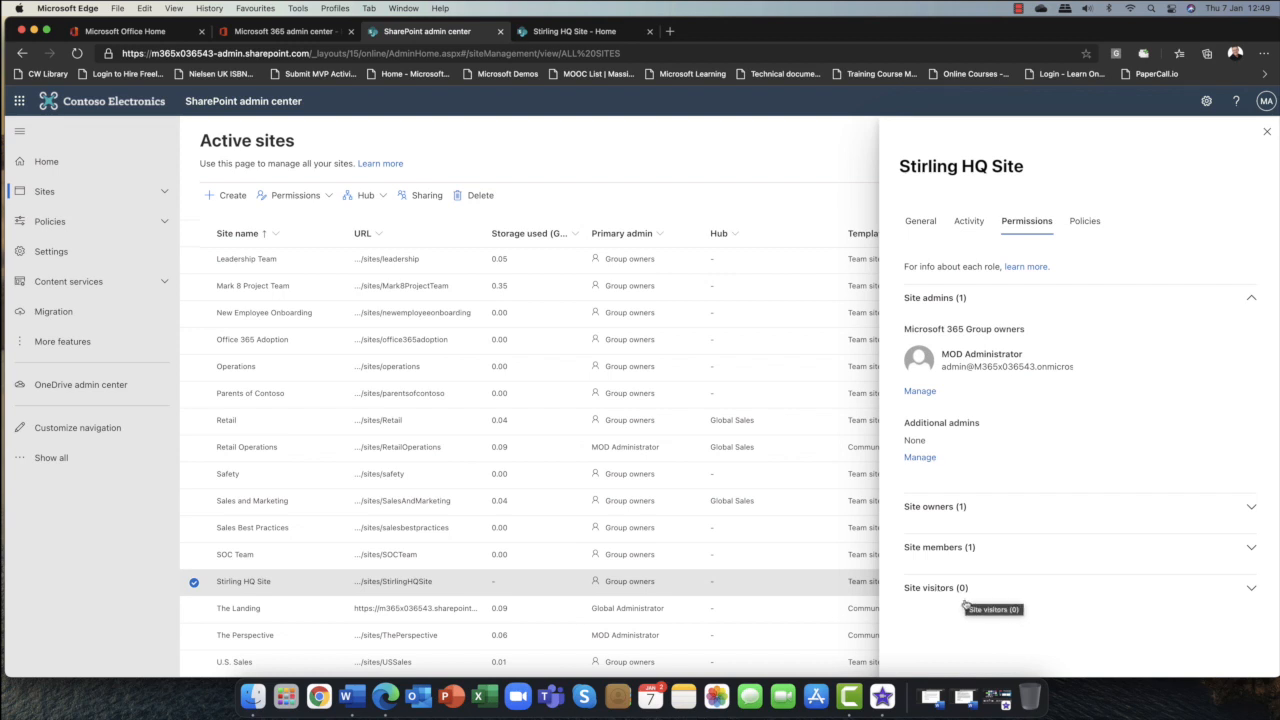
# Review the site's Policies details, then close and reopen the Stirling HQ Site details panel.
pyautogui.click(1078, 224)
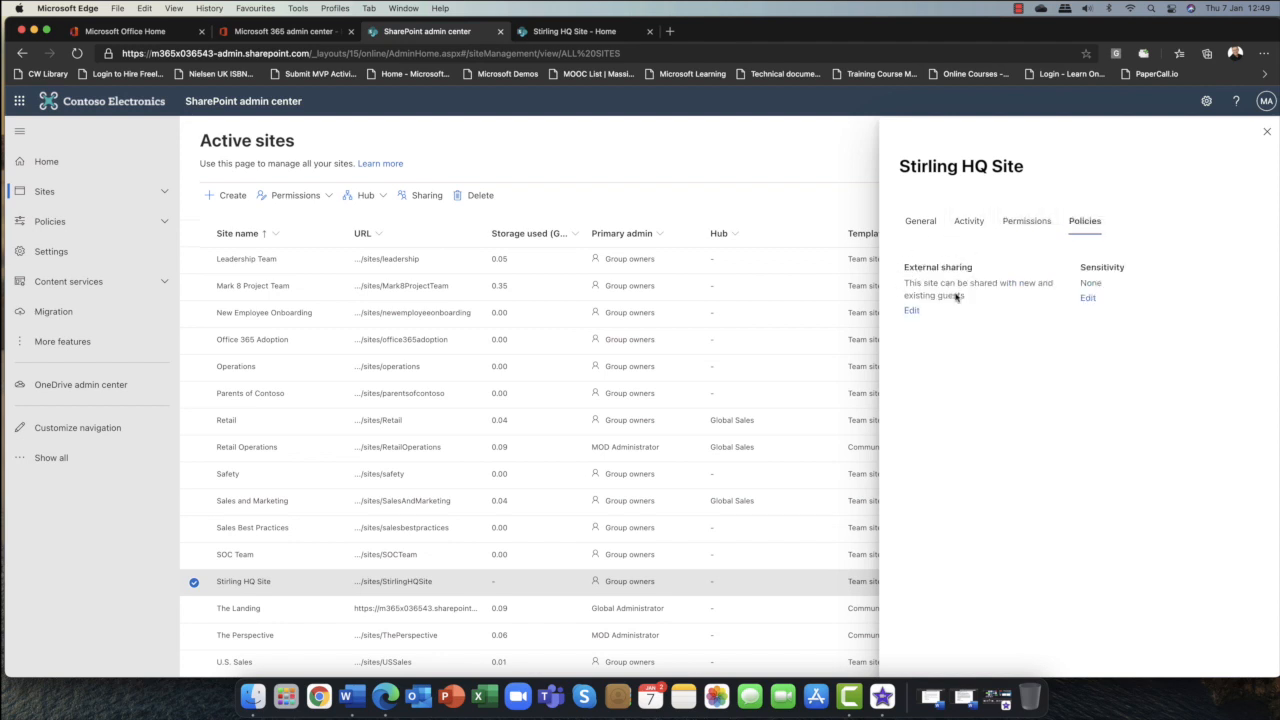
pyautogui.click(1266, 134)
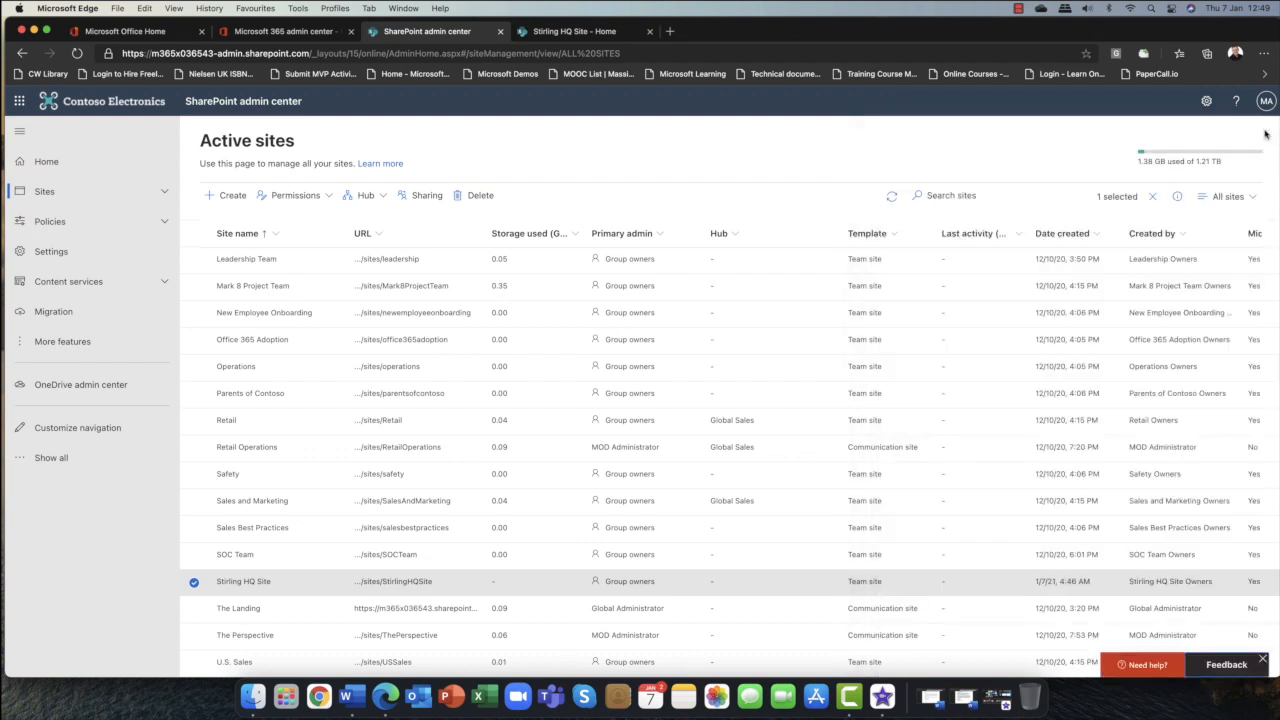
pyautogui.click(250, 586)
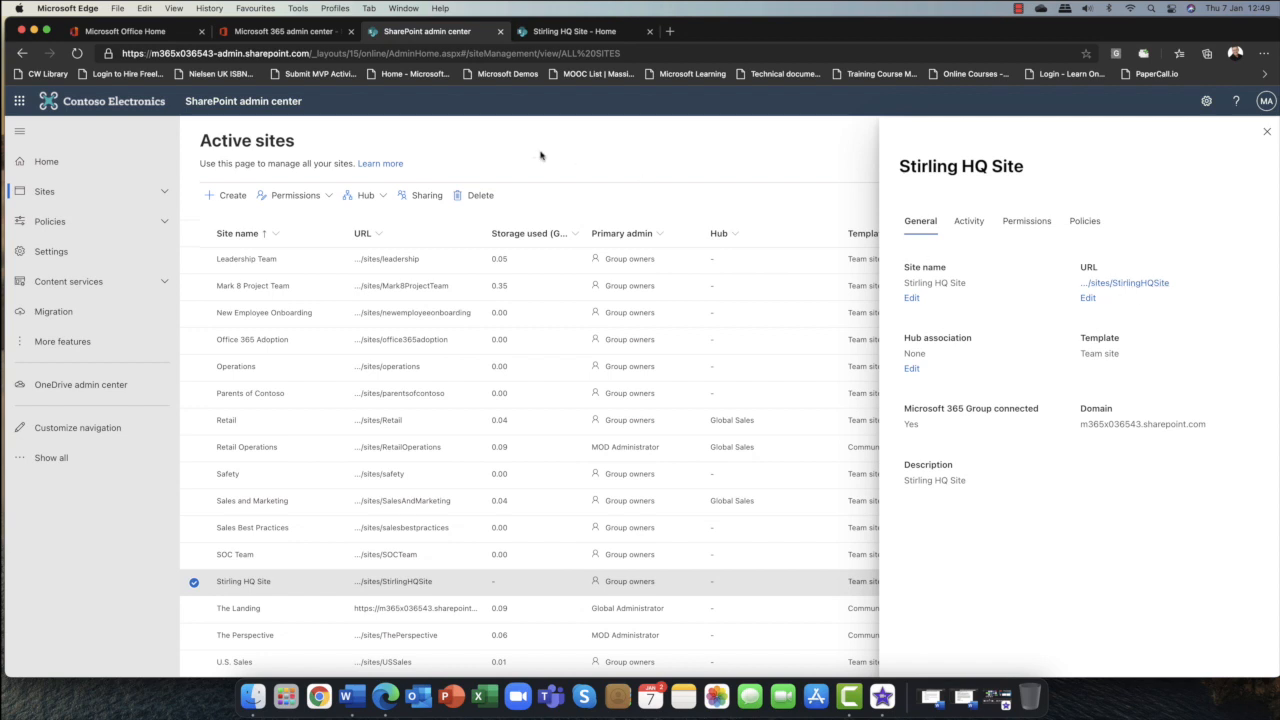
# On the site's home page, add Microsoft Teams to the site and decline hiding the Teams banner.
pyautogui.click(575, 31)
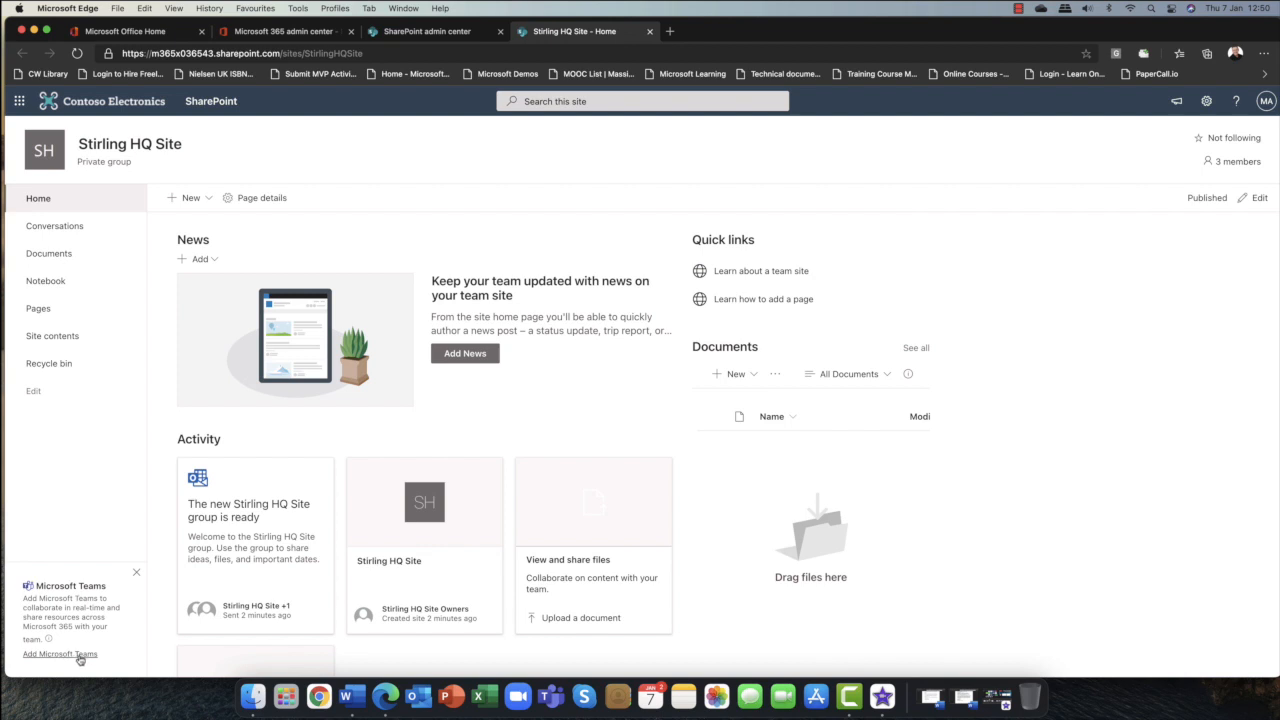
pyautogui.click(76, 655)
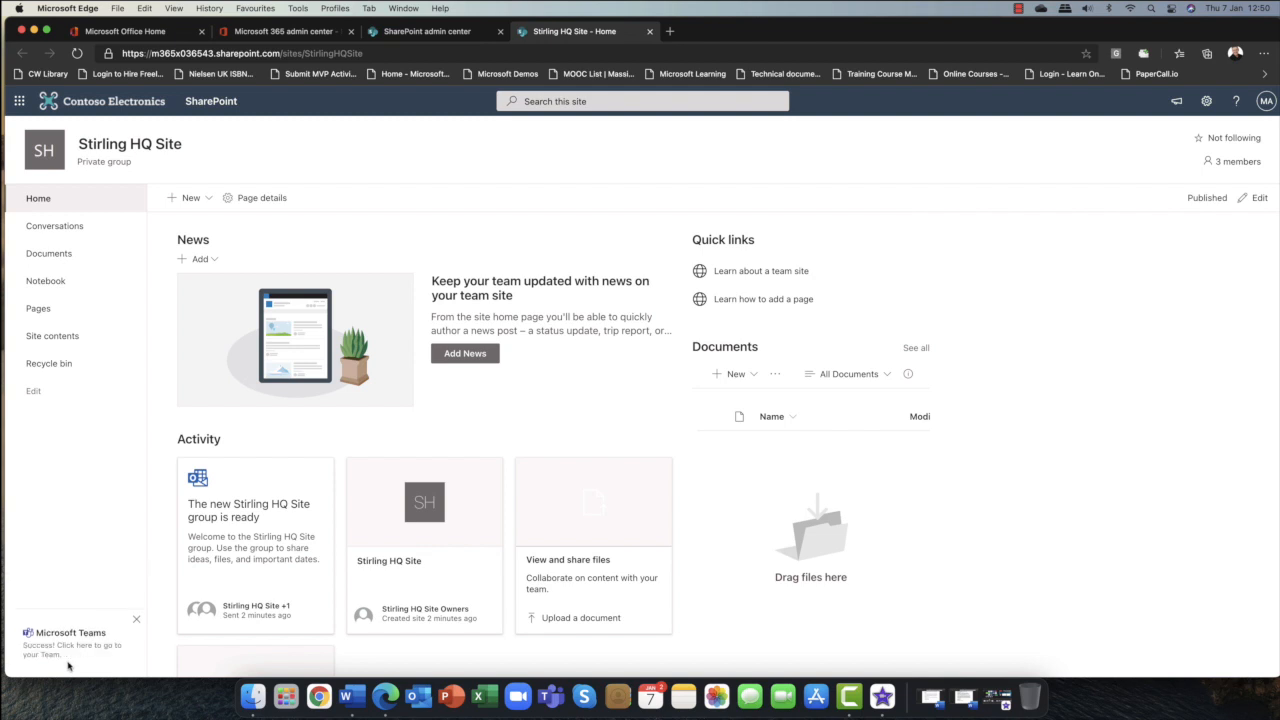
pyautogui.click(138, 620)
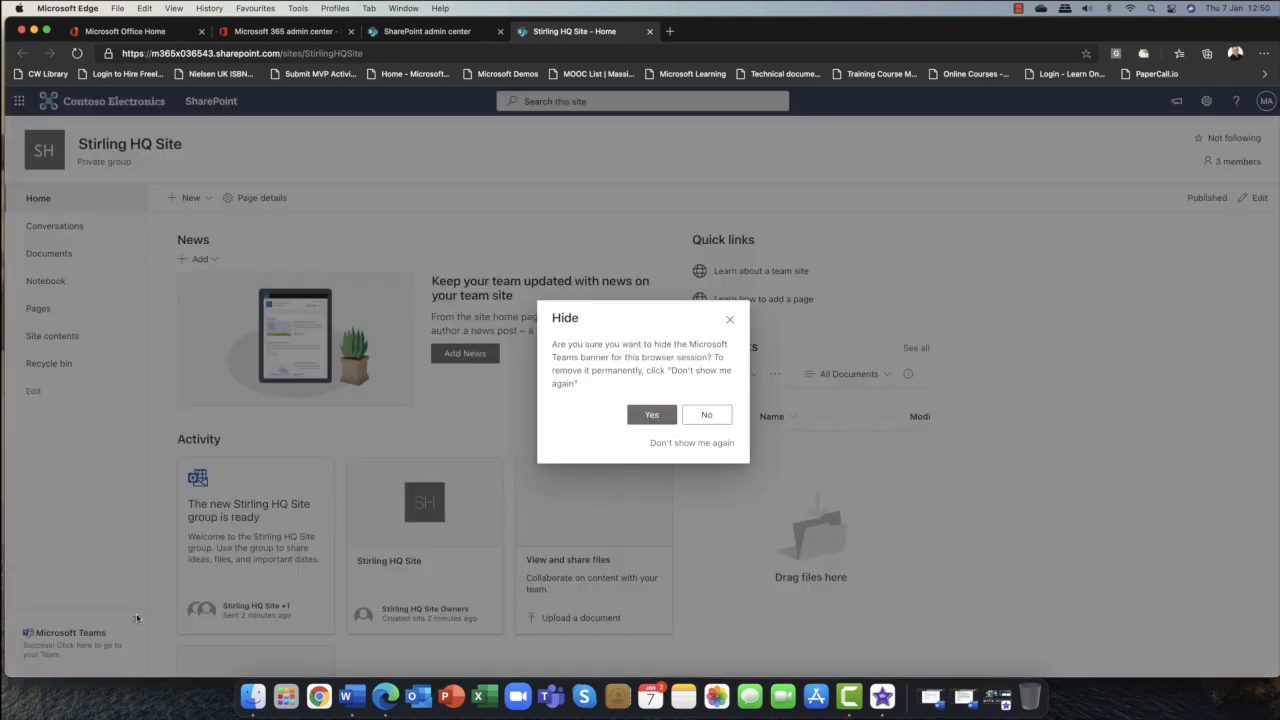
pyautogui.click(711, 415)
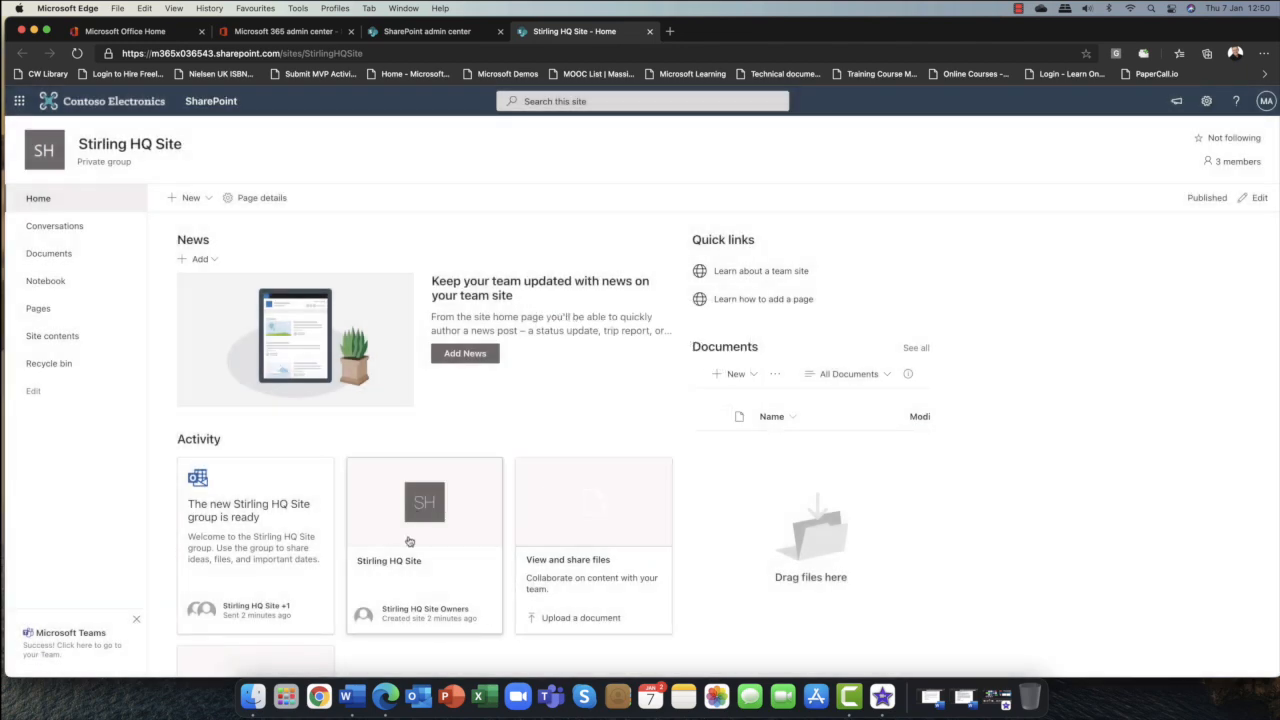
# Browse the site home page and open the Documents library's New menu.
pyautogui.scroll(-3, 500, 382)
pyautogui.scroll(-2, 504, 381)
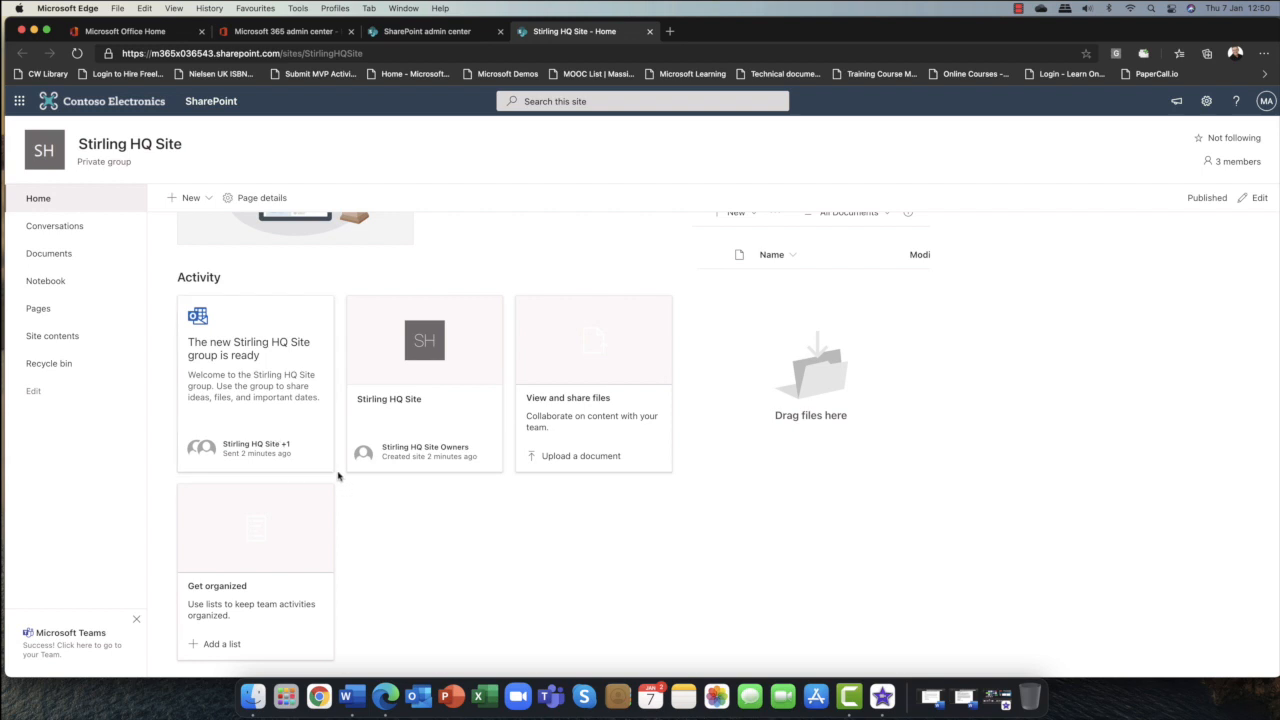
pyautogui.scroll(3, 338, 470)
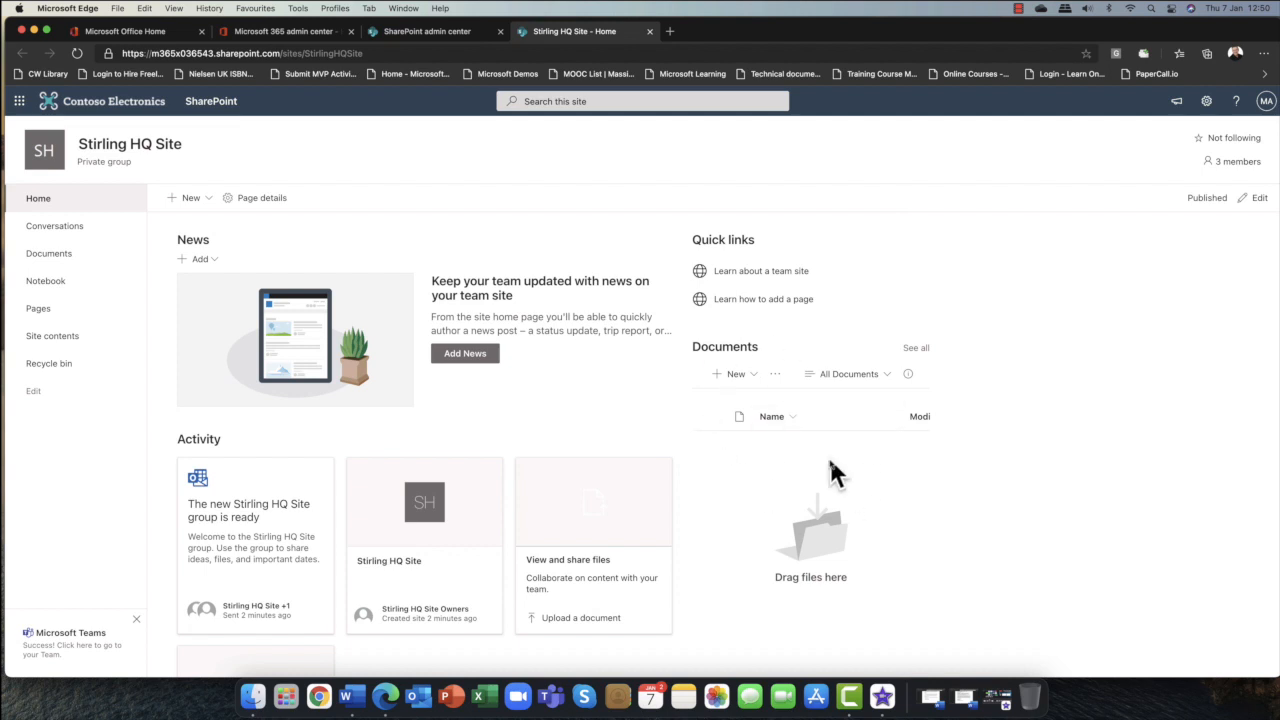
pyautogui.click(752, 378)
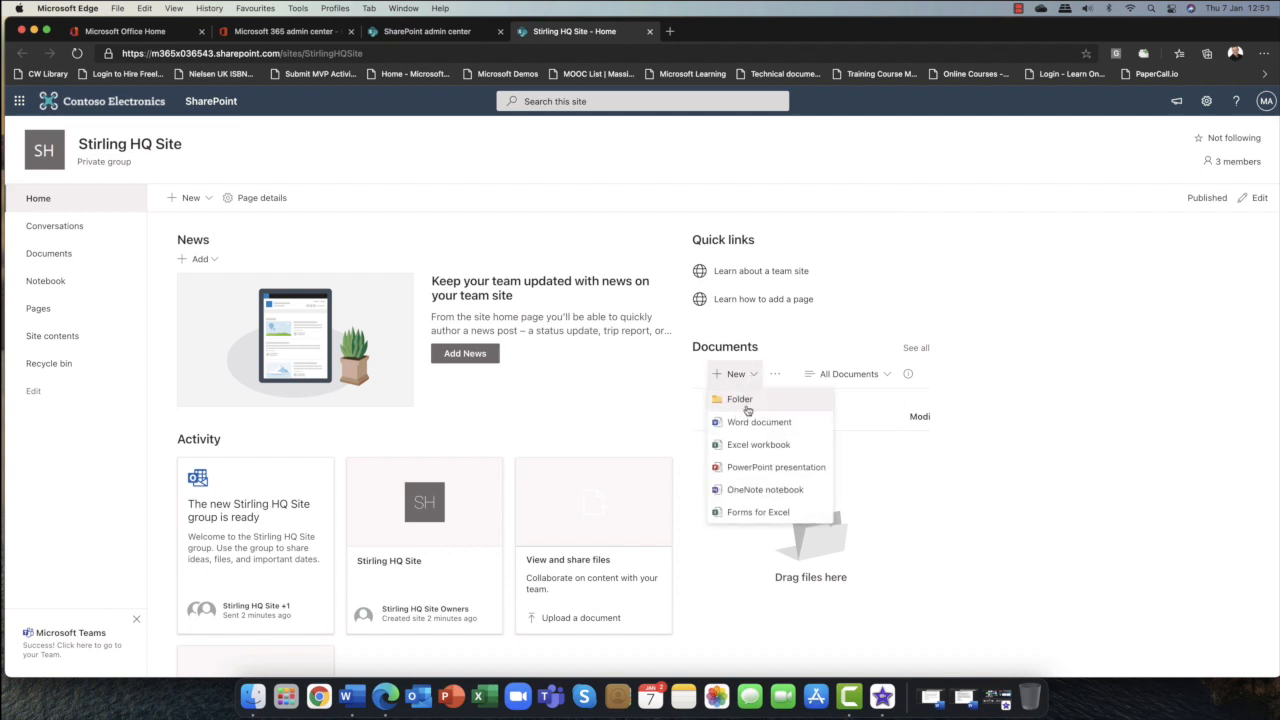
pyautogui.click(860, 505)
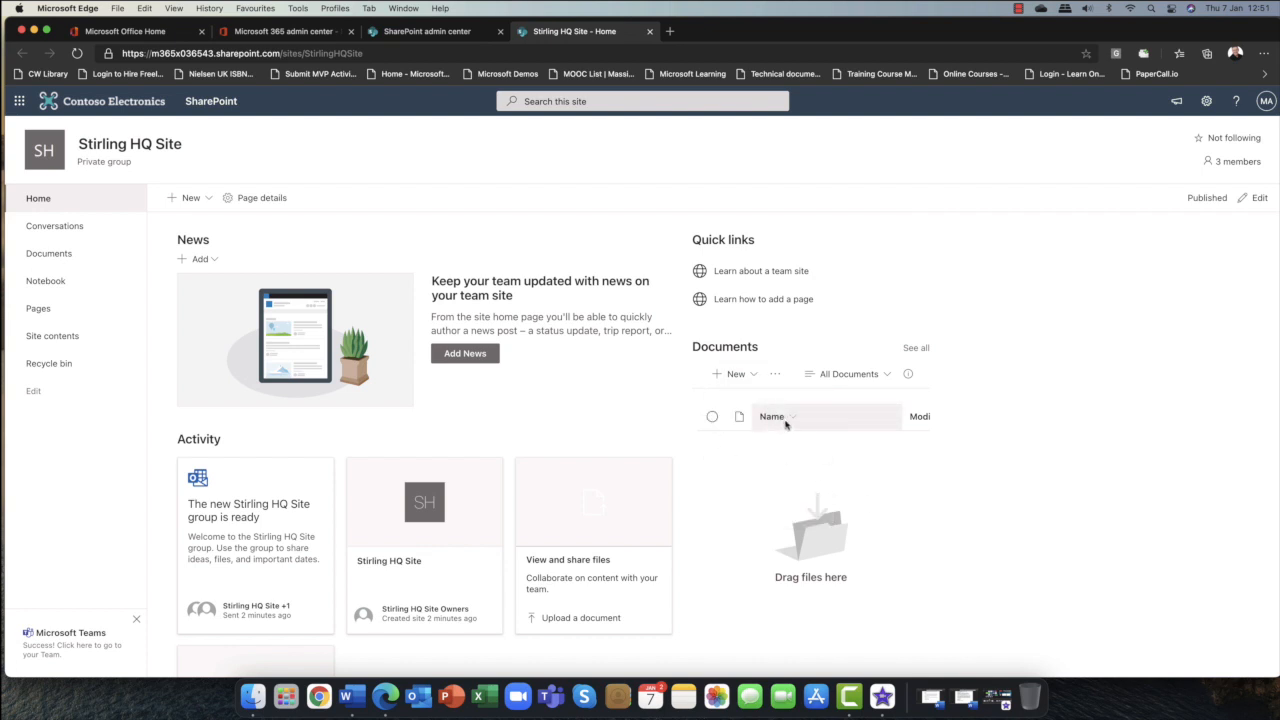
pyautogui.hscroll(2, 785, 424)
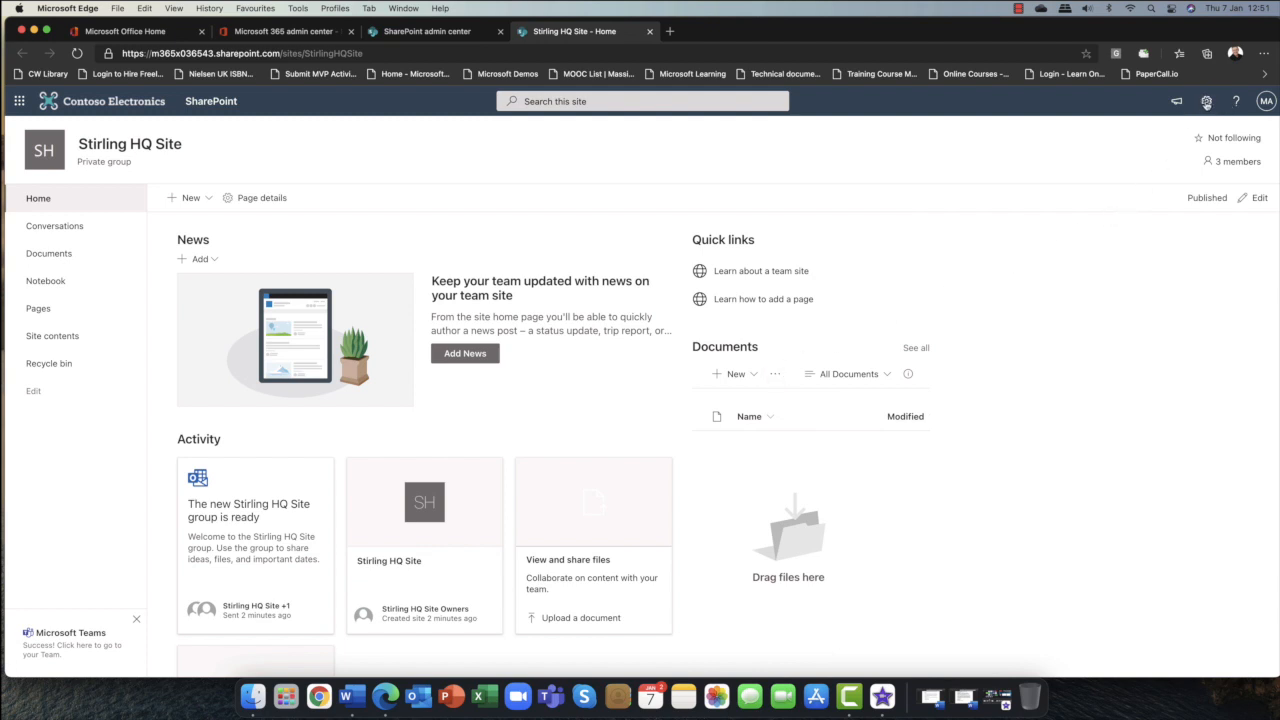
# Change the site's look to the Green theme and save it.
pyautogui.click(1207, 102)
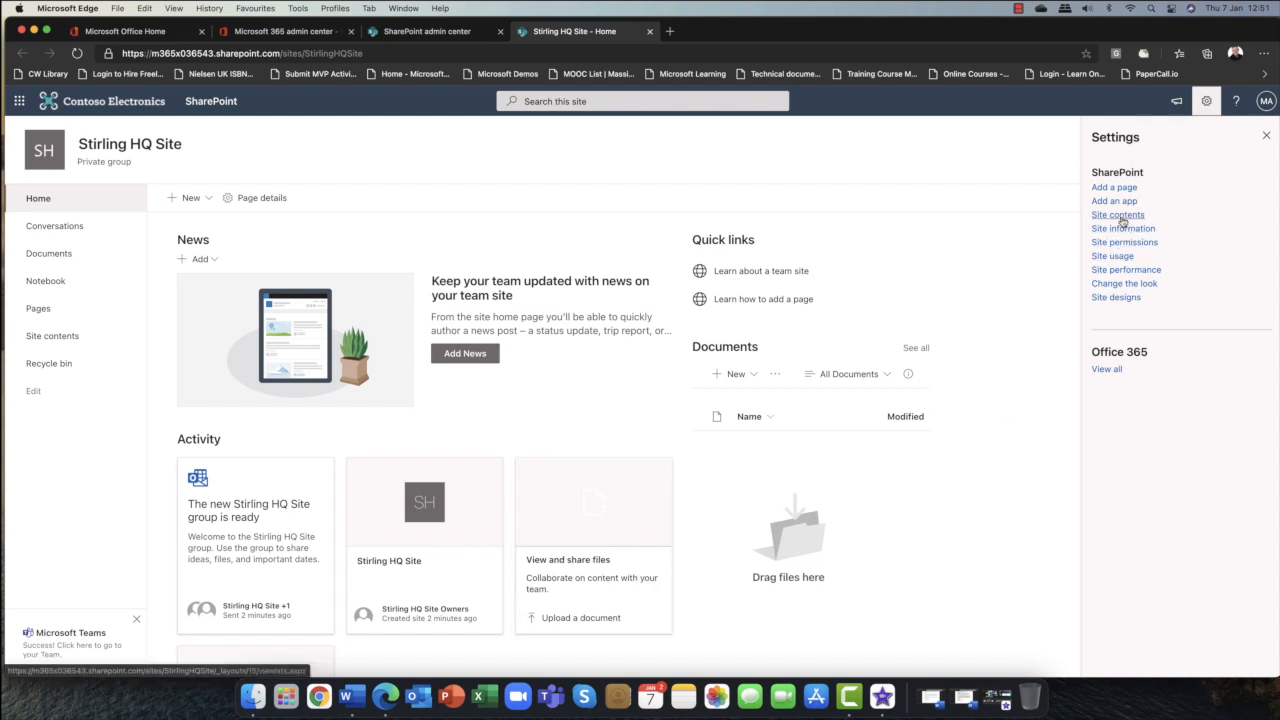
pyautogui.click(1131, 286)
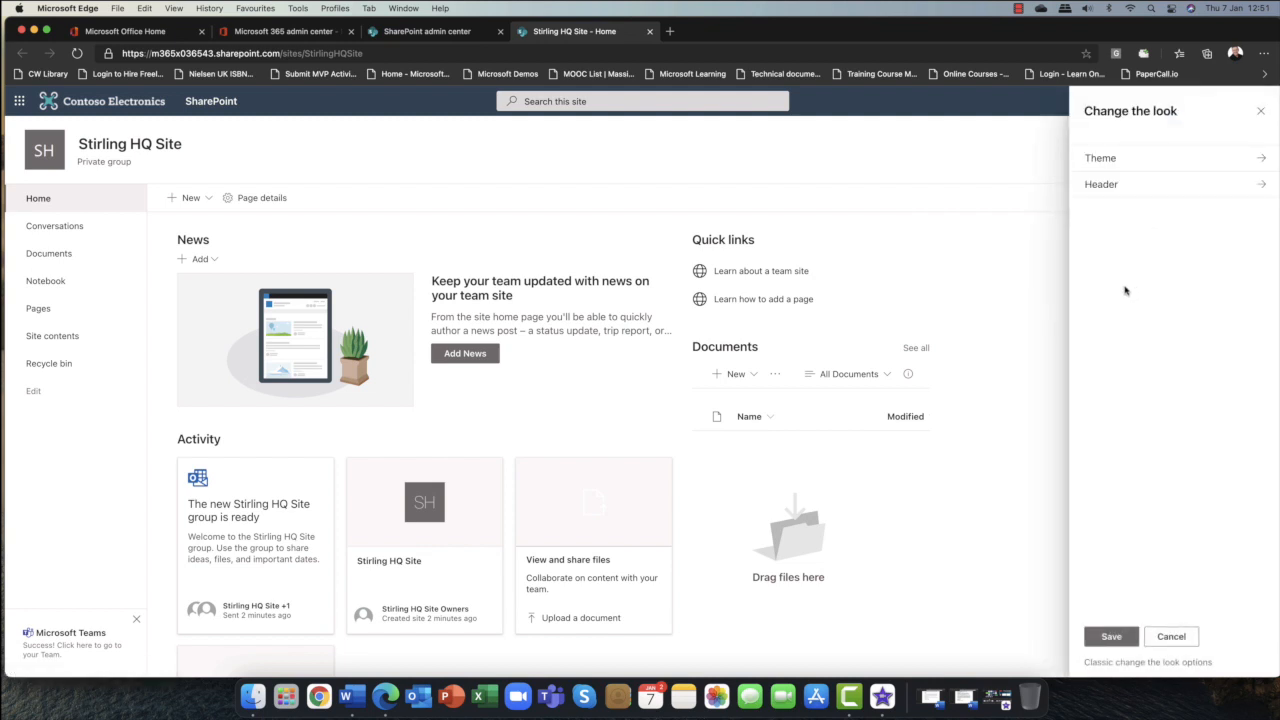
pyautogui.click(1262, 160)
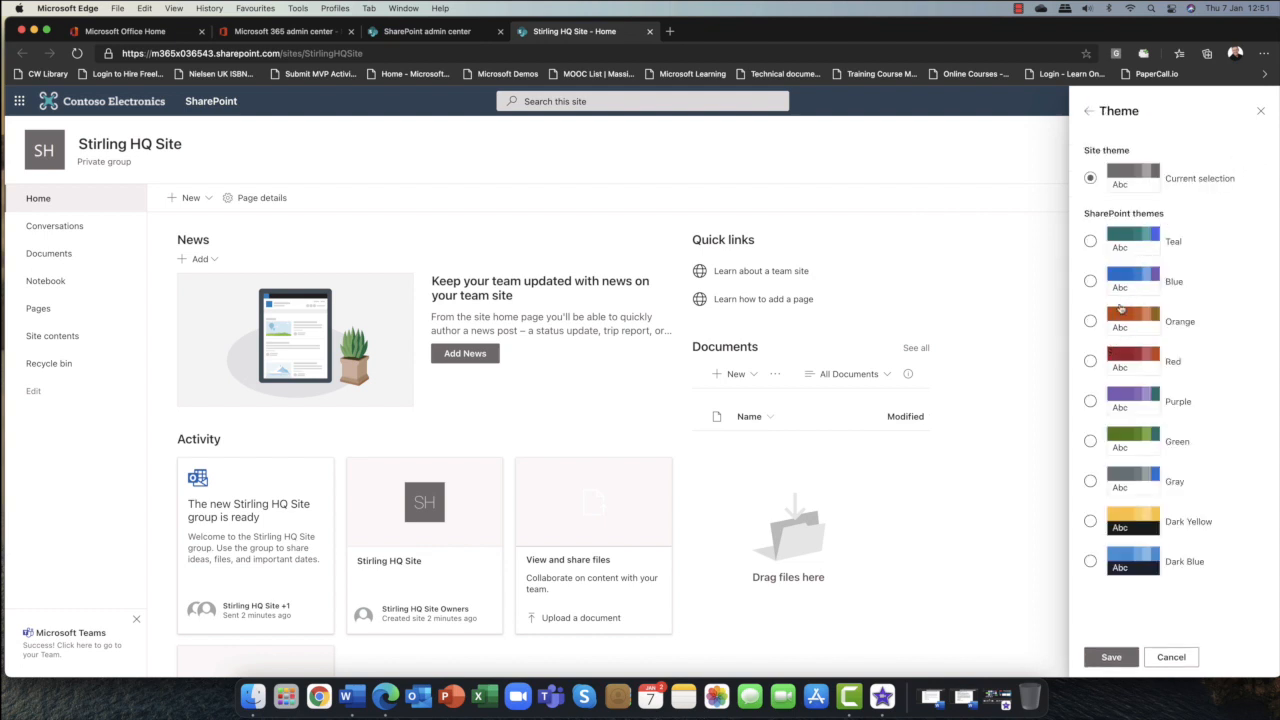
pyautogui.click(1090, 443)
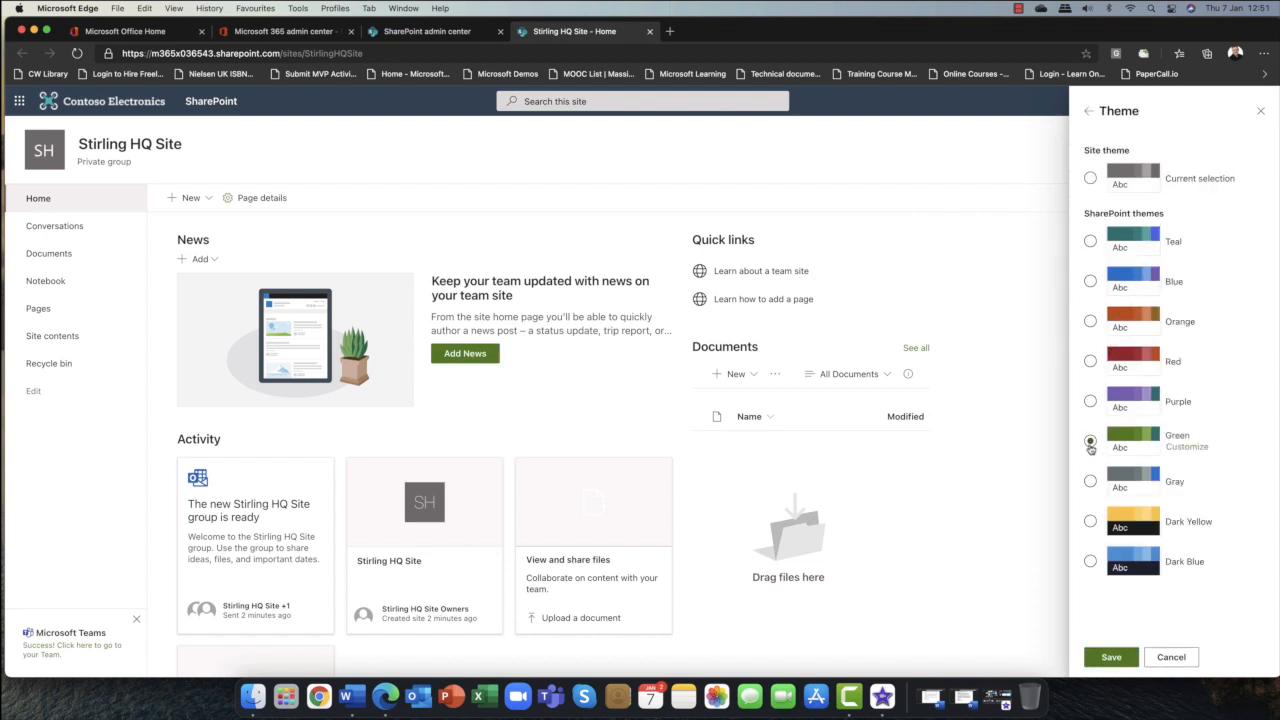
pyautogui.click(1112, 657)
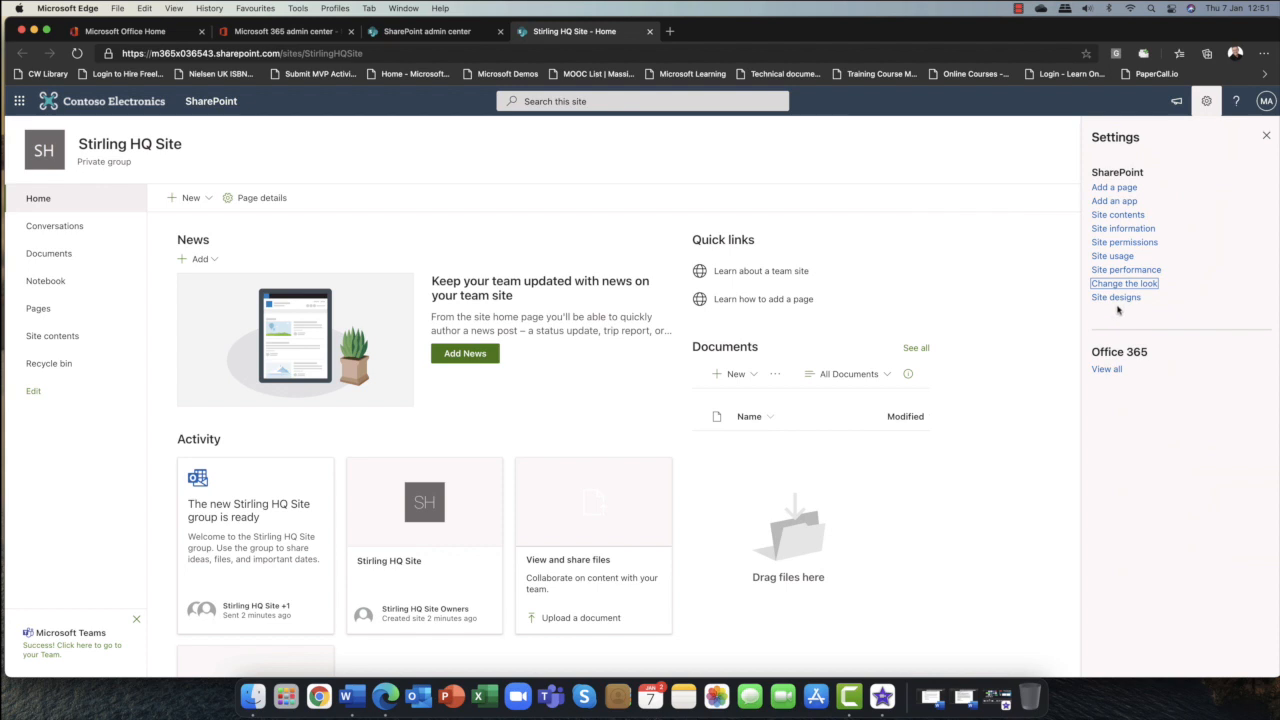
# Open Site designs and review the available site design choices.
pyautogui.click(1116, 298)
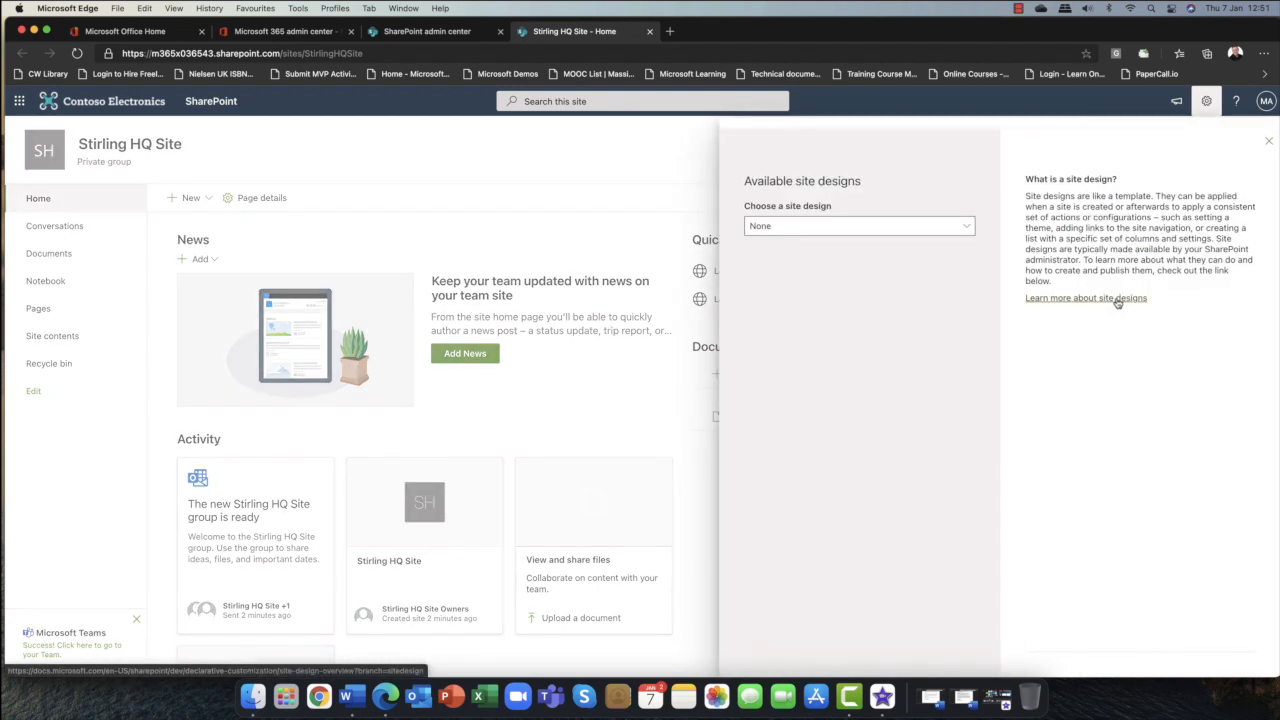
pyautogui.click(965, 229)
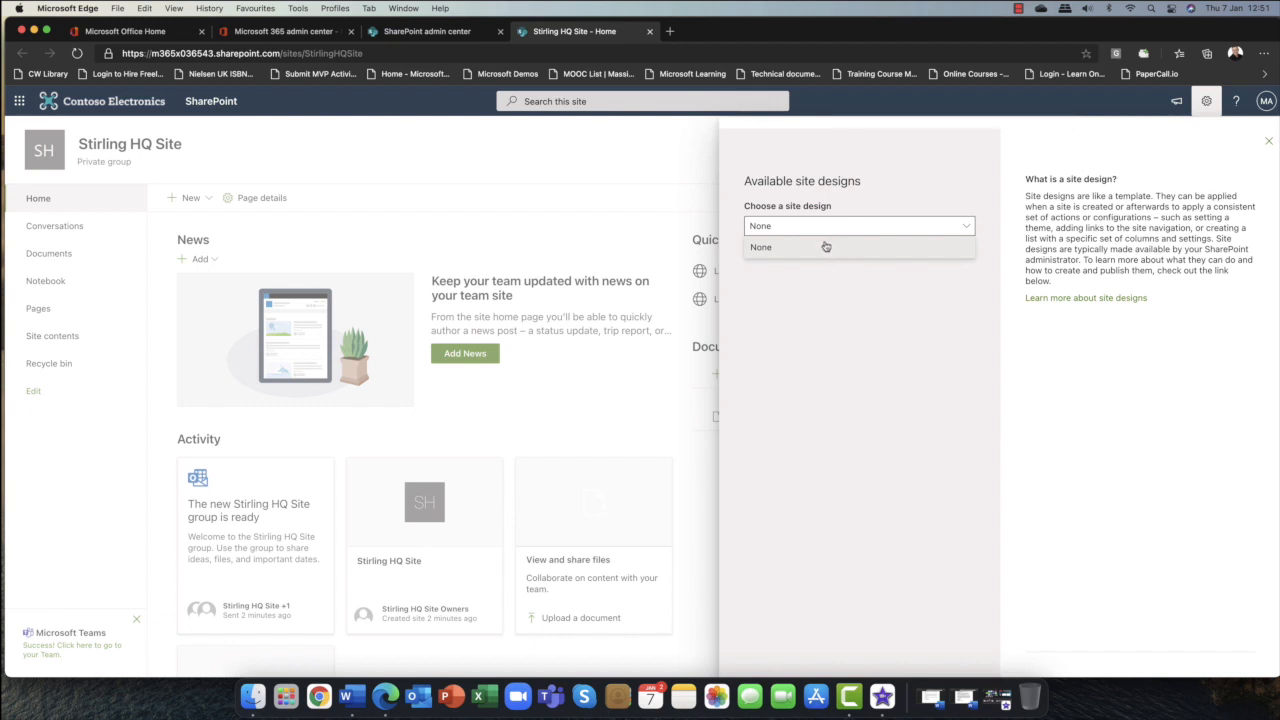
pyautogui.click(859, 222)
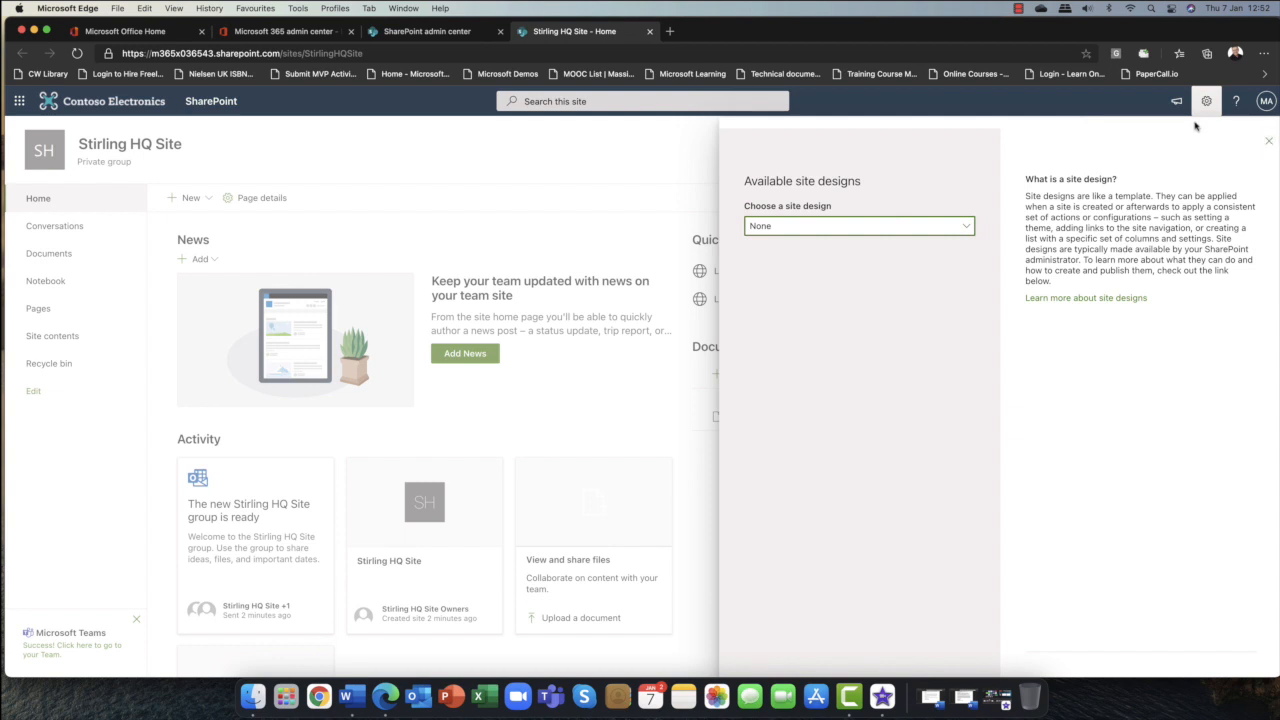
pyautogui.click(1265, 141)
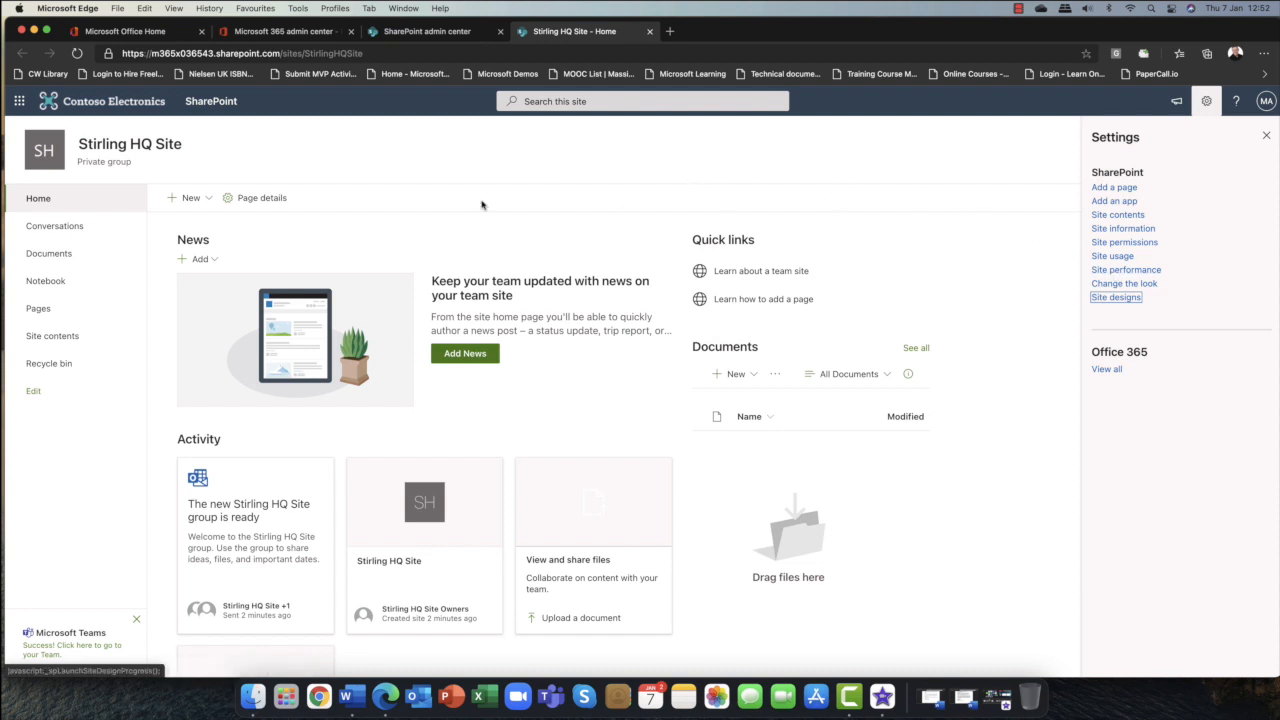
# Open the Microsoft 365 admin center's Roles page and review the admin roles list.
pyautogui.scroll(-2, 530, 400)
pyautogui.scroll(2, 518, 391)
pyautogui.click(418, 33)
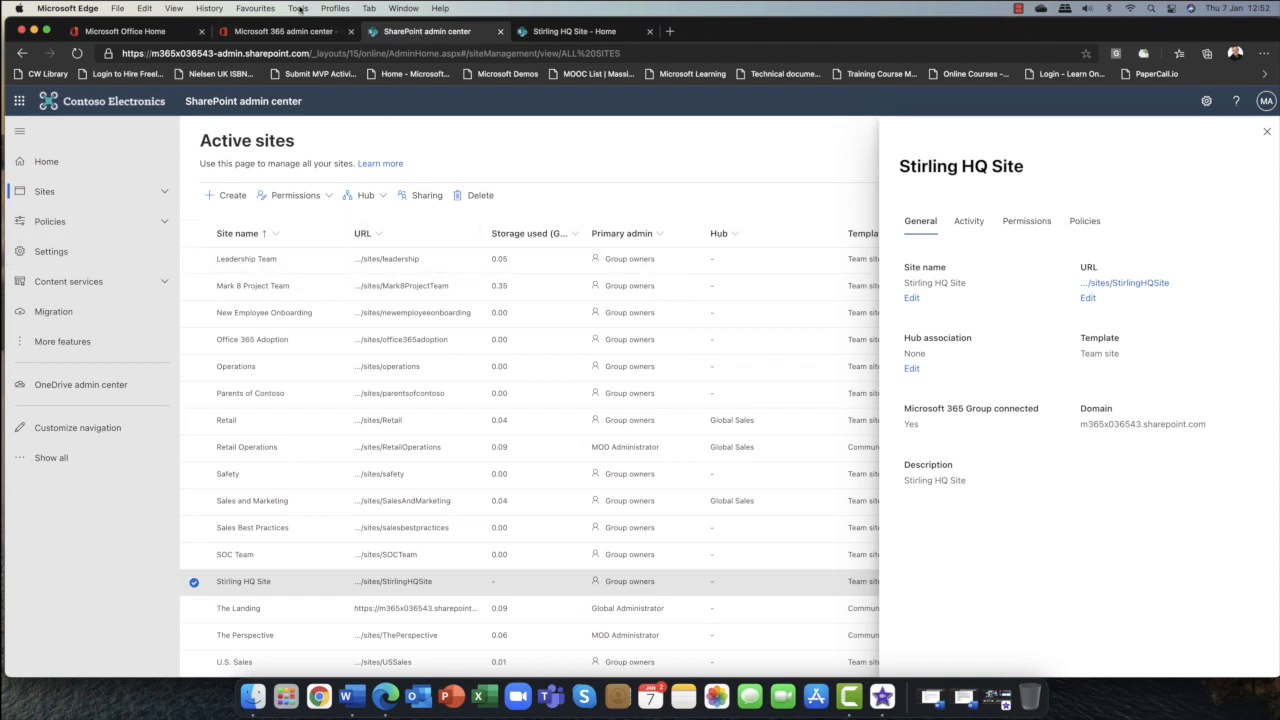
pyautogui.click(258, 34)
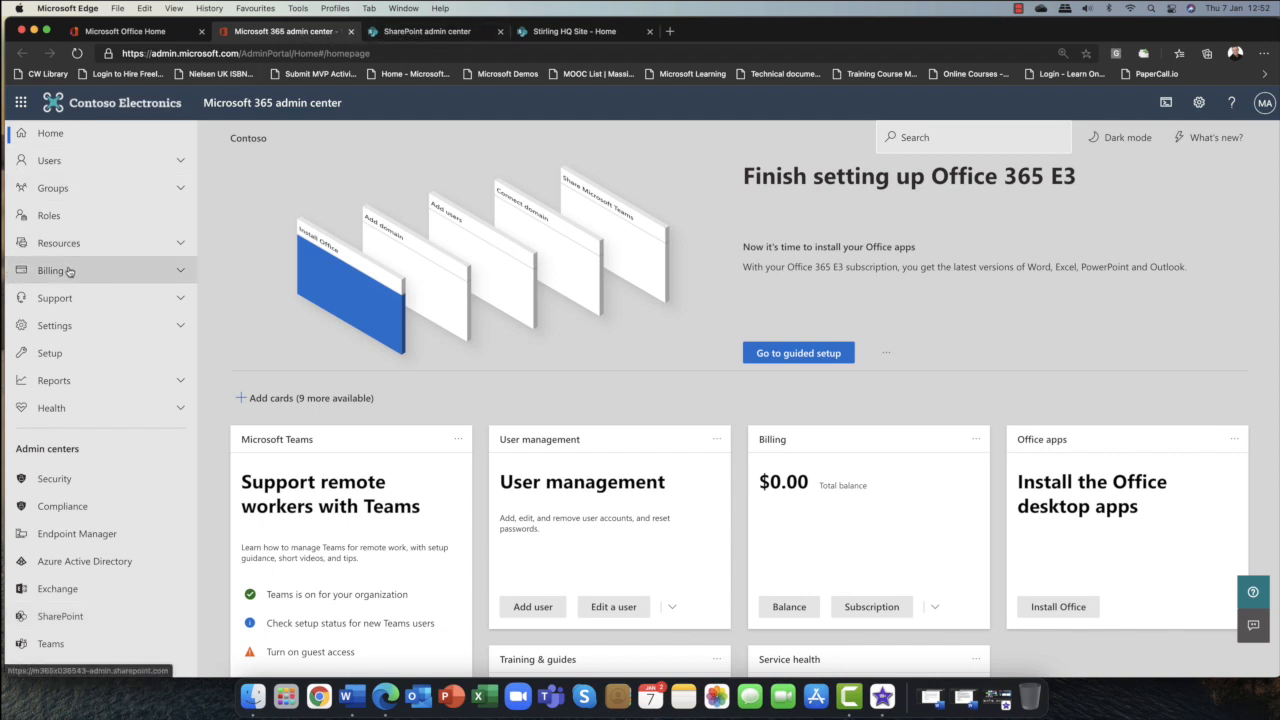
pyautogui.click(45, 217)
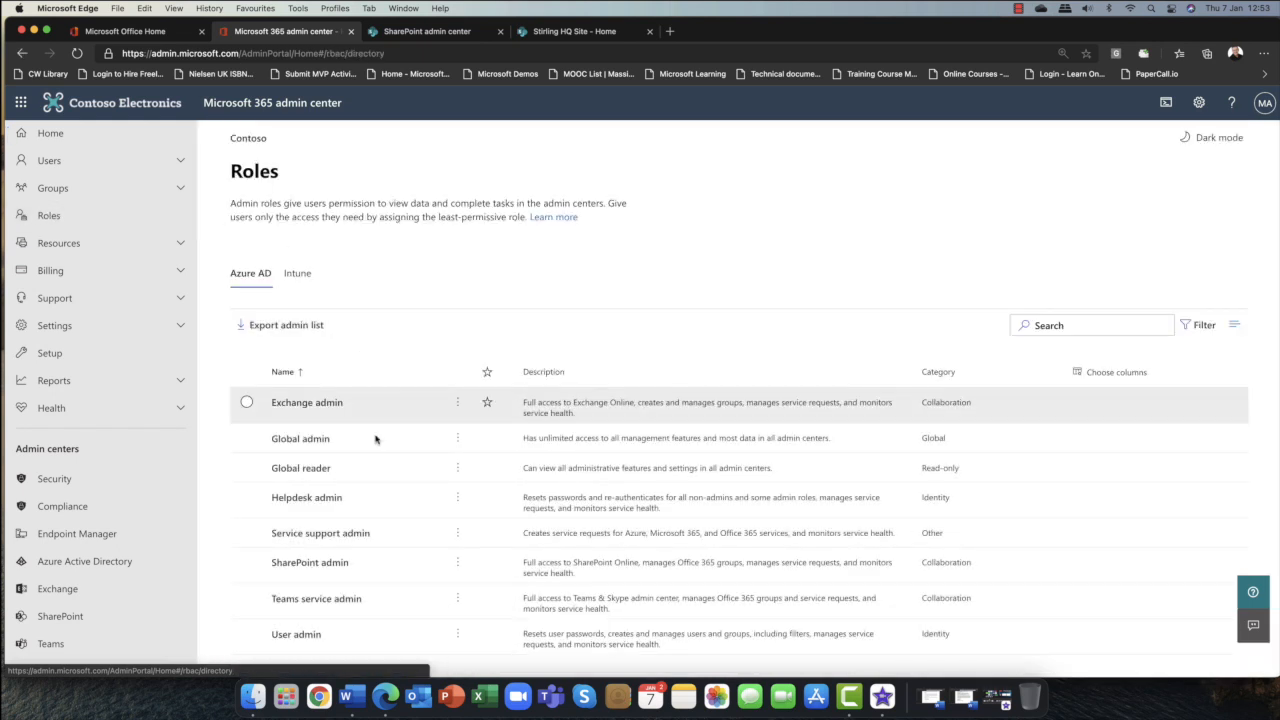
pyautogui.scroll(-1, 380, 453)
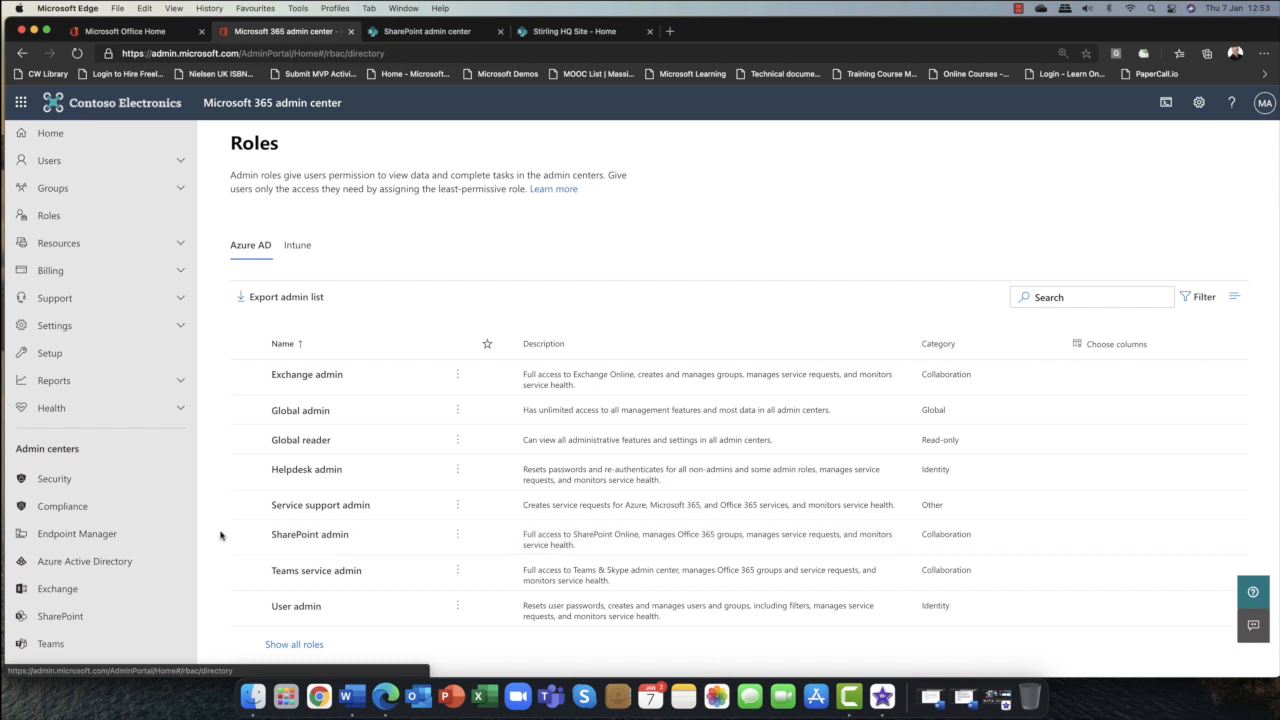
pyautogui.scroll(-1, 68, 606)
pyautogui.scroll(1, 68, 614)
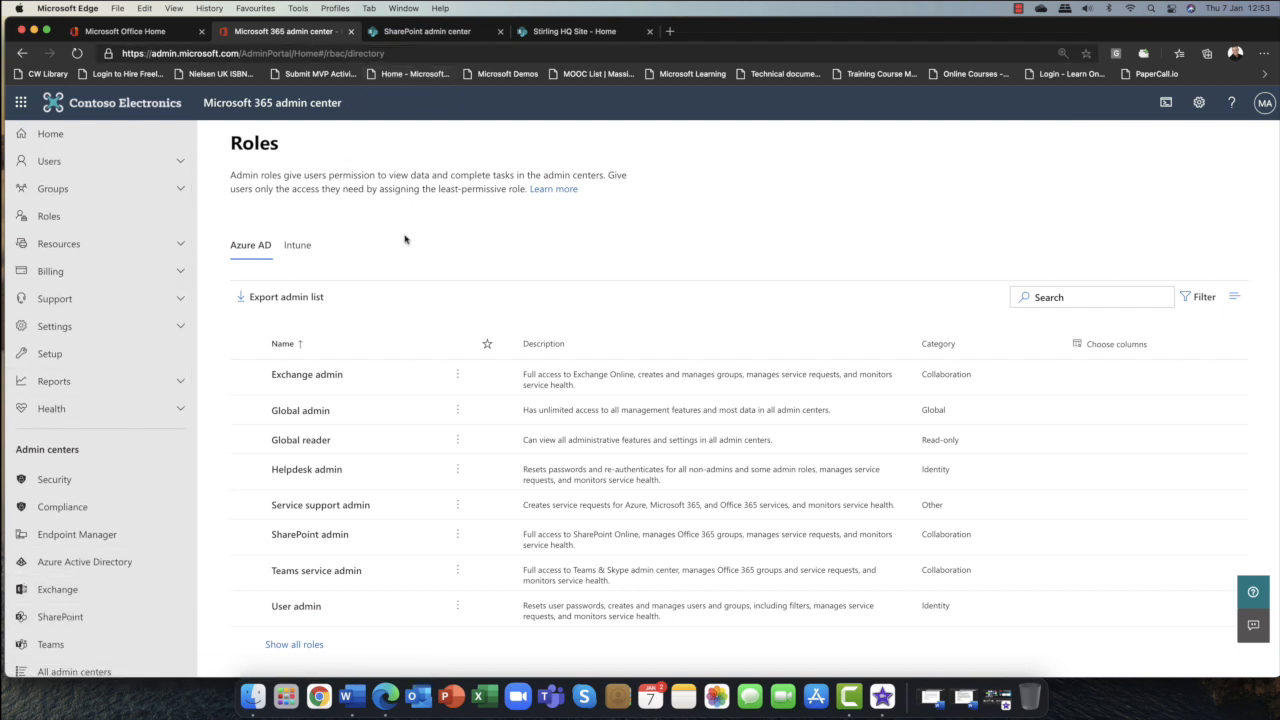
# Return to the site and expand, then collapse, the Office 365 settings options.
pyautogui.click(428, 33)
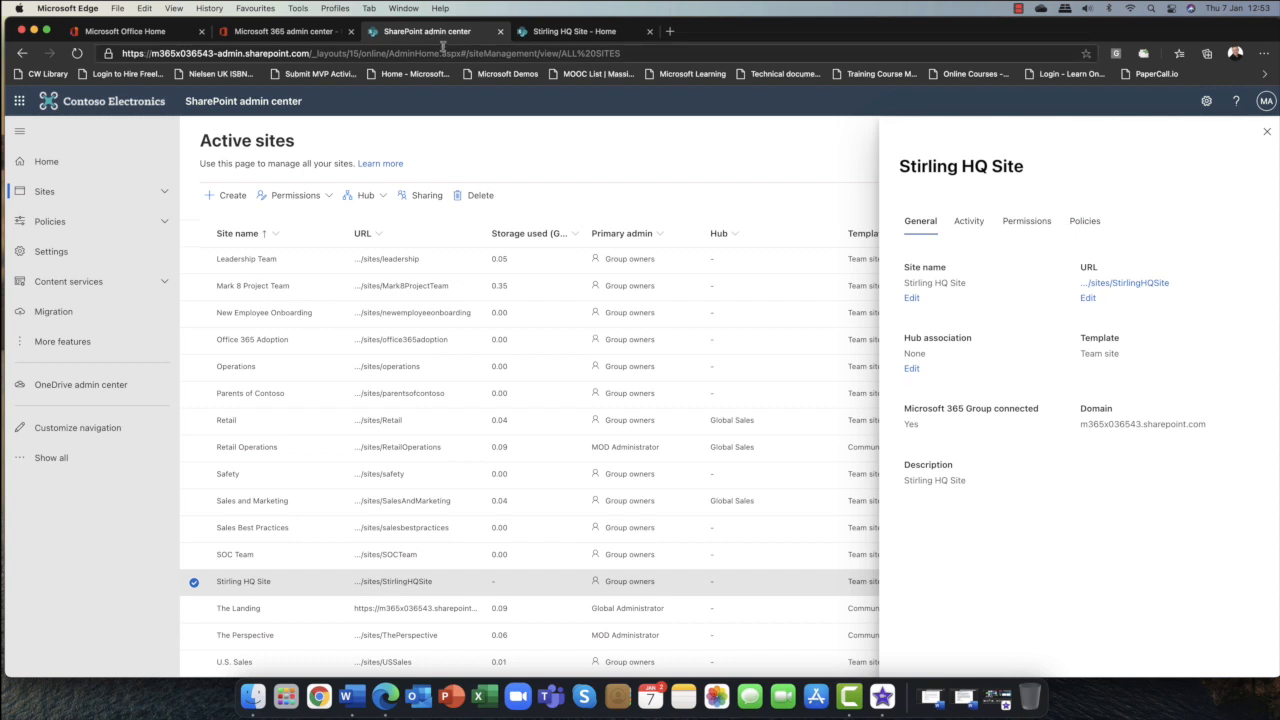
pyautogui.click(560, 32)
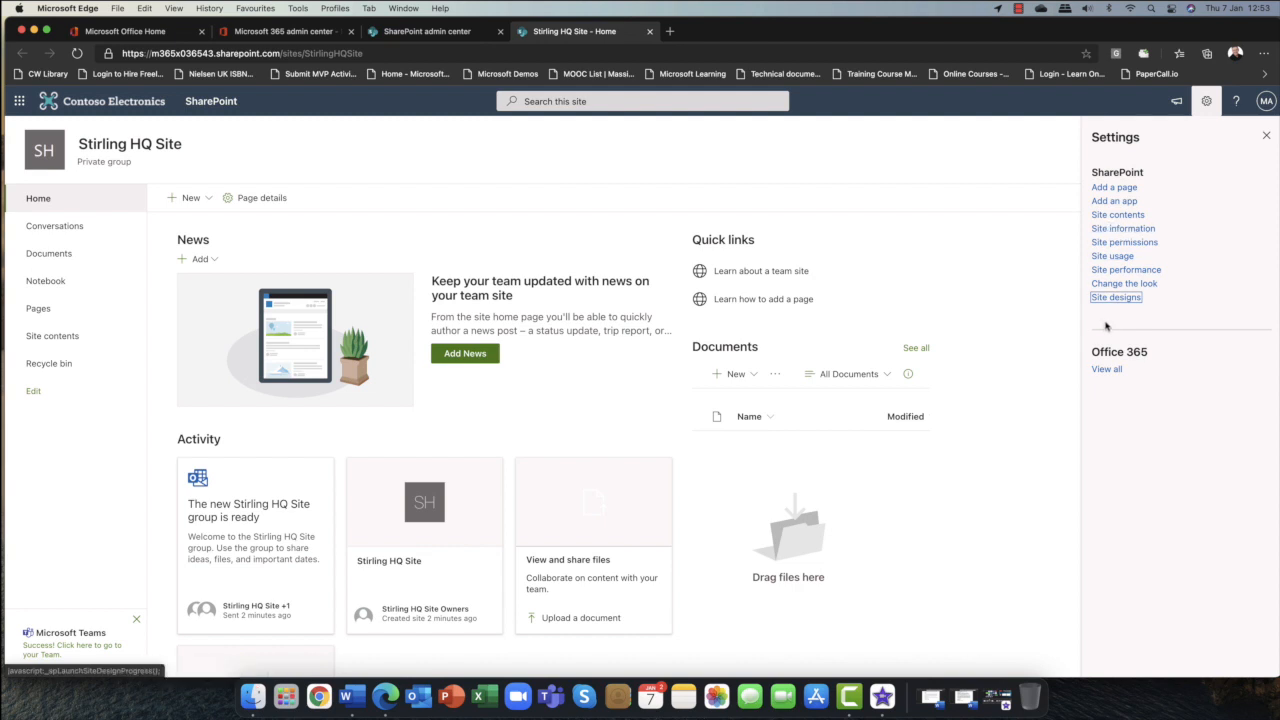
pyautogui.click(1105, 369)
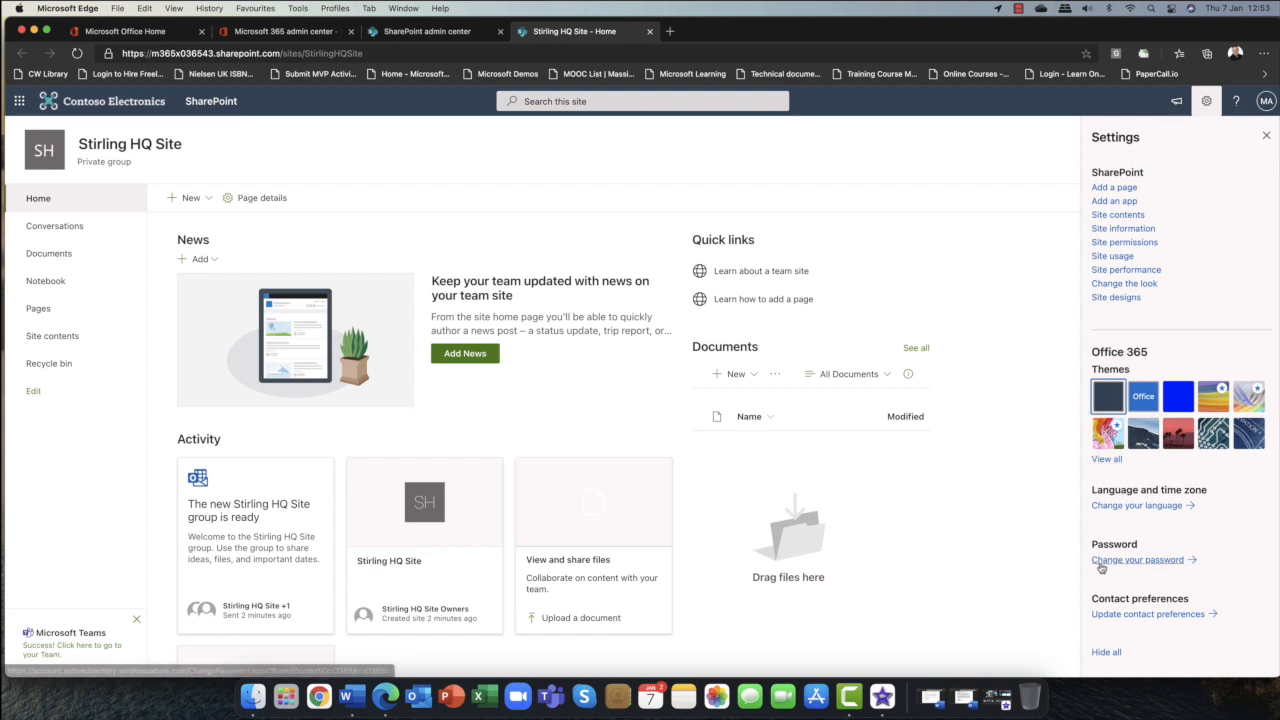
pyautogui.click(1104, 654)
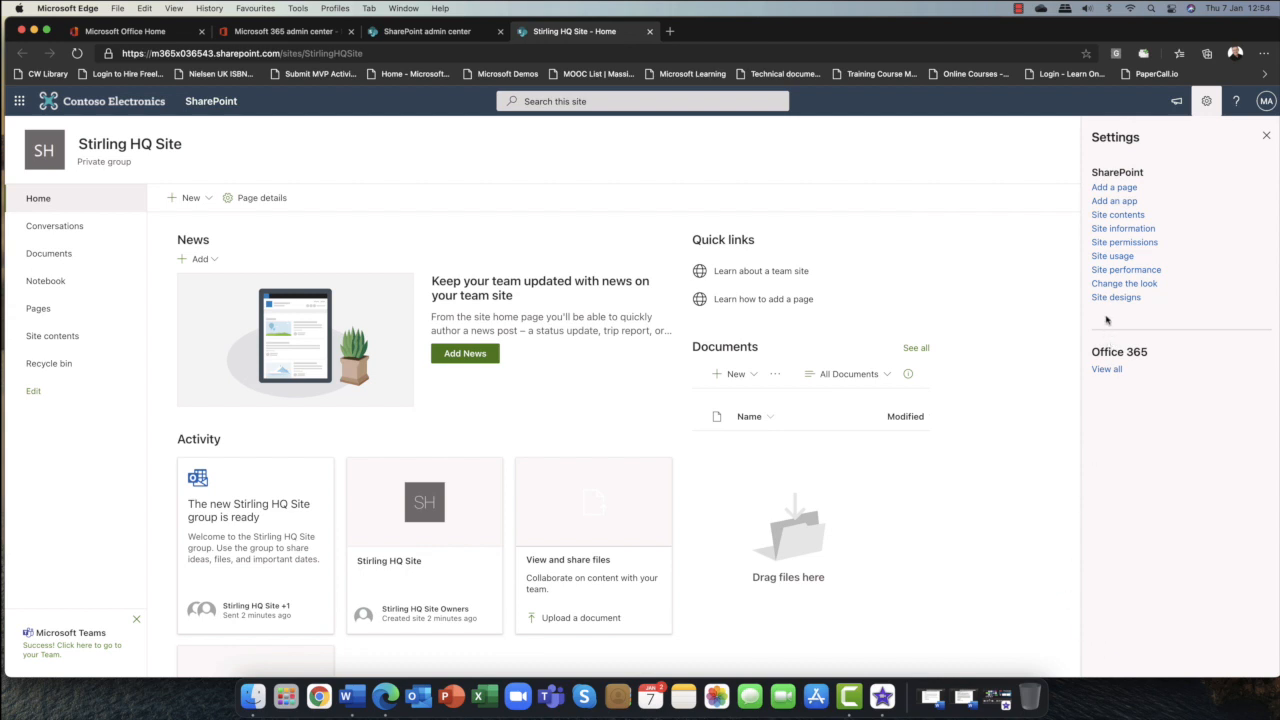
# Open the site contents, browse the New menu, and open the group's About card.
pyautogui.click(1117, 218)
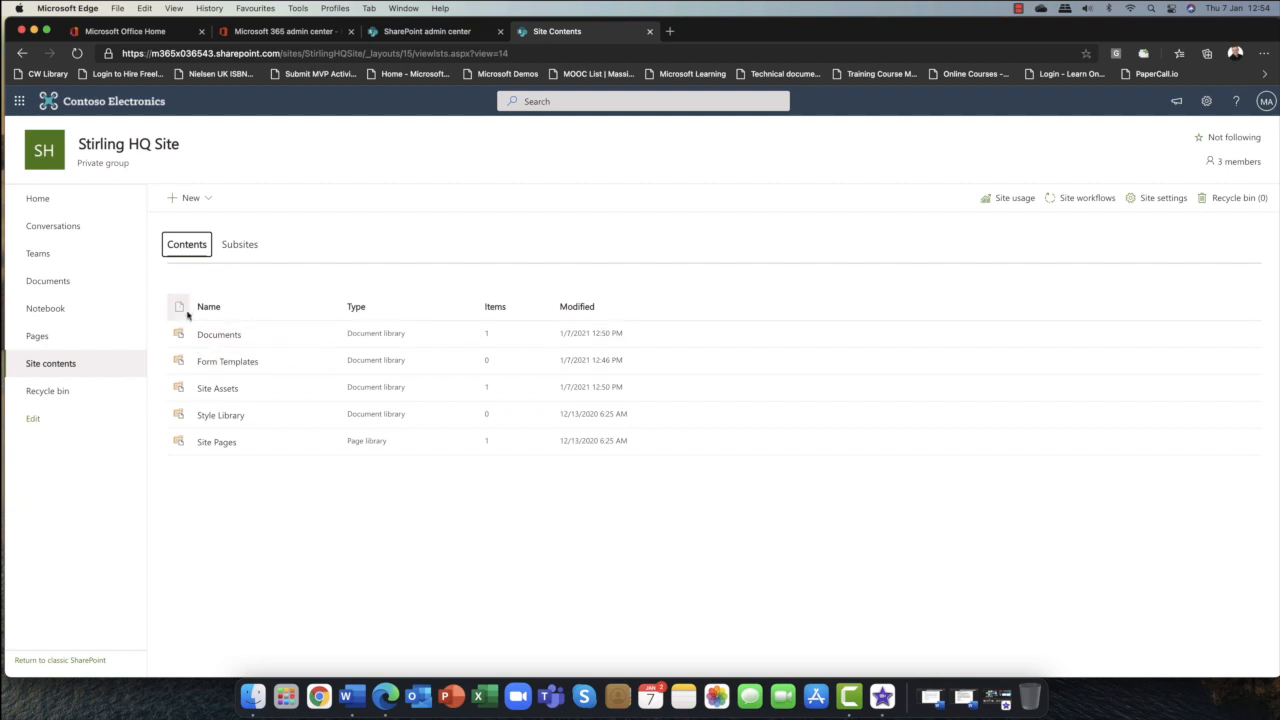
pyautogui.click(209, 200)
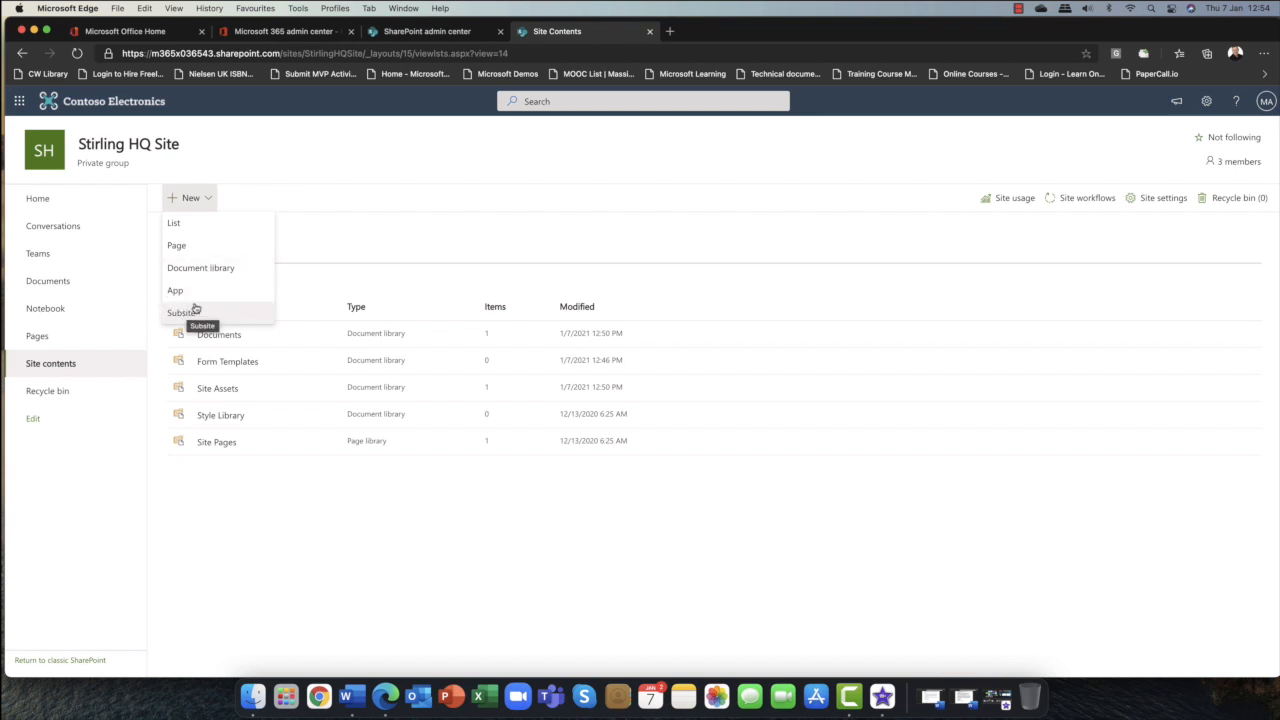
pyautogui.click(323, 177)
pyautogui.click(119, 152)
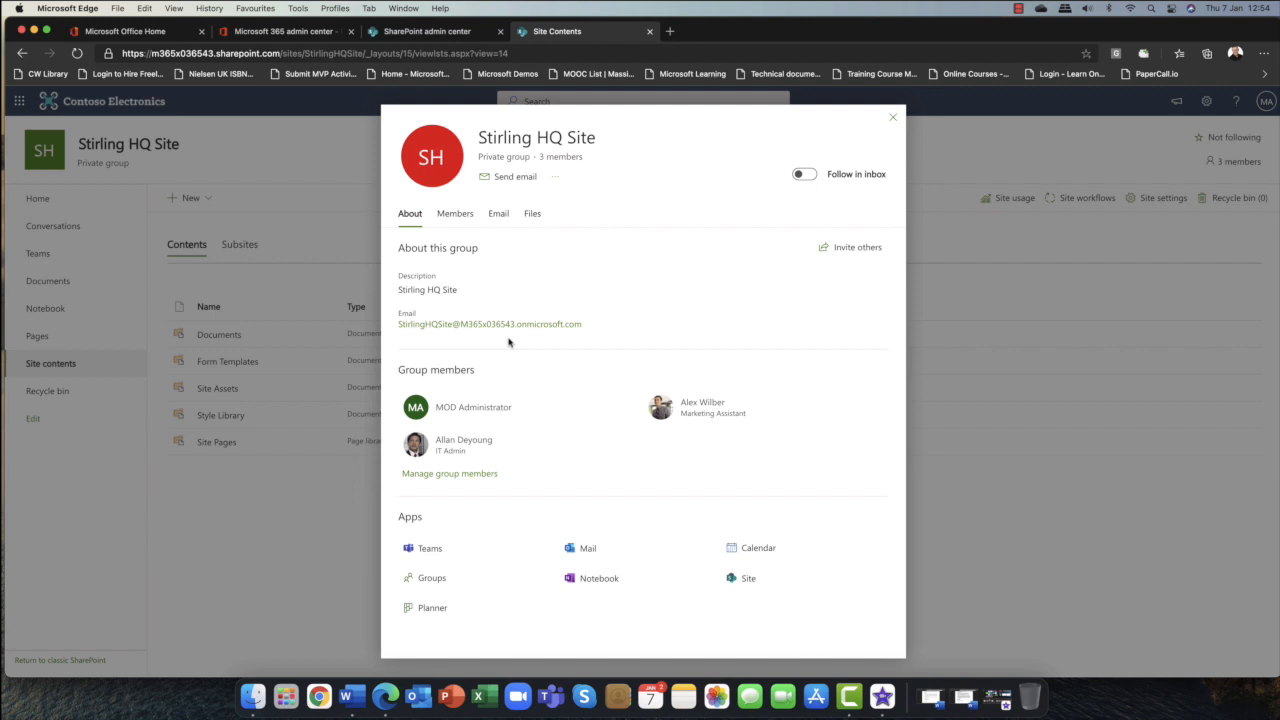
pyautogui.click(1018, 9)
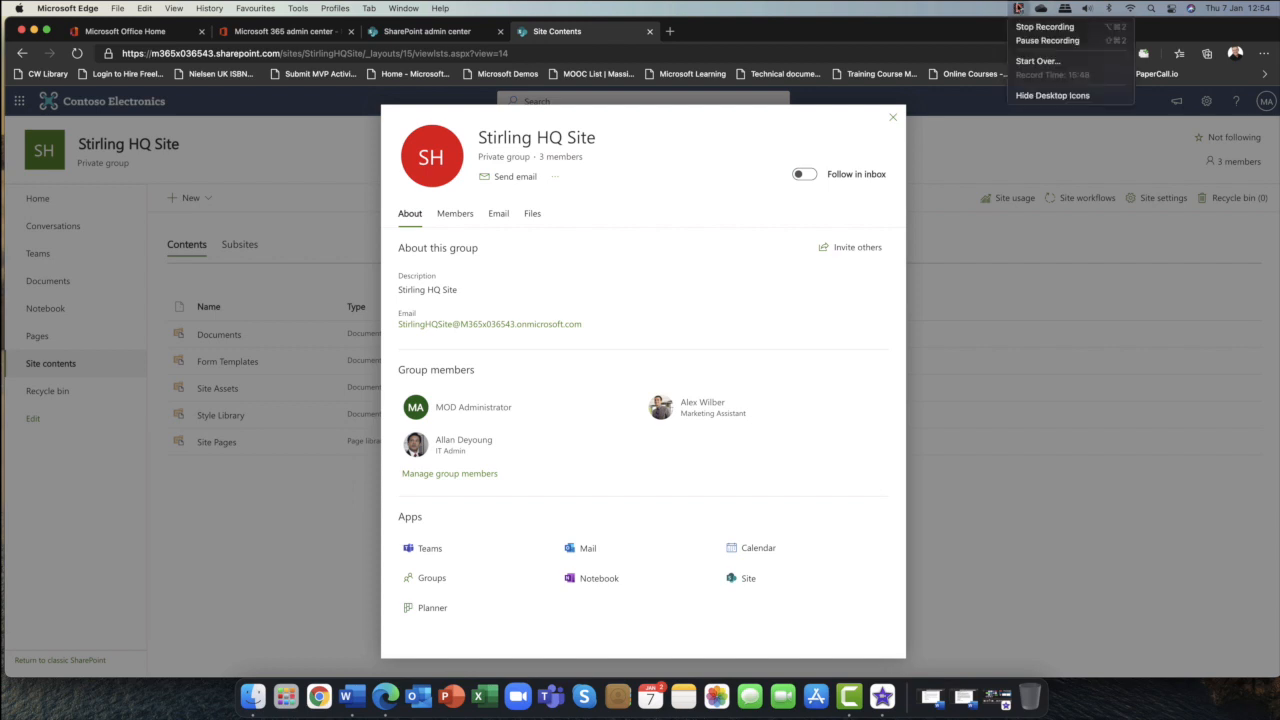
pyautogui.click(1030, 41)
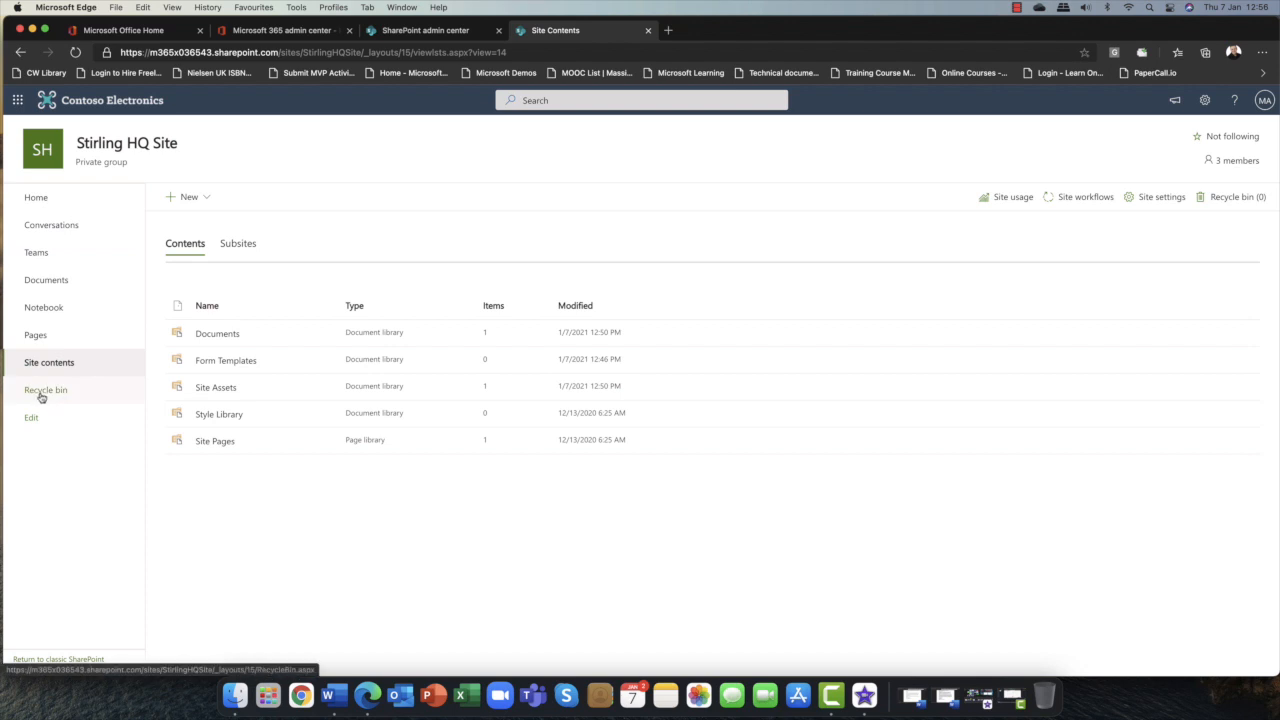
# Open the site's recycle bin, return to the site home page, and close the site tab.
pyautogui.click(41, 392)
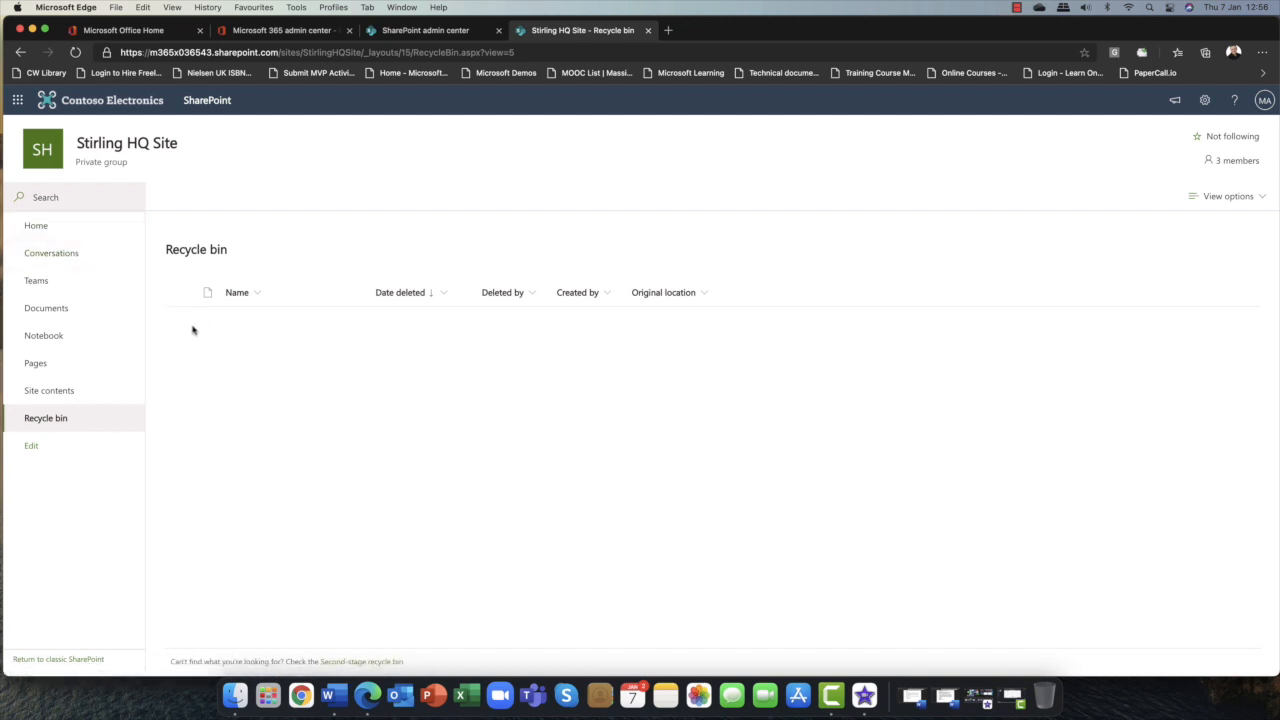
pyautogui.click(38, 227)
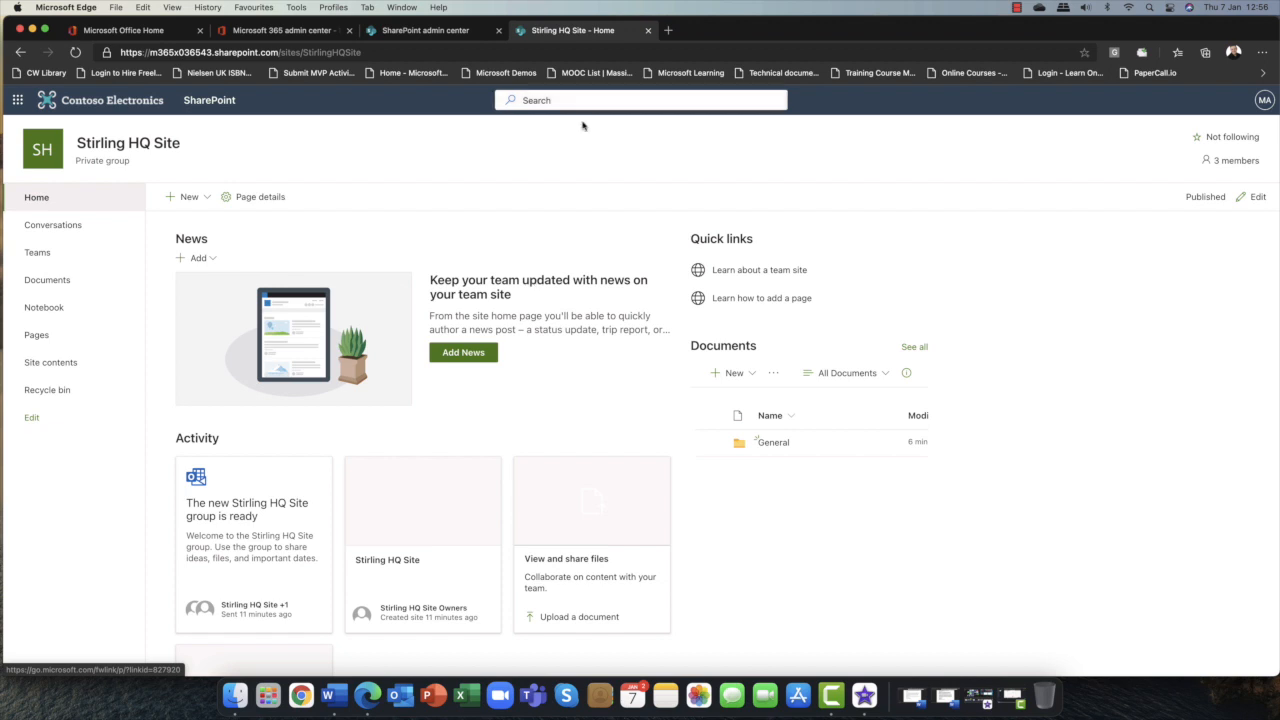
pyautogui.click(646, 31)
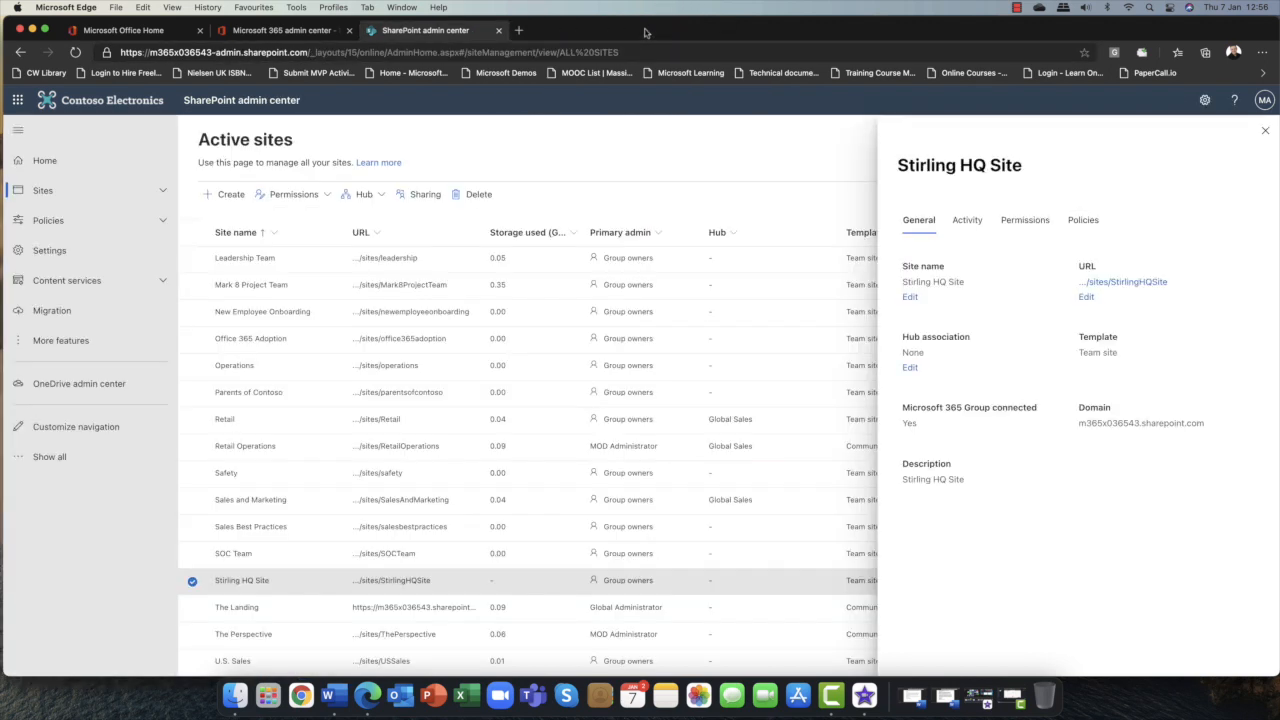
# Start creating a new team site connected to a Microsoft 365 group and name it Stirling Finance Team.
pyautogui.click(192, 581)
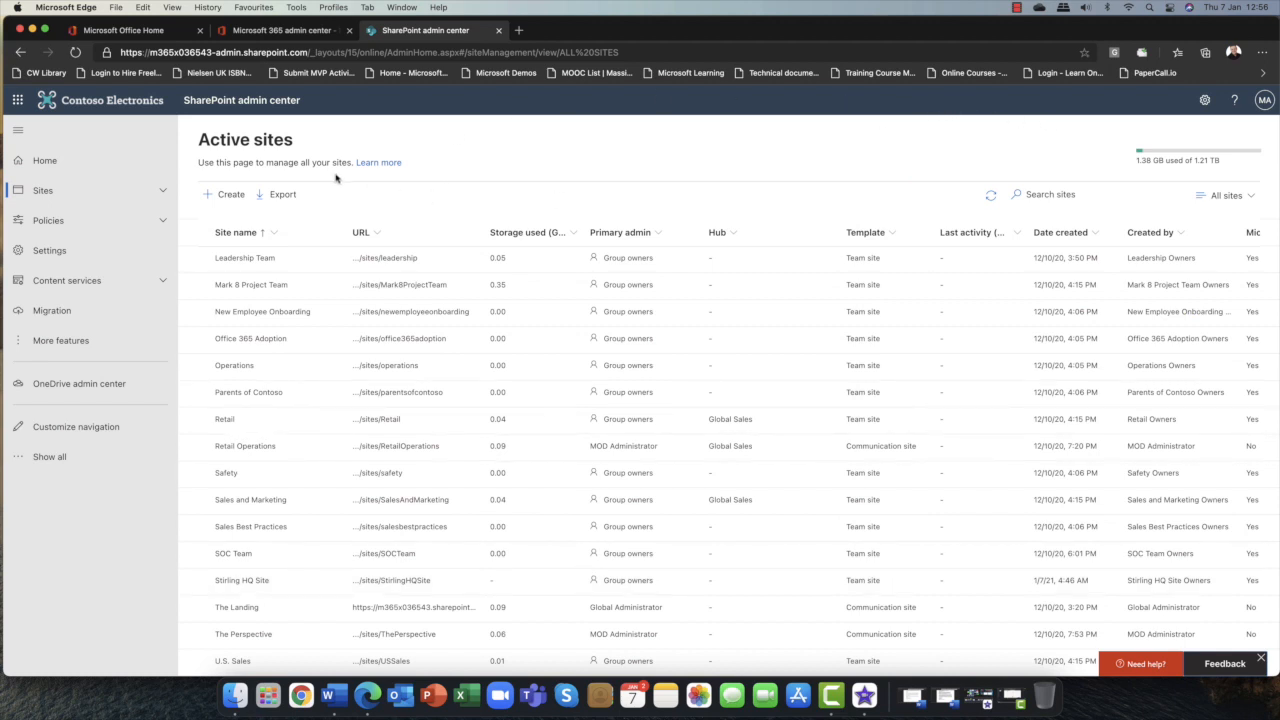
pyautogui.click(230, 195)
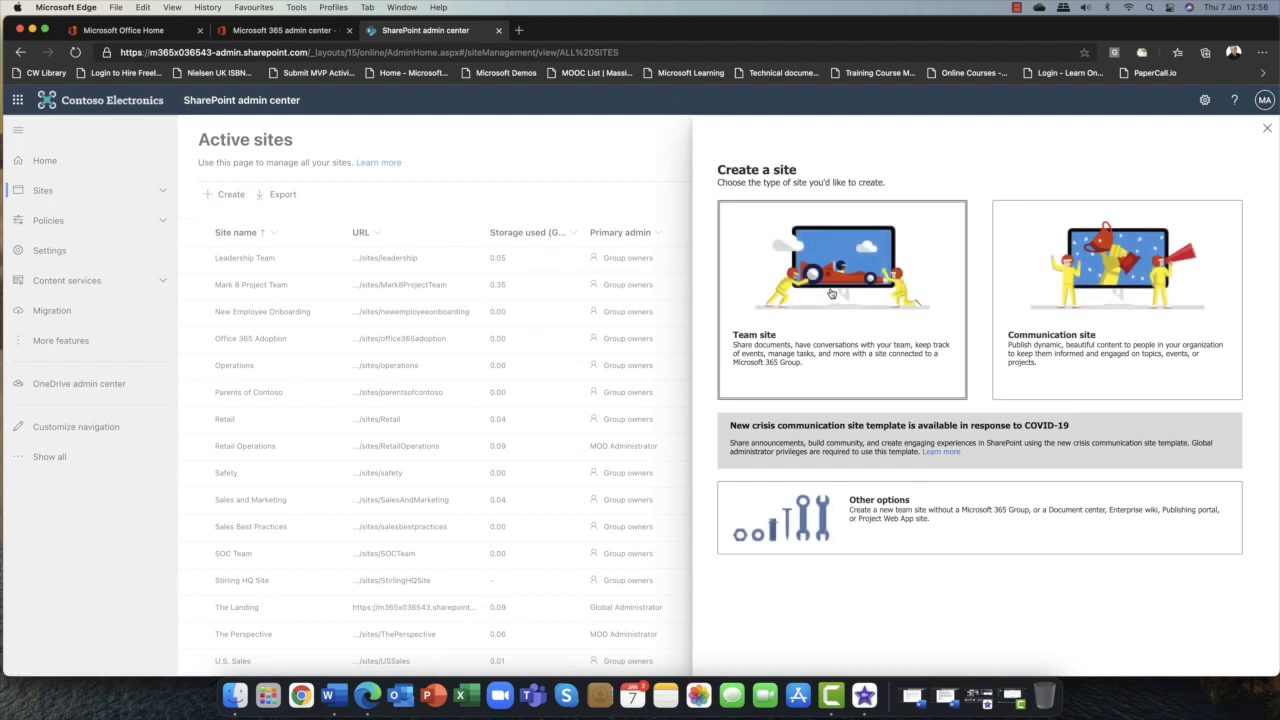
pyautogui.click(832, 282)
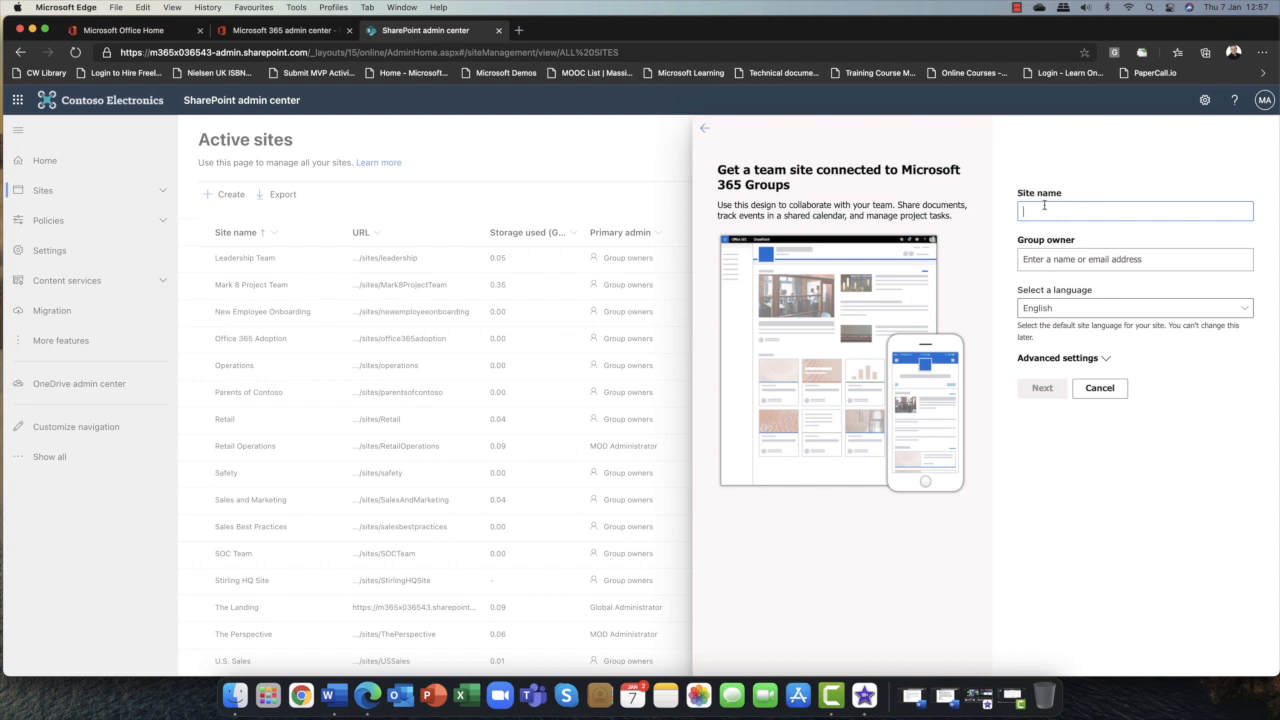
pyautogui.write('St')
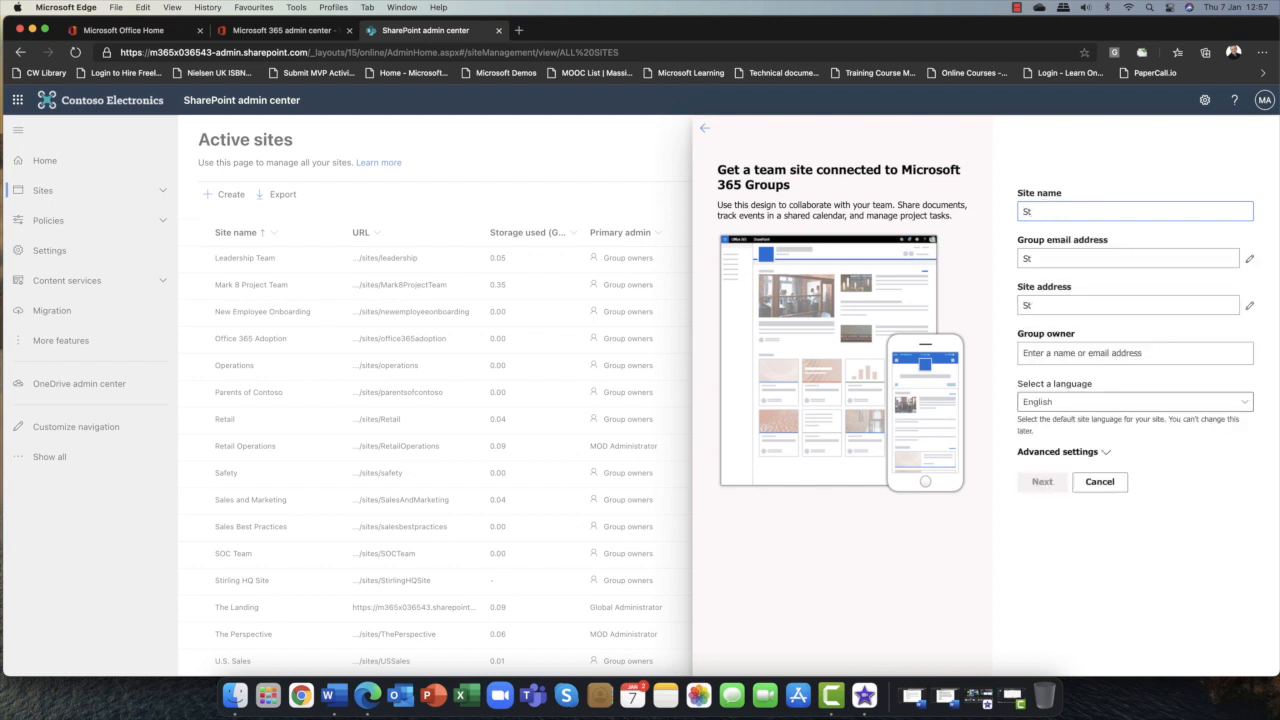
pyautogui.write('irling Finance ')
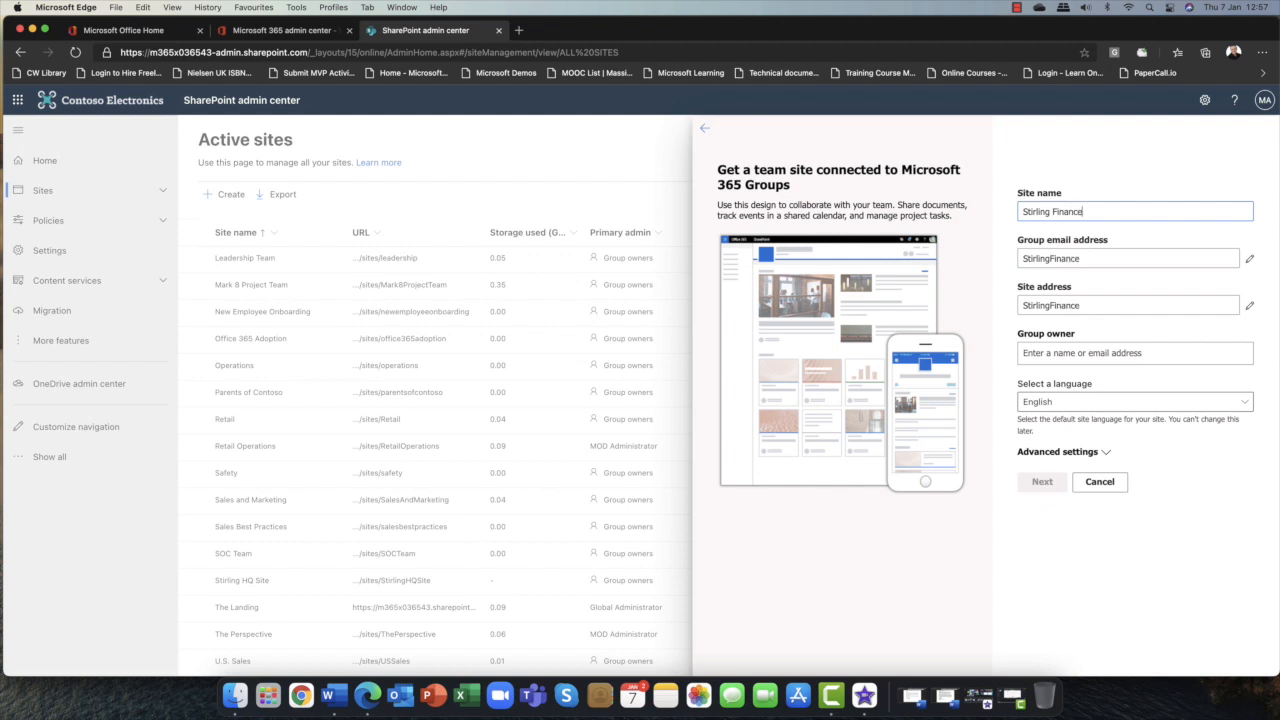
pyautogui.write('Team')
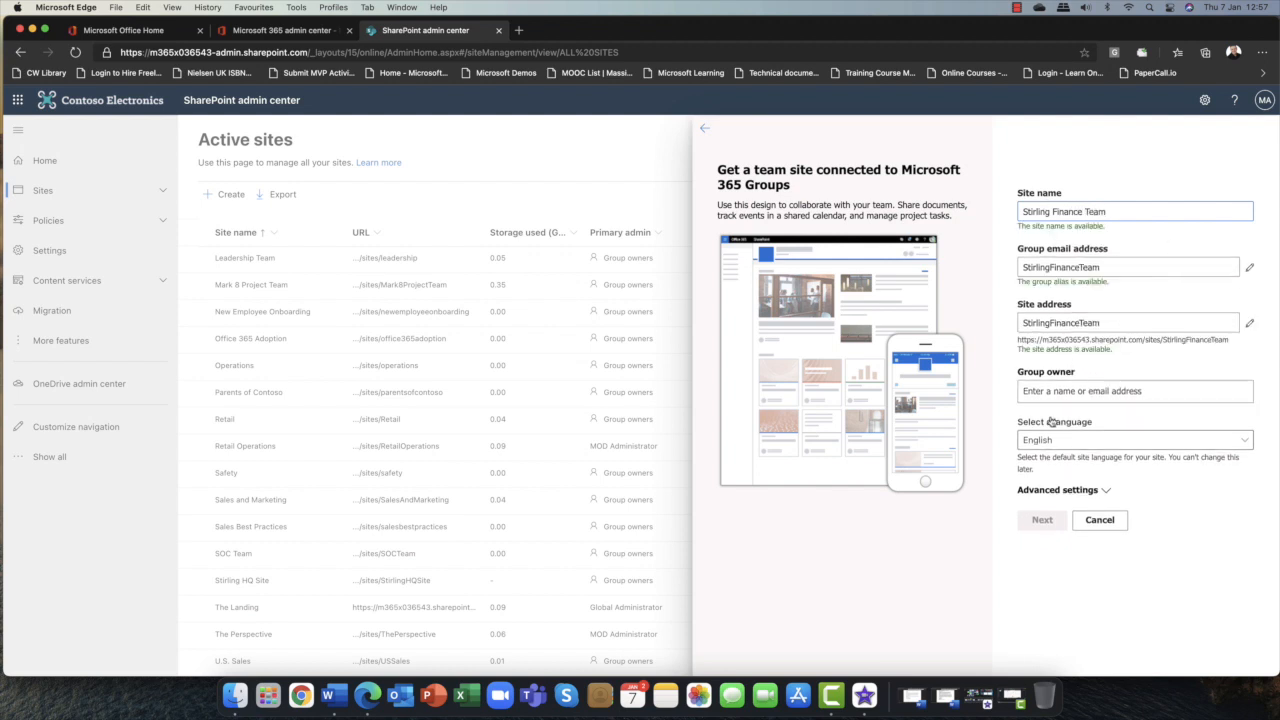
# Set the group owner of the new site to MOD Administrator.
pyautogui.click(1145, 391)
pyautogui.write('MOD')
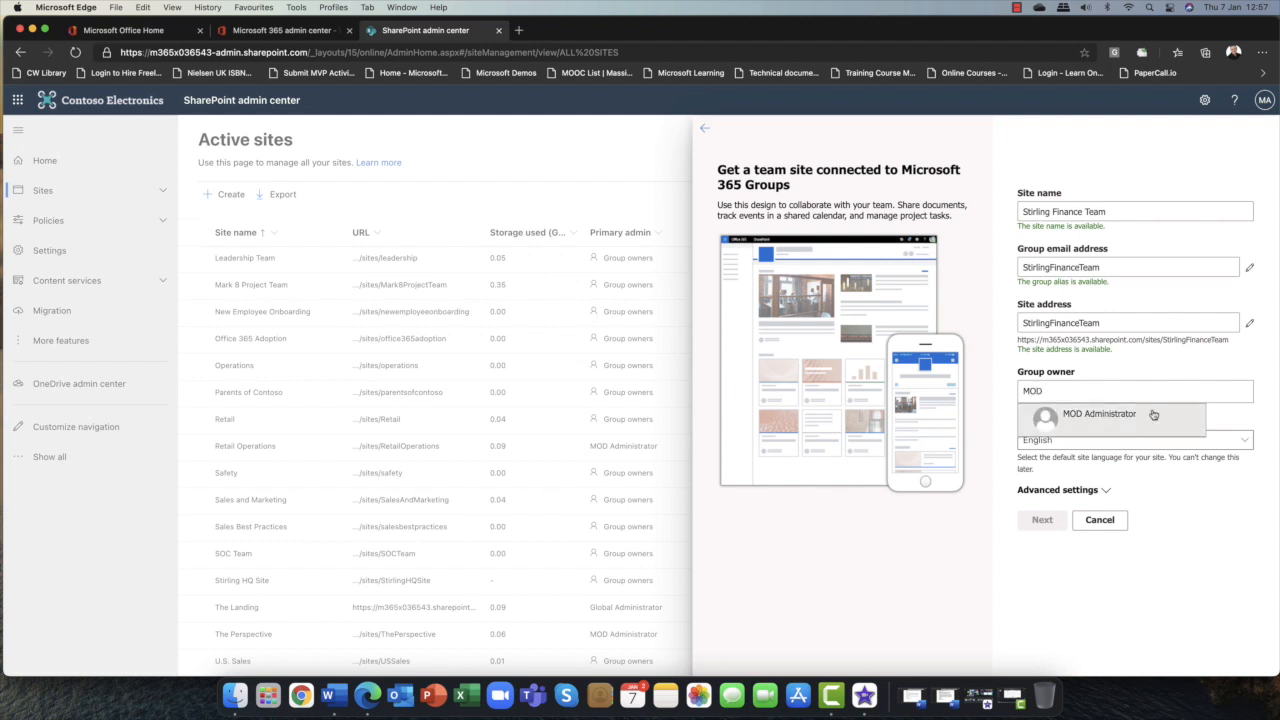
pyautogui.click(1150, 414)
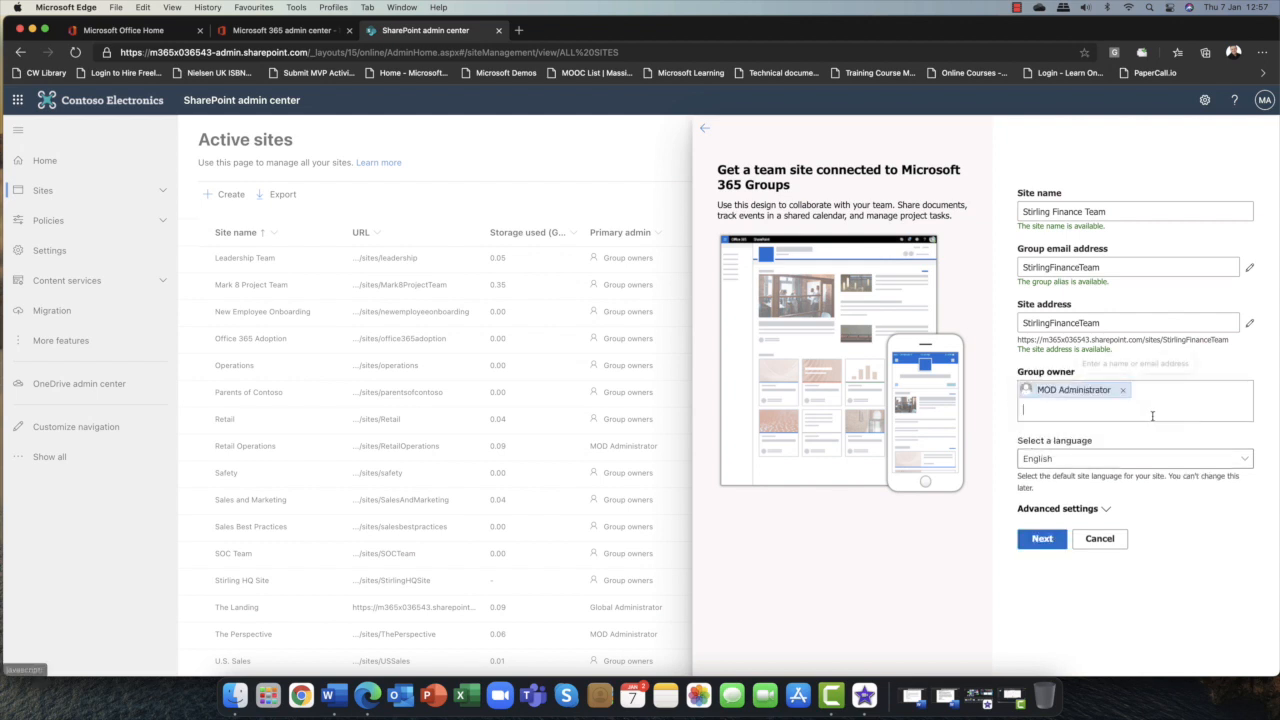
# Keep English as the site language and finish creating the site without adding owners or members.
pyautogui.click(1106, 466)
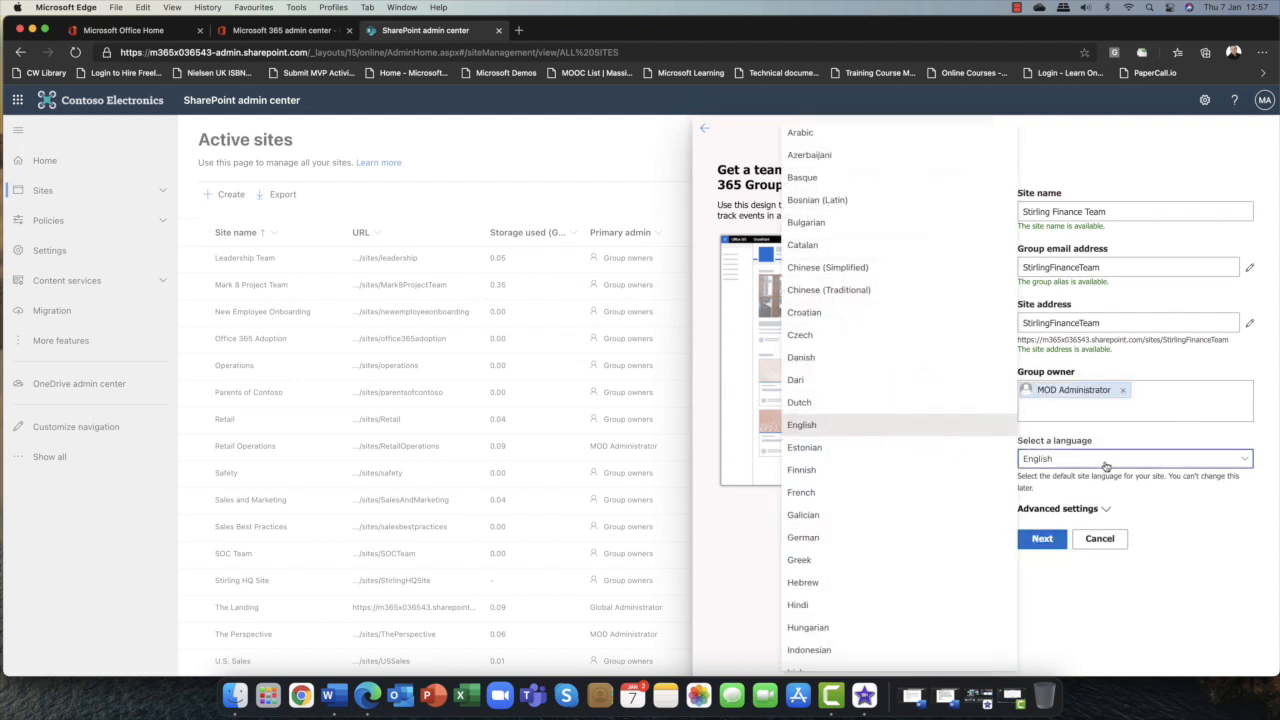
pyautogui.click(1105, 466)
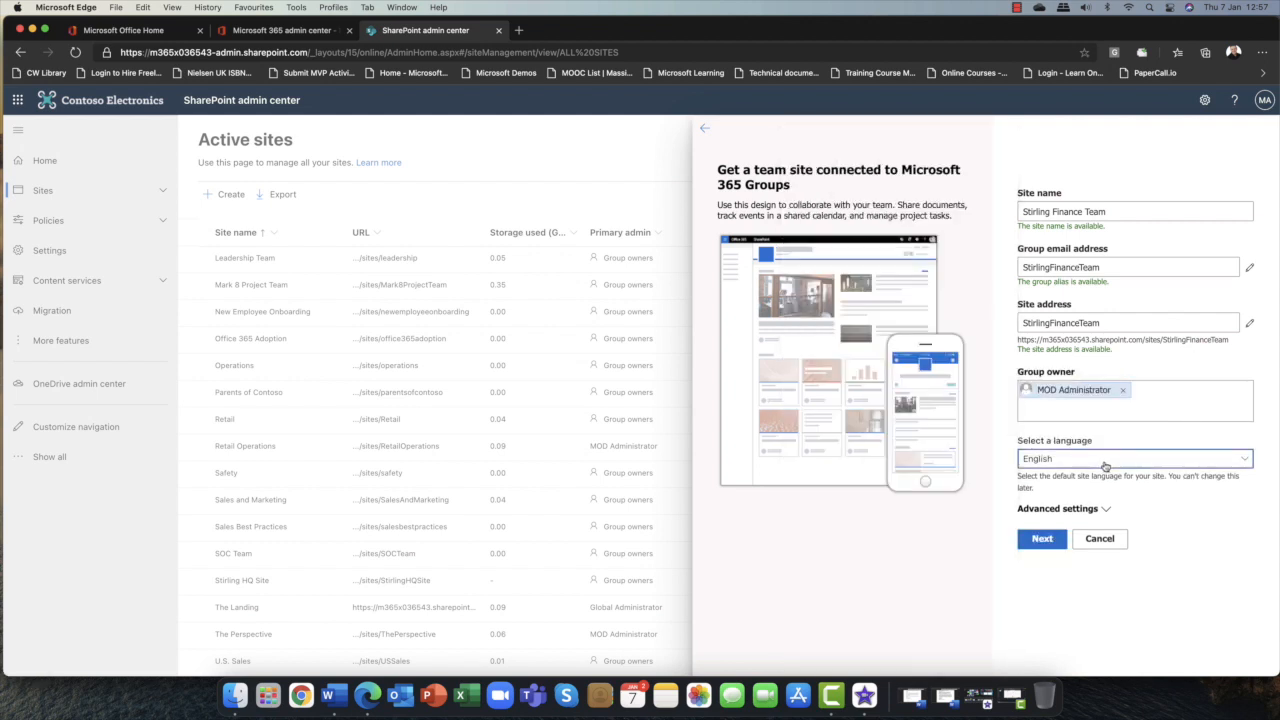
pyautogui.click(1035, 542)
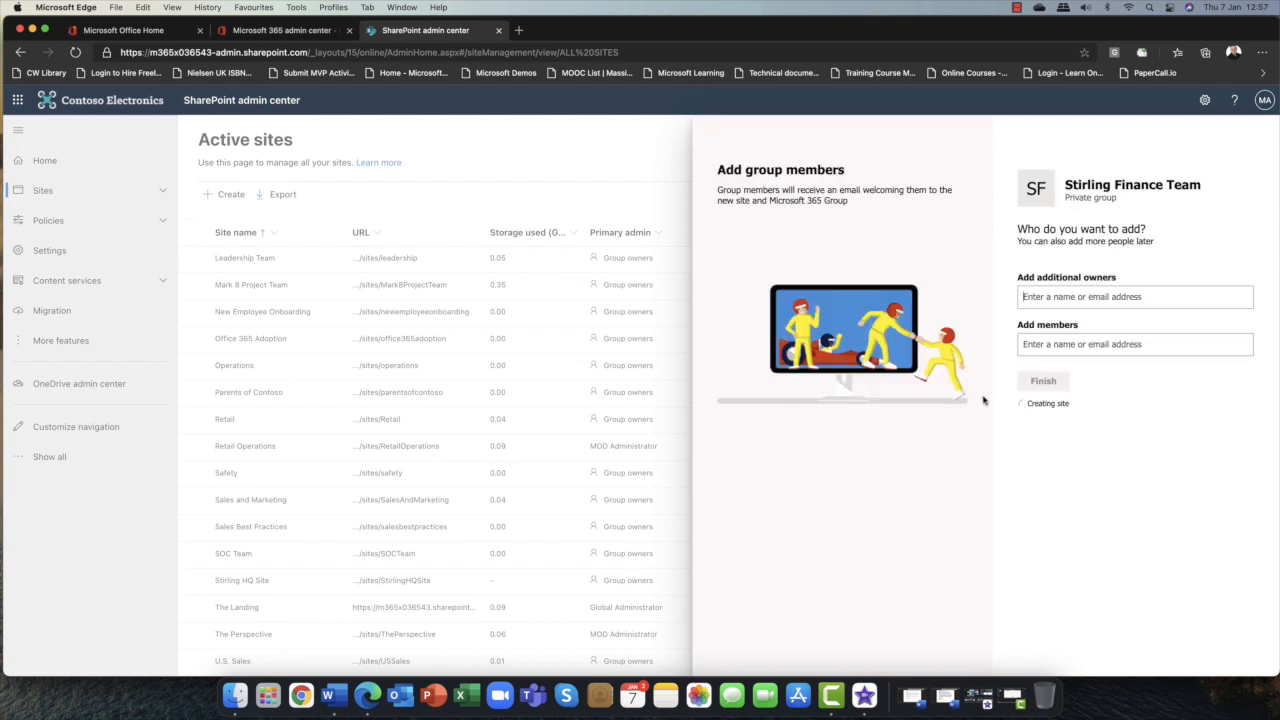
pyautogui.click(1042, 386)
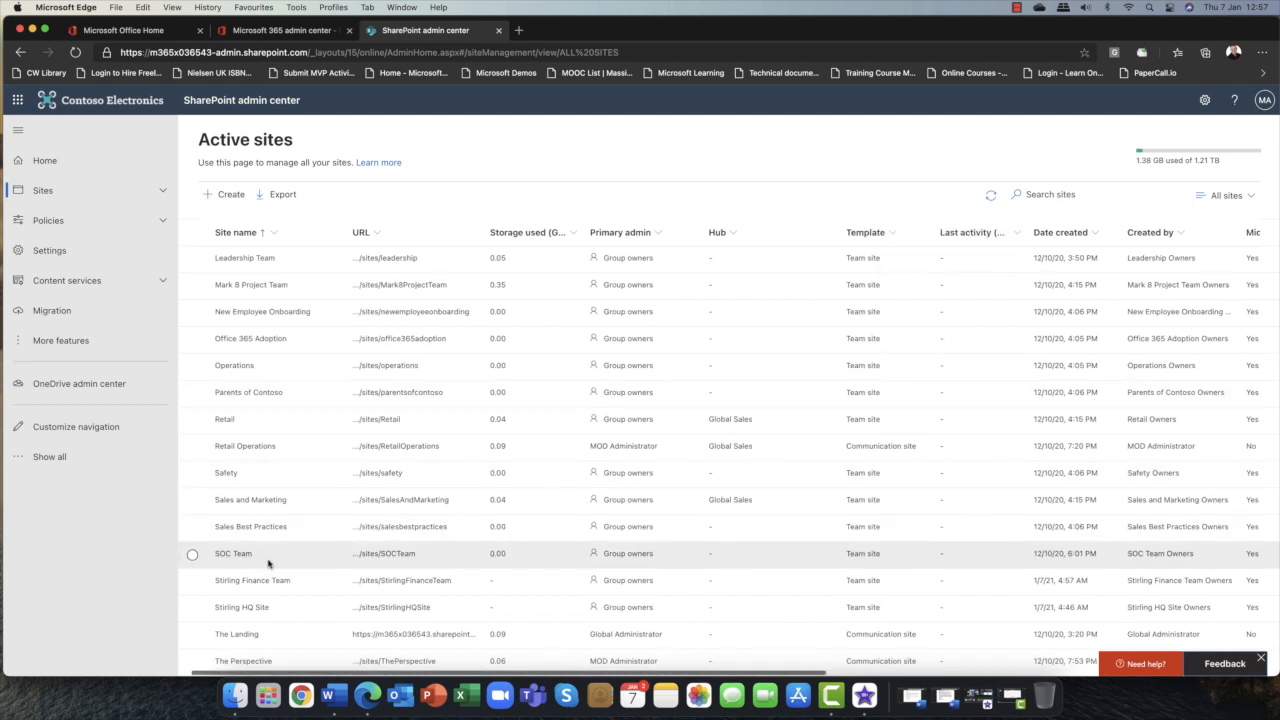
# Register Stirling HQ Site as a hub site, allowing MOD Administrator to associate sites with it.
pyautogui.click(192, 608)
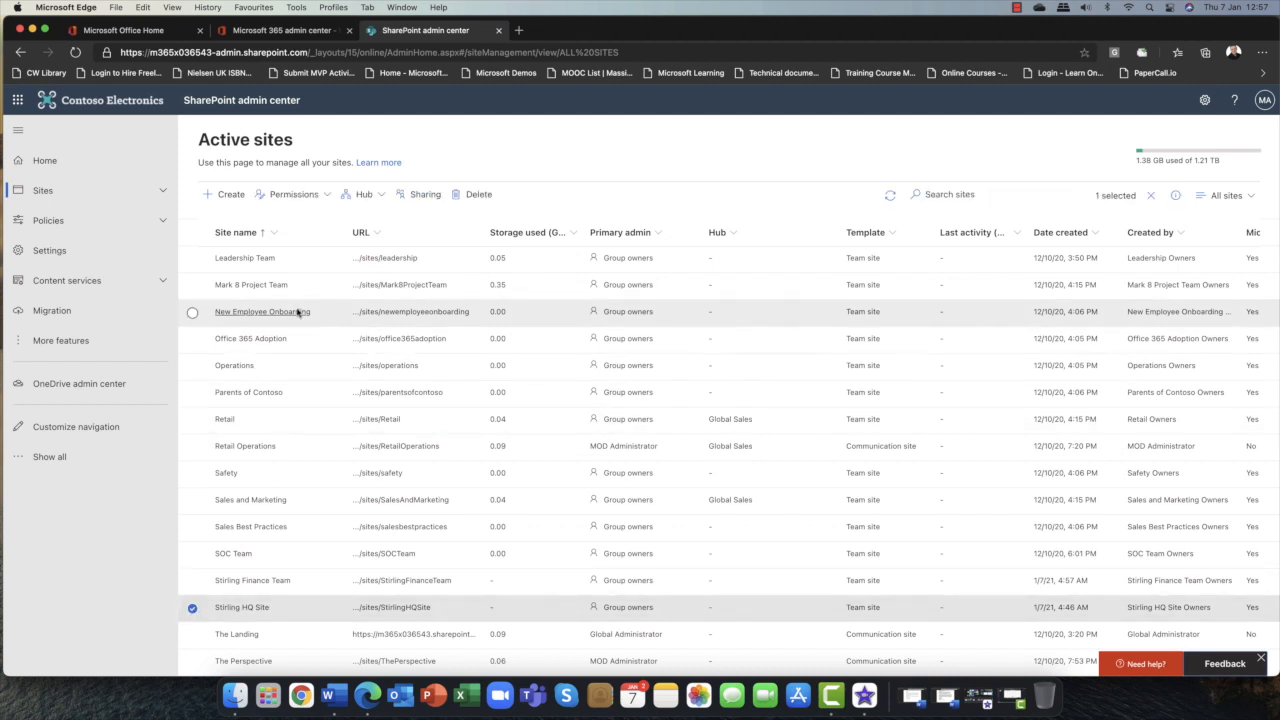
pyautogui.click(379, 198)
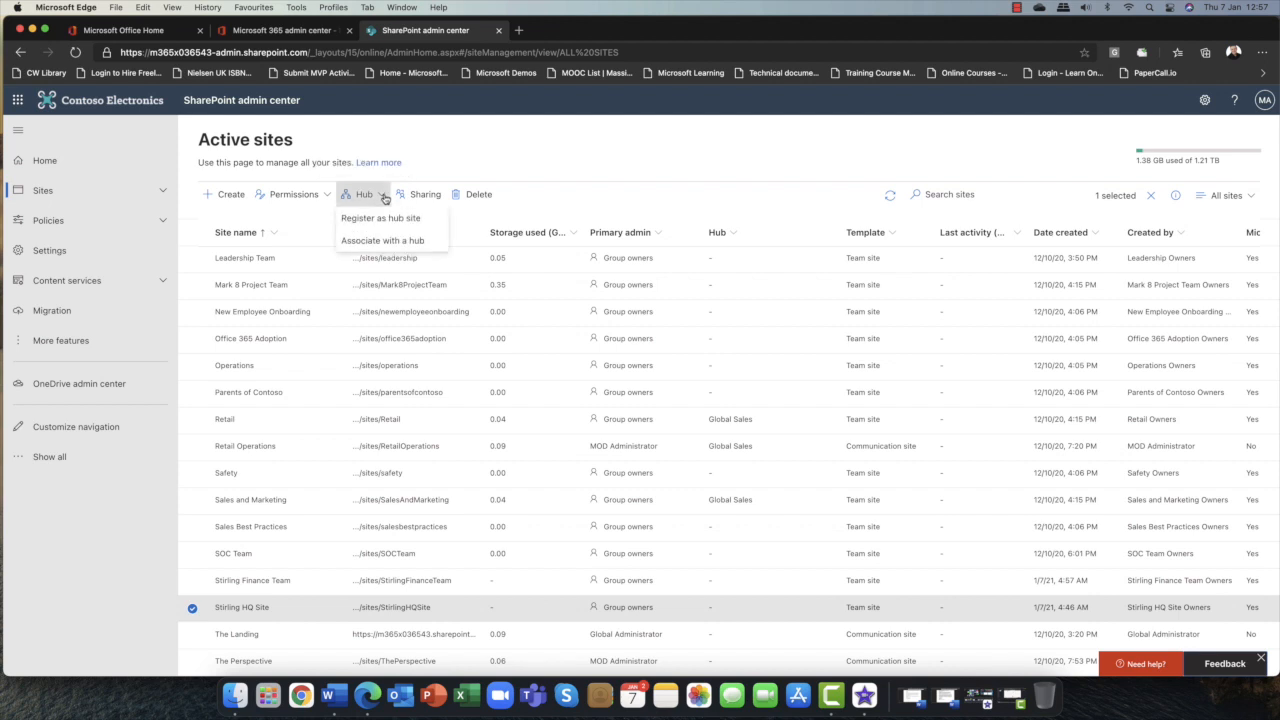
pyautogui.click(407, 222)
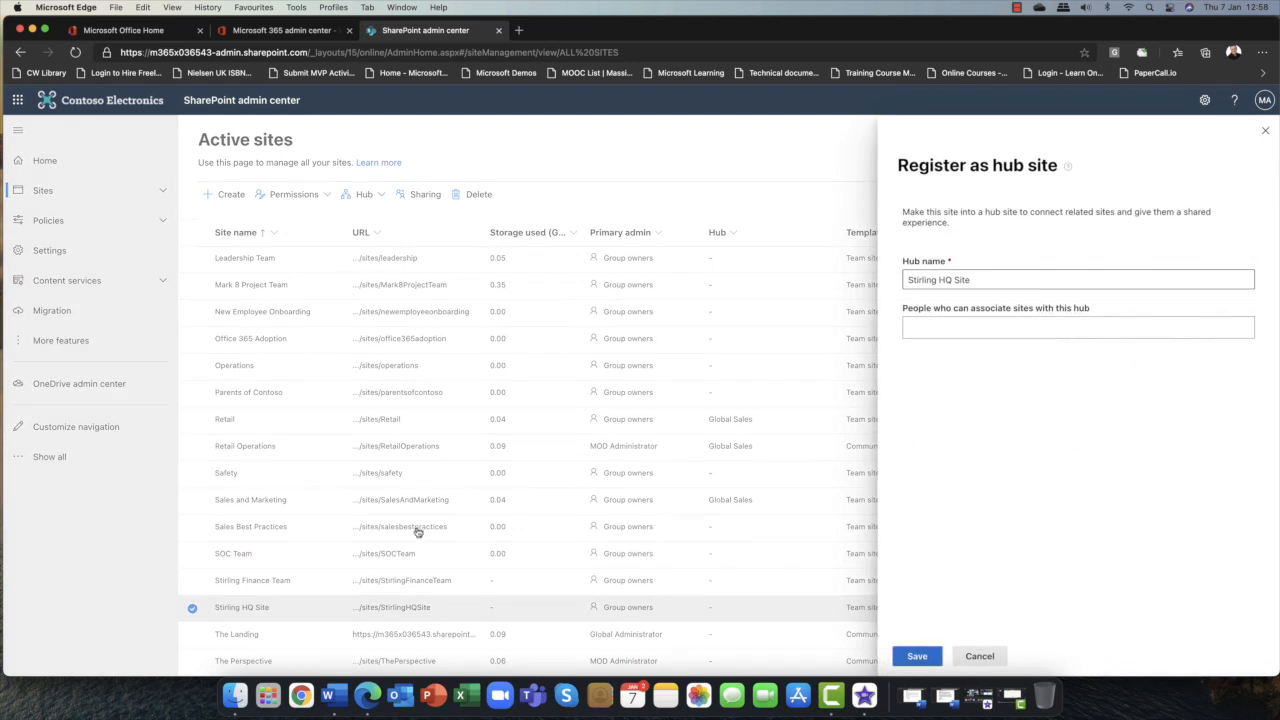
pyautogui.click(1034, 329)
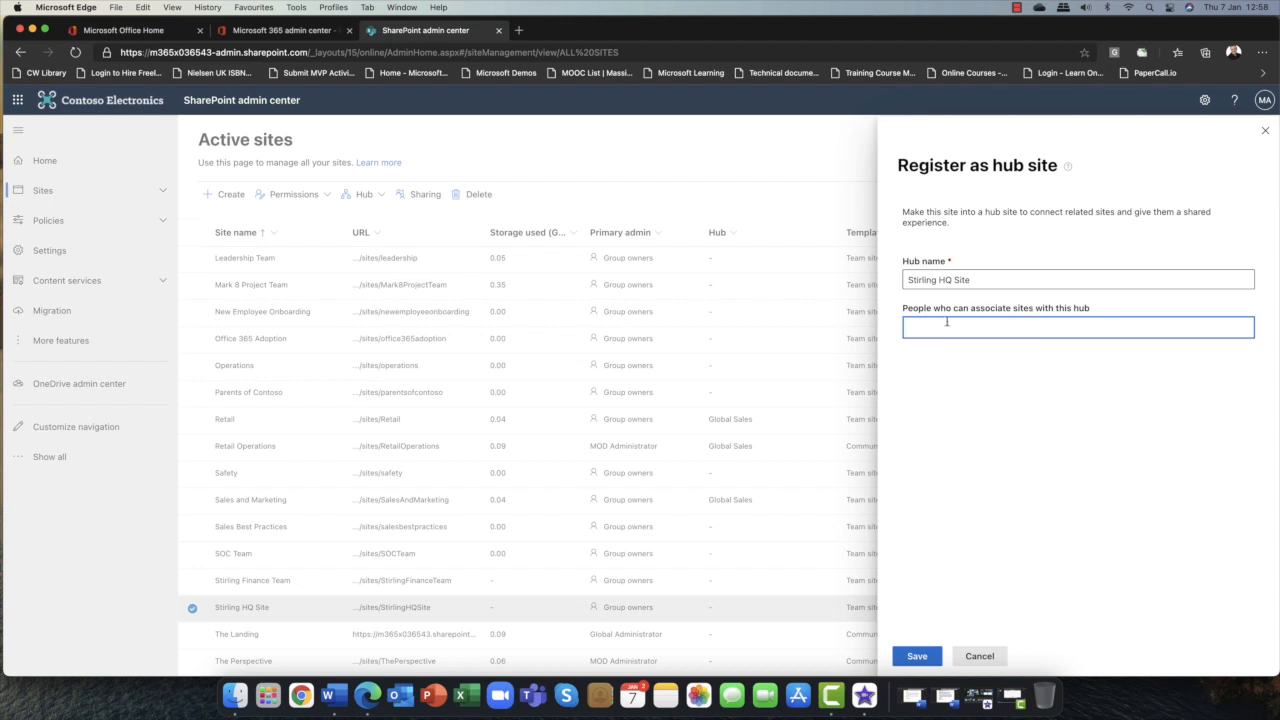
pyautogui.write('mod')
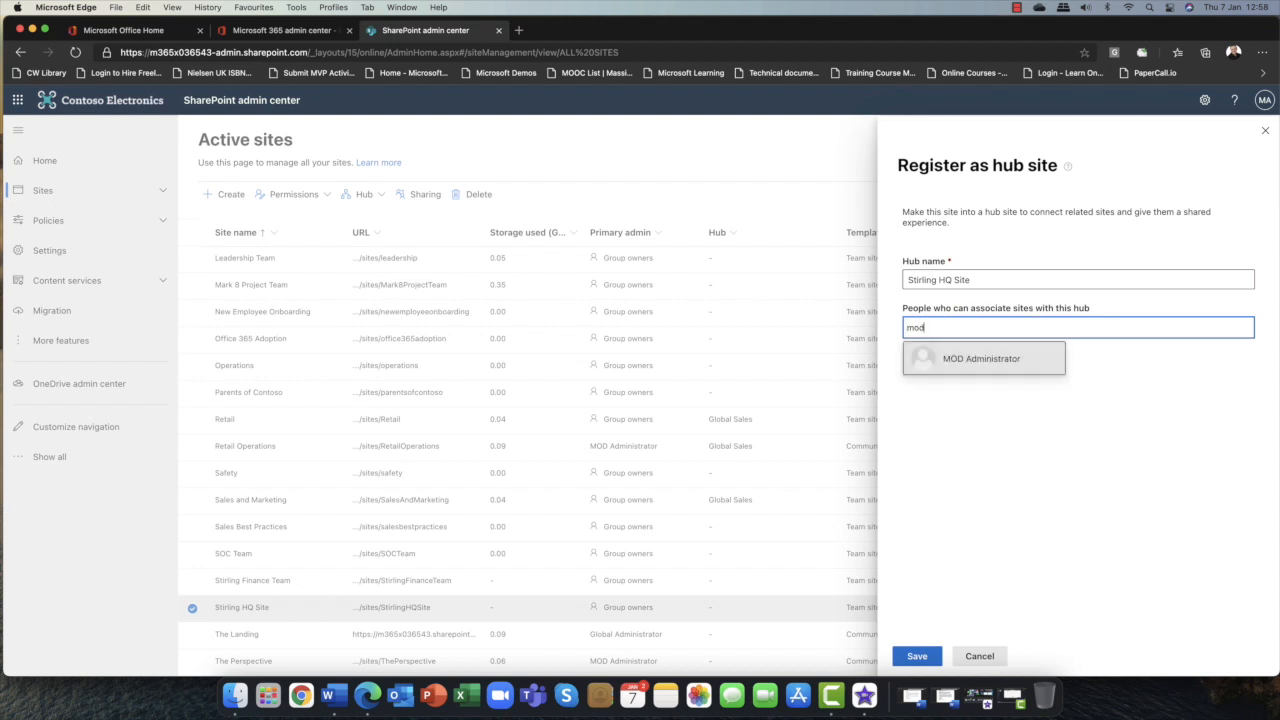
pyautogui.click(941, 368)
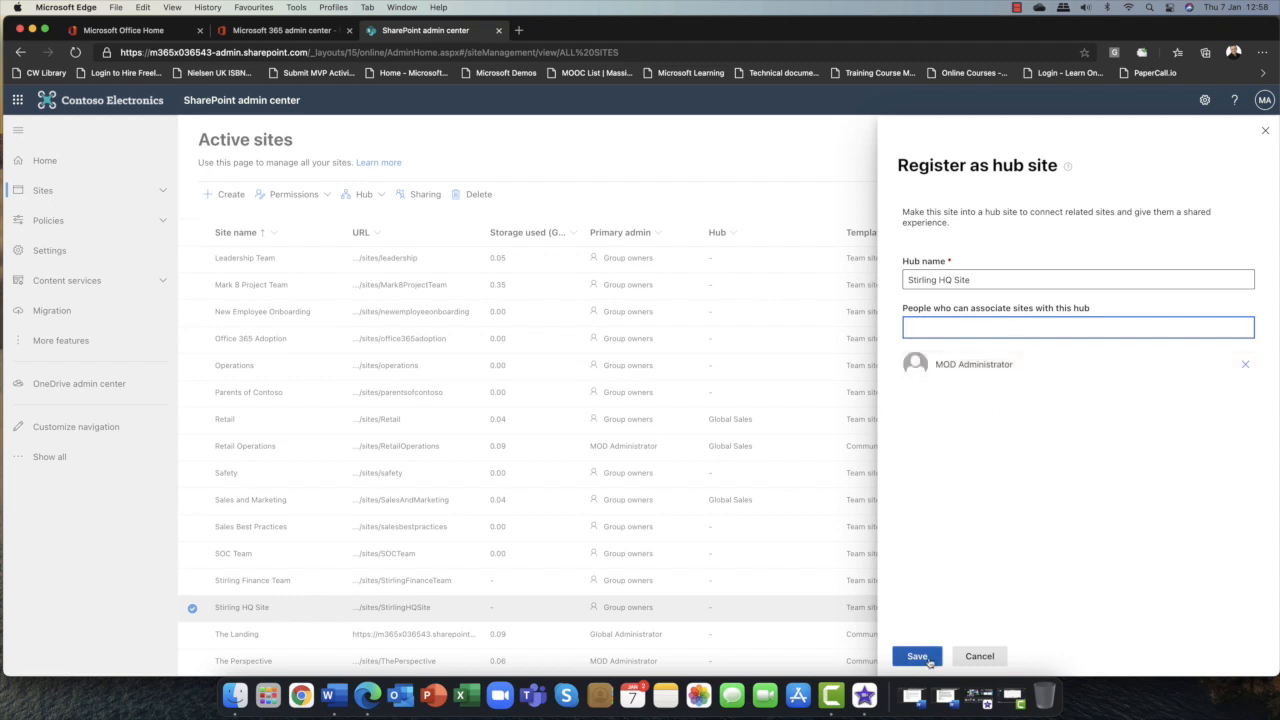
pyautogui.click(918, 657)
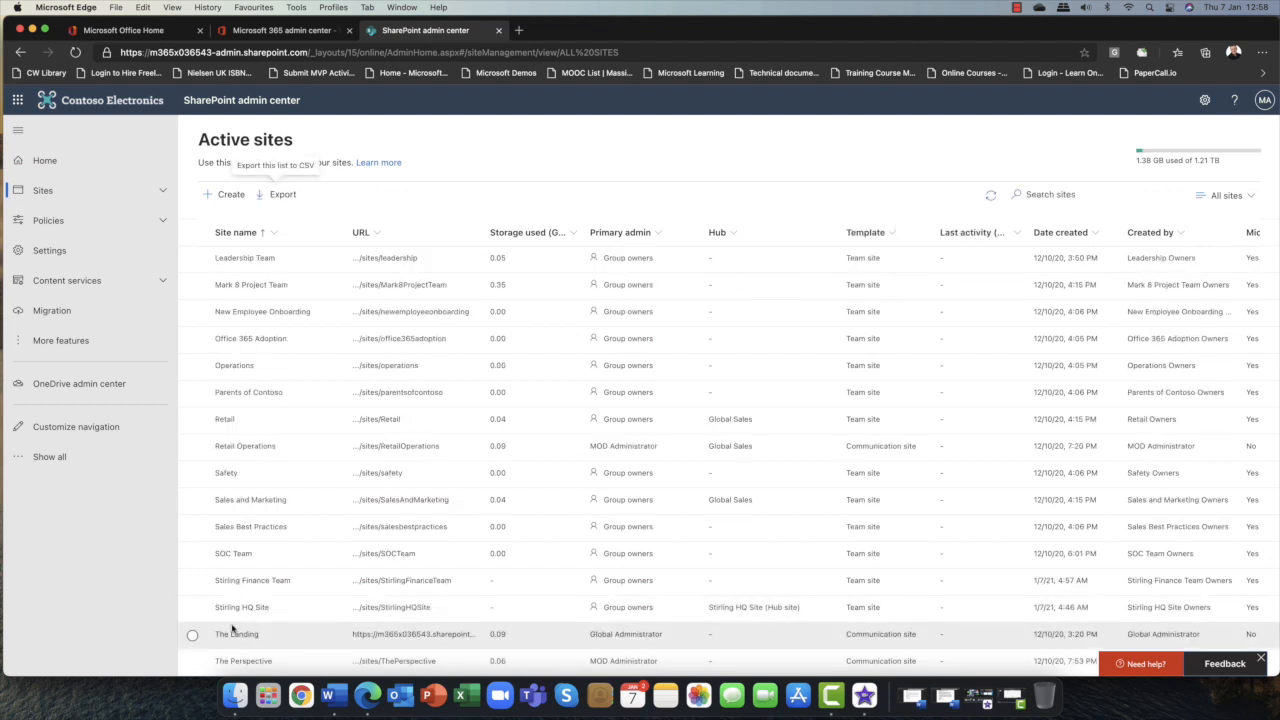
# Open Stirling HQ Site's details panel and visit the site through its URL to check it.
pyautogui.click(240, 608)
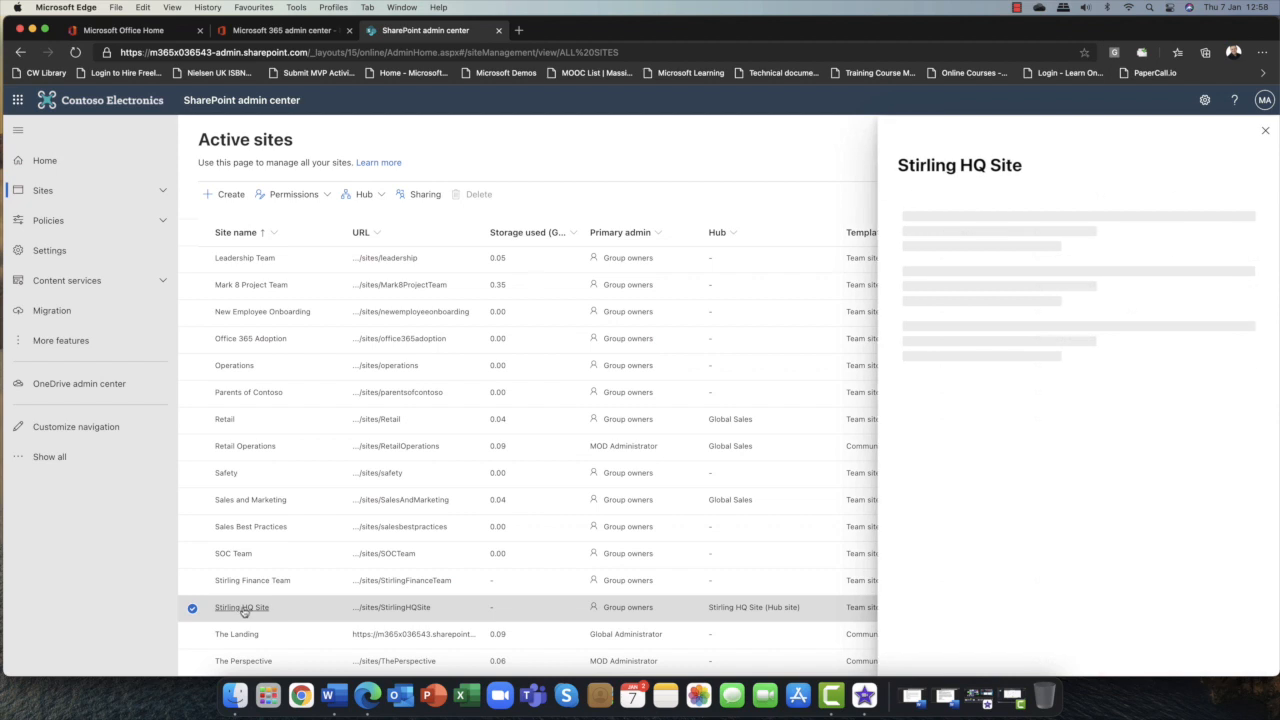
pyautogui.click(1114, 281)
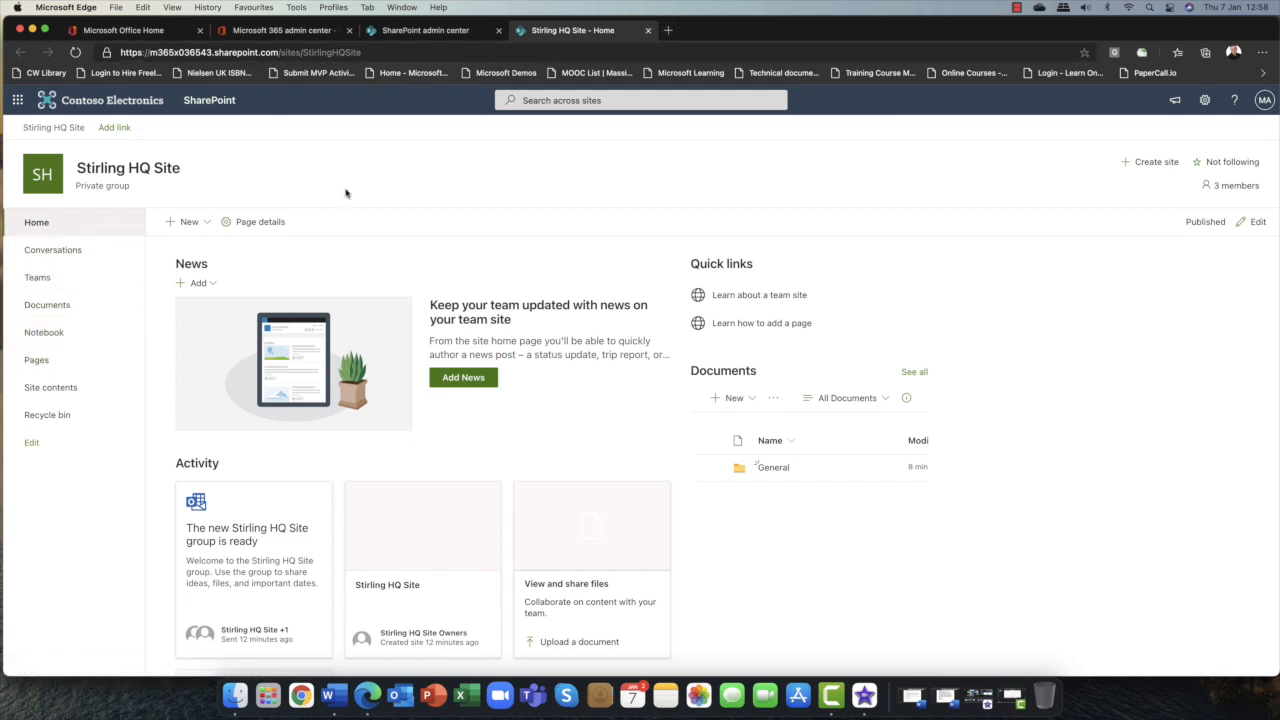
pyautogui.click(647, 31)
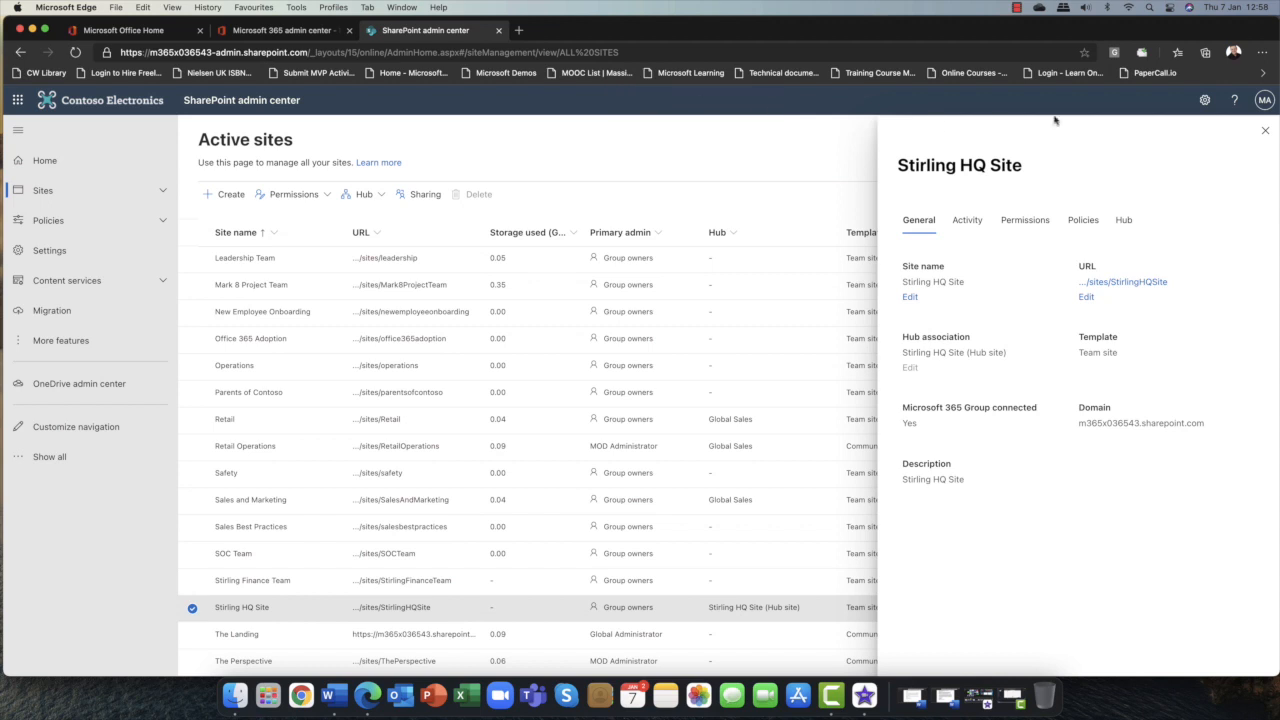
pyautogui.click(1265, 130)
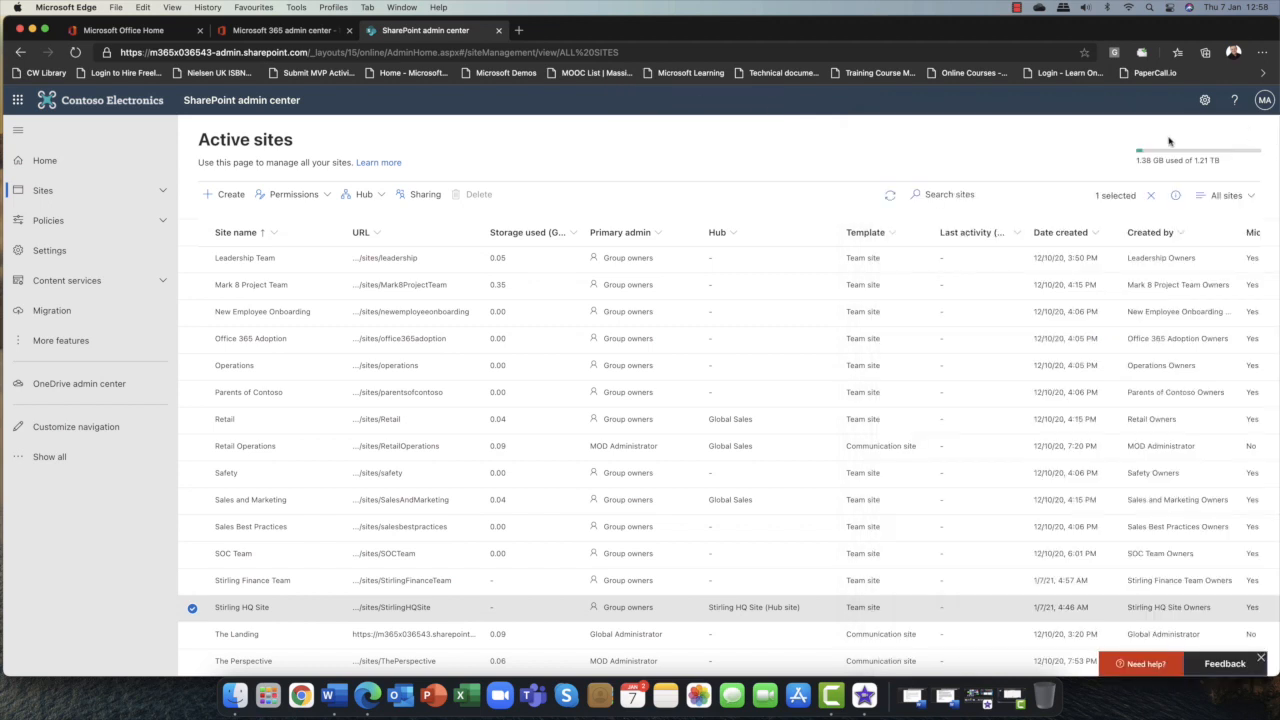
# Associate the Stirling Finance Team site with the Stirling HQ Site hub.
pyautogui.click(191, 582)
pyautogui.click(192, 607)
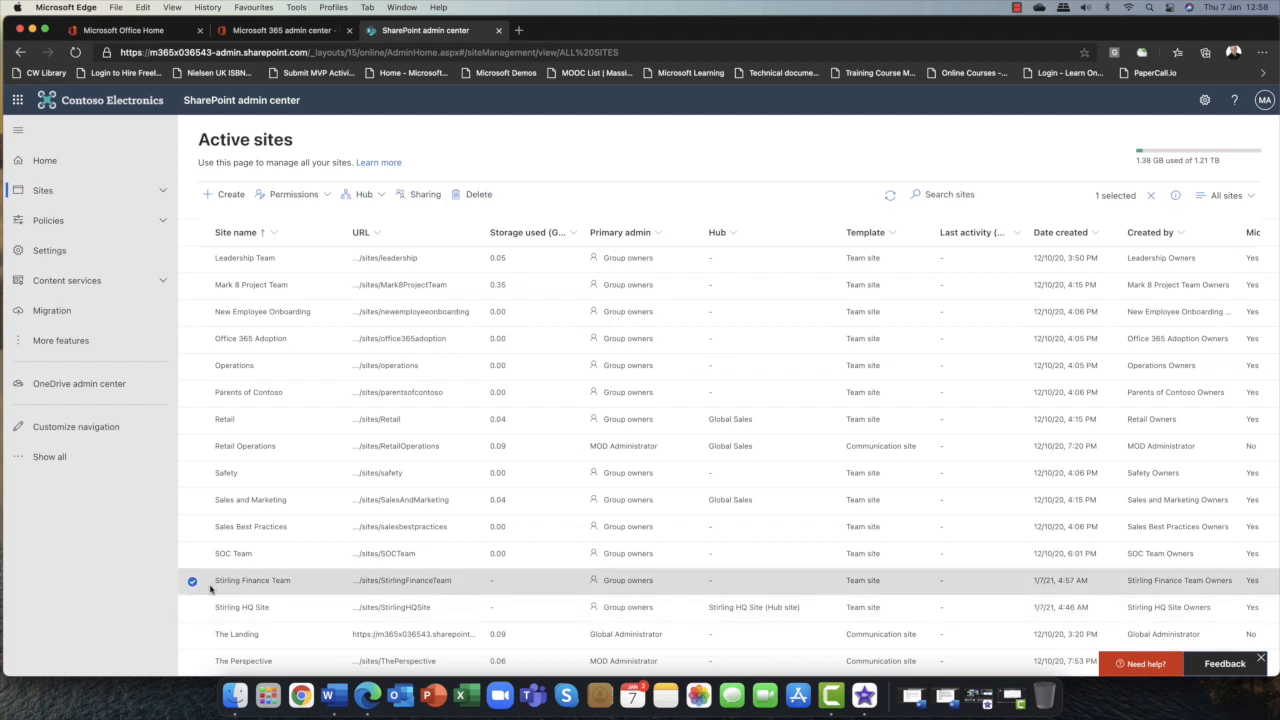
pyautogui.click(388, 200)
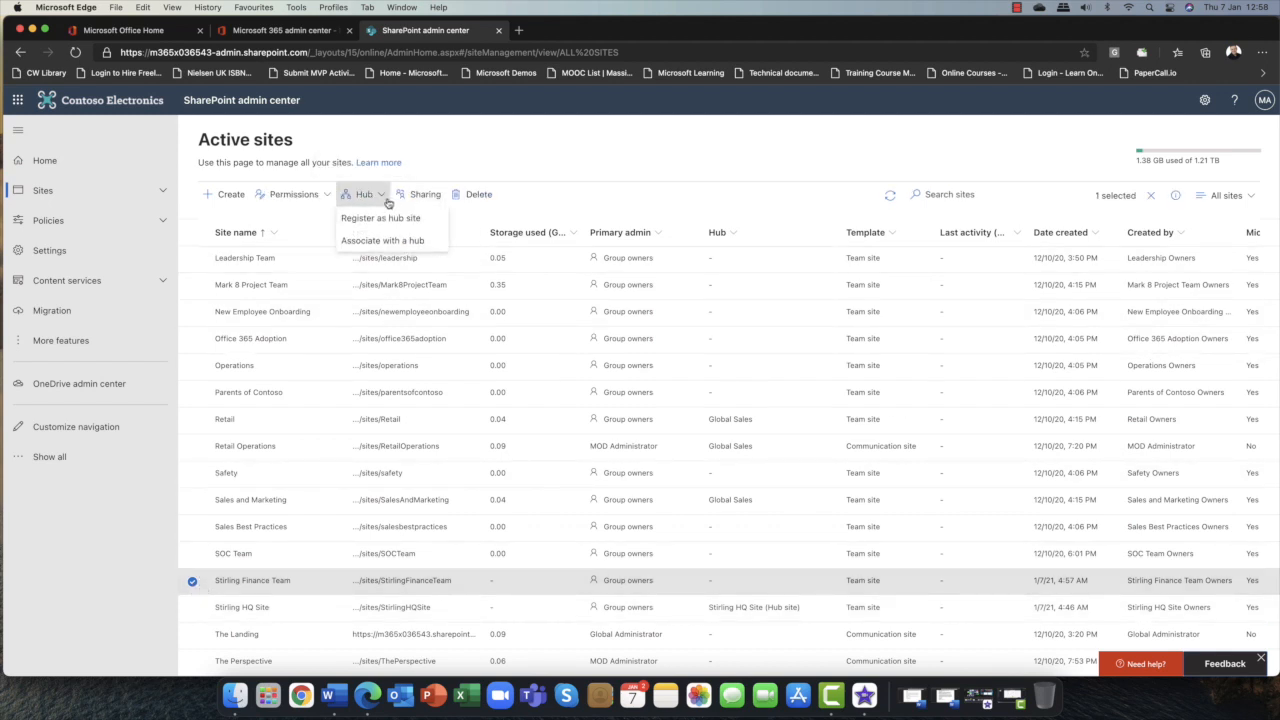
pyautogui.click(405, 246)
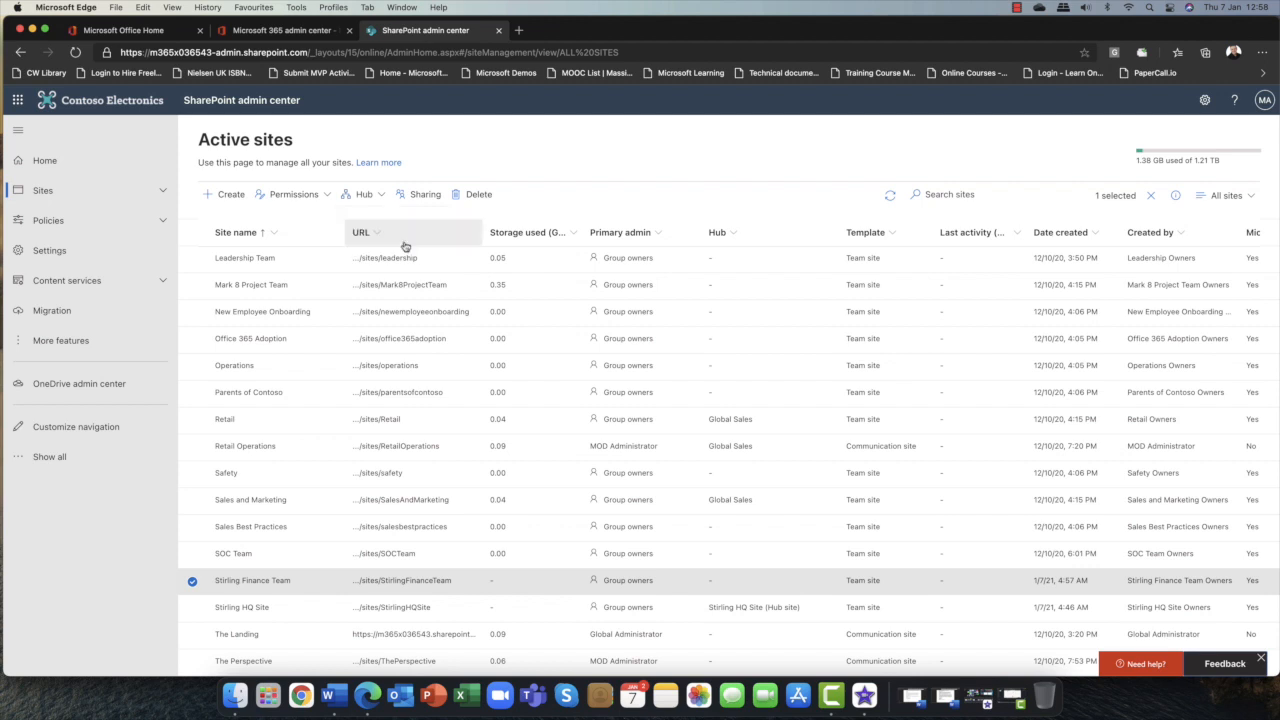
pyautogui.click(953, 292)
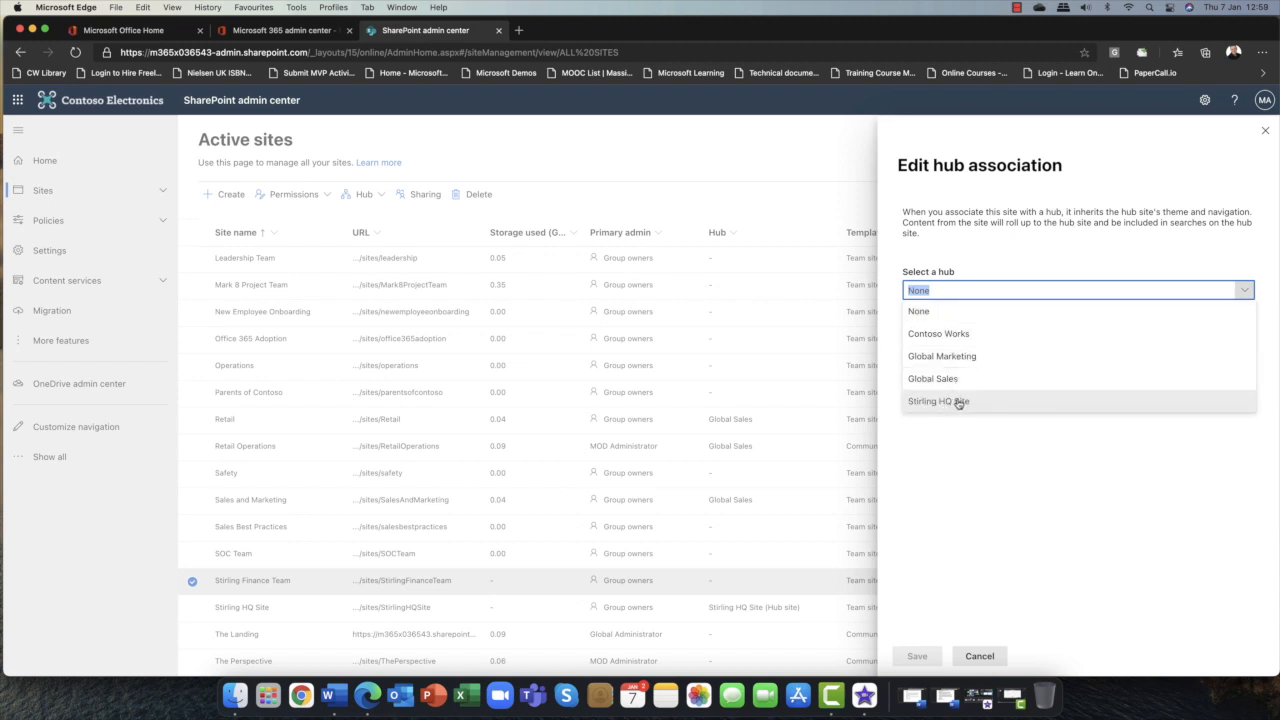
pyautogui.click(960, 401)
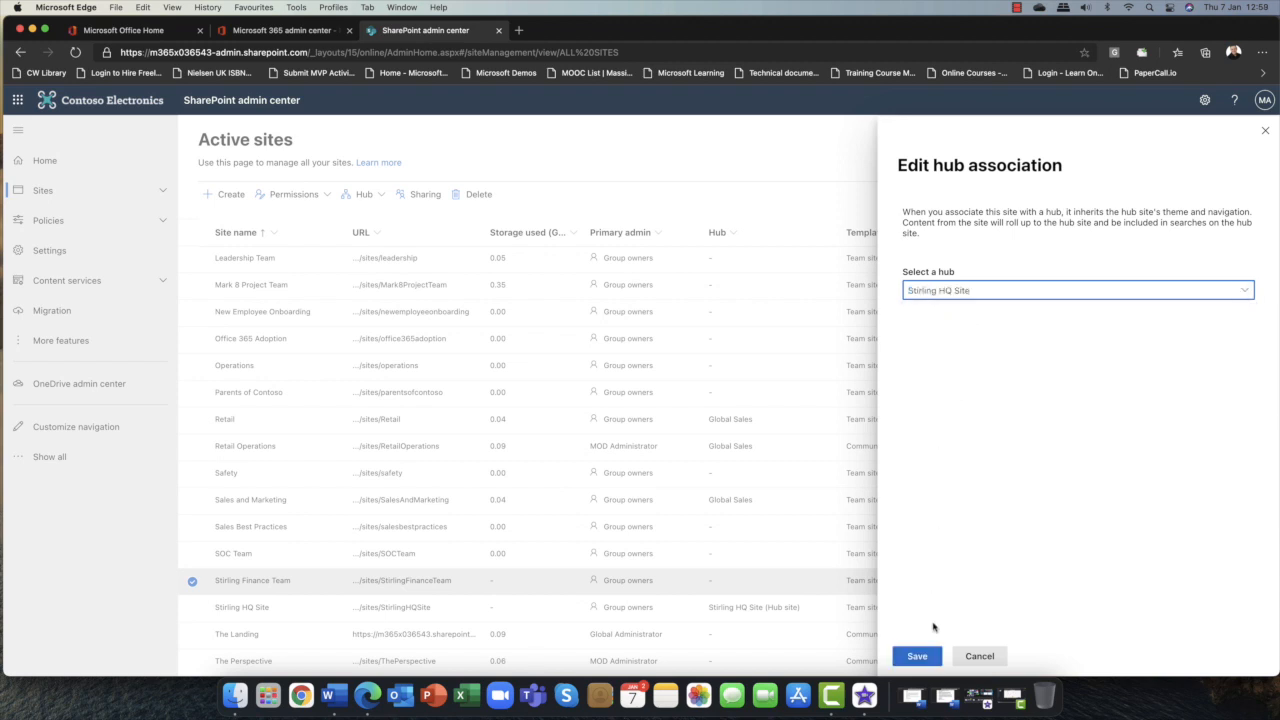
pyautogui.click(917, 656)
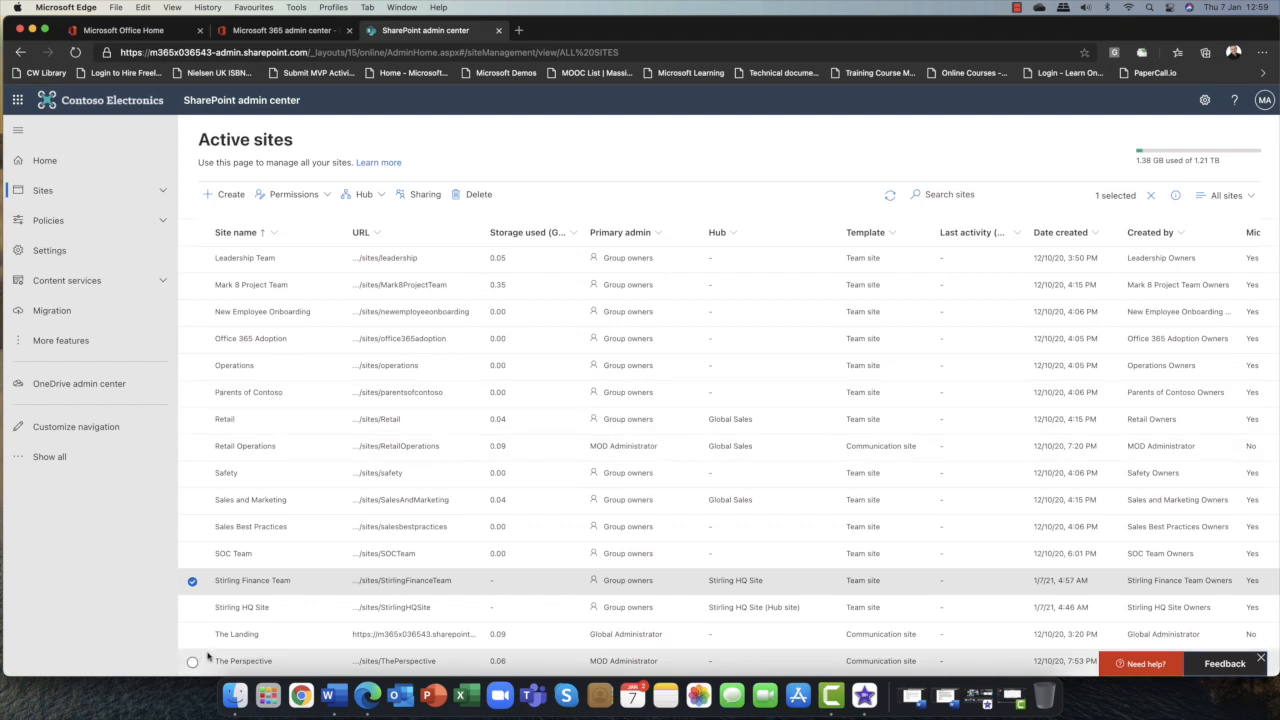
pyautogui.click(192, 582)
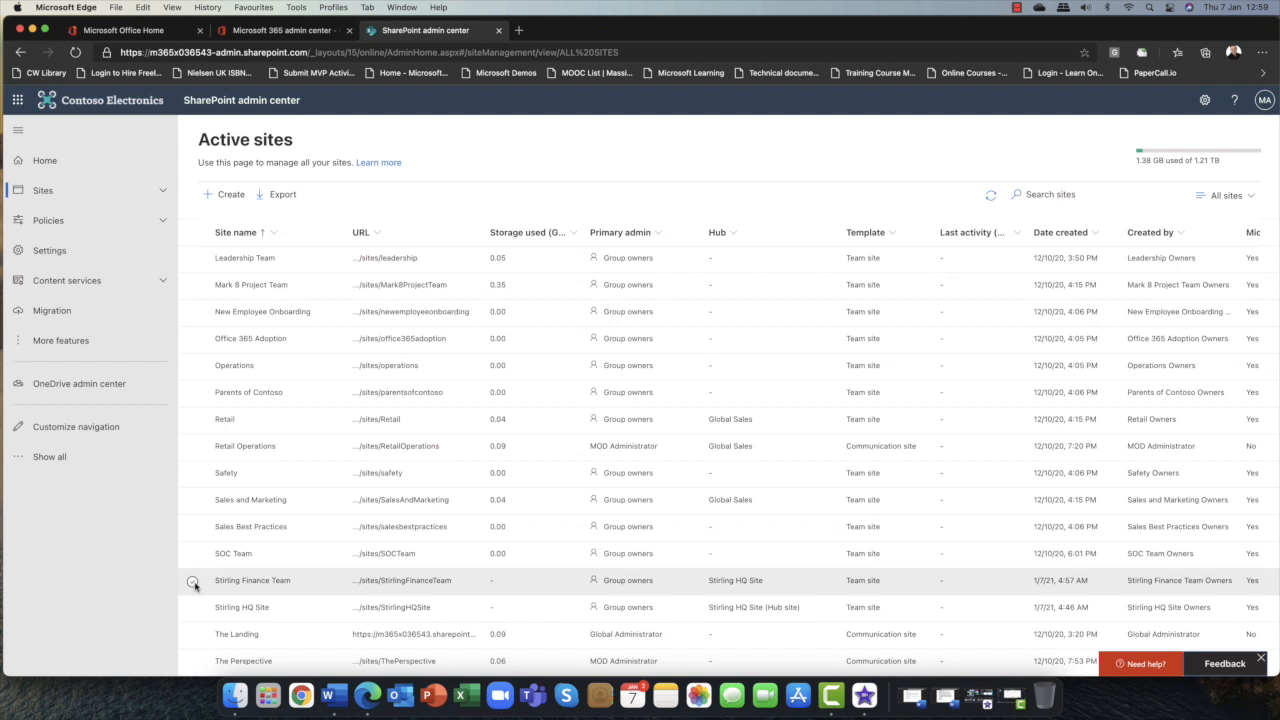
pyautogui.hscroll(1, 194, 585)
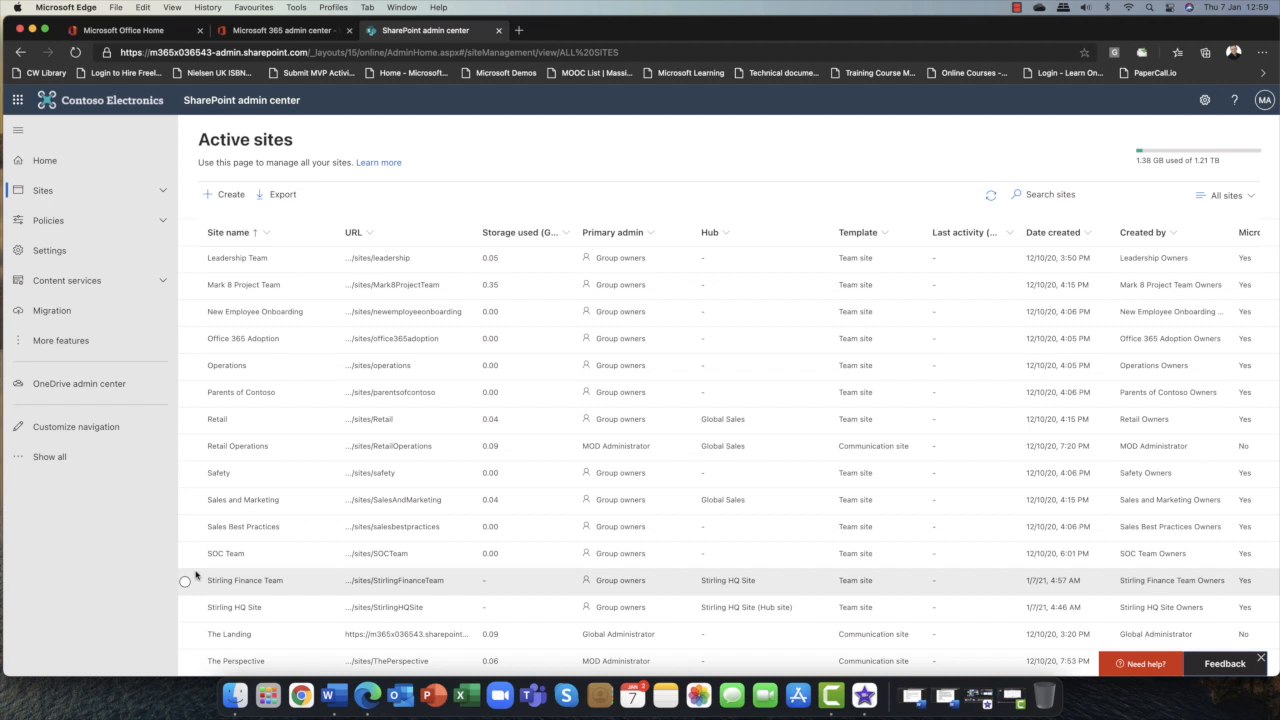
pyautogui.scroll(1, 194, 575)
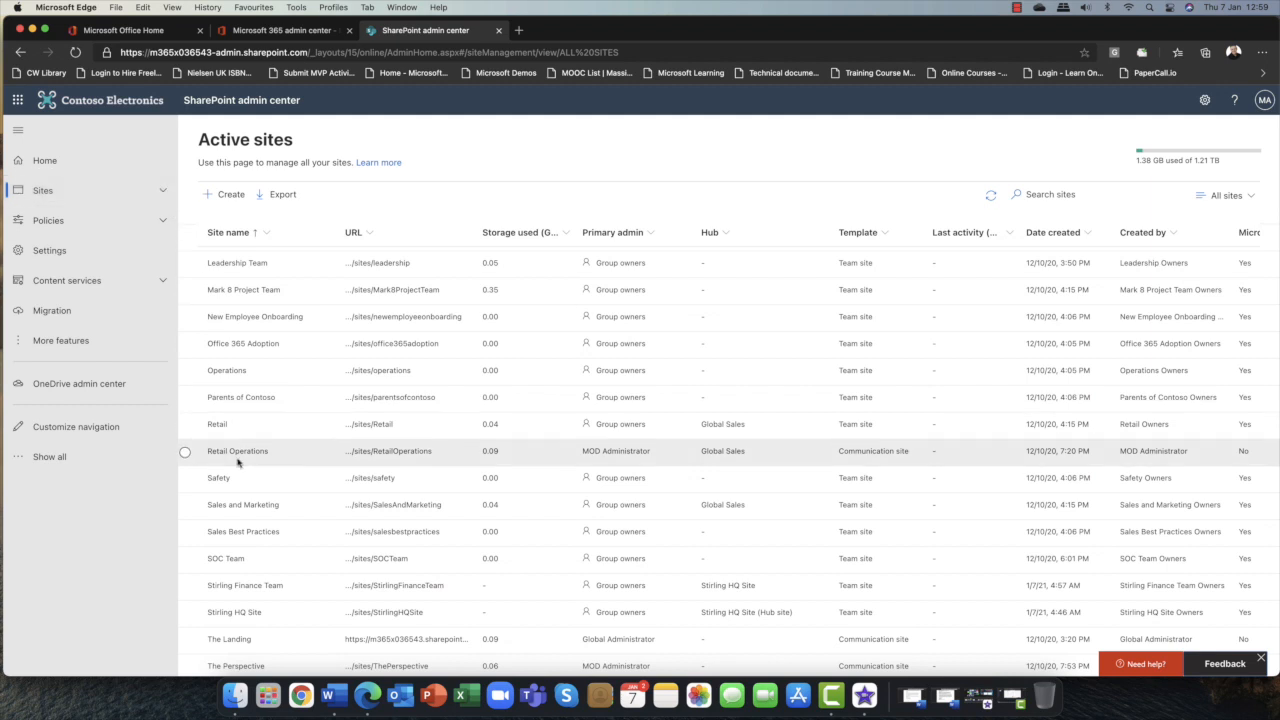
# Delete the Stirling Finance Team site together with its Microsoft 365 group and all its resources.
pyautogui.scroll(-1, 215, 485)
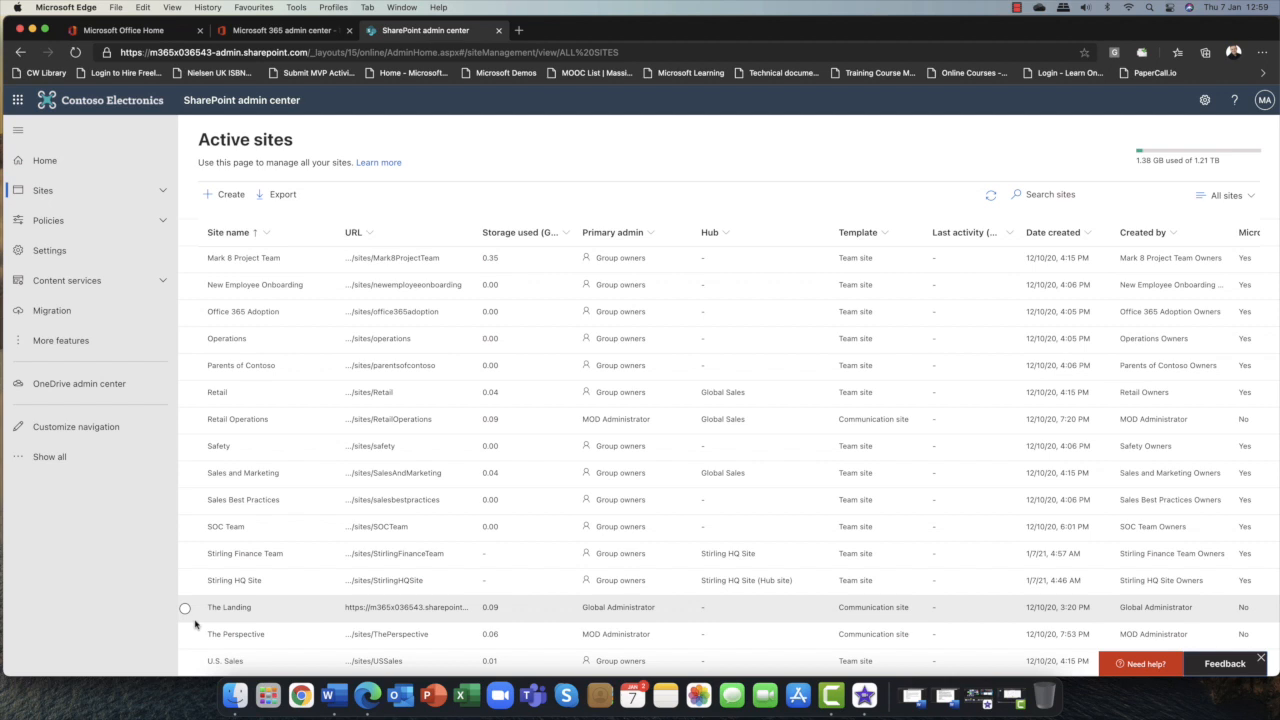
pyautogui.click(185, 556)
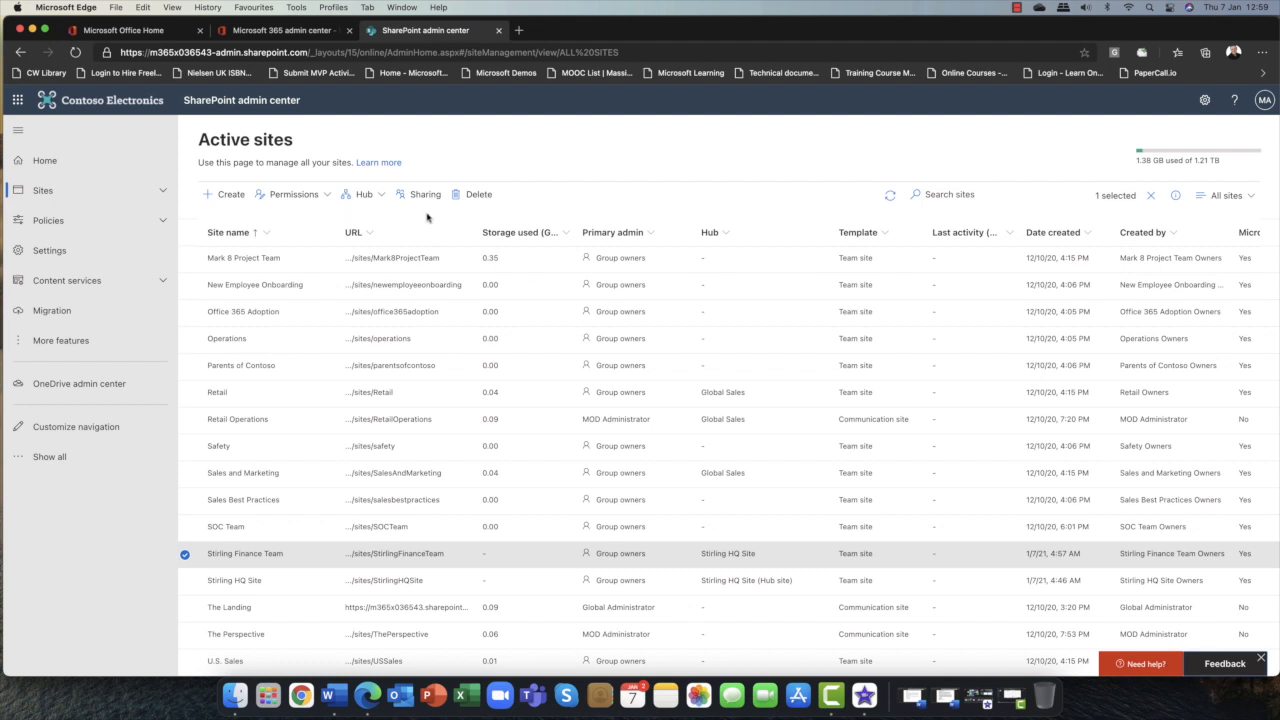
pyautogui.click(481, 197)
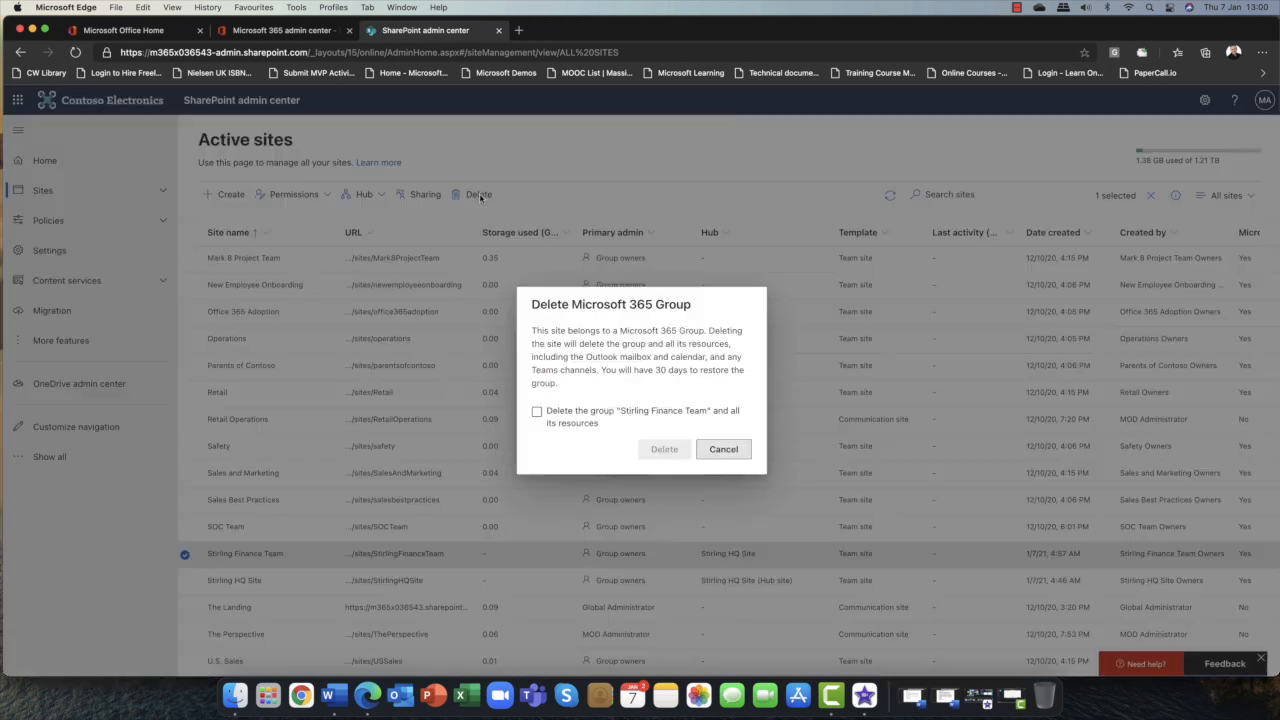
pyautogui.click(595, 420)
pyautogui.click(537, 413)
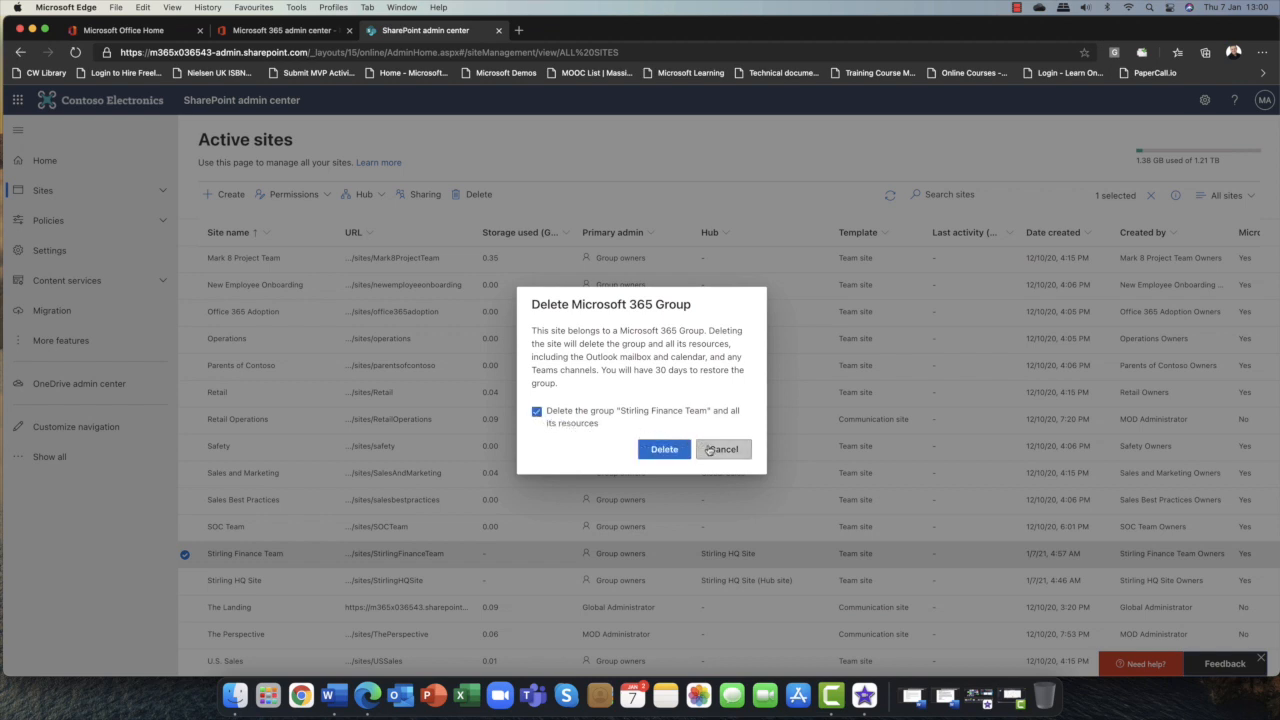
pyautogui.click(664, 449)
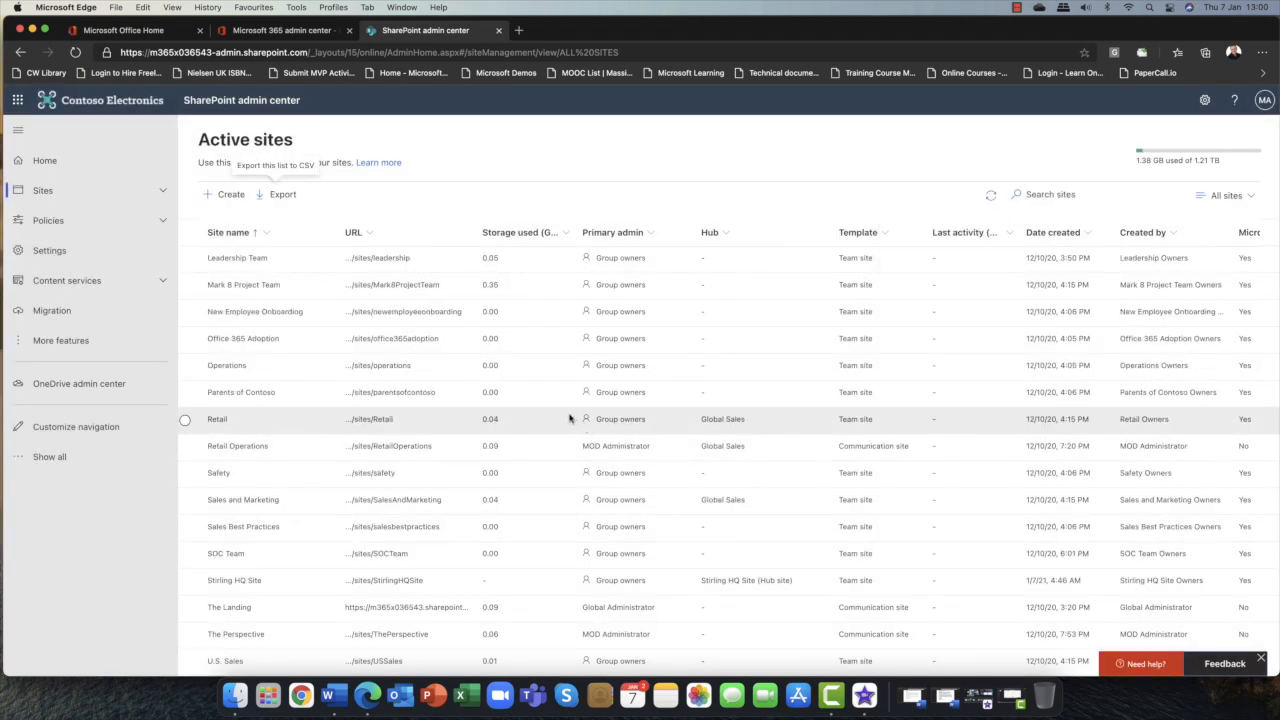
# Restore the Stirling Finance Team site from the deleted sites list and return to the active sites list.
pyautogui.click(152, 196)
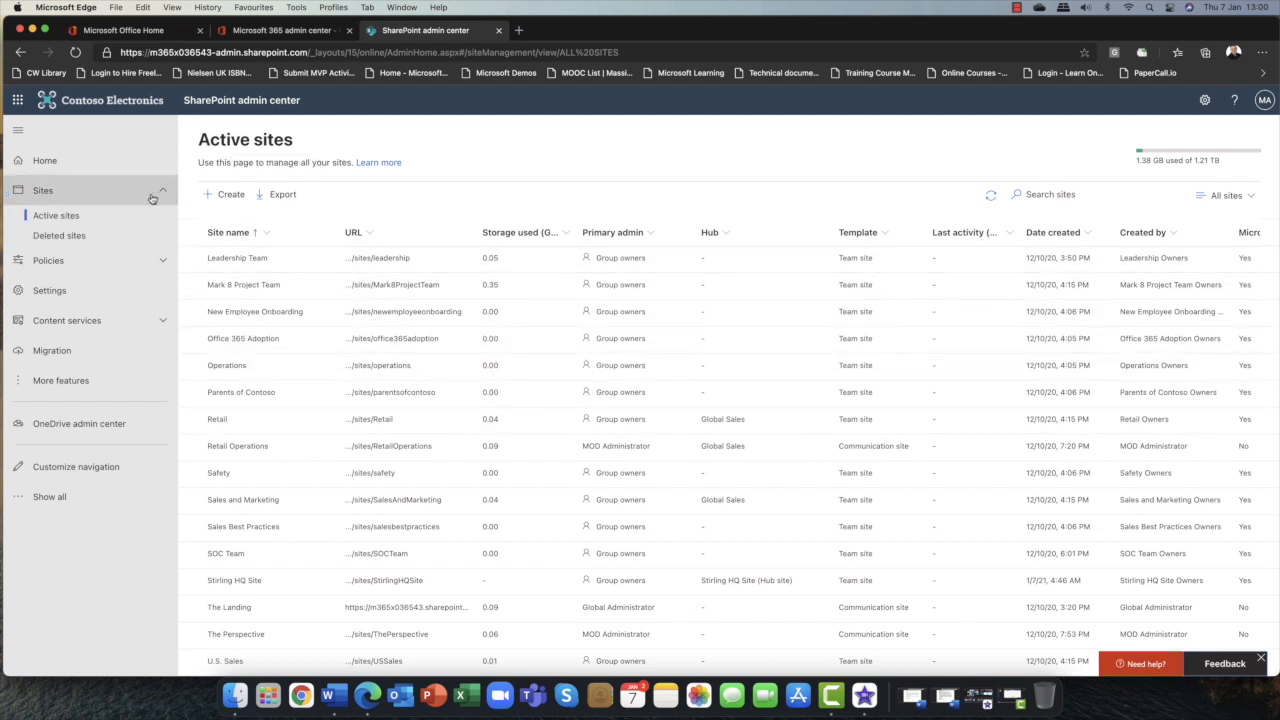
pyautogui.click(63, 236)
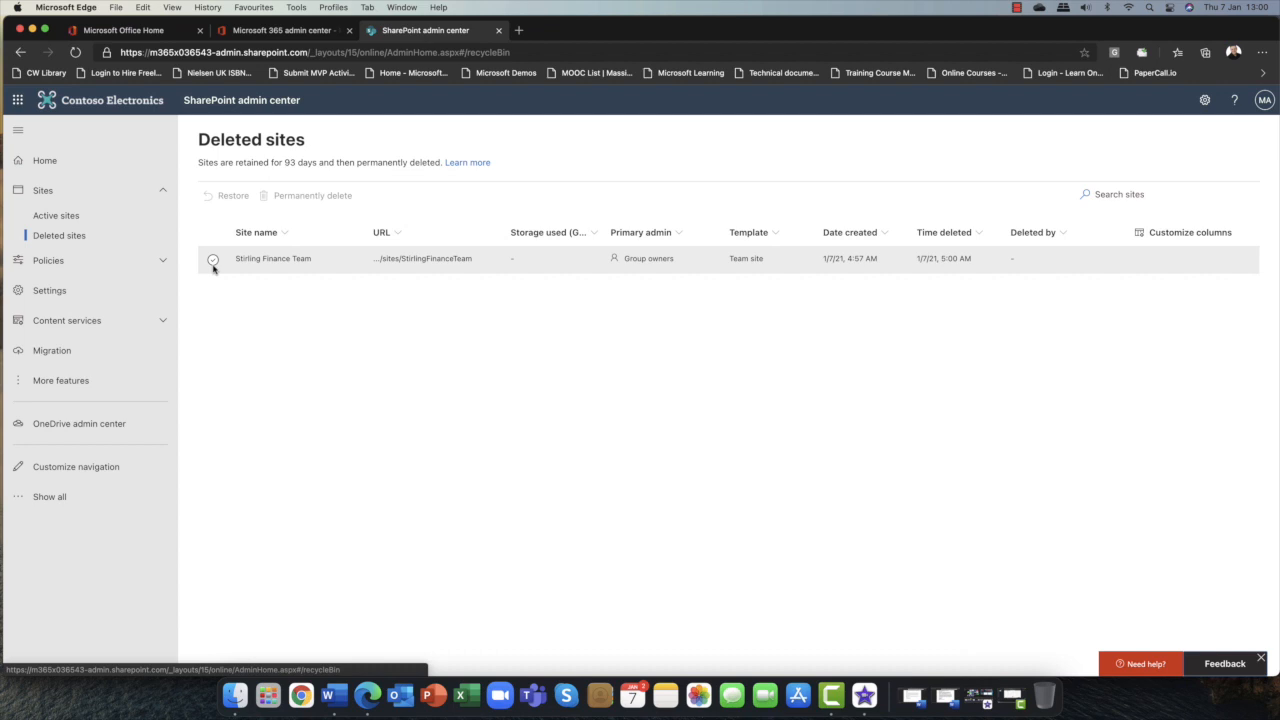
pyautogui.click(213, 264)
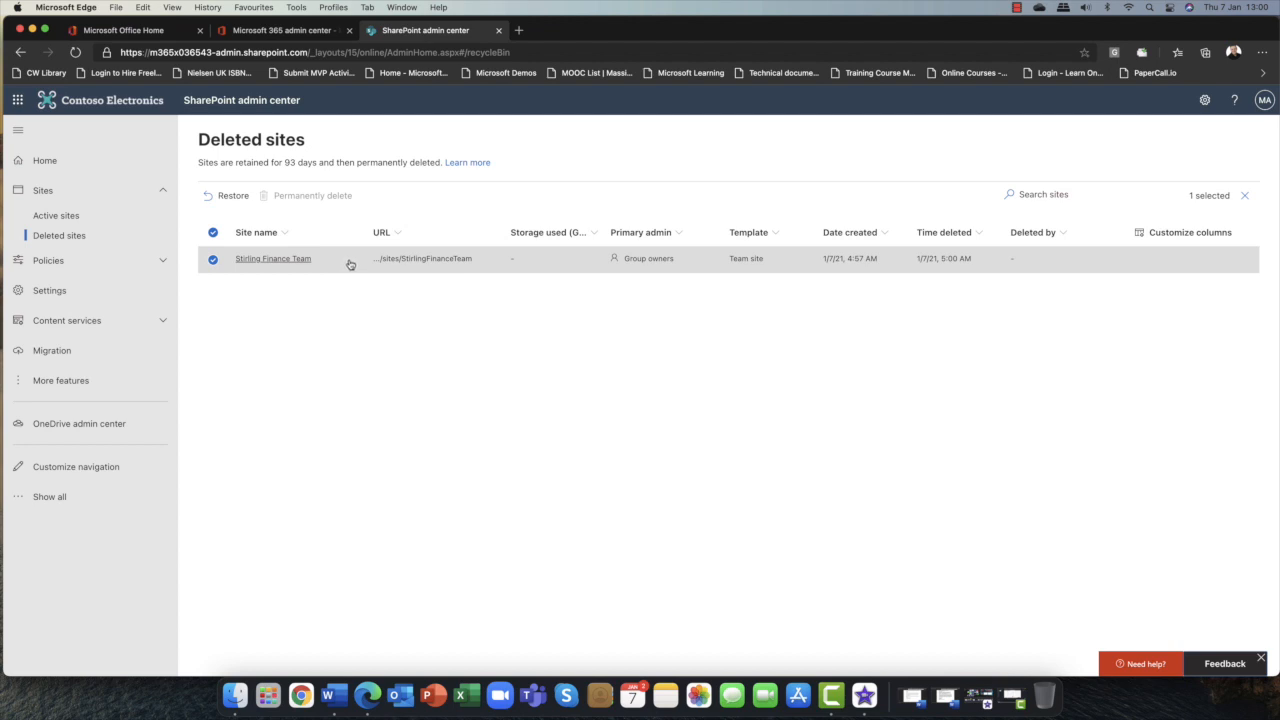
pyautogui.click(233, 197)
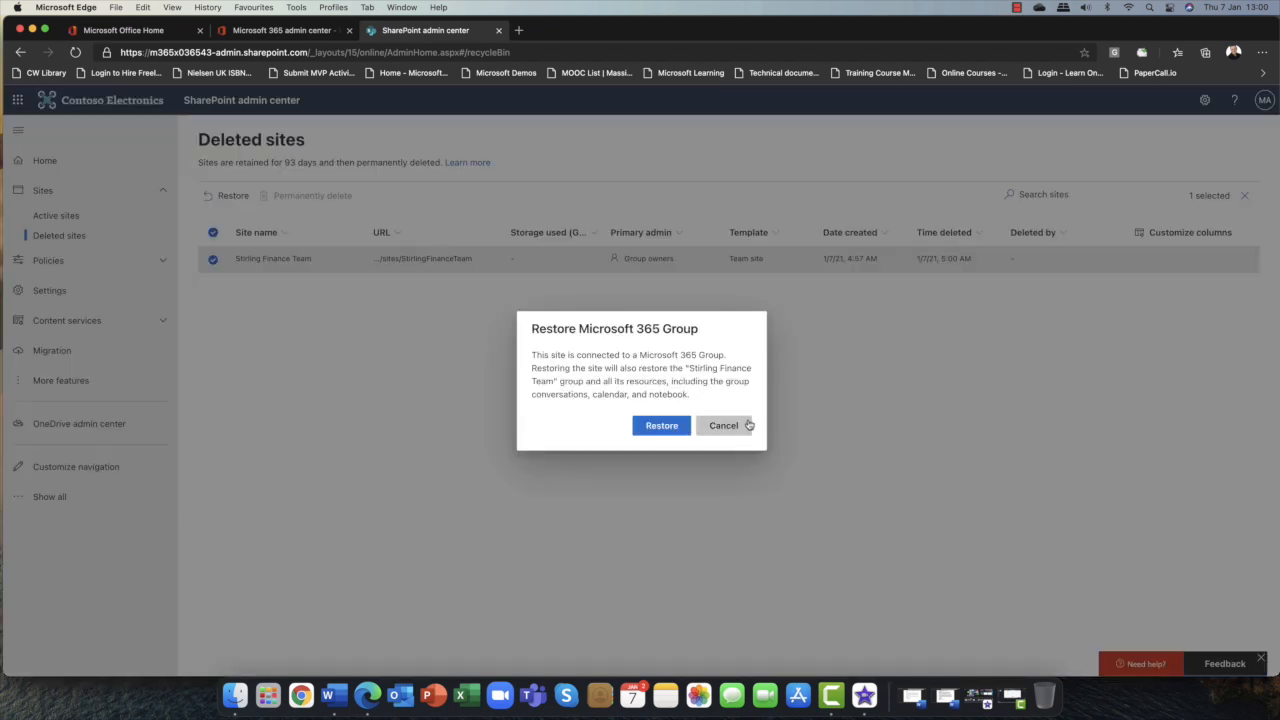
pyautogui.click(664, 427)
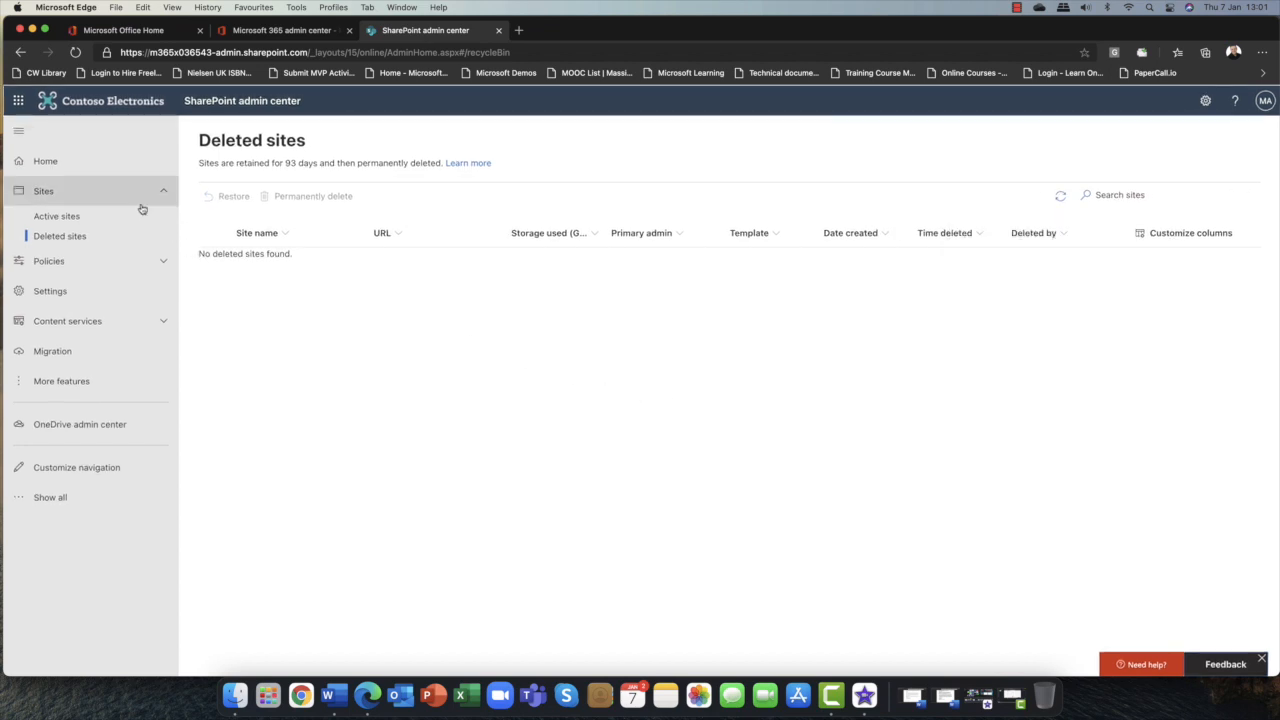
pyautogui.click(60, 215)
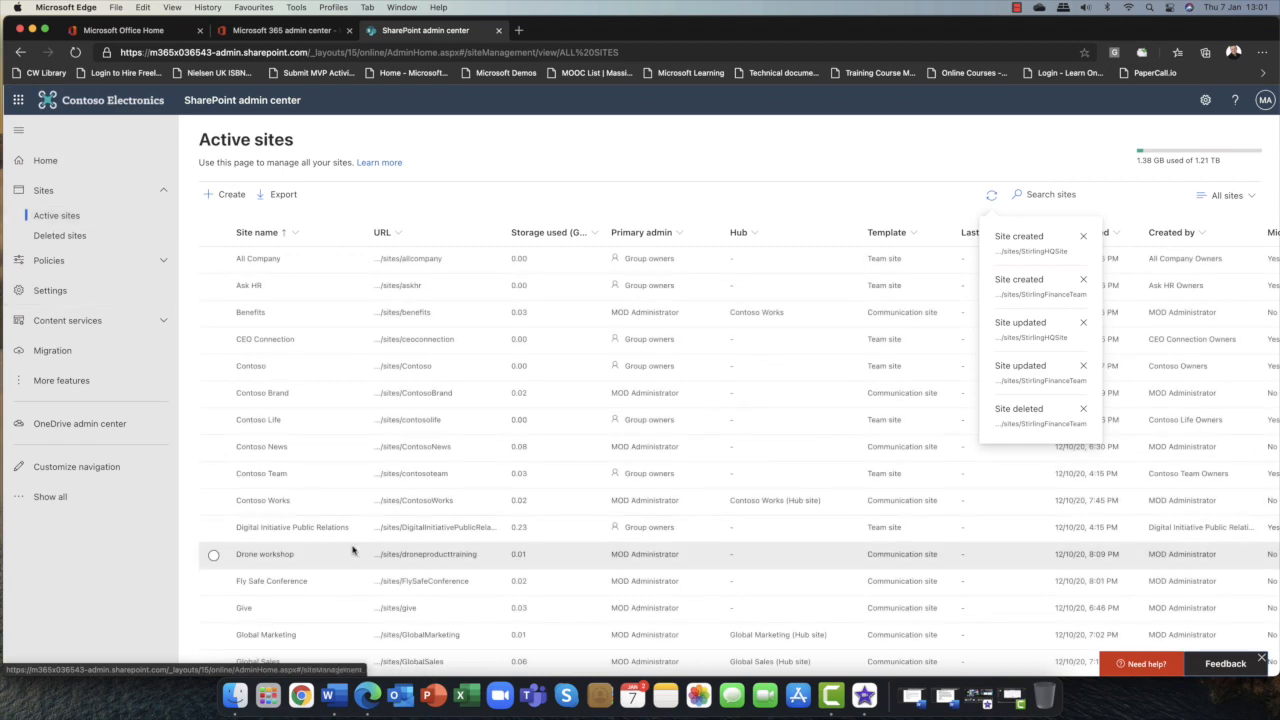
pyautogui.scroll(-10, 352, 560)
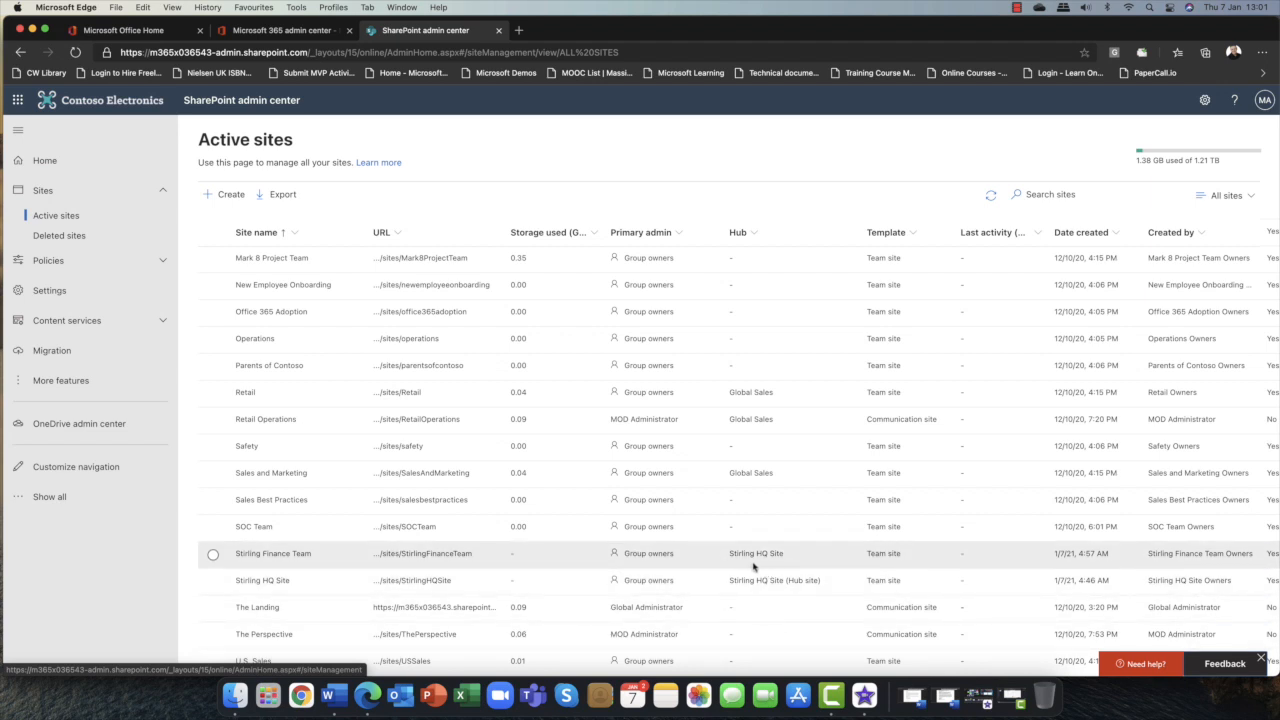
pyautogui.click(160, 190)
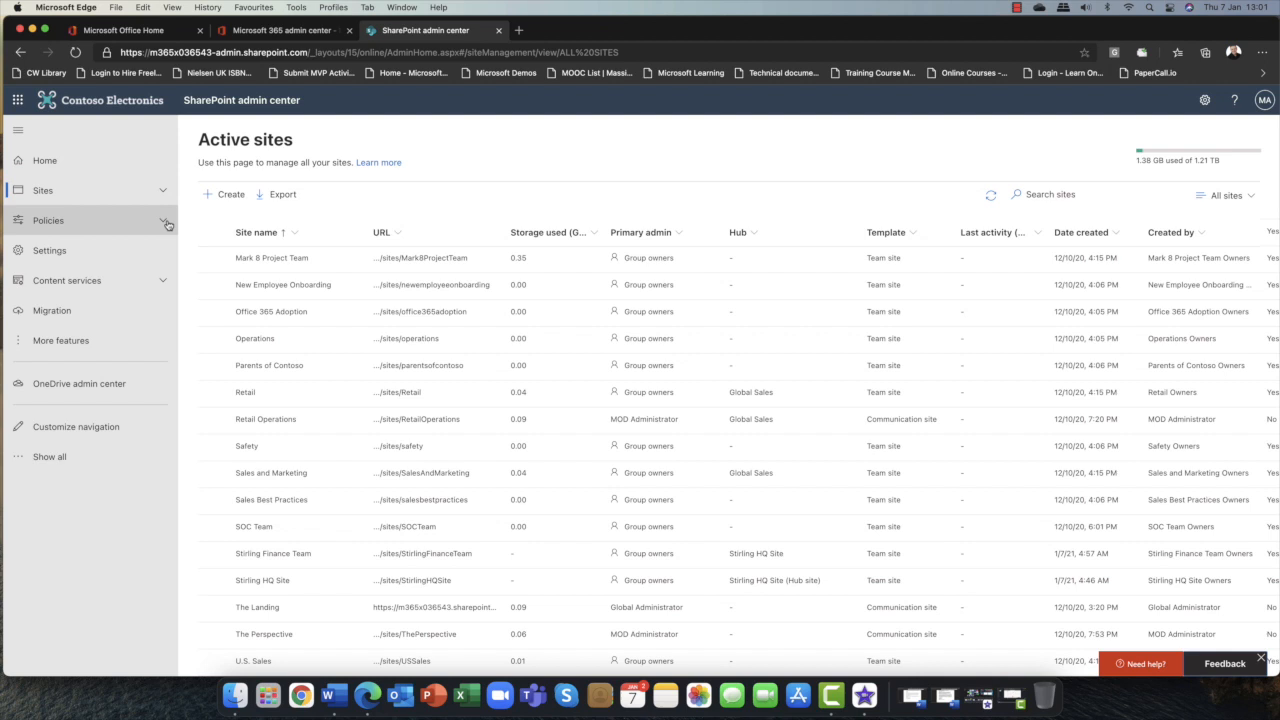
# Open the sharing policies and set SharePoint external sharing to New and existing guests.
pyautogui.click(164, 222)
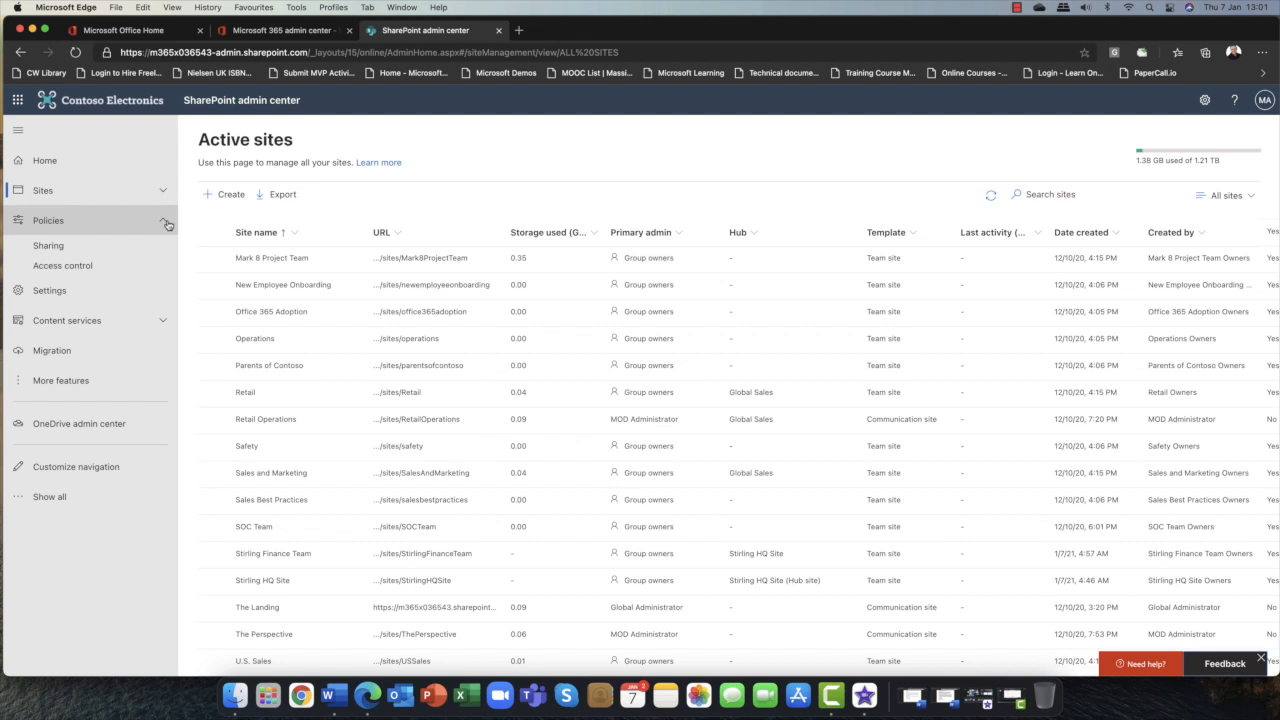
pyautogui.click(56, 253)
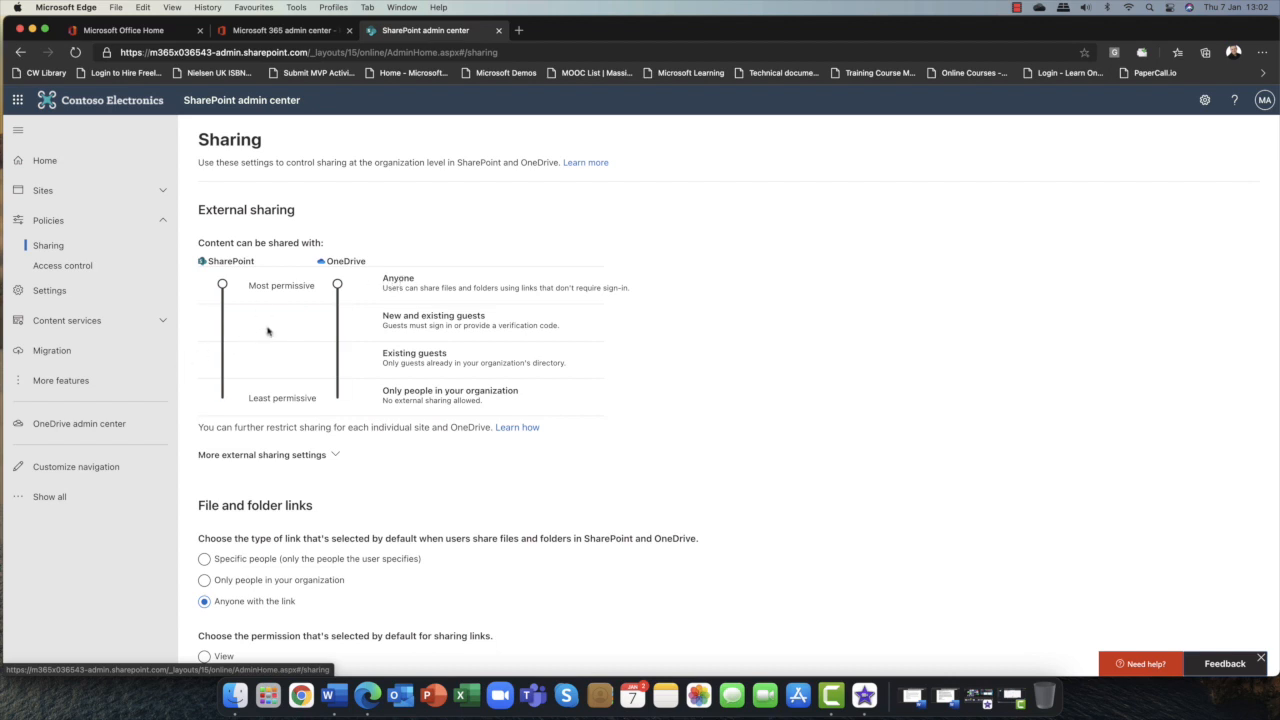
pyautogui.click(222, 321)
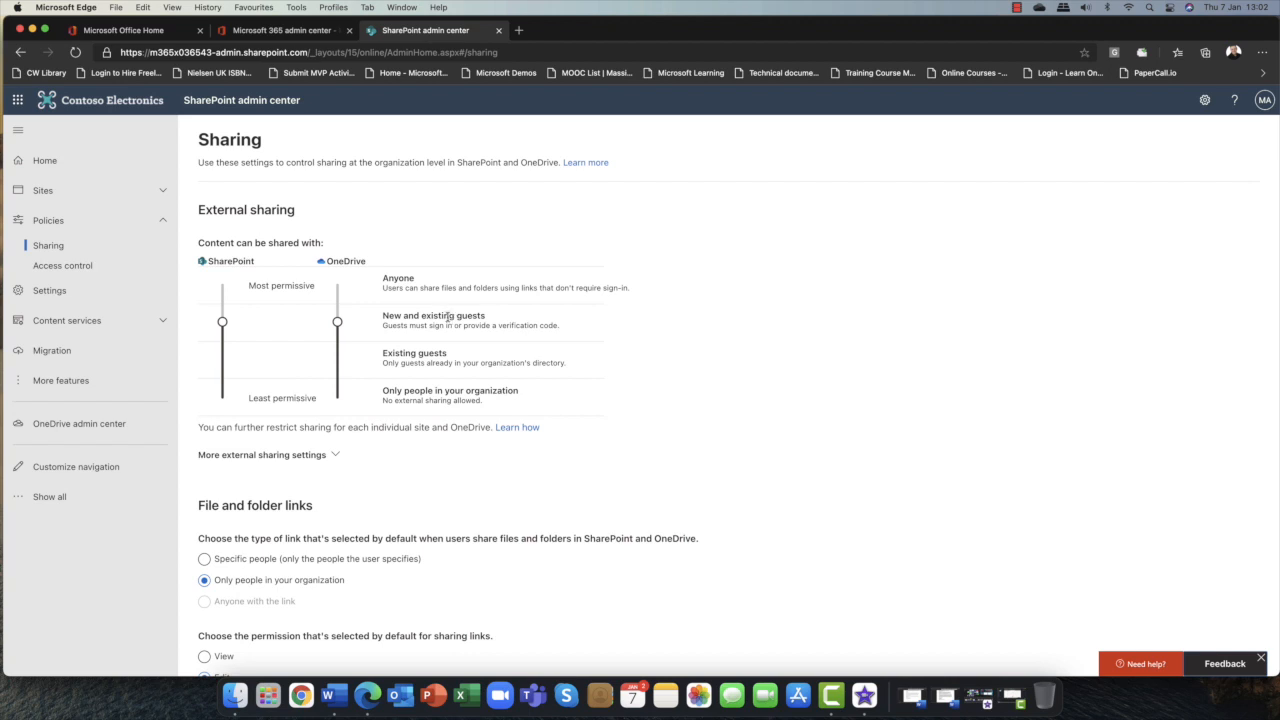
# Switch to the Microsoft 365 admin center and open the Azure Active Directory users list.
pyautogui.click(300, 33)
pyautogui.scroll(-2, 95, 280)
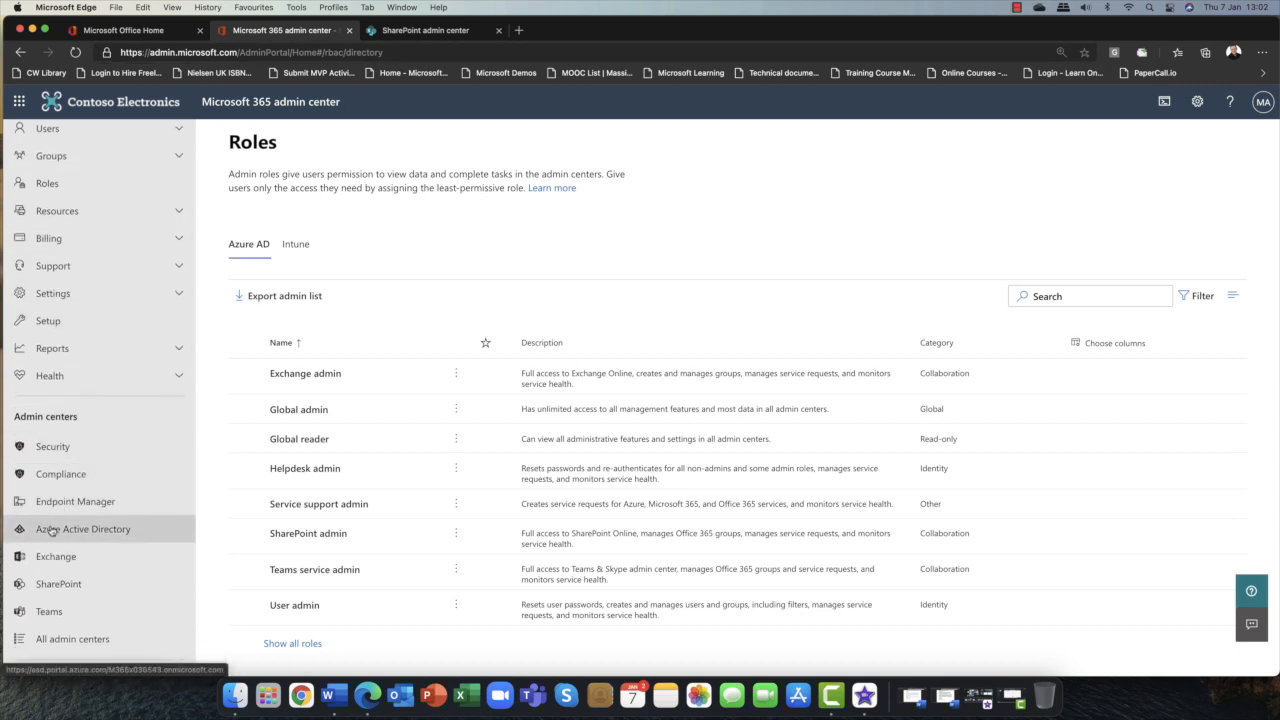
pyautogui.click(110, 532)
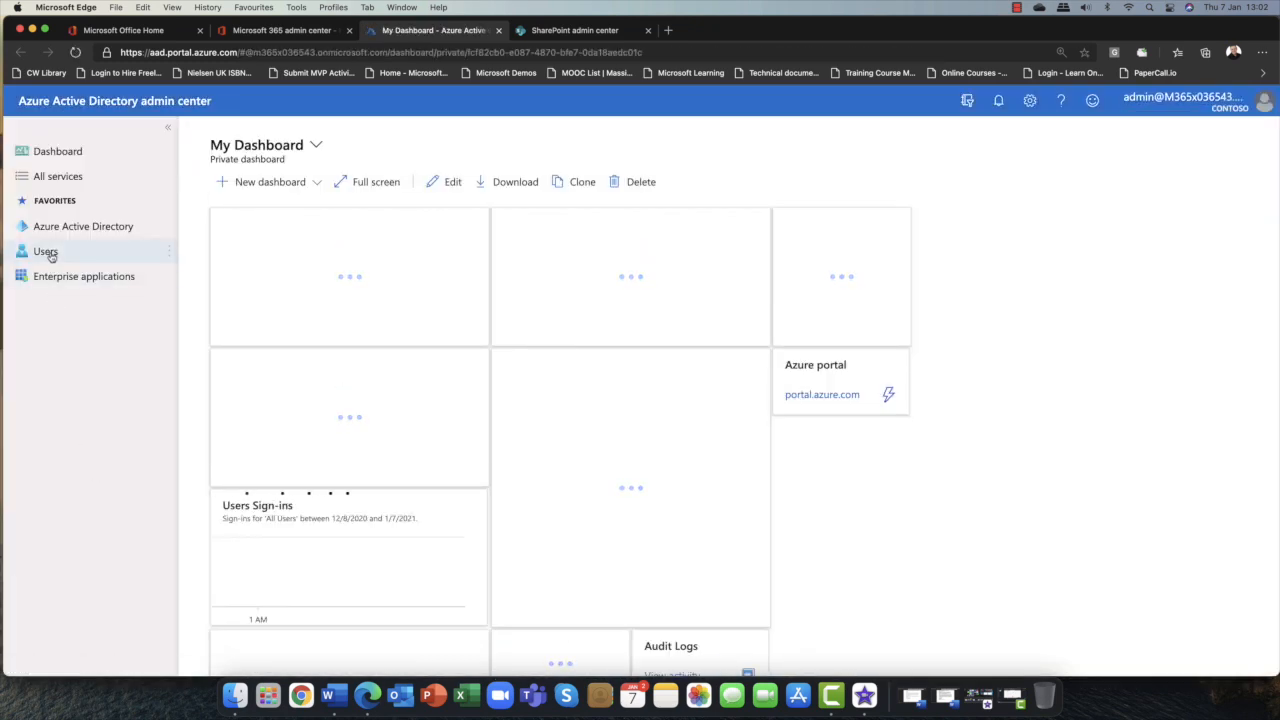
pyautogui.click(46, 252)
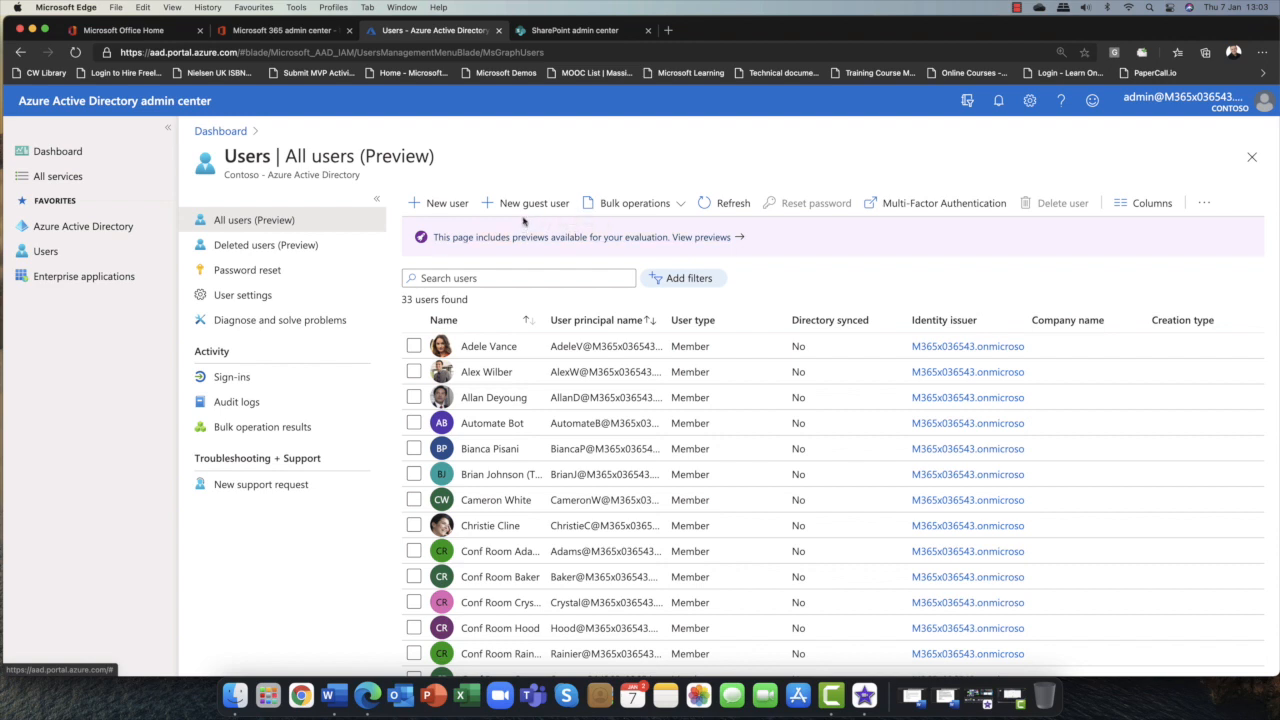
# Close the Azure AD tab and show all admin roles in the Microsoft 365 admin center.
pyautogui.click(497, 31)
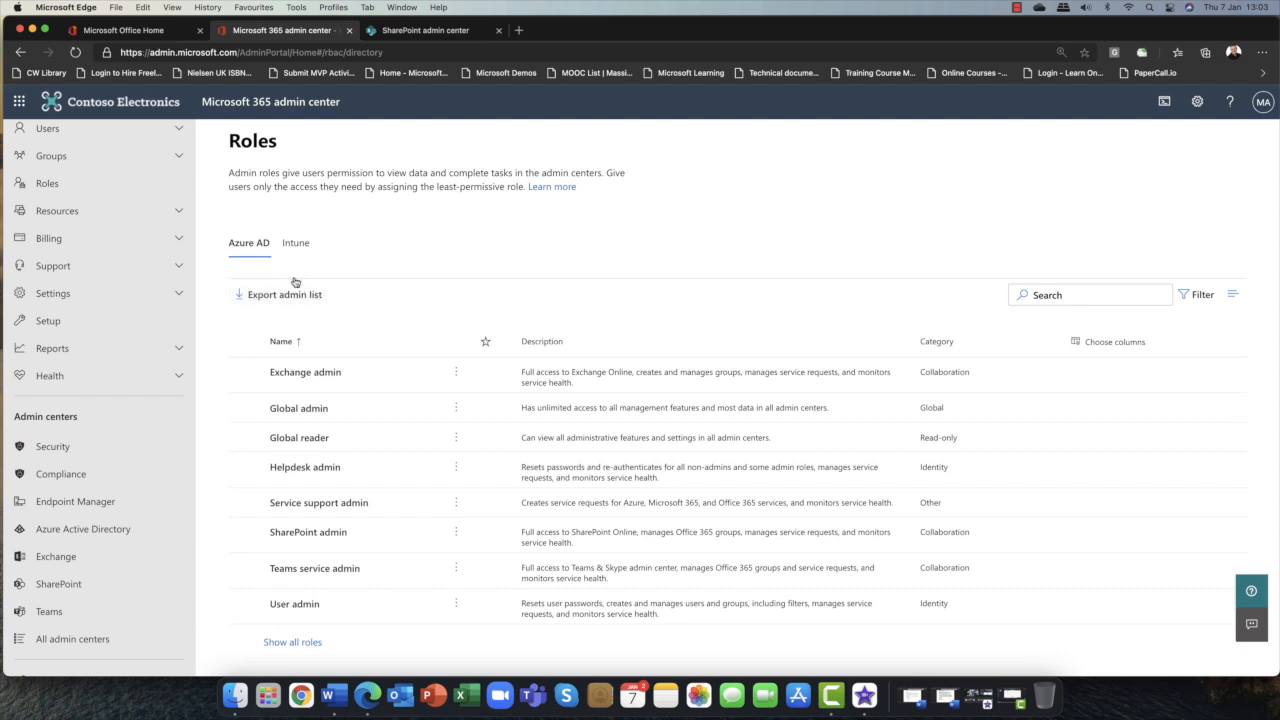
pyautogui.click(292, 642)
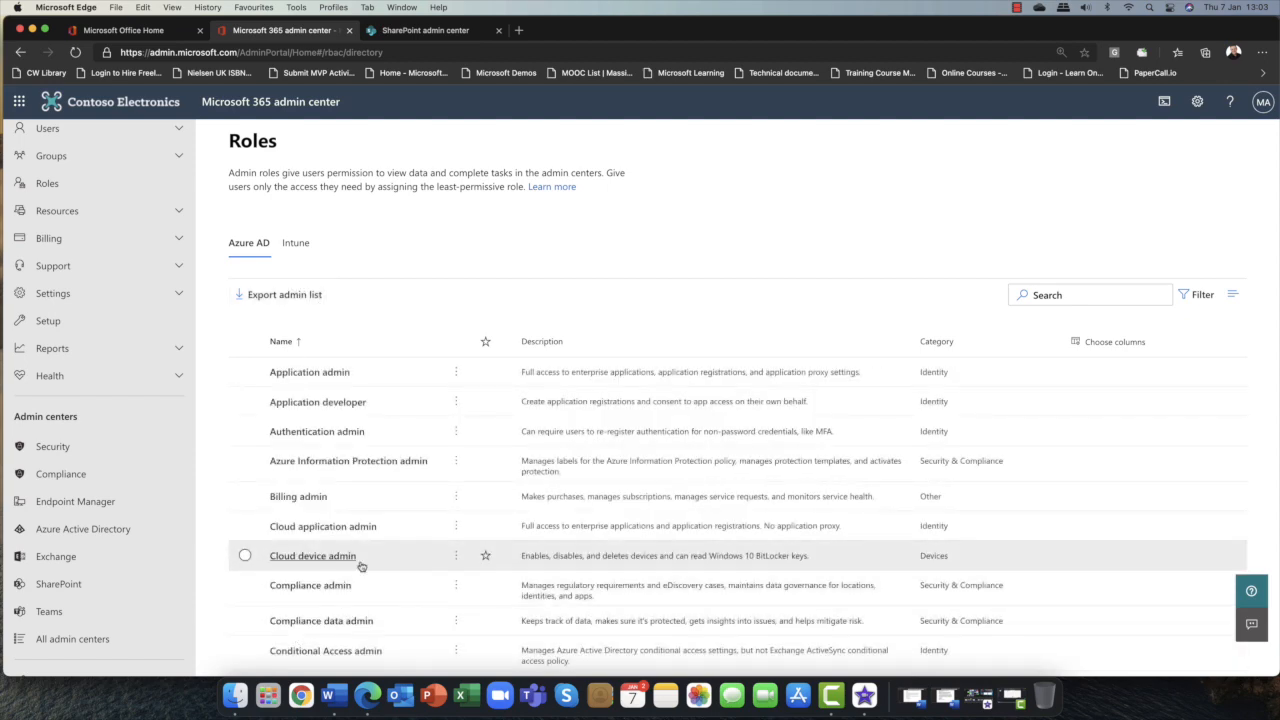
pyautogui.scroll(-10, 361, 566)
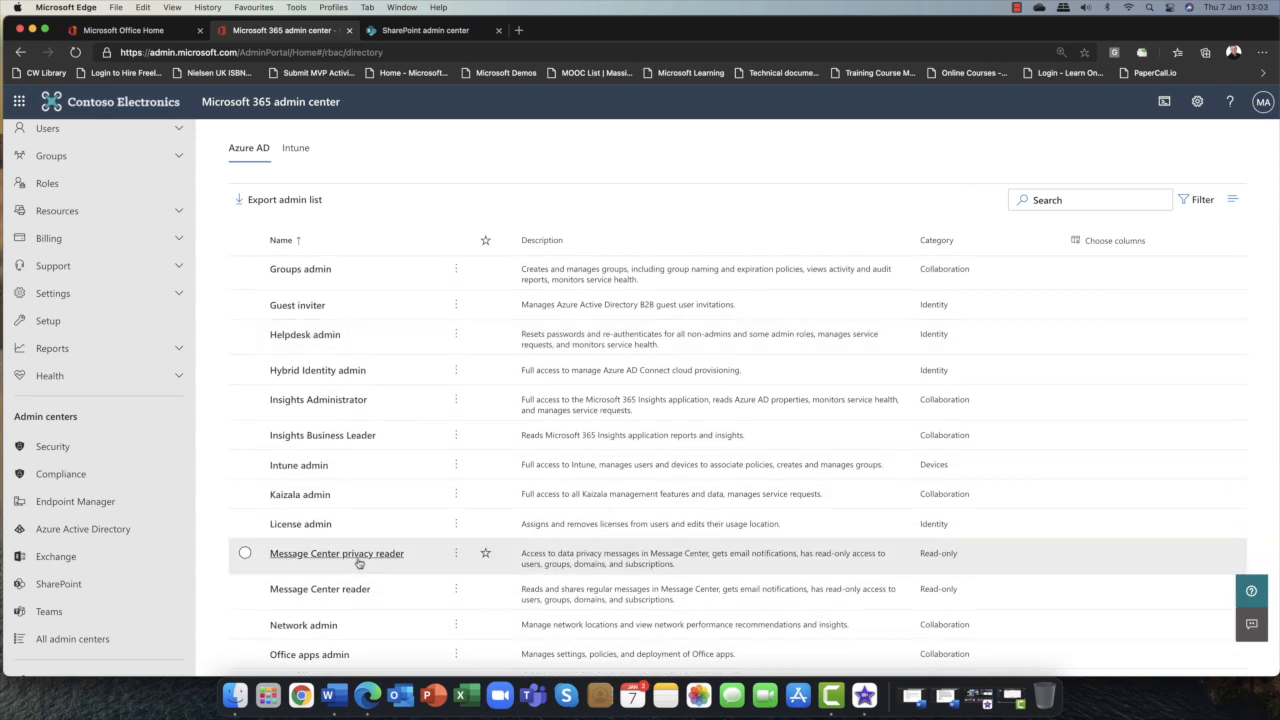
pyautogui.scroll(3, 355, 445)
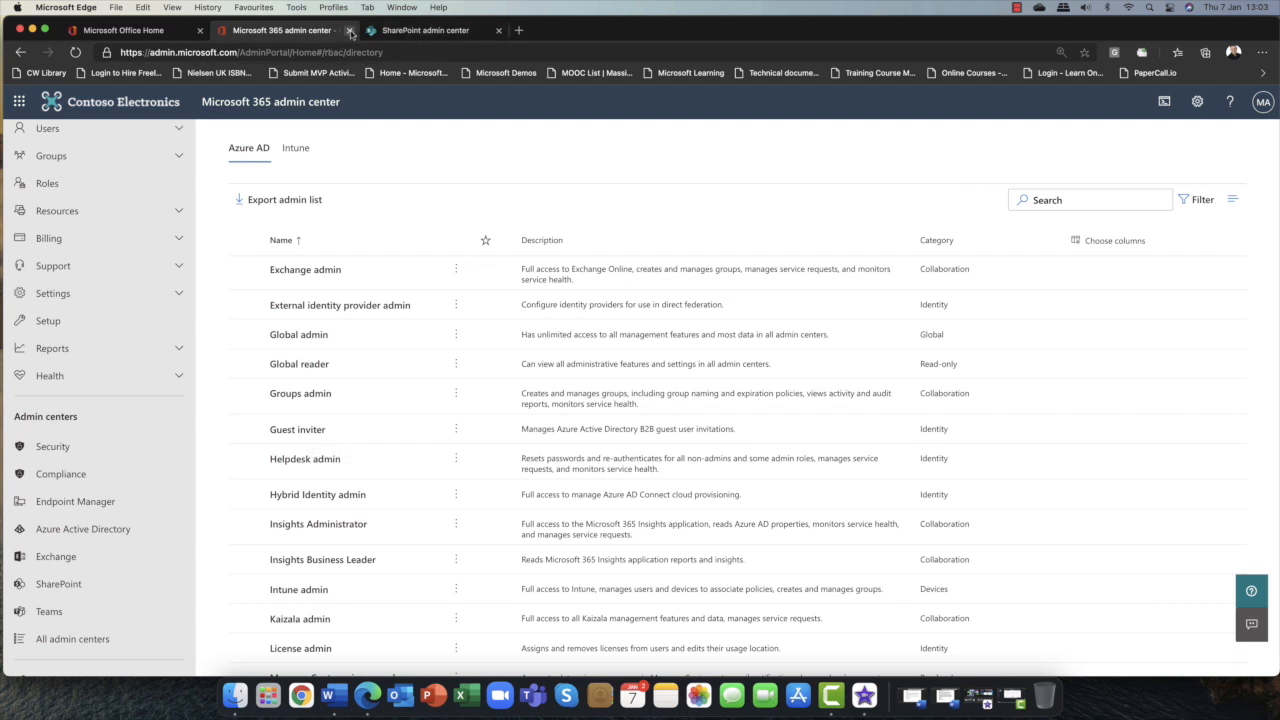
# Return to the SharePoint sharing policy and lower SharePoint and OneDrive sharing to Only people in your organization.
pyautogui.click(409, 32)
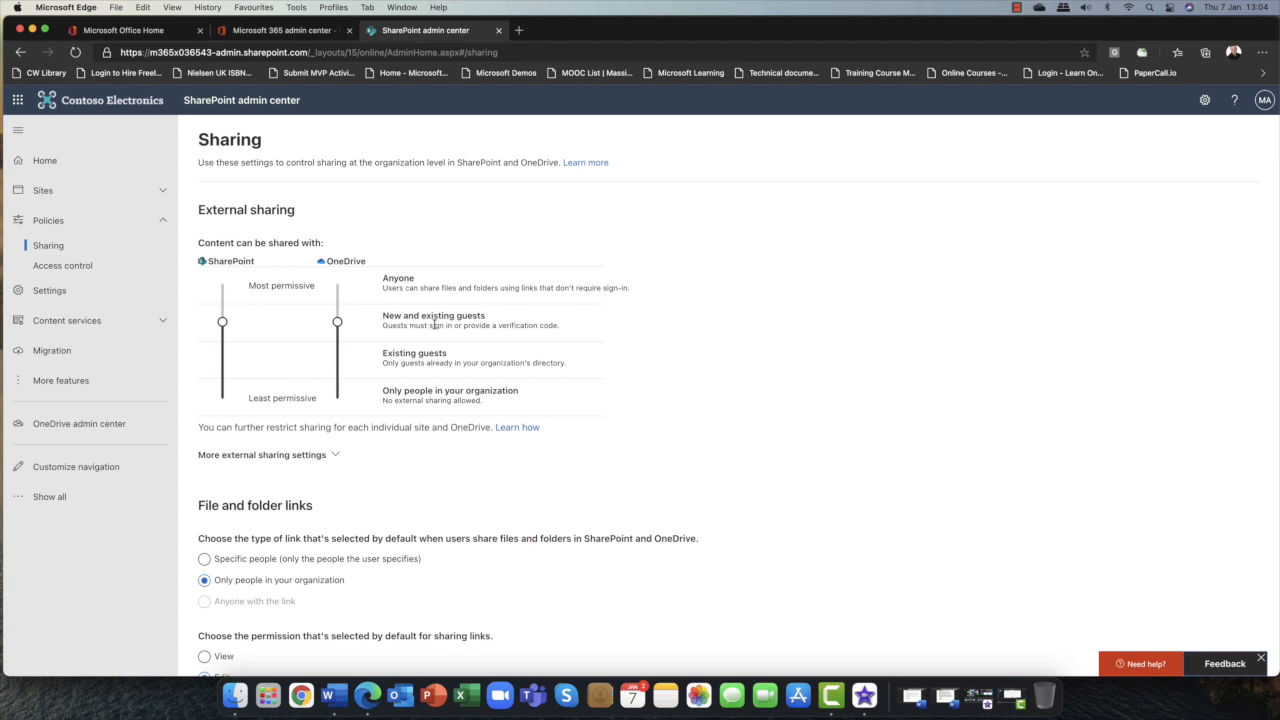
pyautogui.click(337, 360)
pyautogui.click(222, 360)
pyautogui.moveTo(385, 353); pyautogui.dragTo(454, 356)
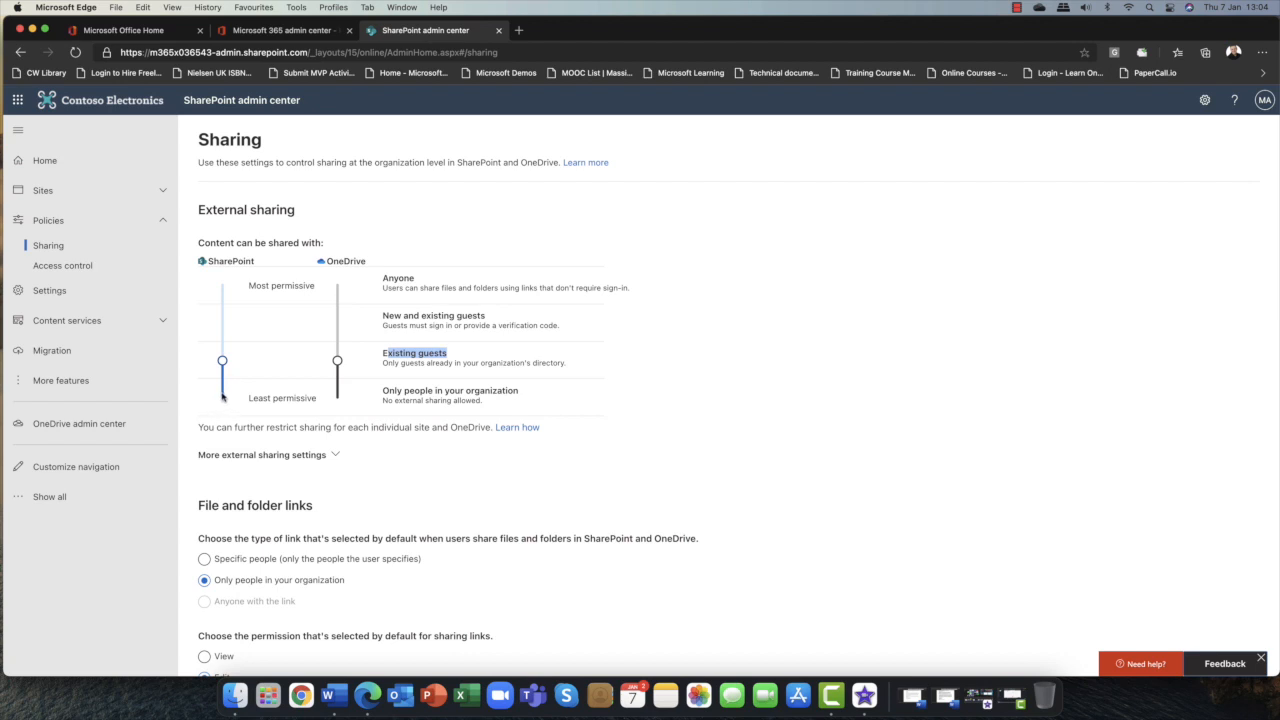
pyautogui.click(221, 397)
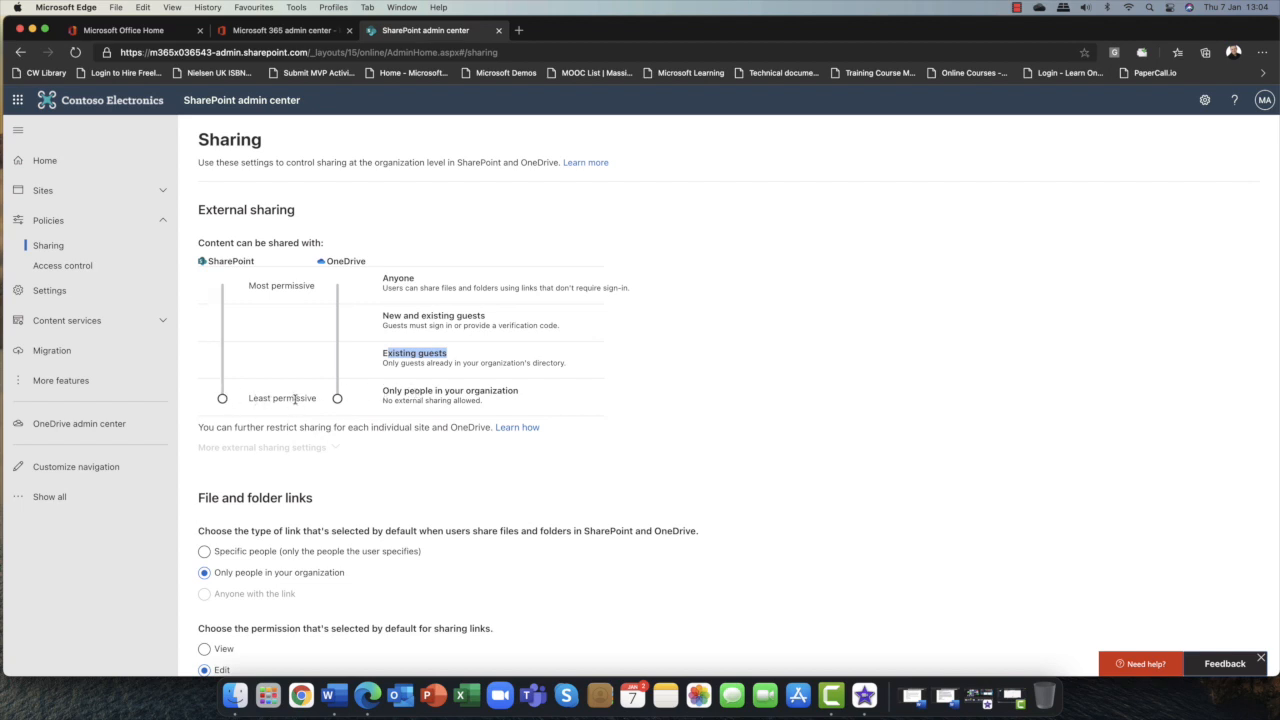
# Set SharePoint and OneDrive external sharing to New and existing guests and save the sharing settings.
pyautogui.scroll(-2, 296, 398)
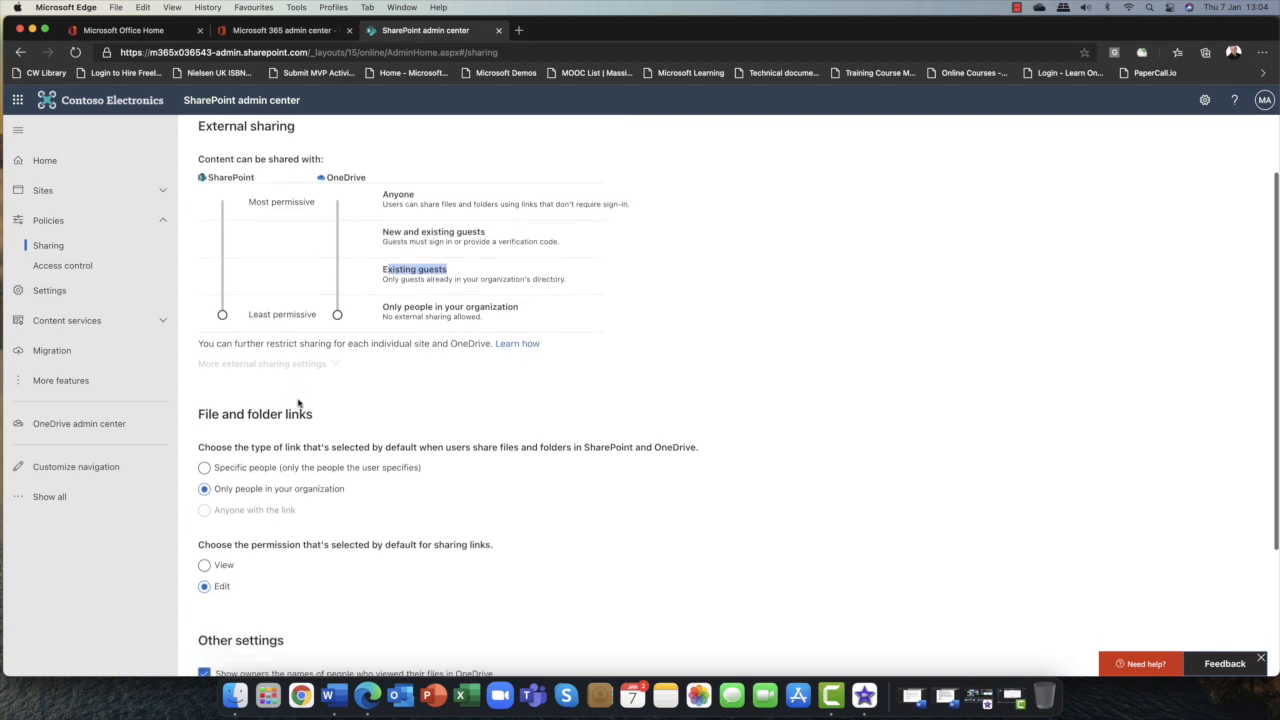
pyautogui.scroll(-3, 298, 403)
pyautogui.scroll(3, 298, 403)
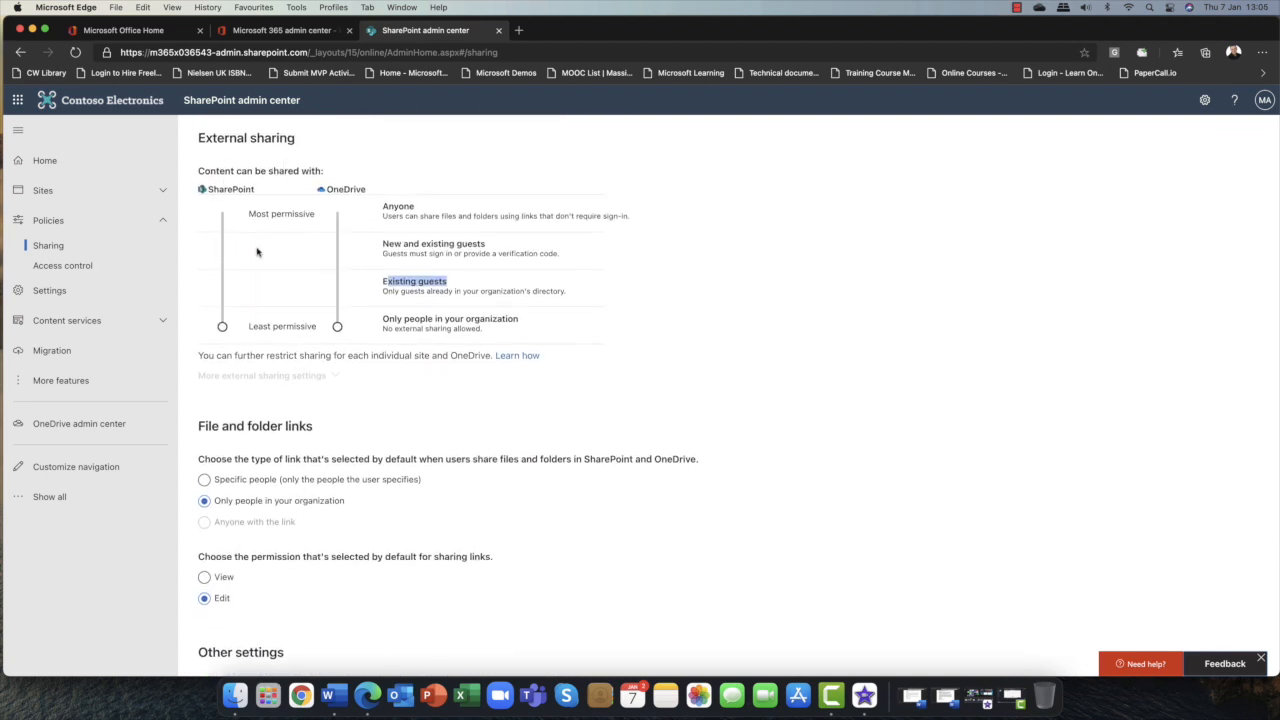
pyautogui.click(224, 250)
pyautogui.click(337, 250)
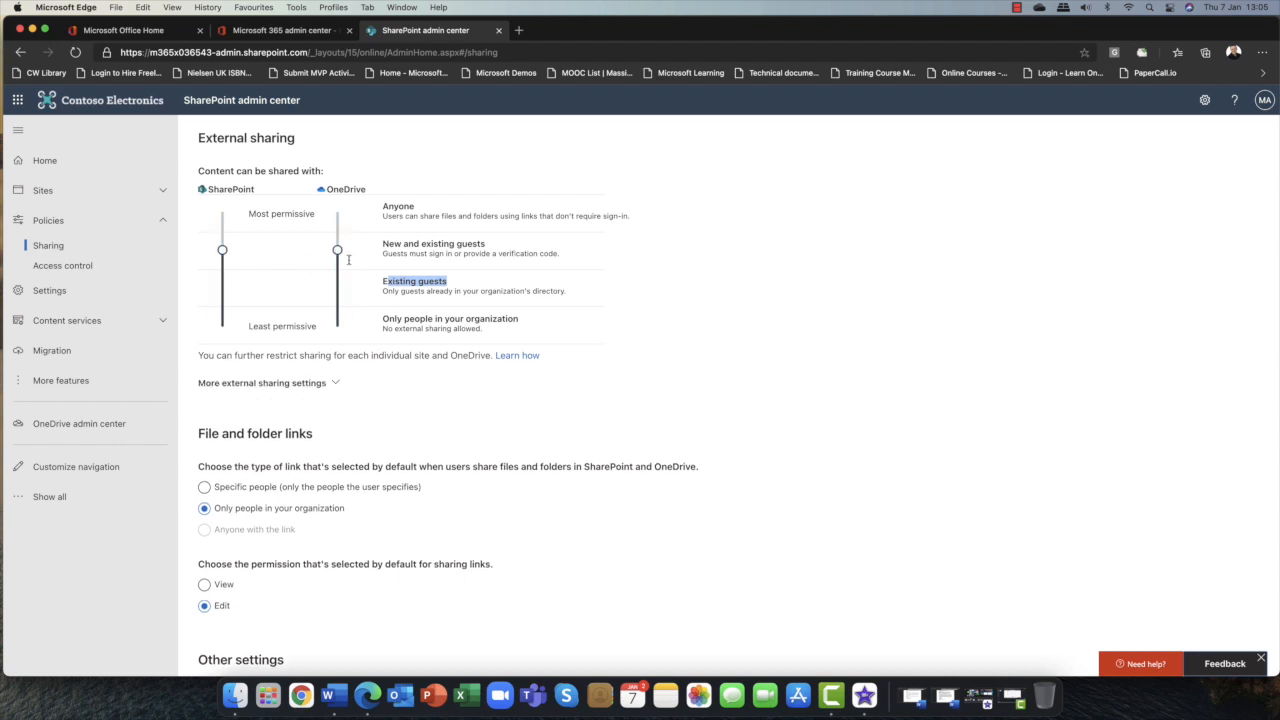
pyautogui.click(494, 251)
pyautogui.scroll(-5, 407, 210)
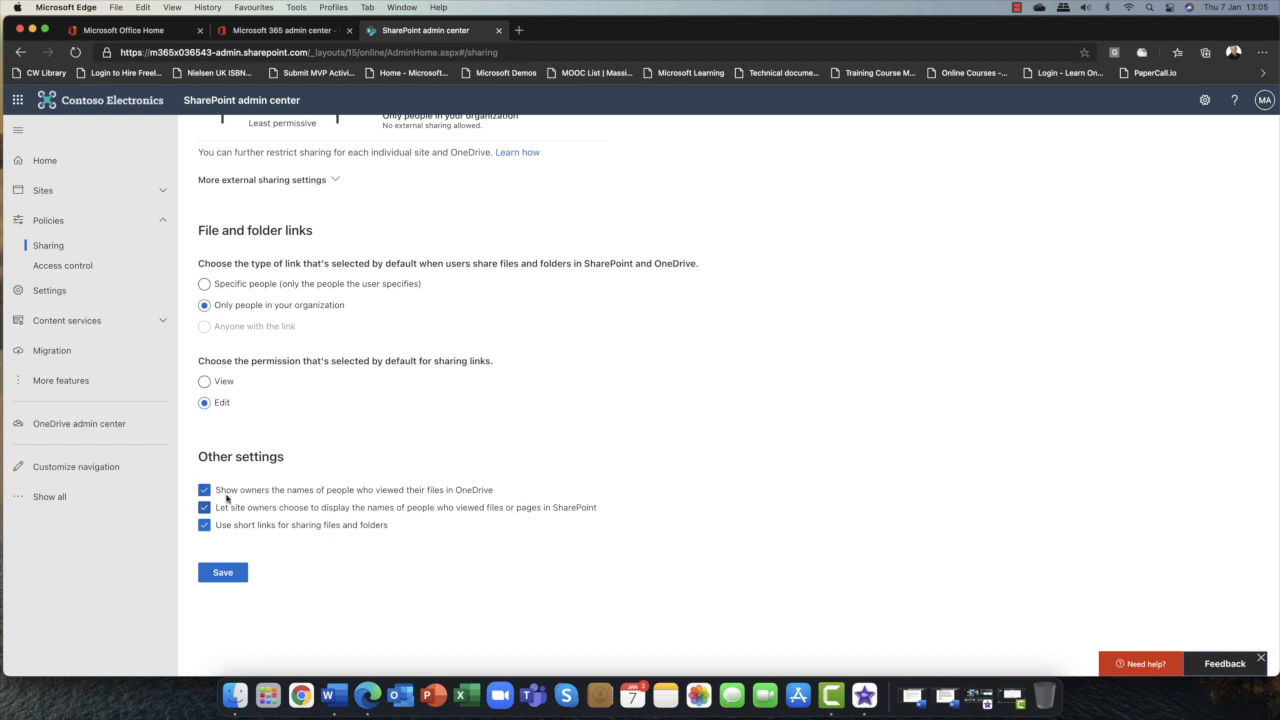
pyautogui.scroll(2, 269, 514)
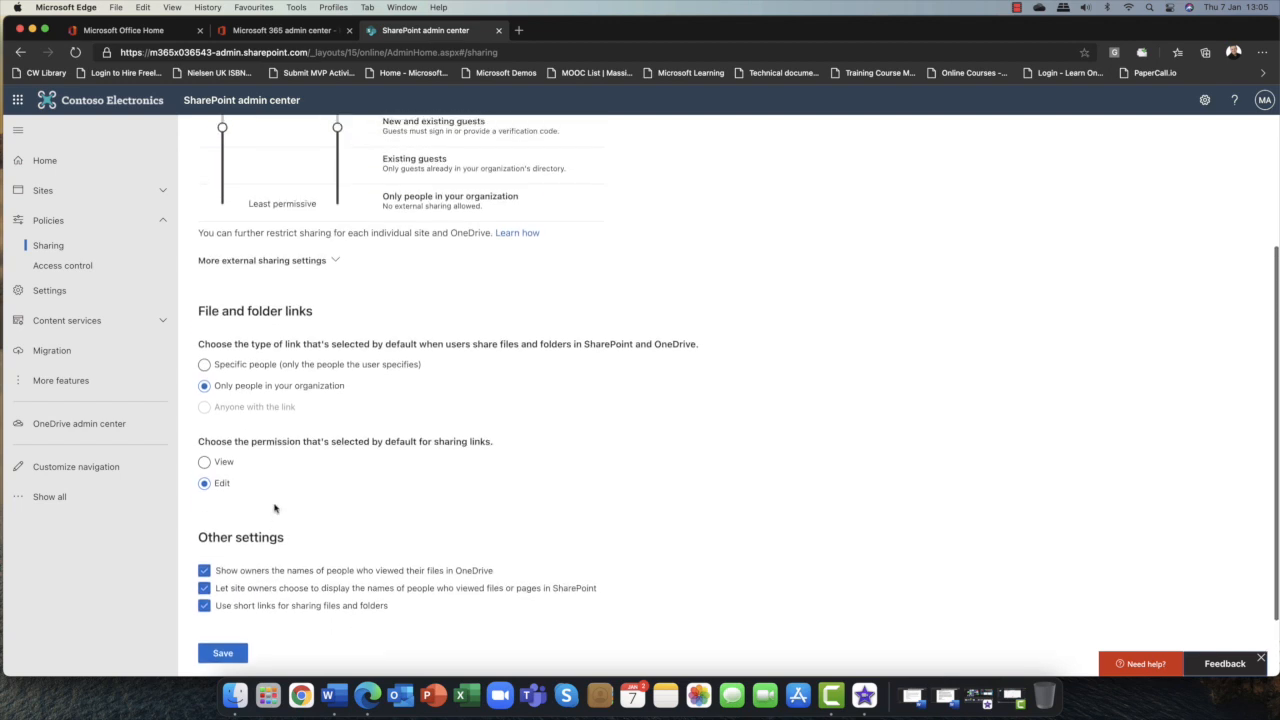
pyautogui.click(224, 654)
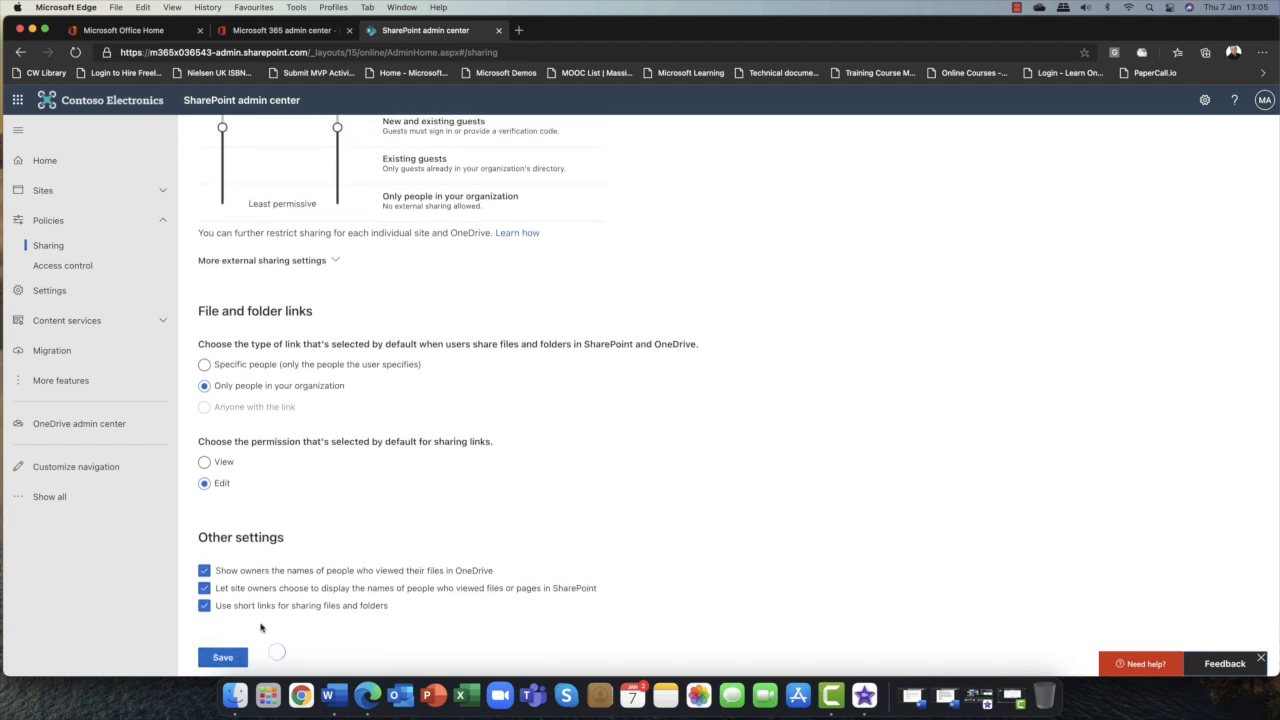
# Restrict external sharing for the Stirling Finance Team site to Only people in your organization and save.
pyautogui.scroll(5, 473, 487)
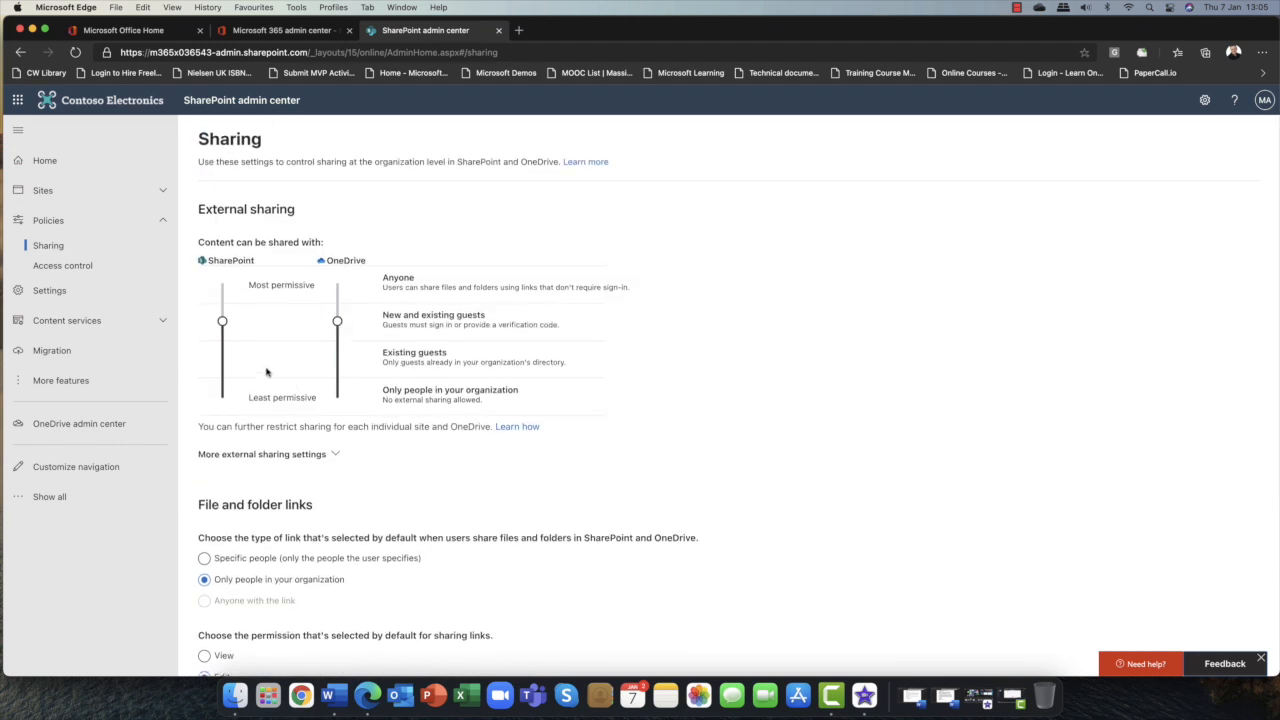
pyautogui.click(162, 223)
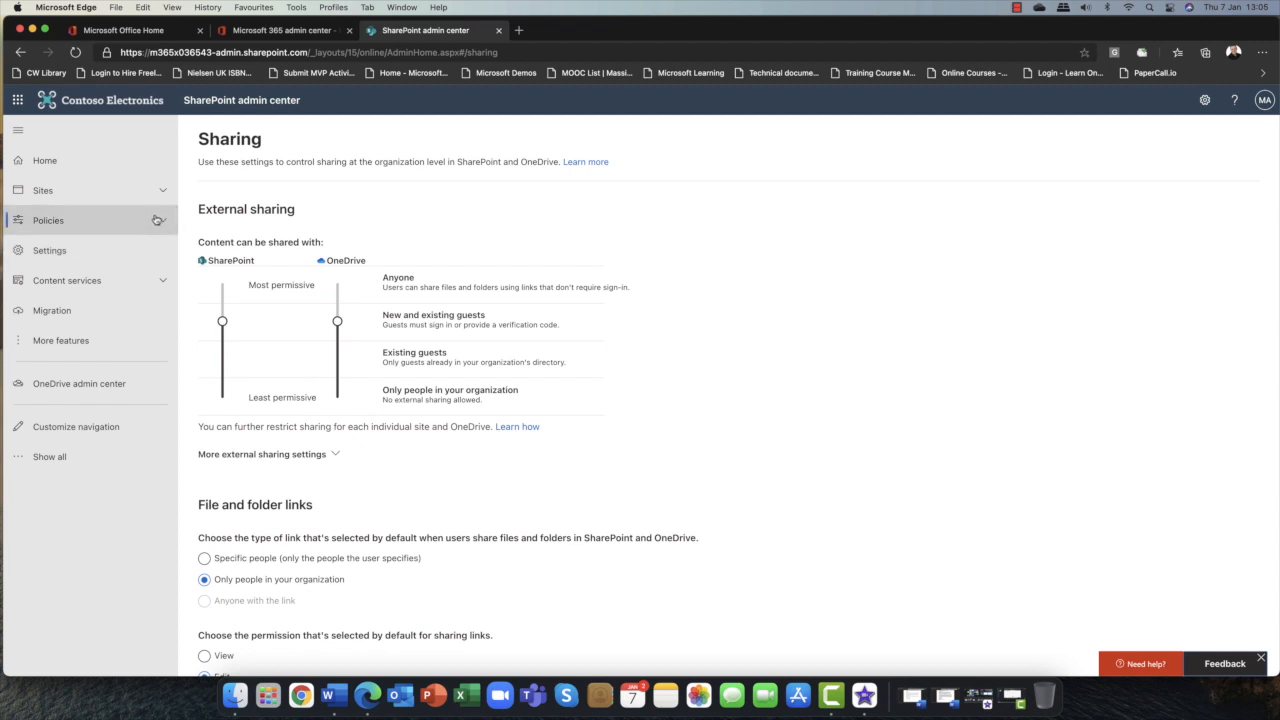
pyautogui.click(160, 192)
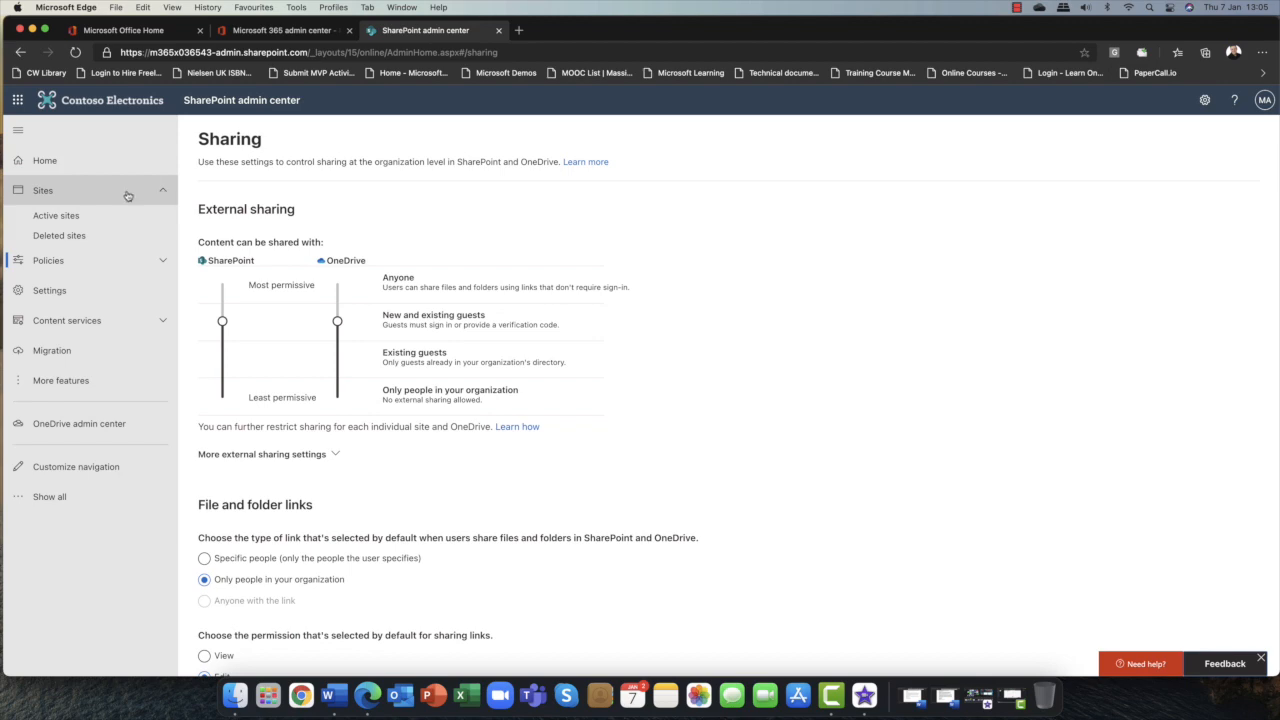
pyautogui.click(56, 215)
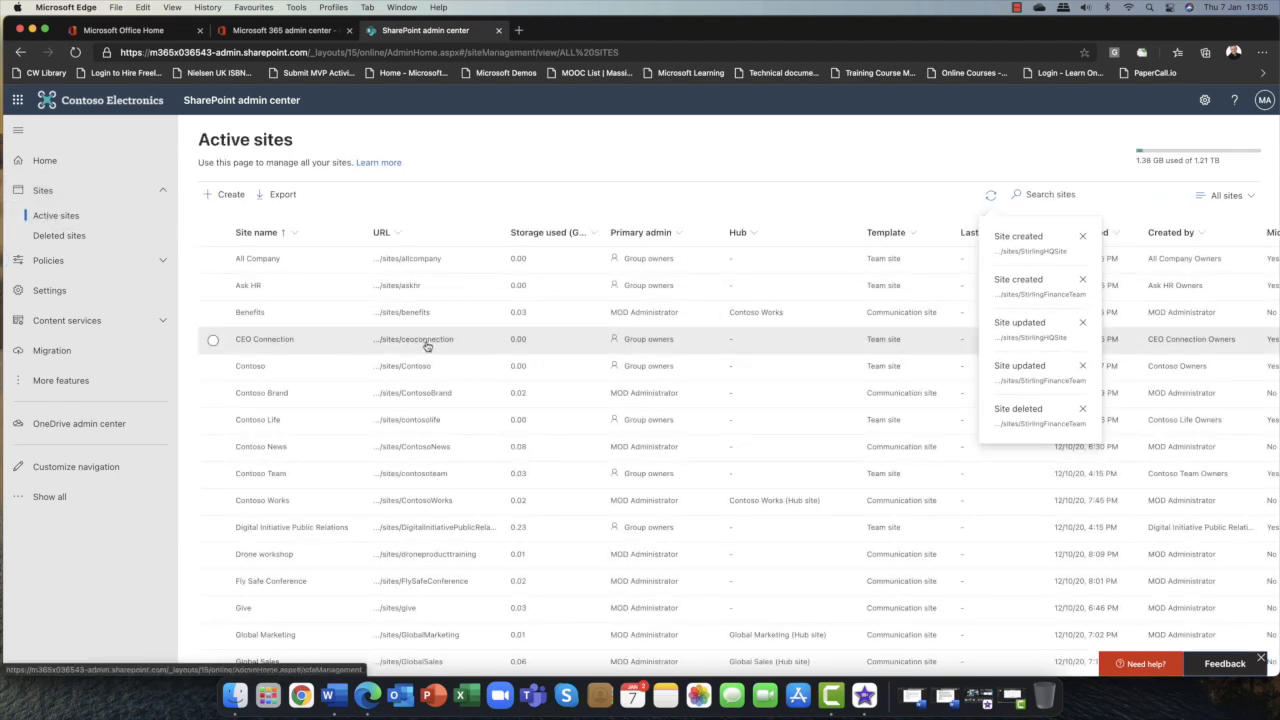
pyautogui.scroll(-5, 390, 500)
pyautogui.scroll(-3, 393, 513)
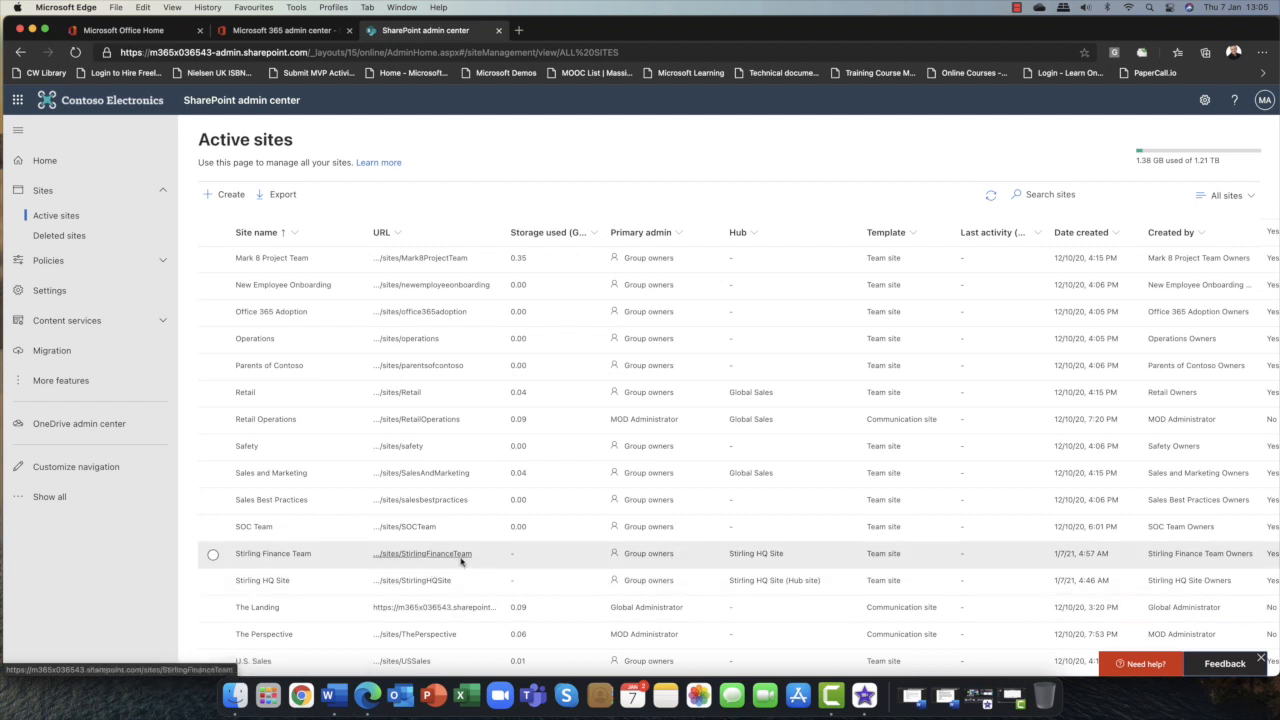
pyautogui.click(213, 555)
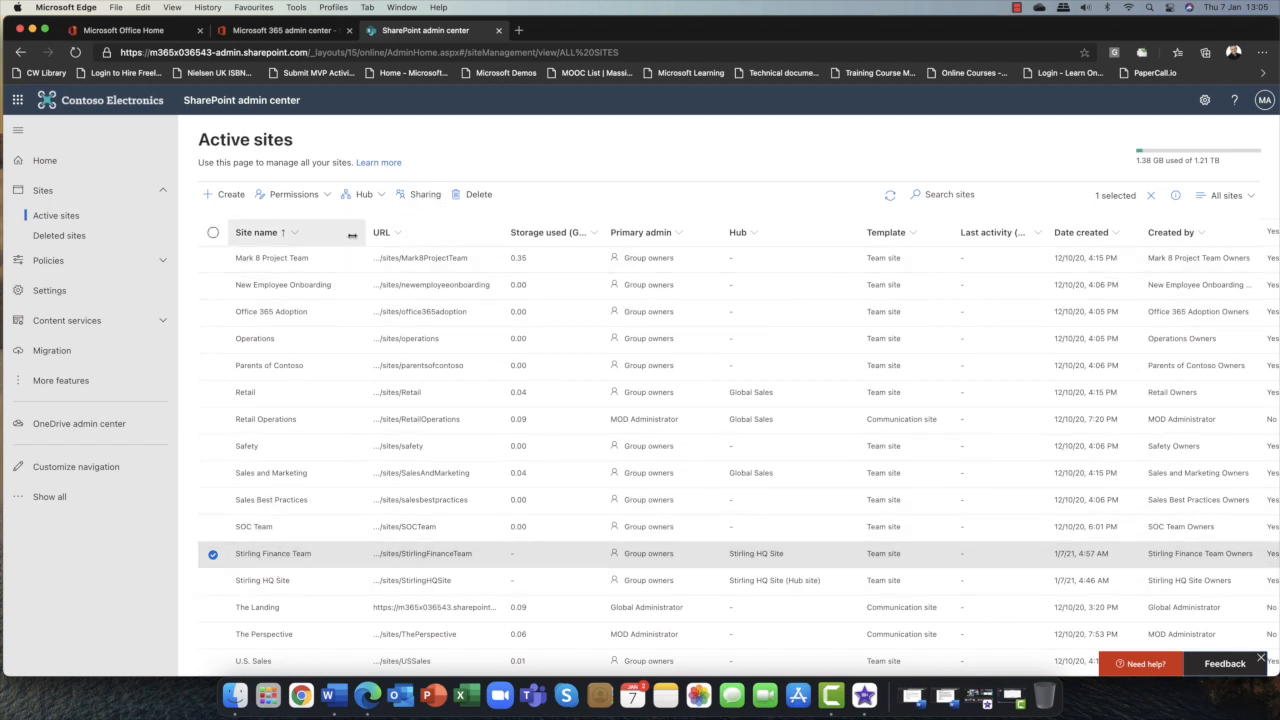
pyautogui.click(270, 553)
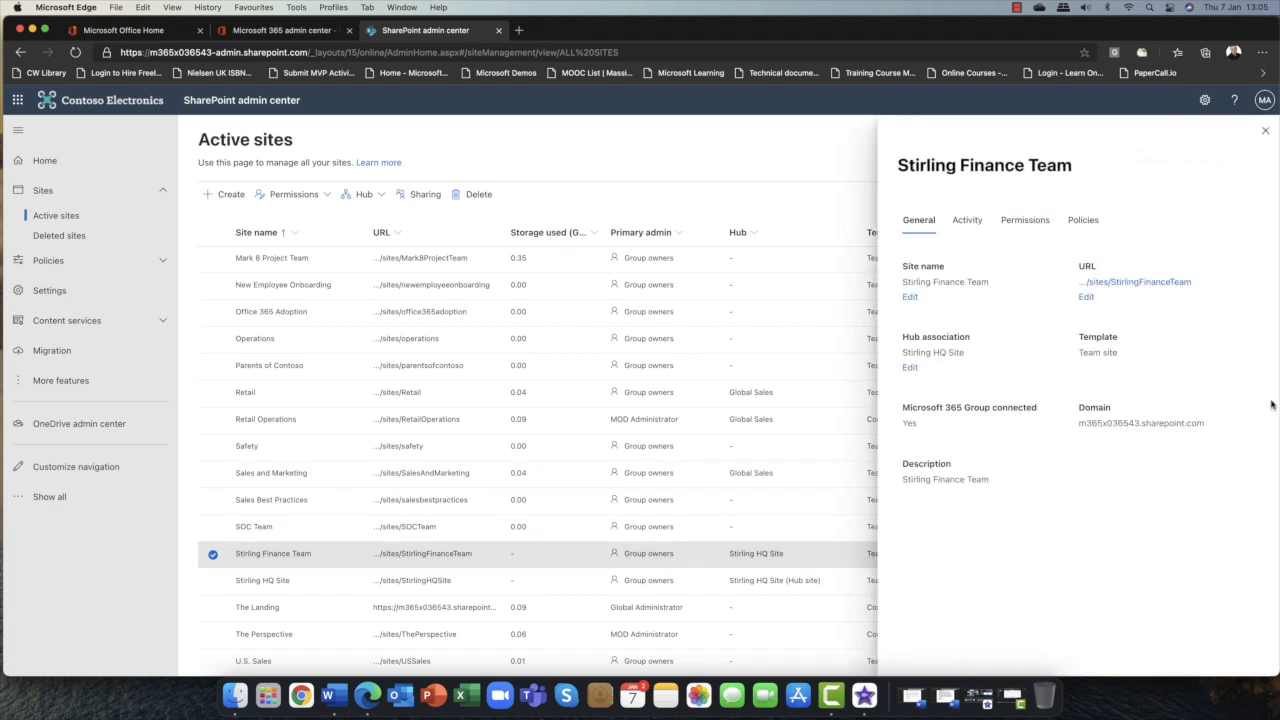
pyautogui.click(1089, 224)
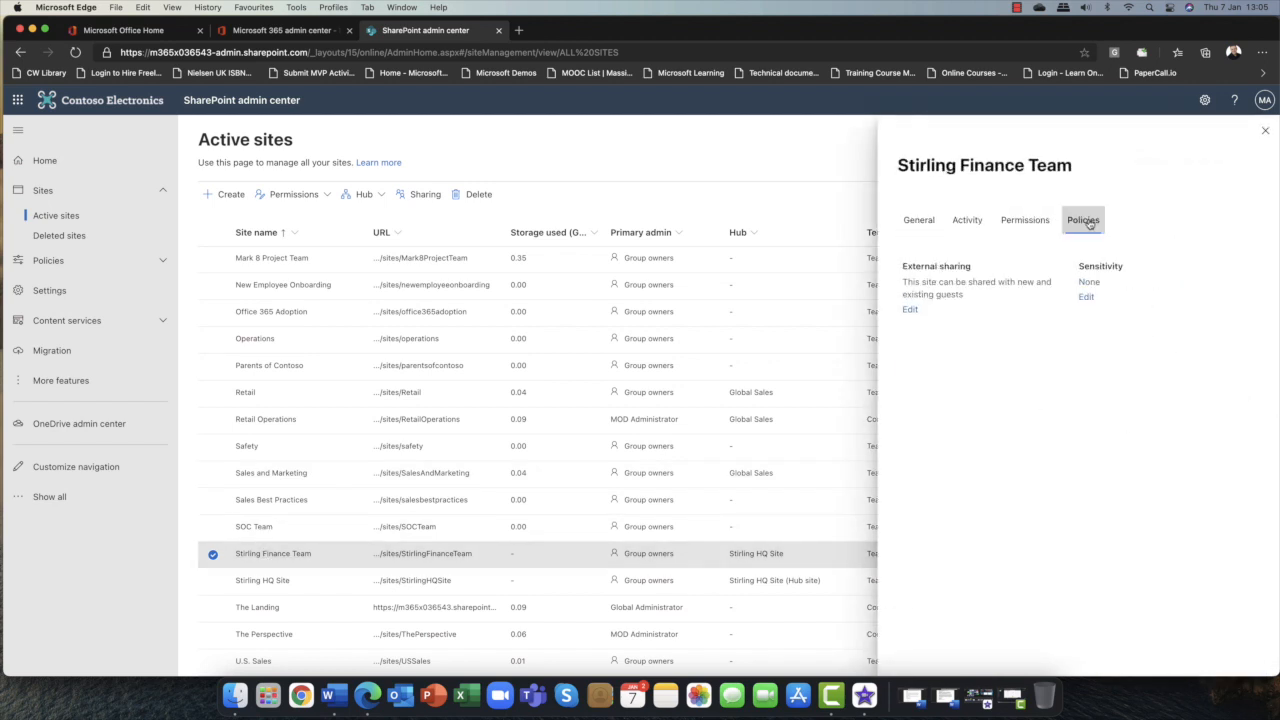
pyautogui.click(910, 311)
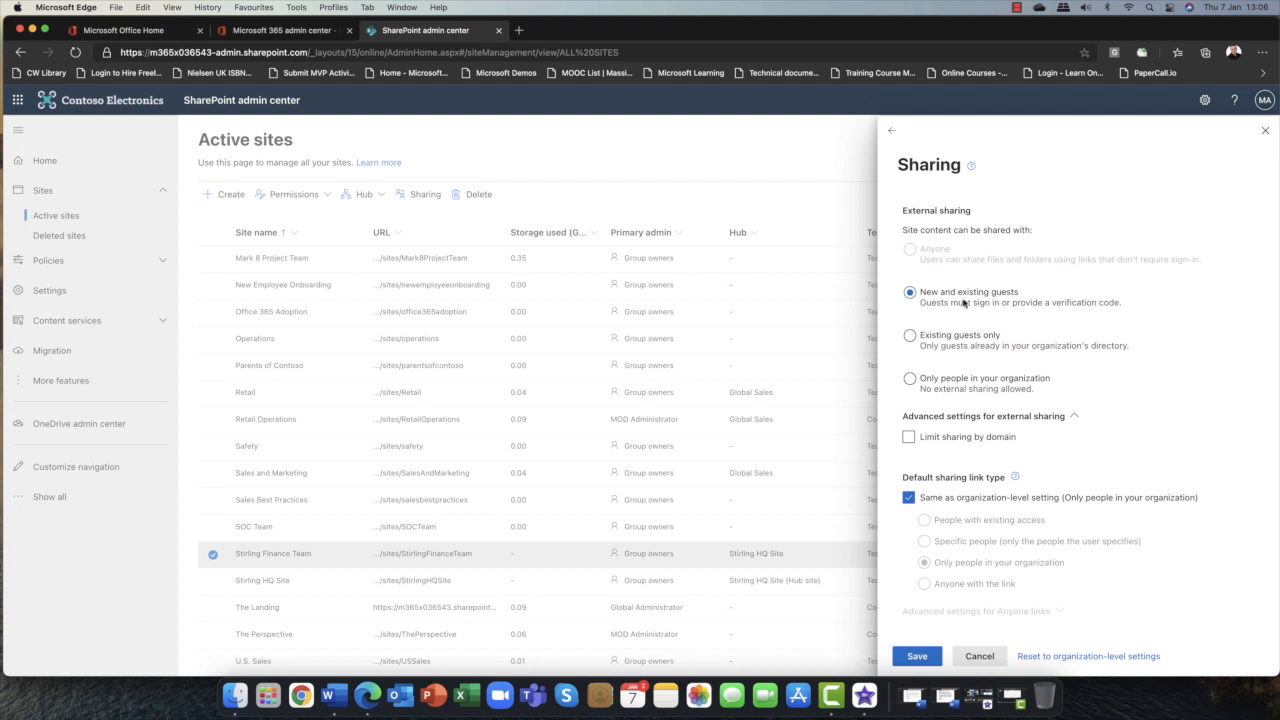
pyautogui.click(909, 379)
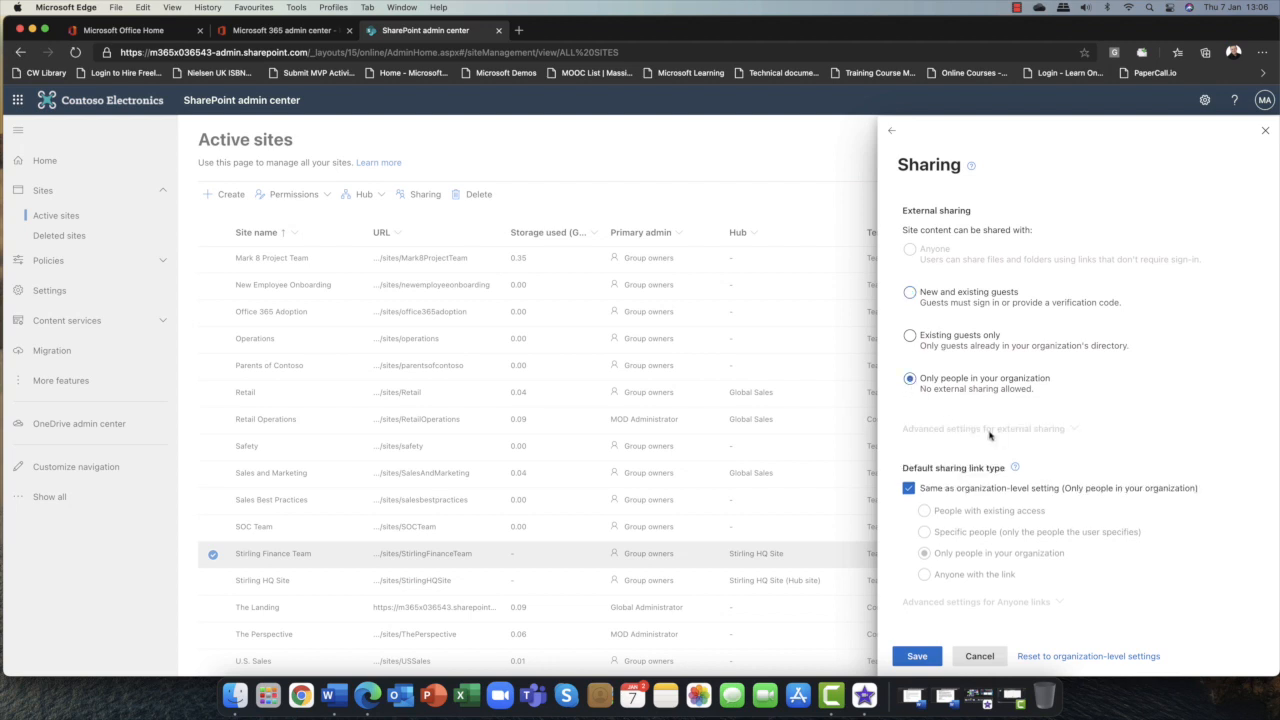
pyautogui.click(916, 655)
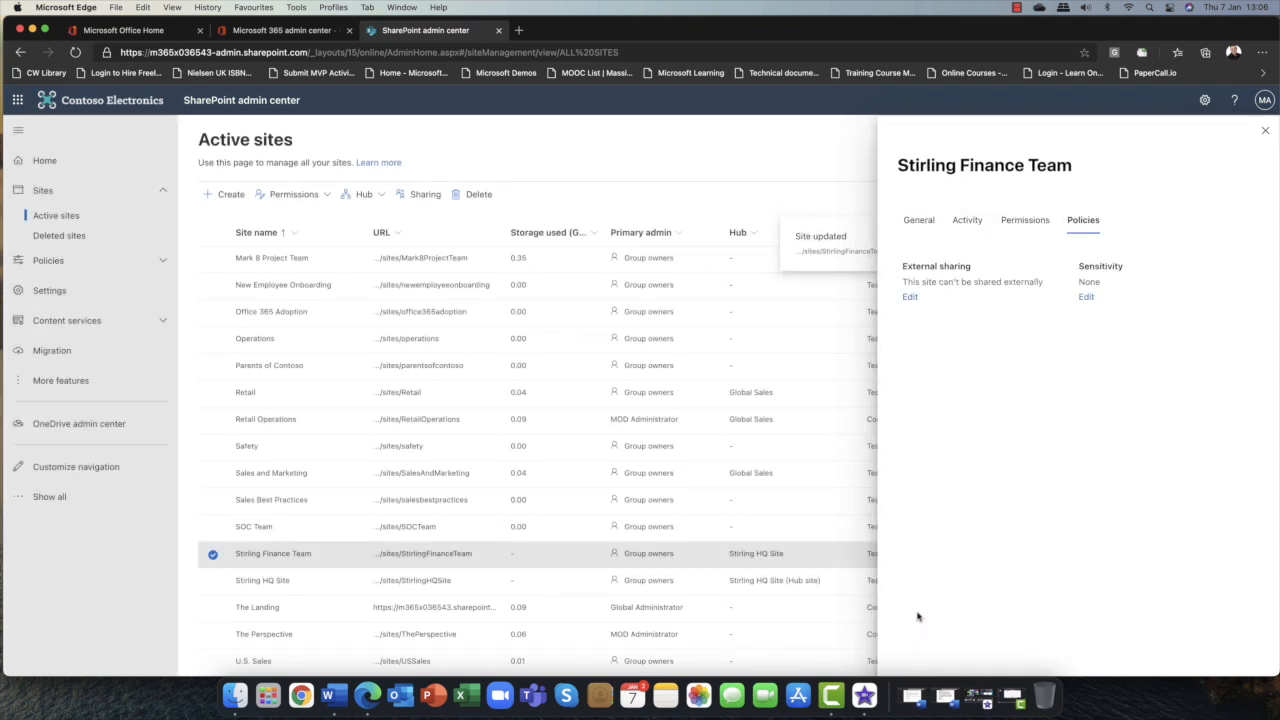
pyautogui.click(1265, 130)
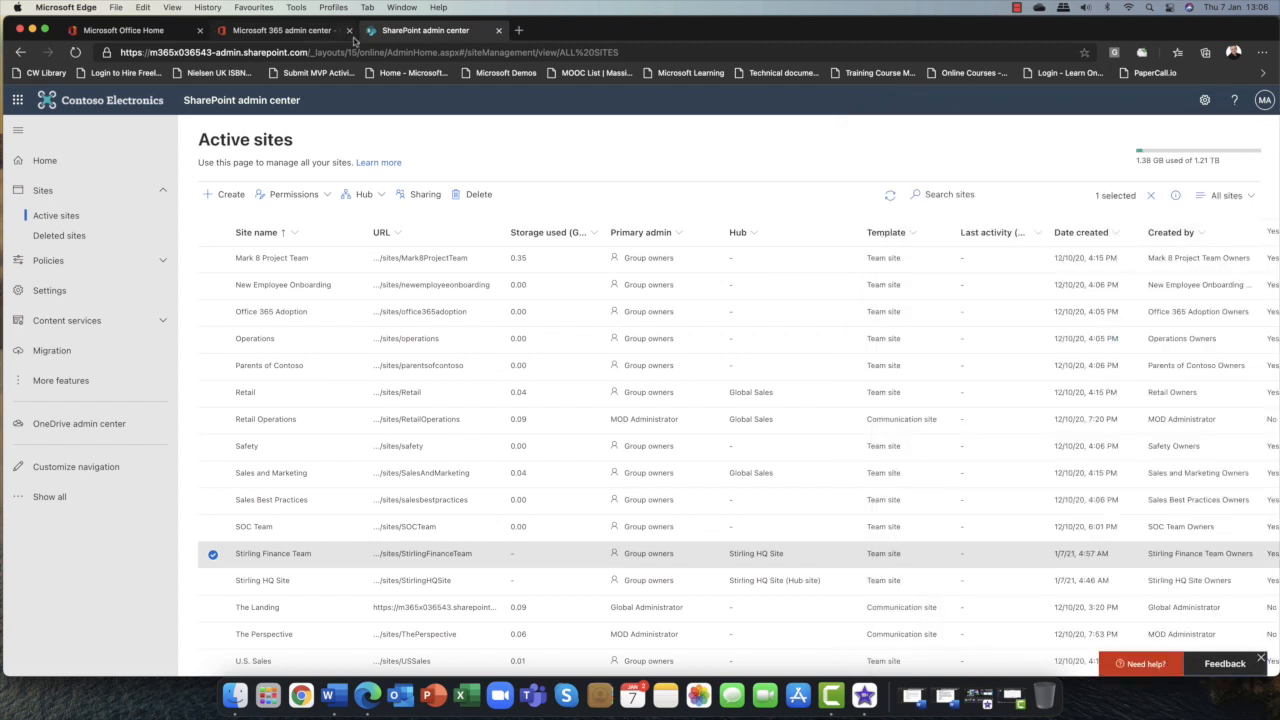
# Return to the organization-level Sharing policy page.
pyautogui.click(70, 222)
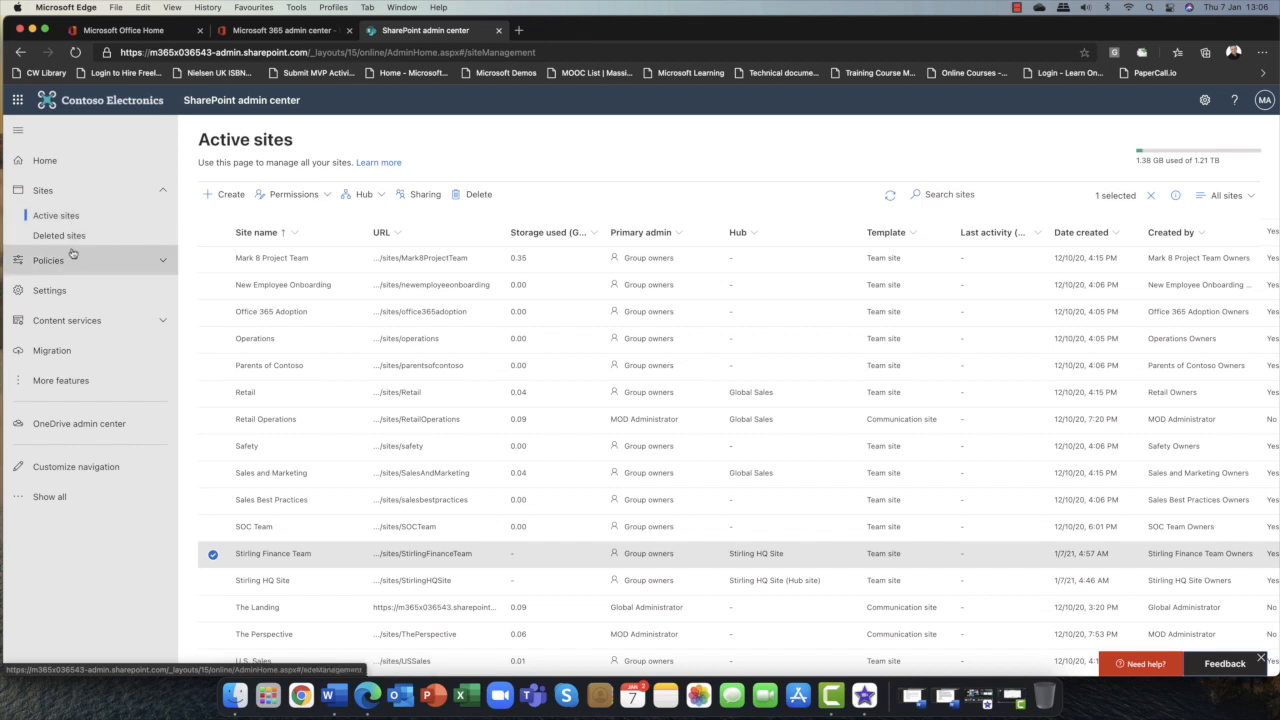
pyautogui.click(76, 262)
pyautogui.click(52, 286)
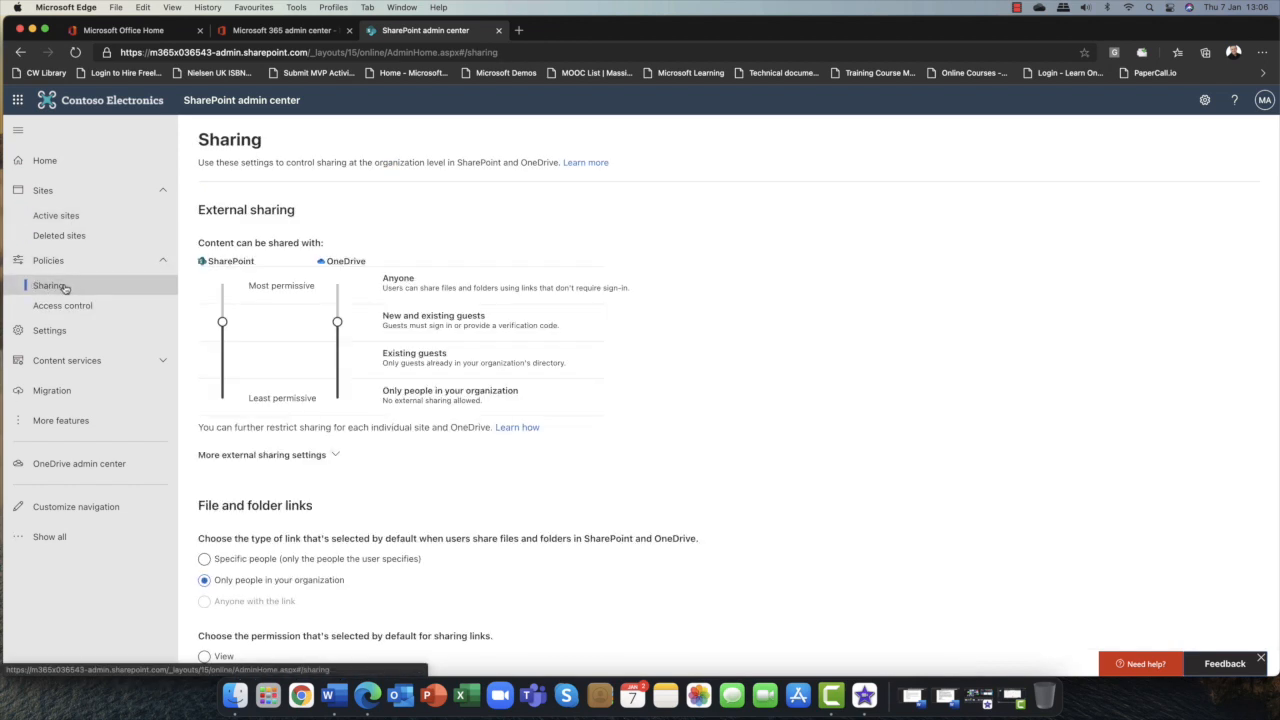
pyautogui.click(163, 262)
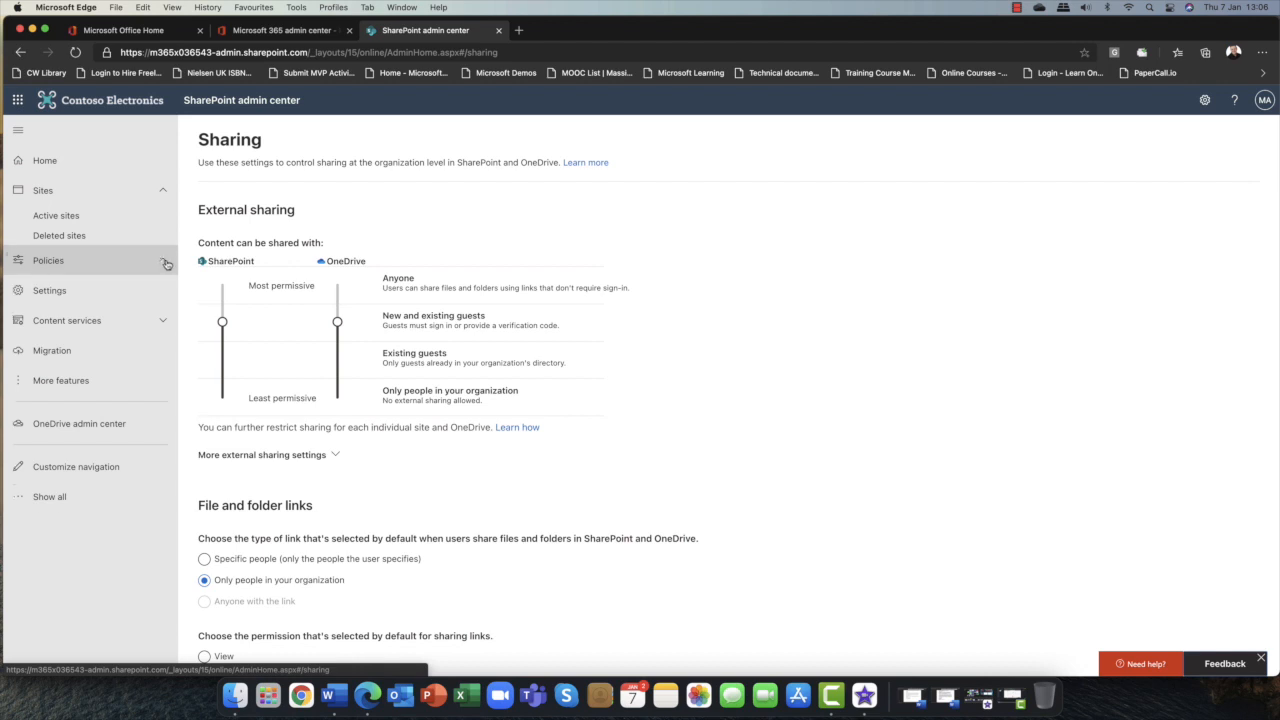
pyautogui.click(164, 191)
pyautogui.click(165, 193)
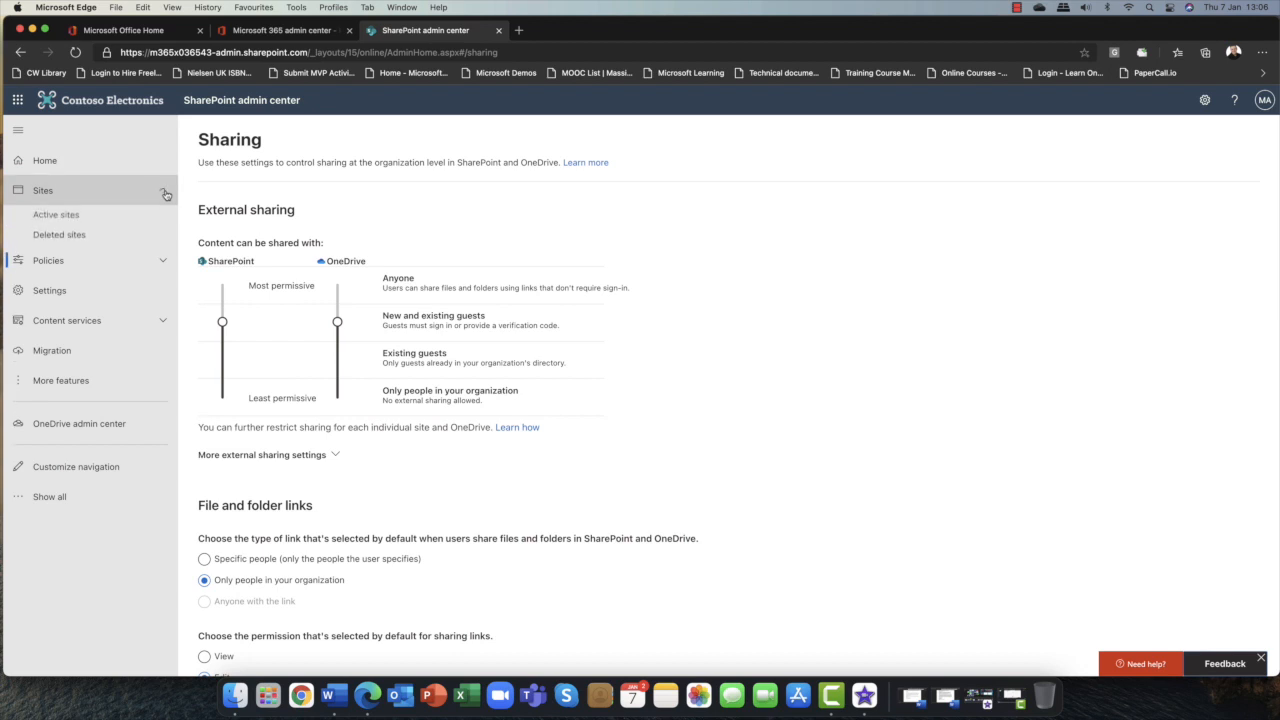
pyautogui.click(164, 192)
# Open the Access control policies page to review its options.
pyautogui.click(147, 222)
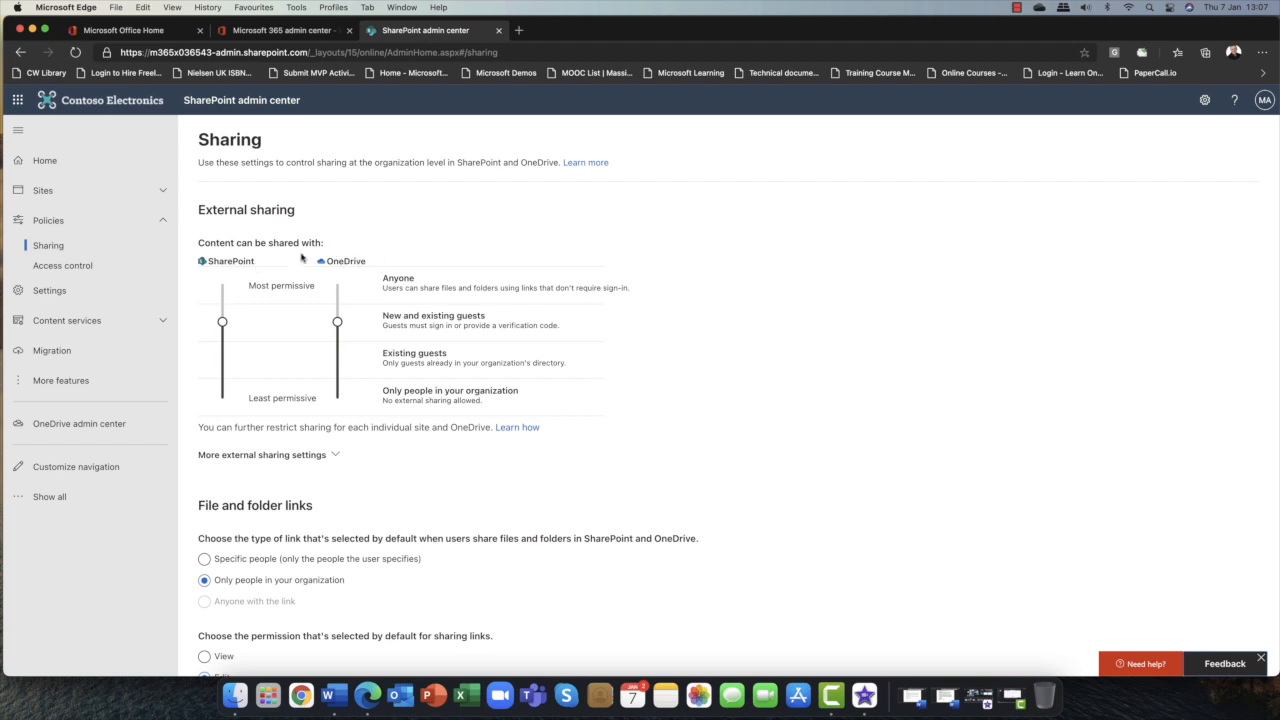
pyautogui.click(74, 266)
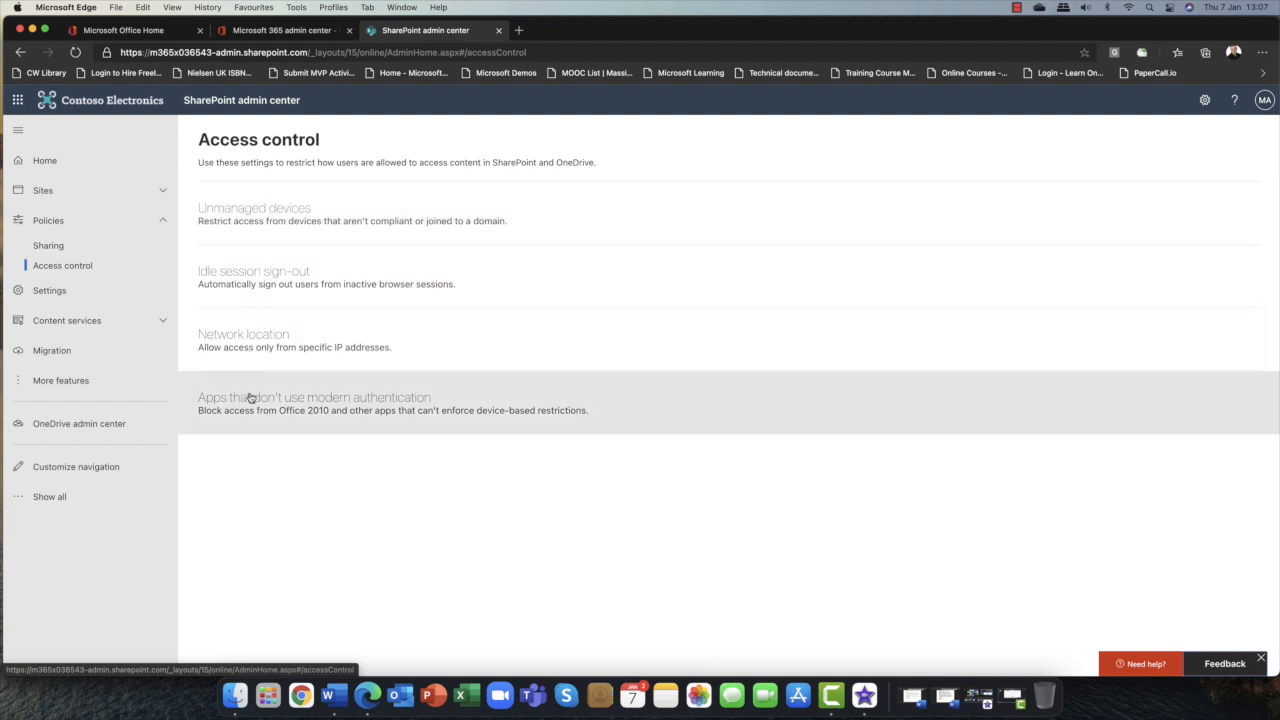
pyautogui.click(149, 222)
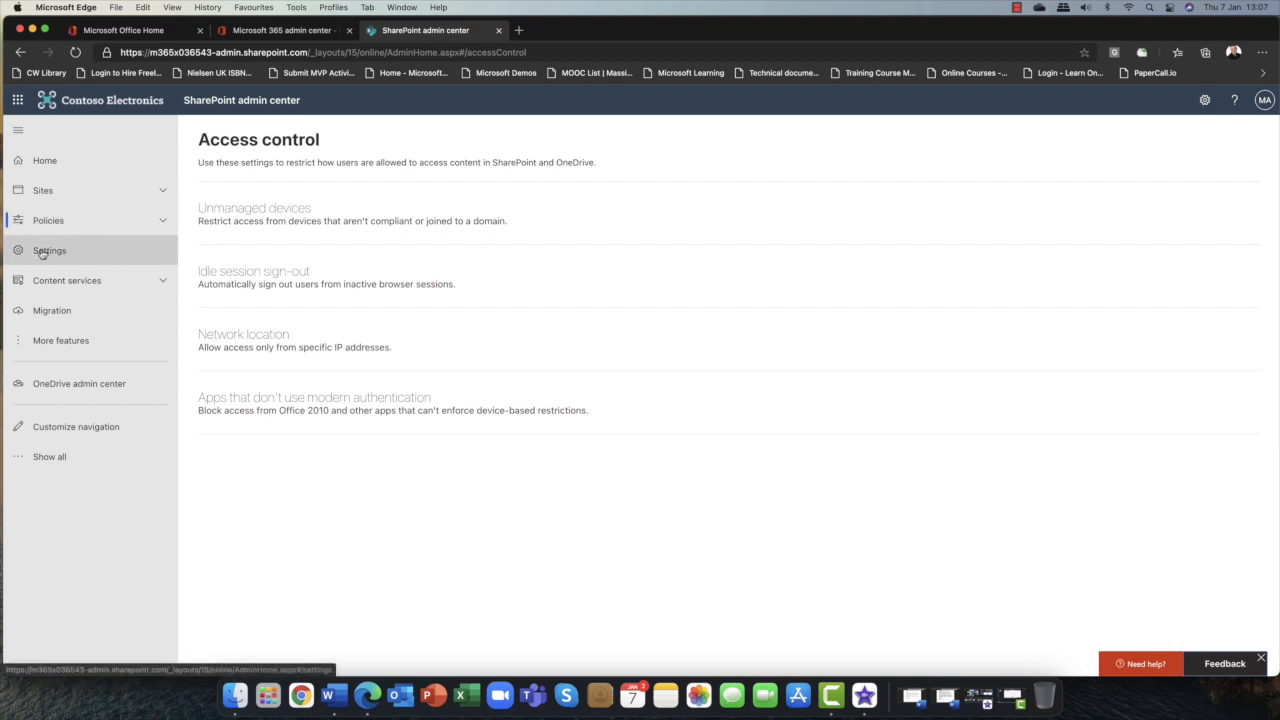
# Open the Settings page and review the Site creation and Default admin center settings.
pyautogui.click(42, 252)
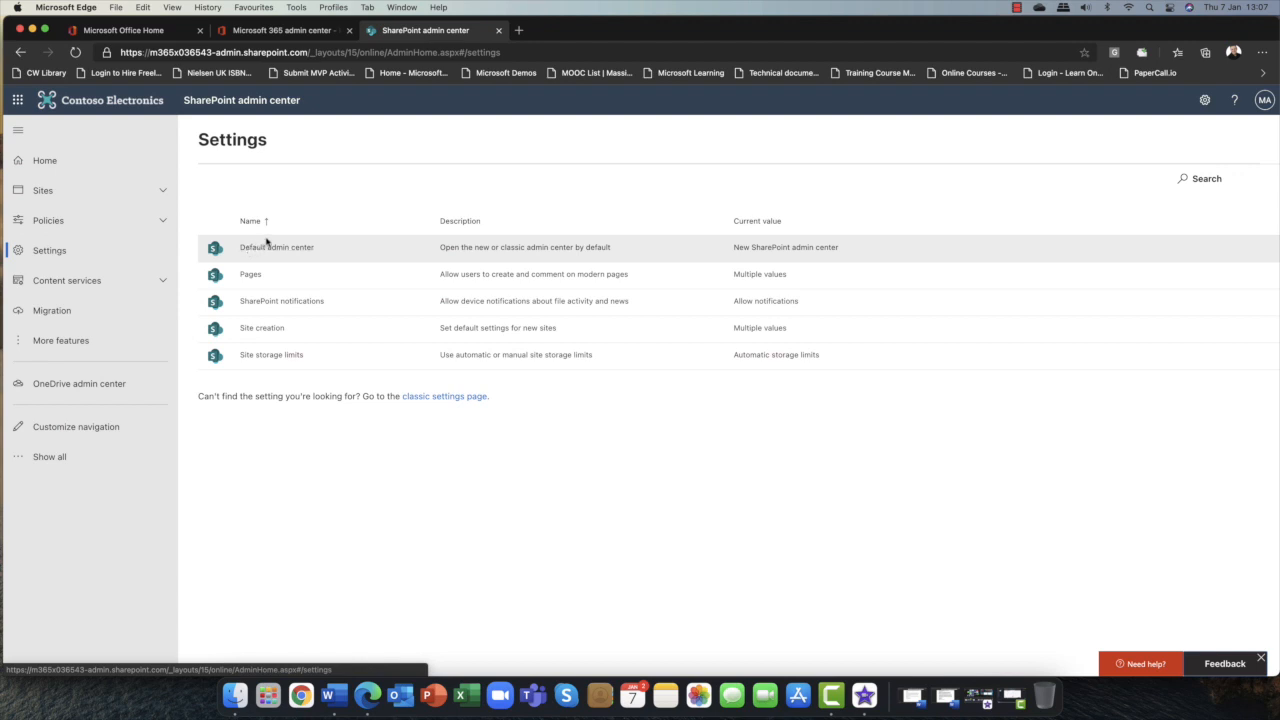
pyautogui.click(261, 330)
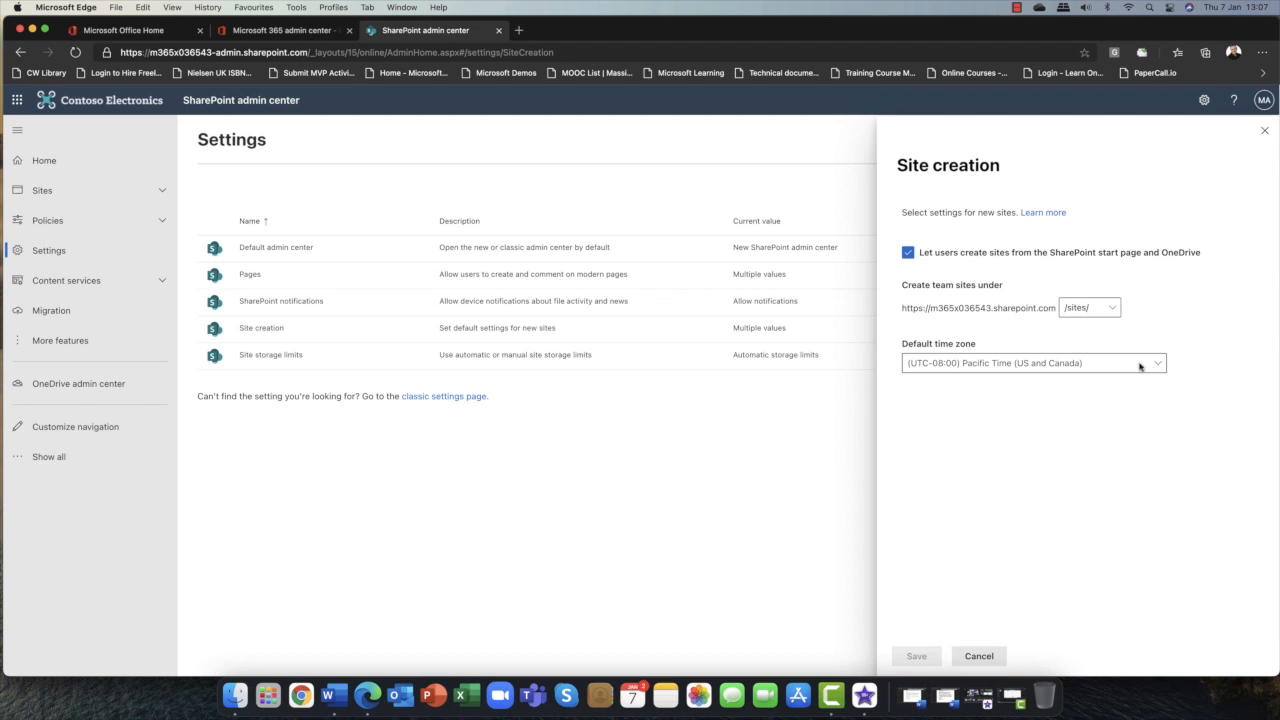
pyautogui.click(1264, 130)
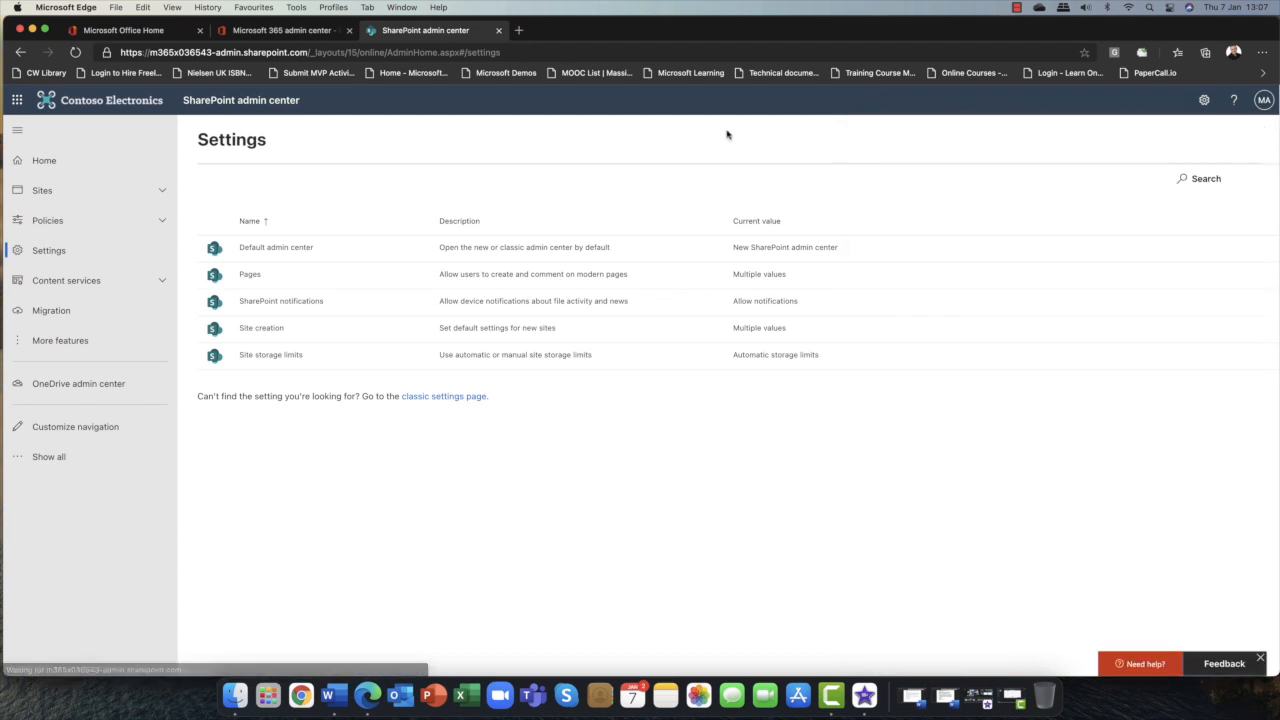
pyautogui.click(286, 250)
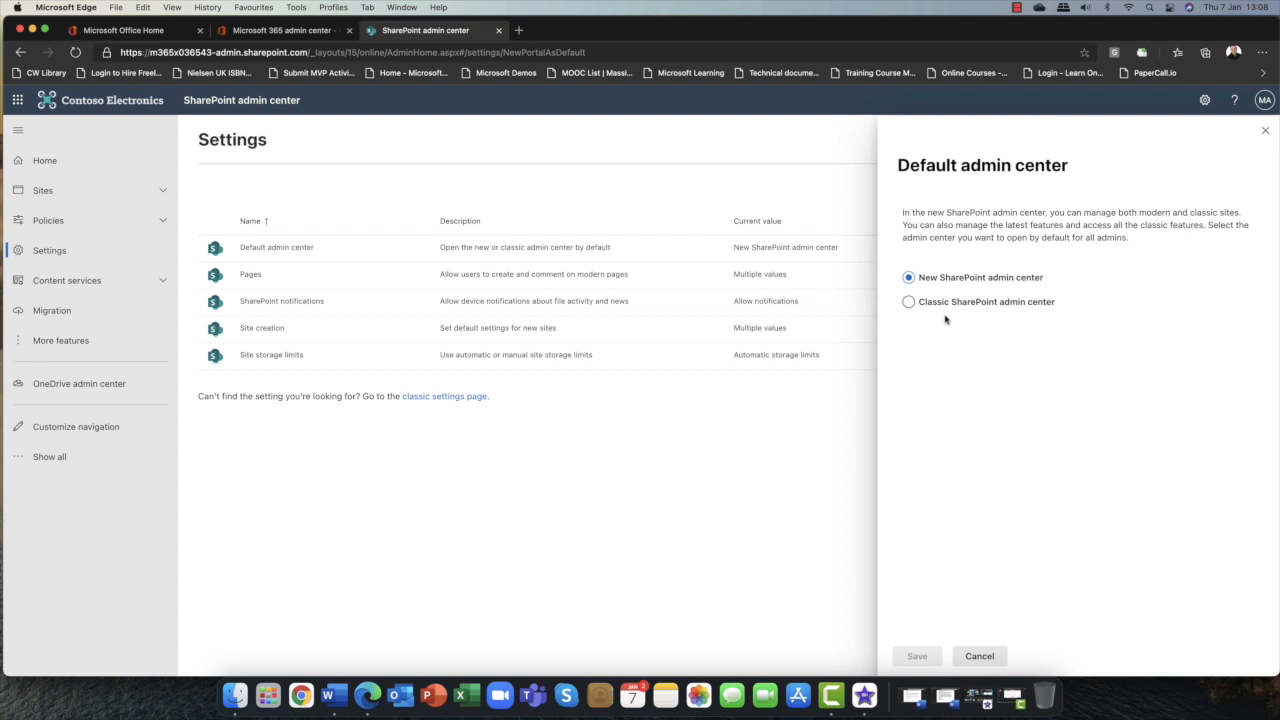
pyautogui.click(1265, 132)
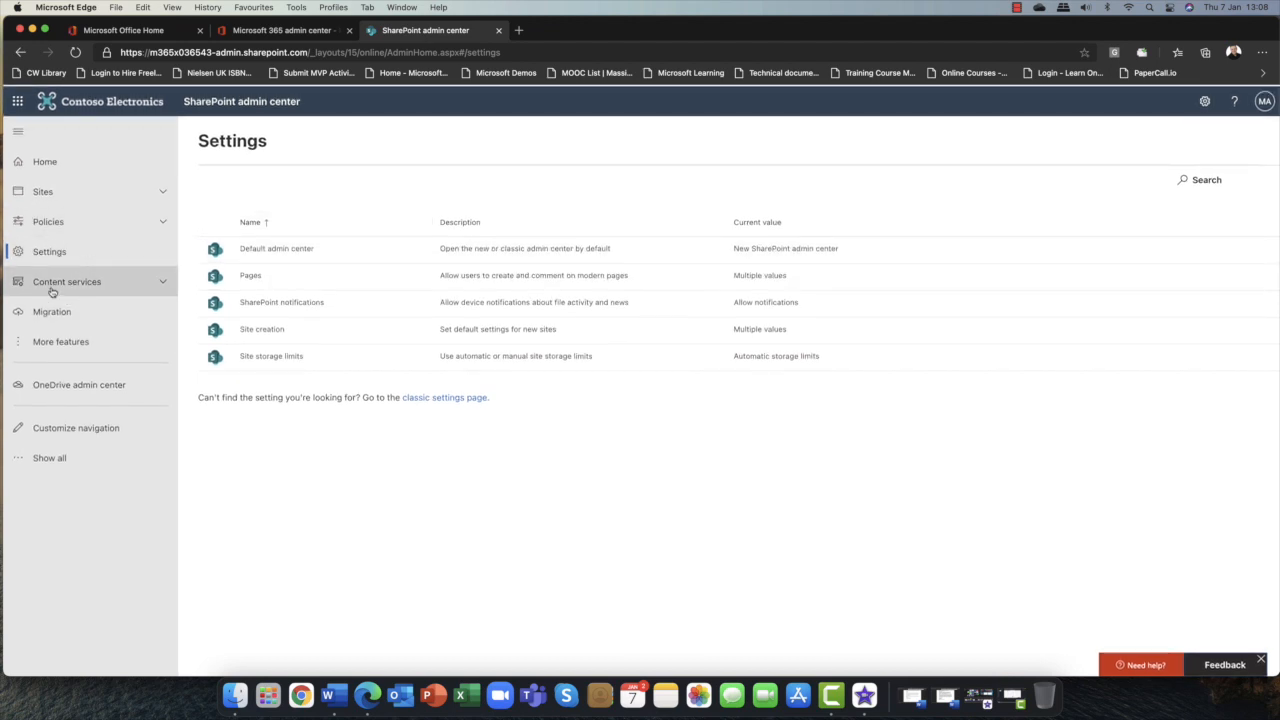
# Open the Term store and expand the People and Search Dictionaries term groups.
pyautogui.click(95, 285)
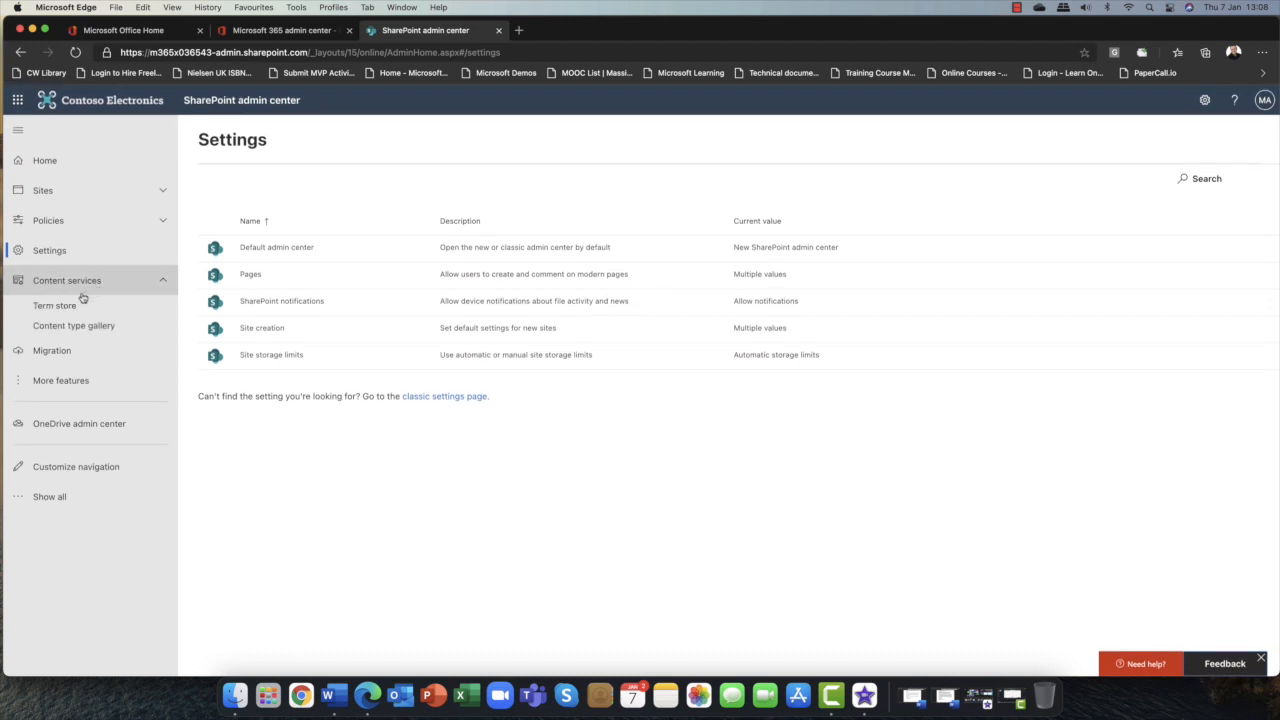
pyautogui.click(58, 306)
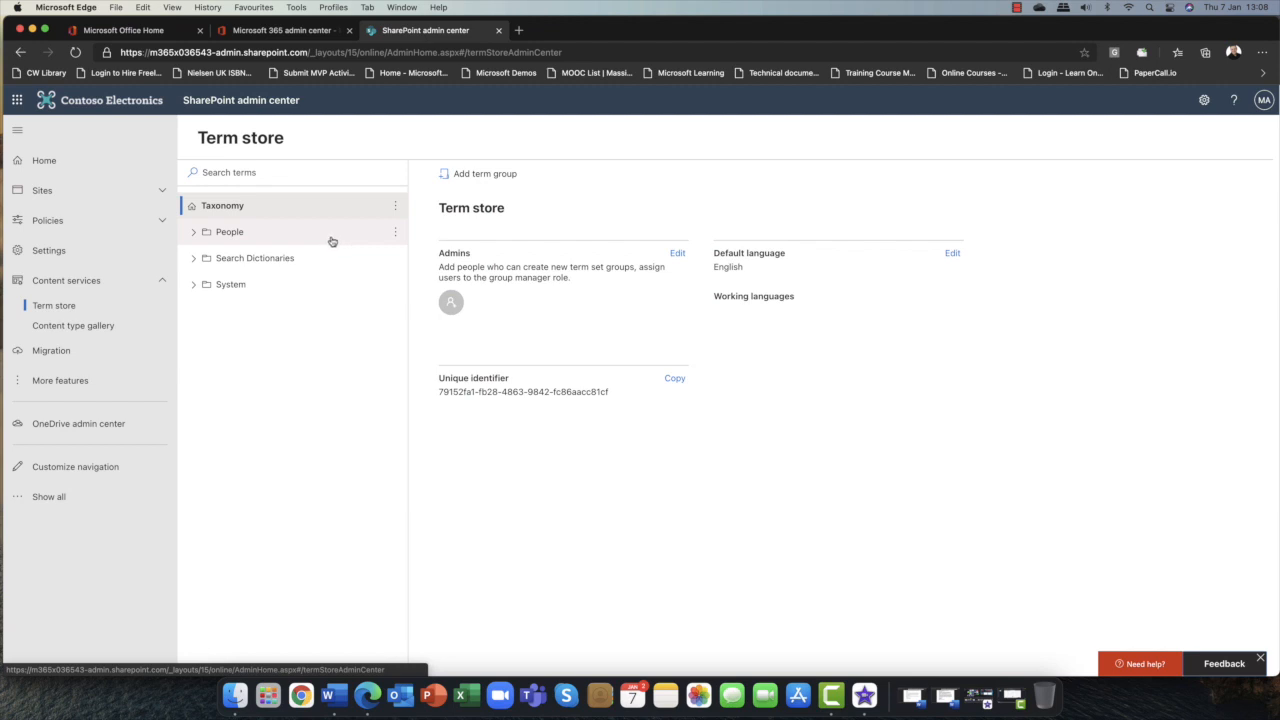
pyautogui.click(194, 232)
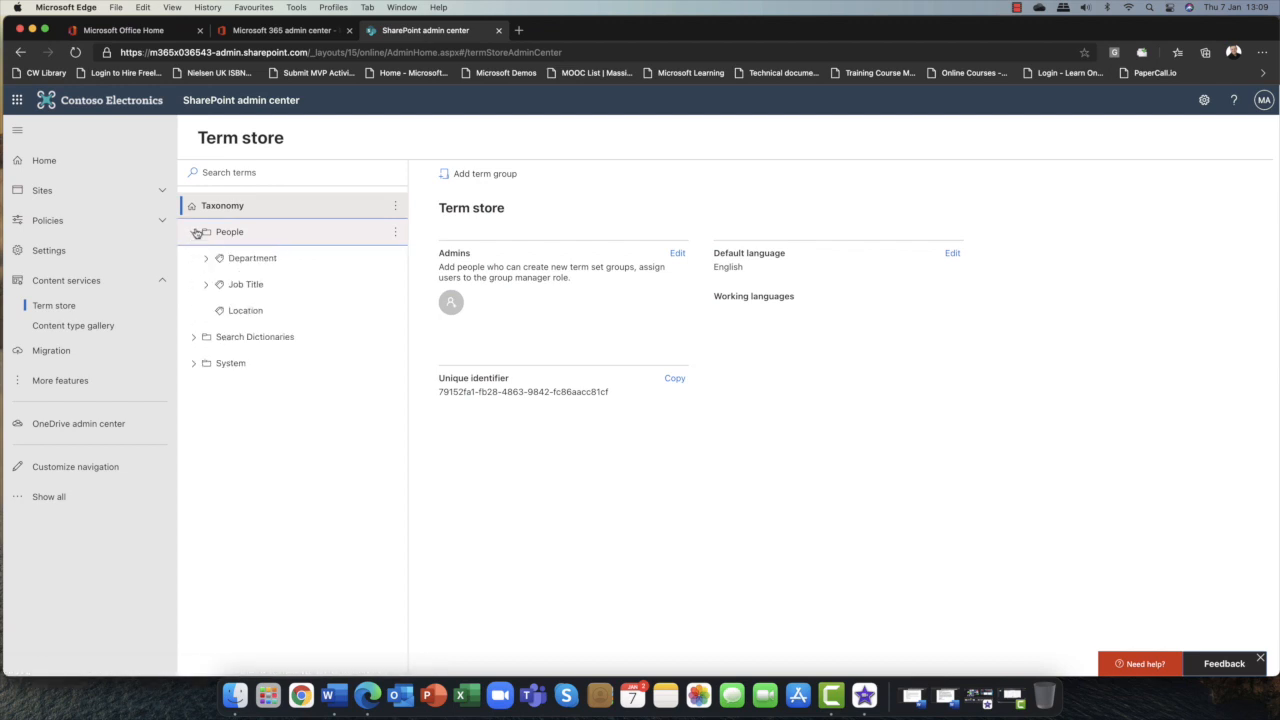
pyautogui.click(194, 338)
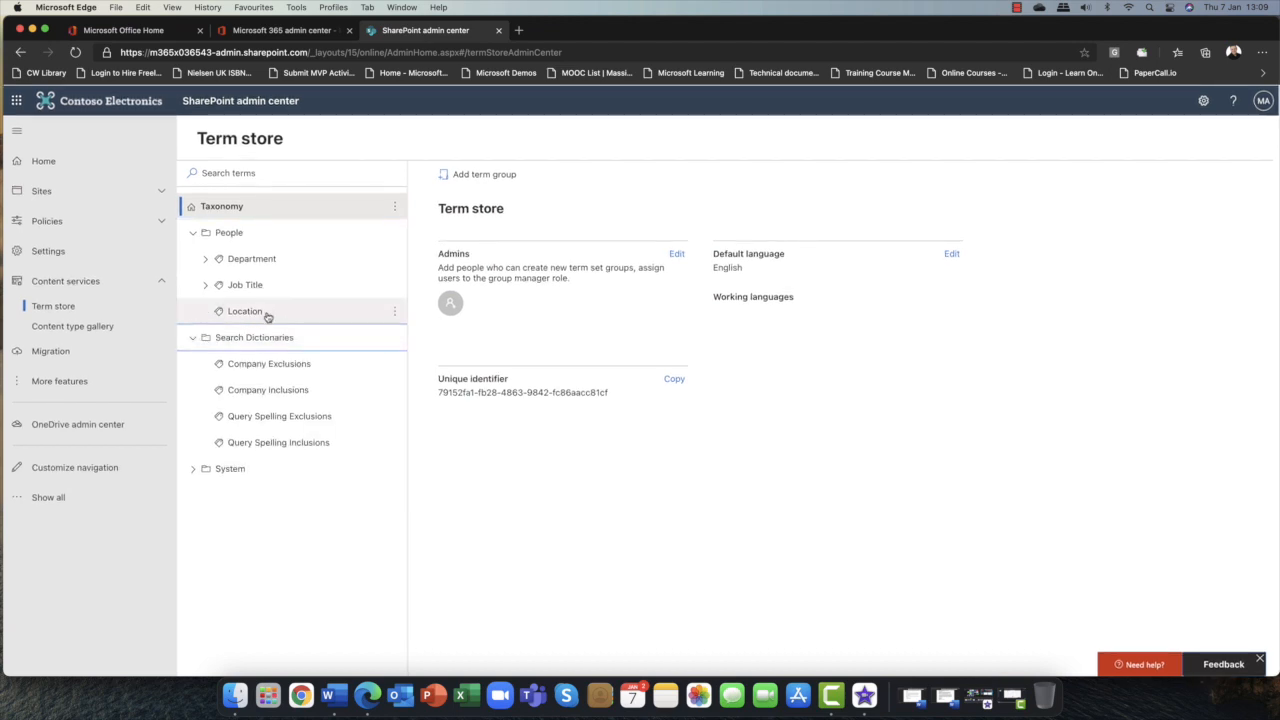
pyautogui.click(205, 260)
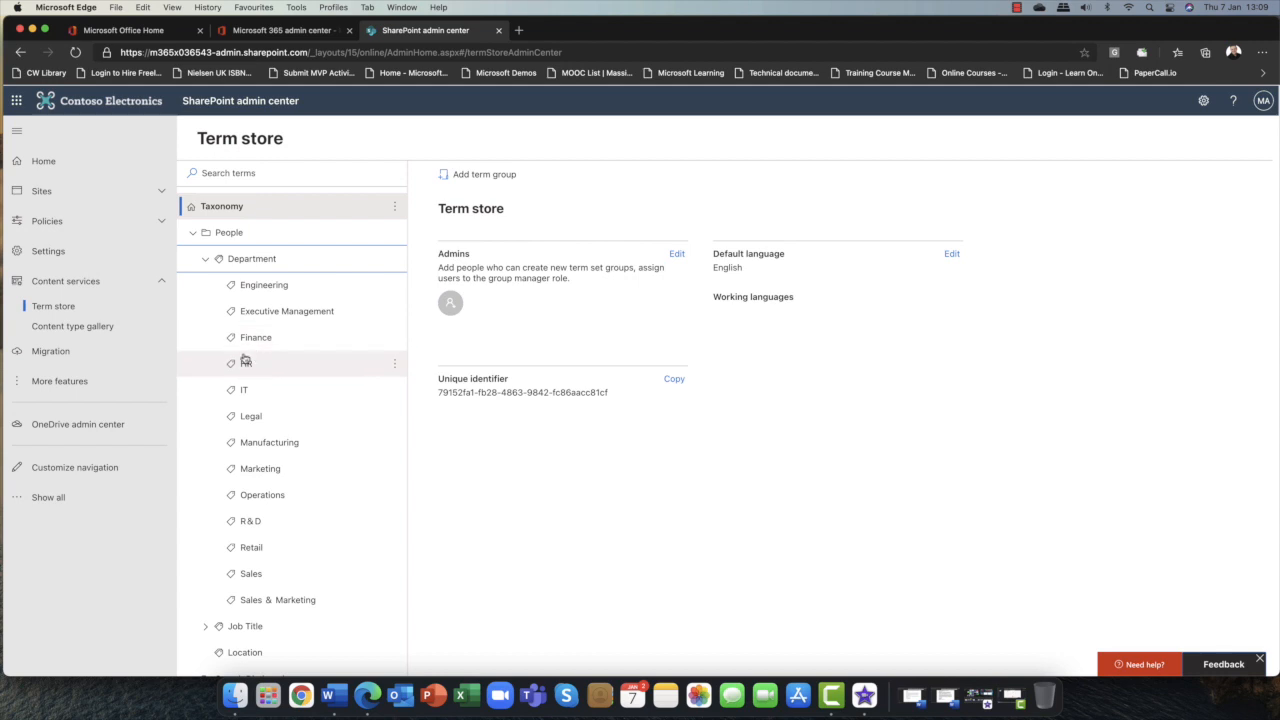
pyautogui.click(206, 261)
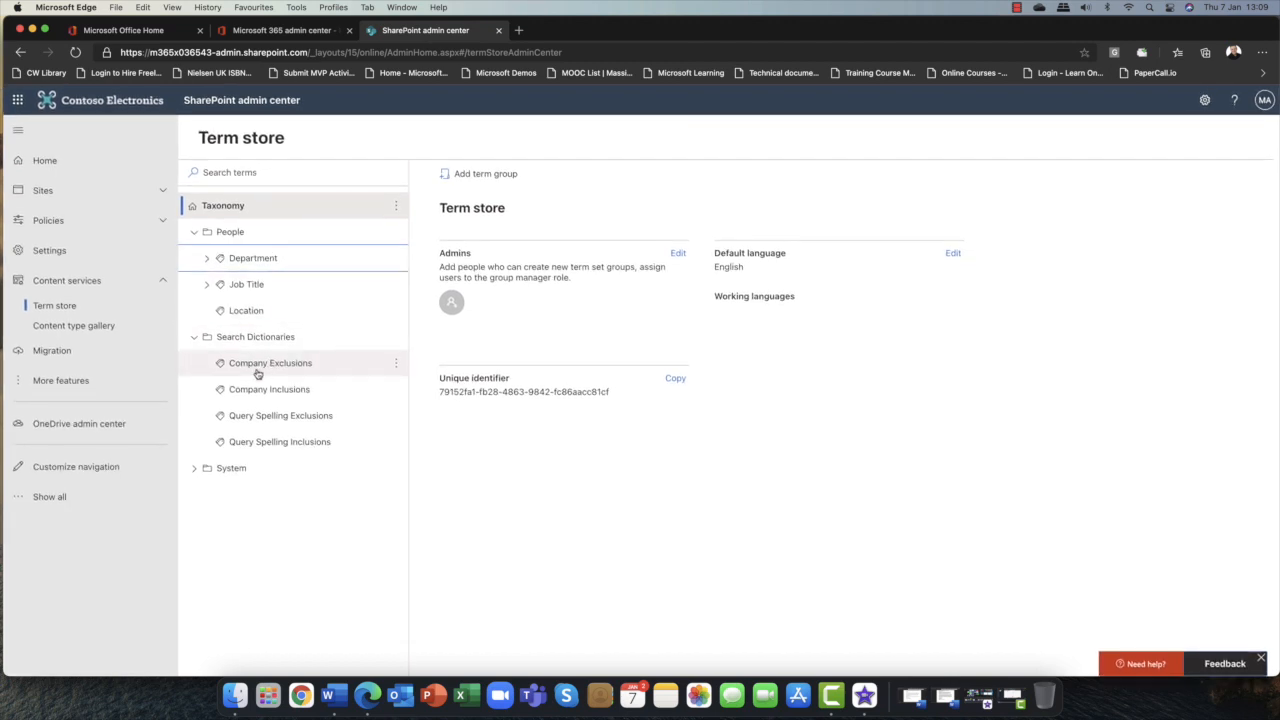
pyautogui.click(192, 338)
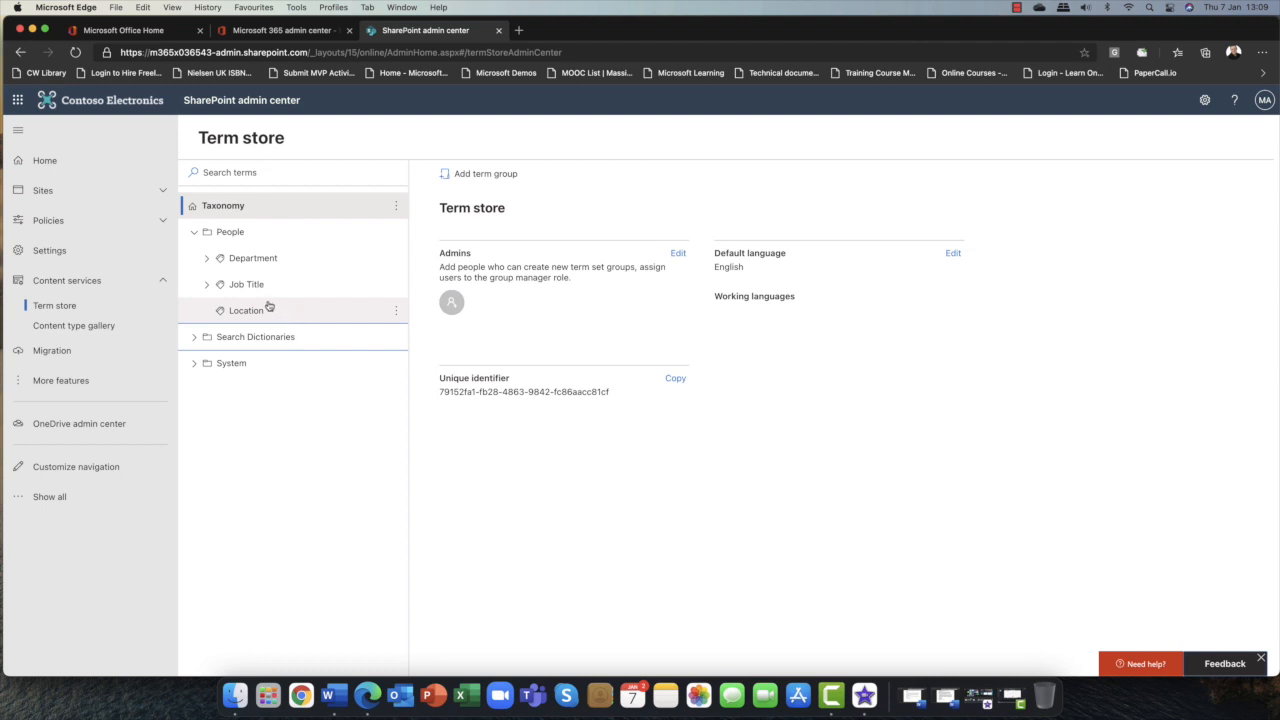
# Inspect the Job Title term set and the Accountant term's usage settings.
pyautogui.click(234, 287)
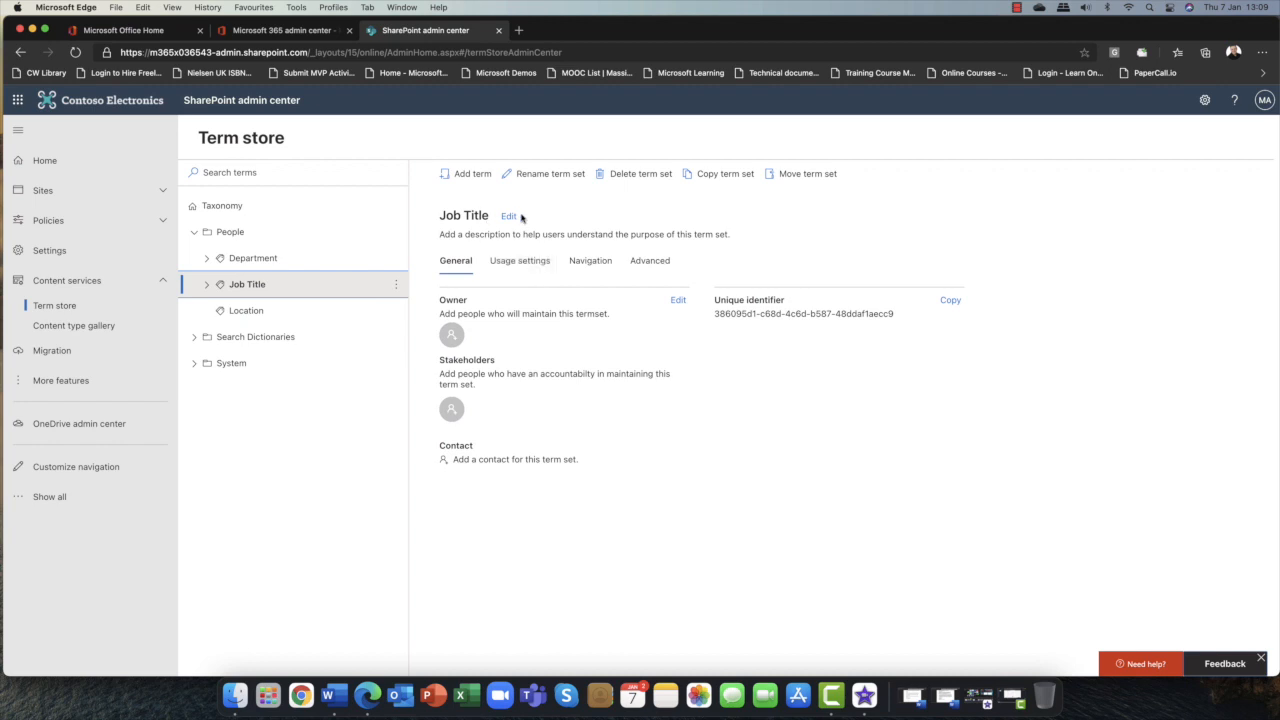
pyautogui.click(207, 285)
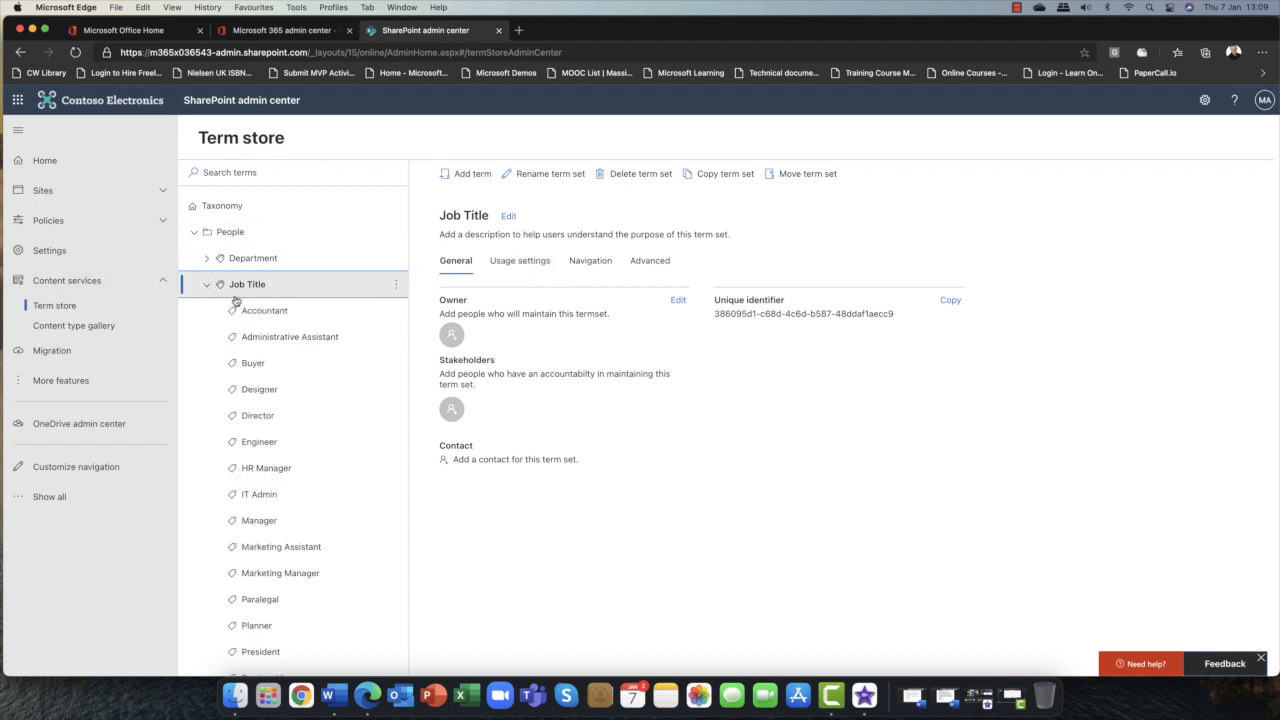
pyautogui.click(262, 312)
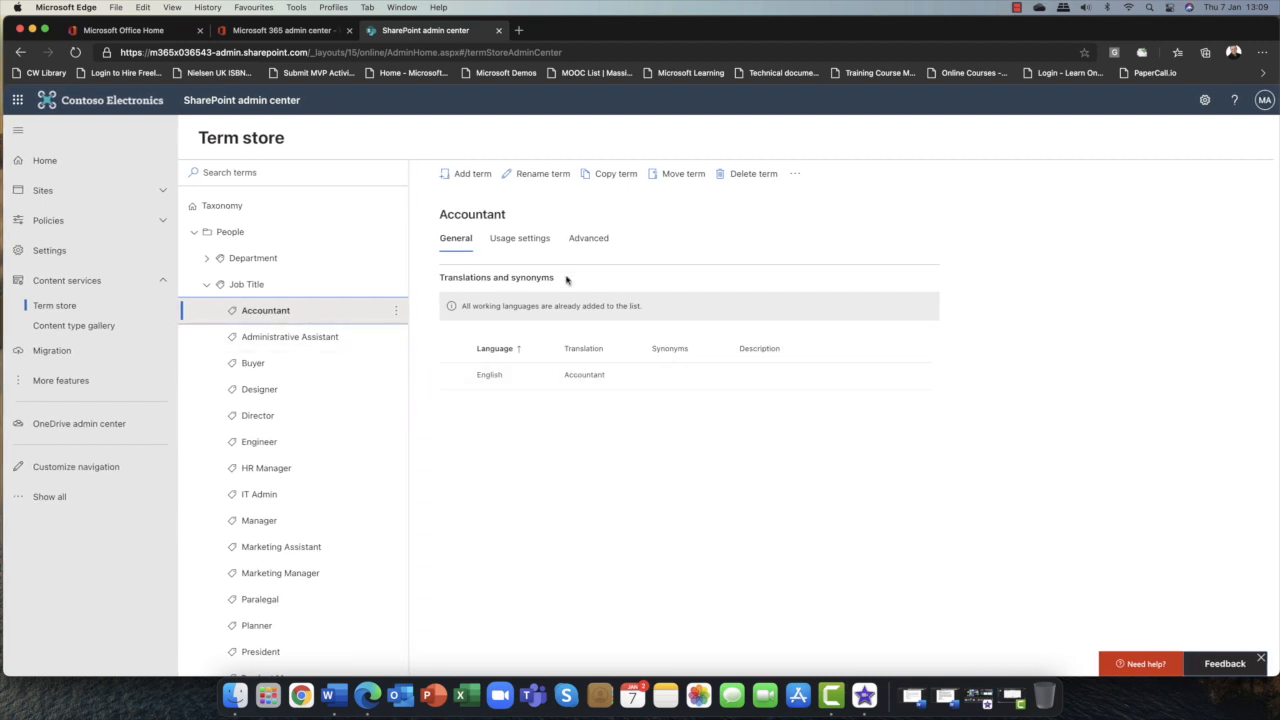
pyautogui.click(520, 239)
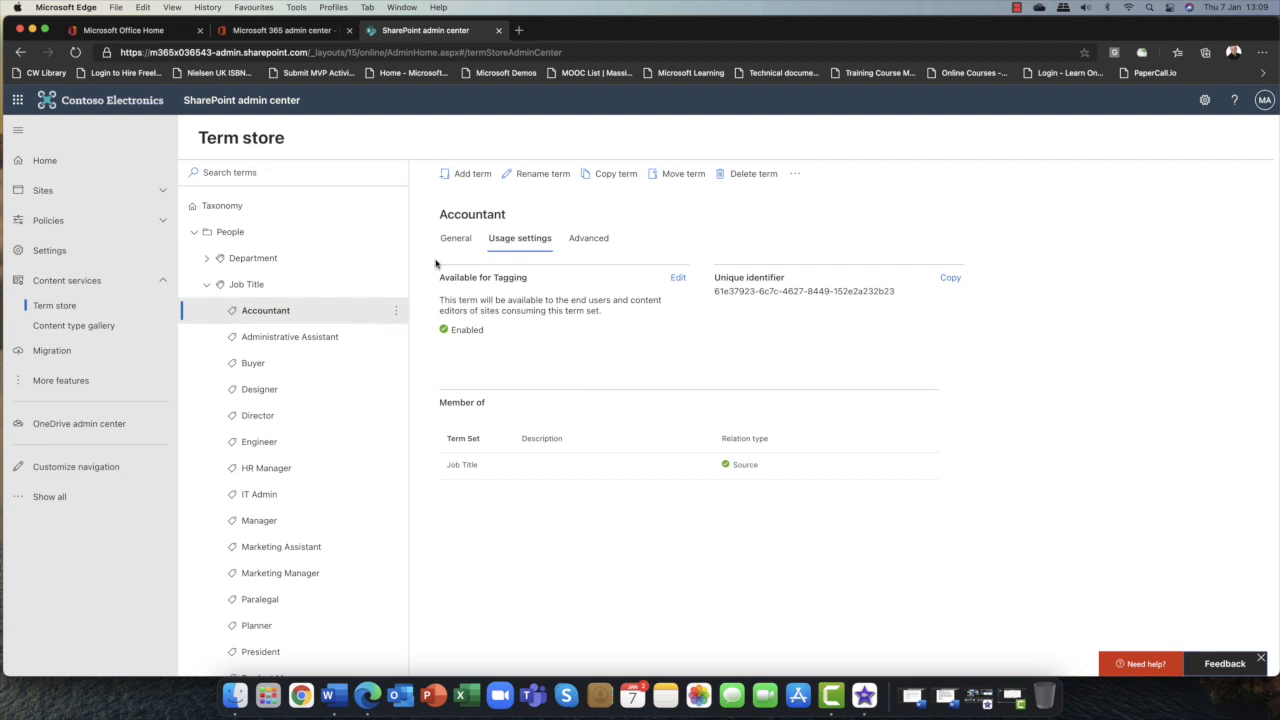
# View the Accountant term's General tab, then collapse the Job Title and People term groups.
pyautogui.click(458, 240)
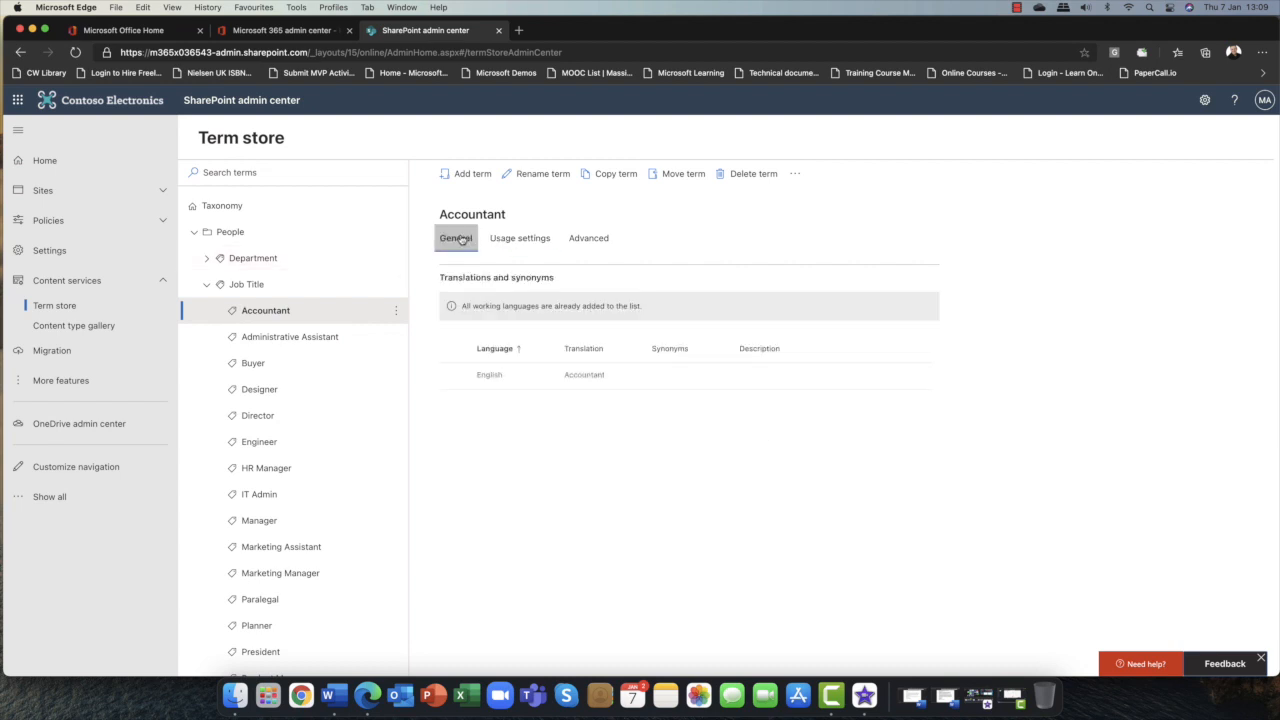
pyautogui.click(207, 286)
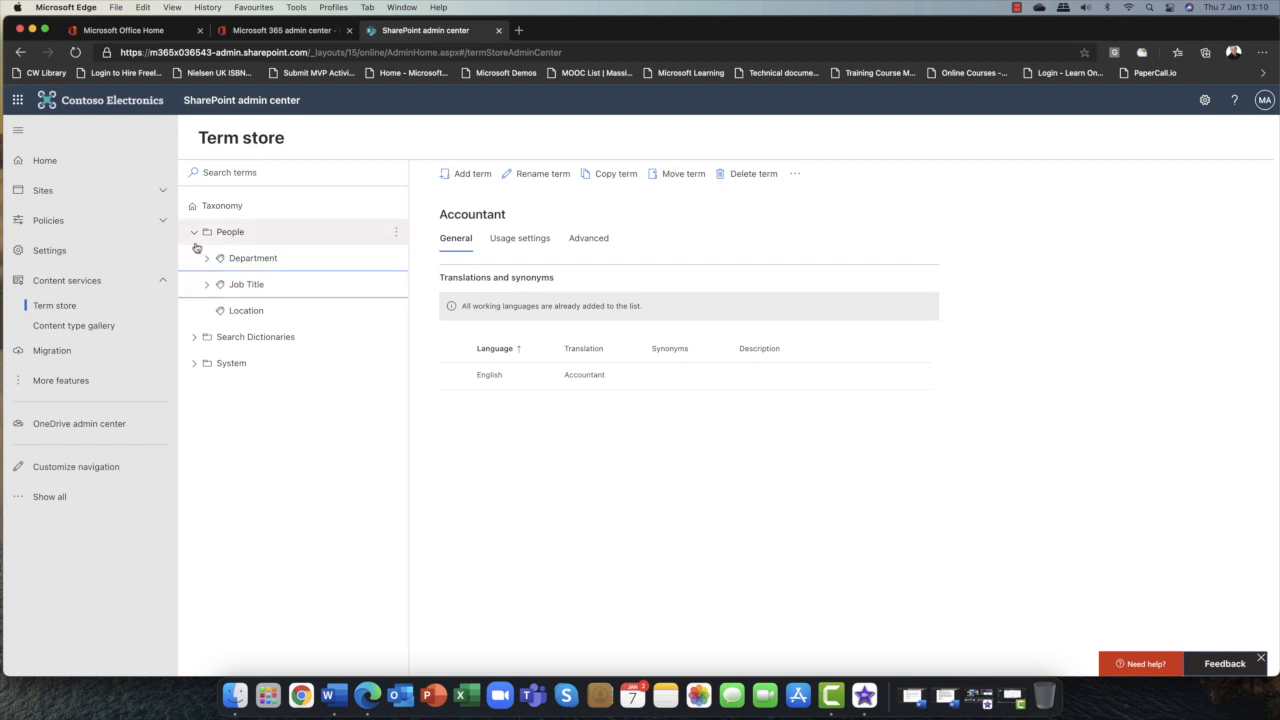
pyautogui.click(195, 240)
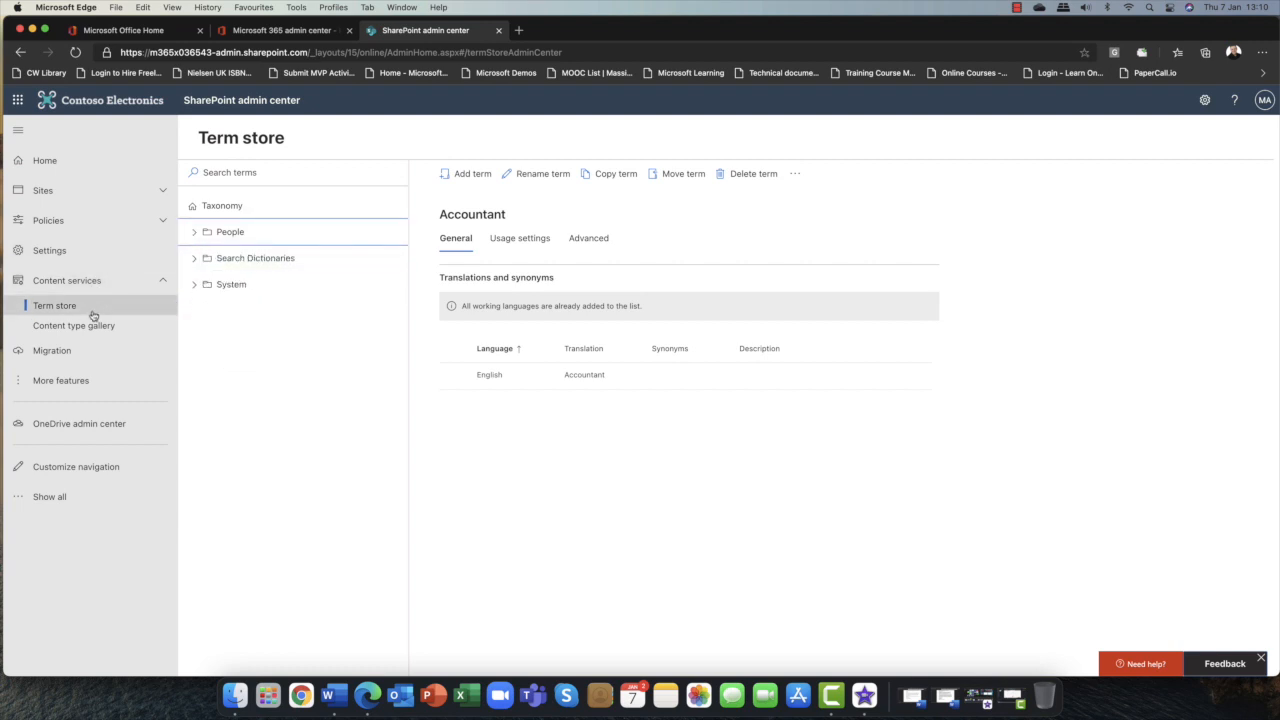
# Open the Content type gallery and briefly open and close the Create content type panel.
pyautogui.click(60, 331)
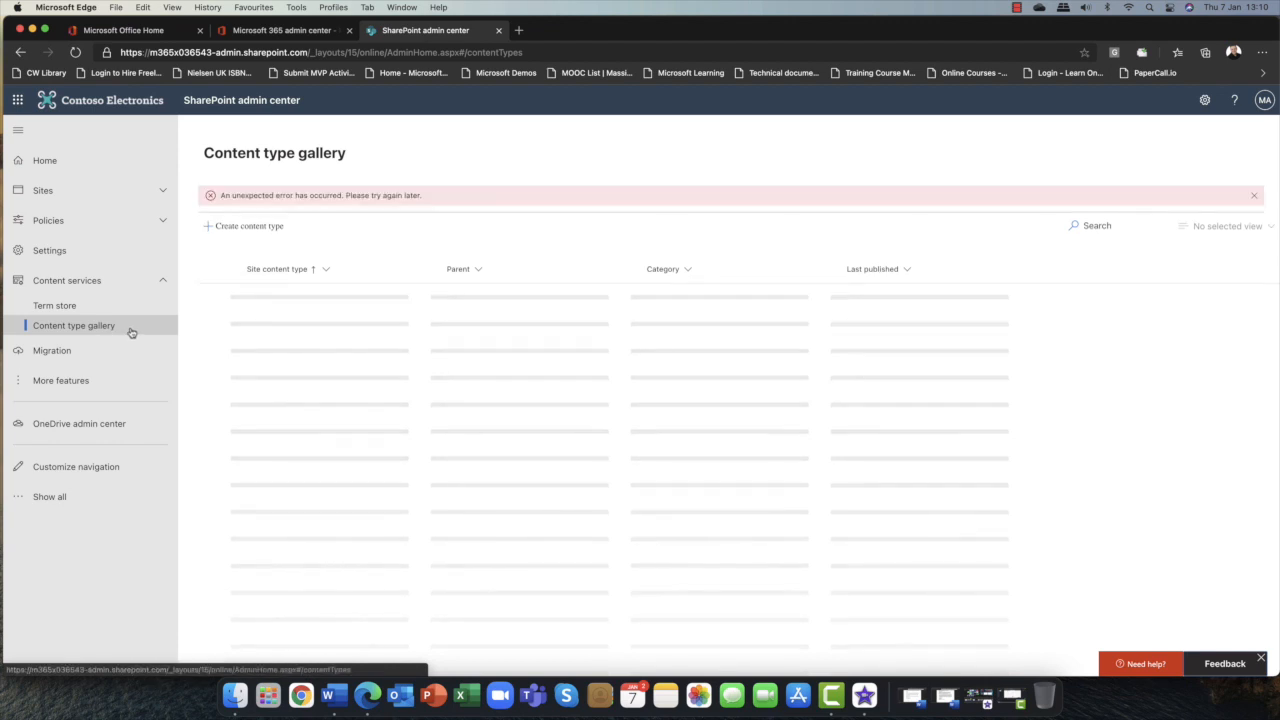
pyautogui.click(162, 280)
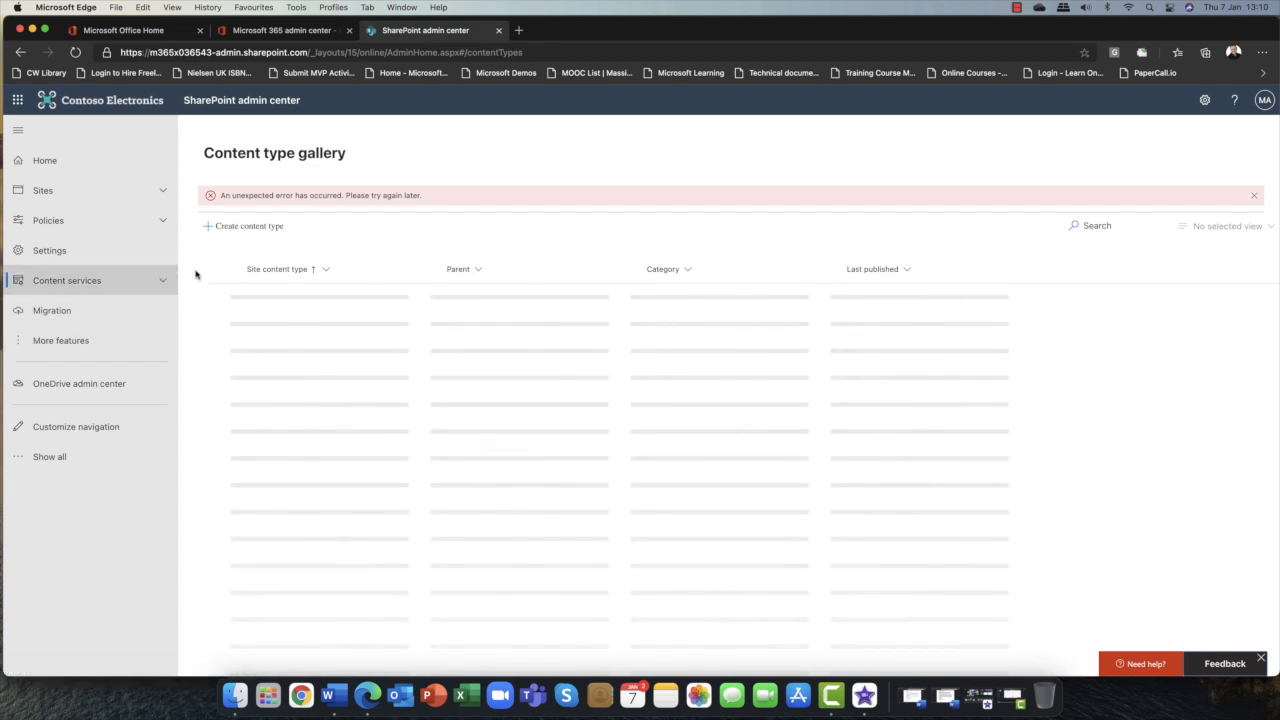
pyautogui.click(220, 228)
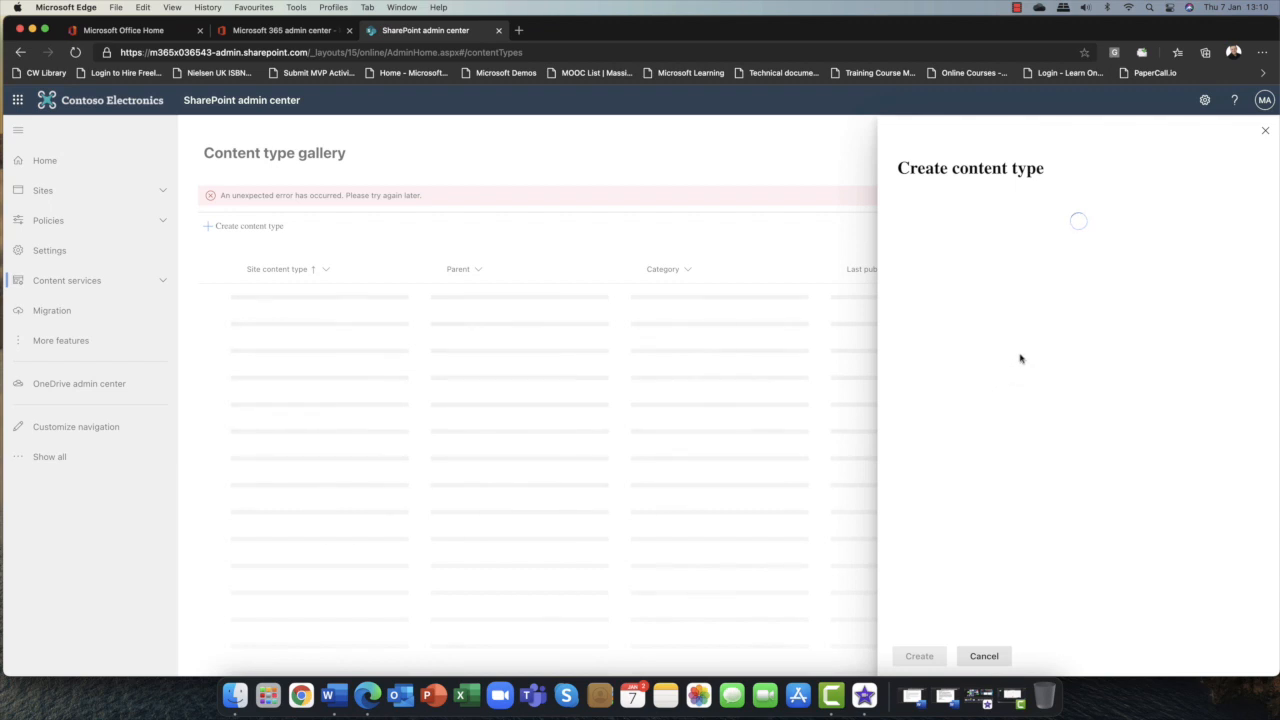
pyautogui.click(1265, 131)
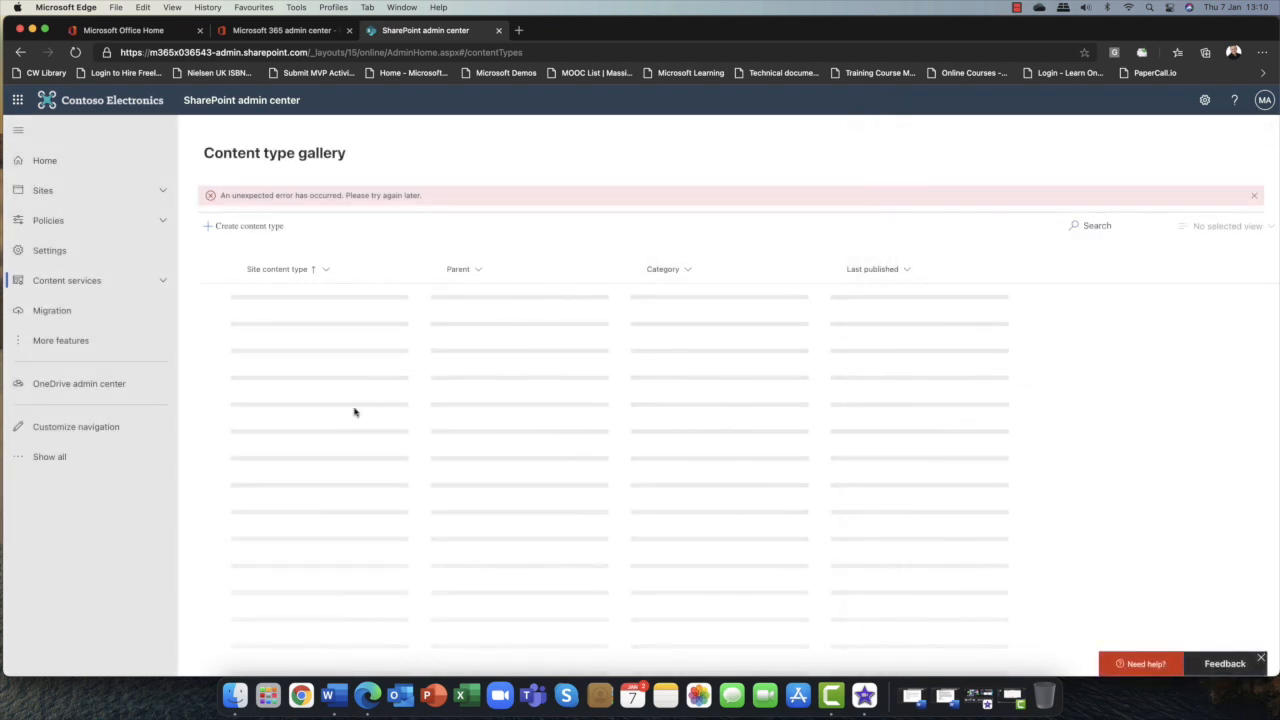
# Open the Migration page to review the available migration options.
pyautogui.click(46, 312)
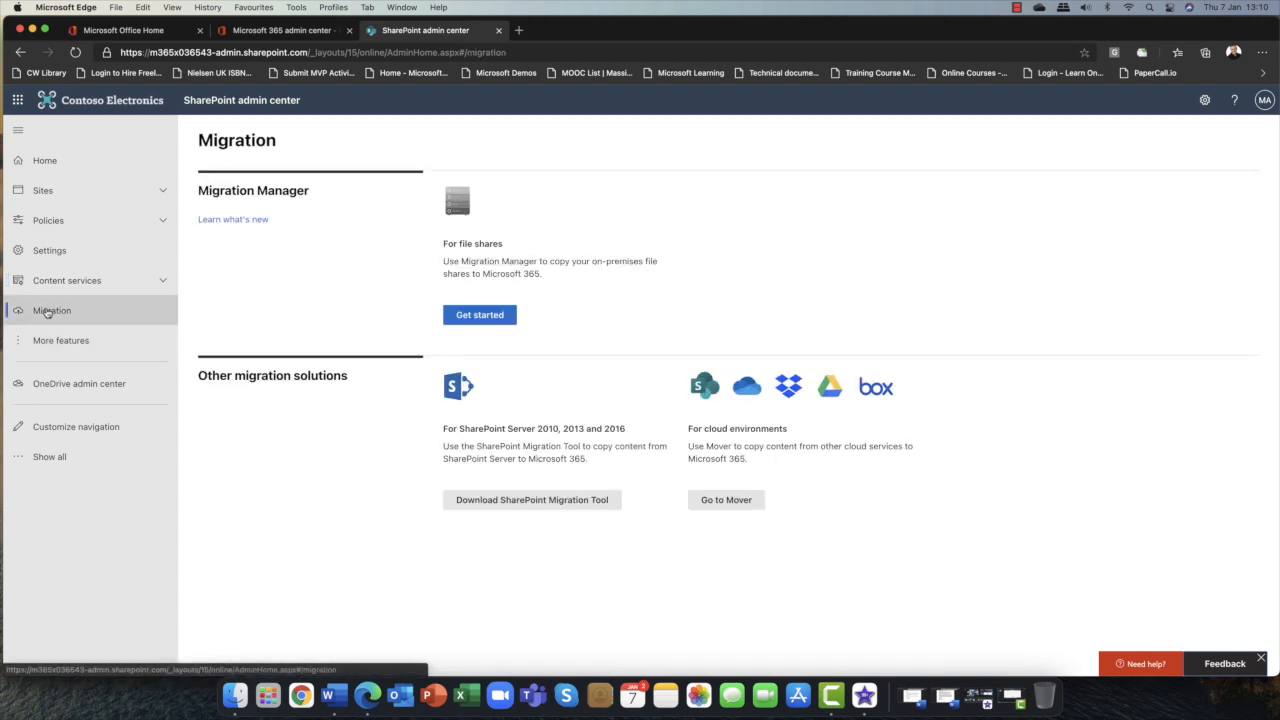
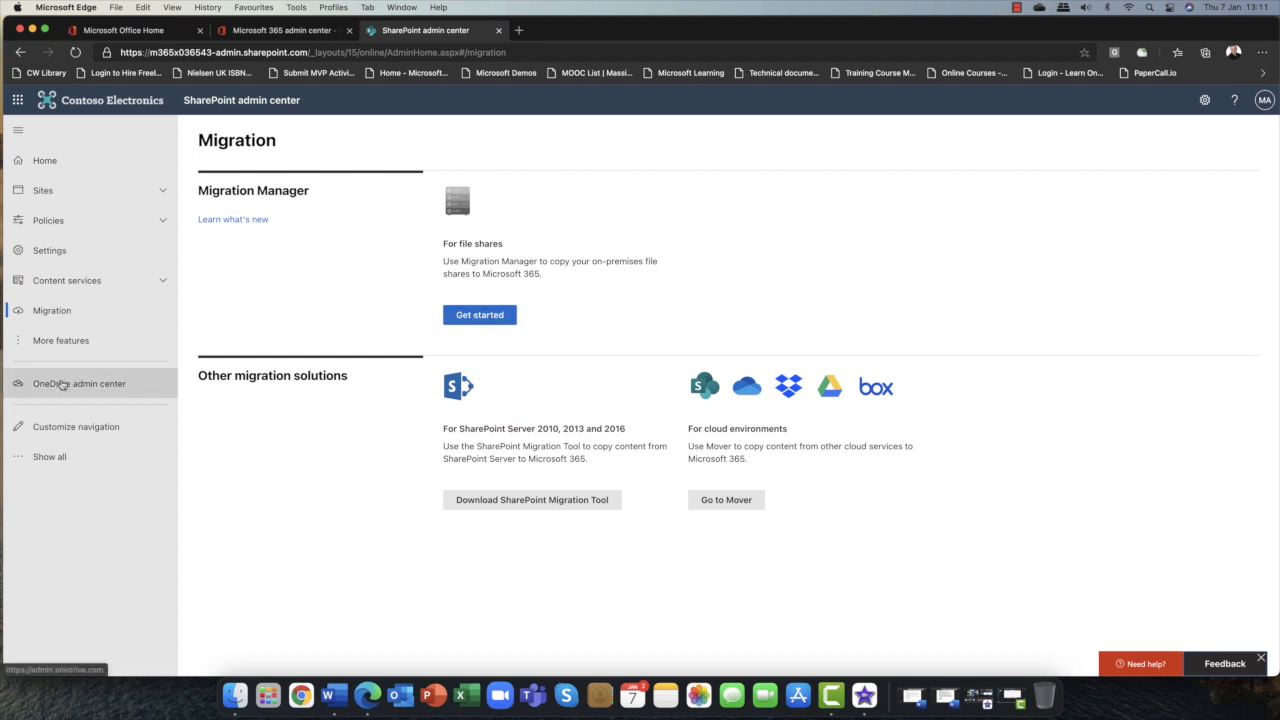
# Open the More features page and review the classic admin features, including the Hybrid picker.
pyautogui.click(159, 282)
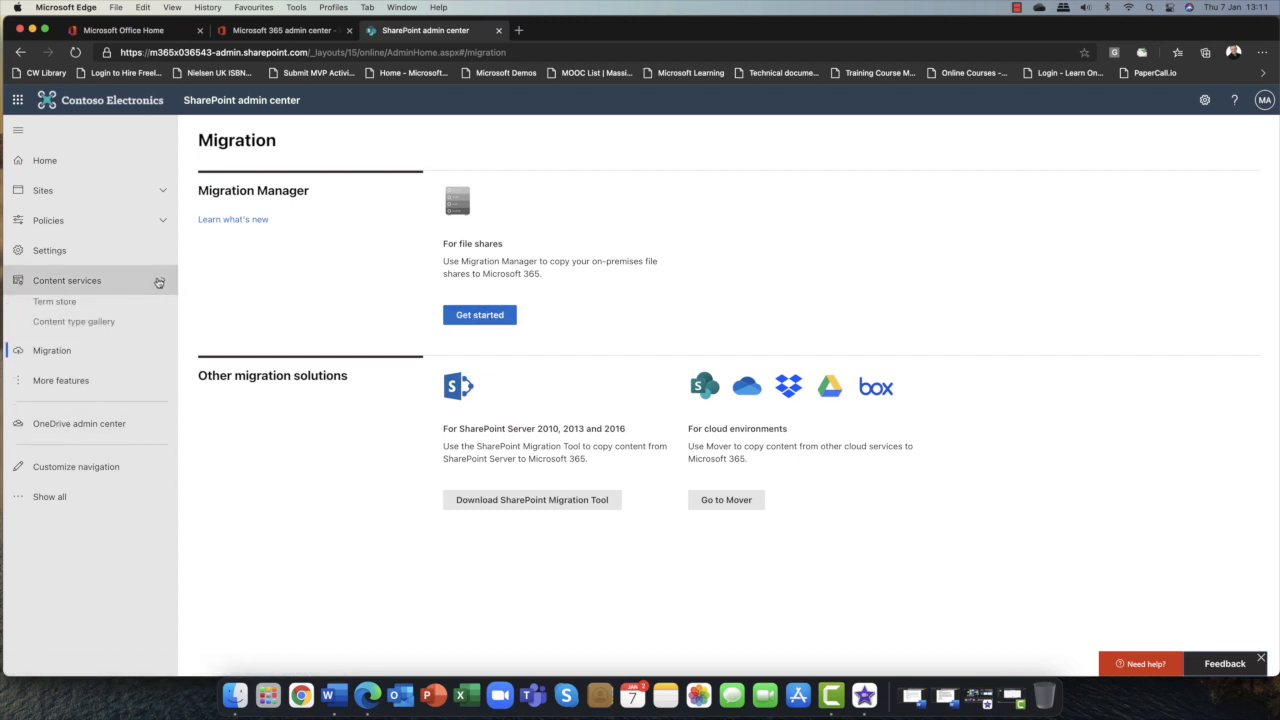
pyautogui.click(163, 283)
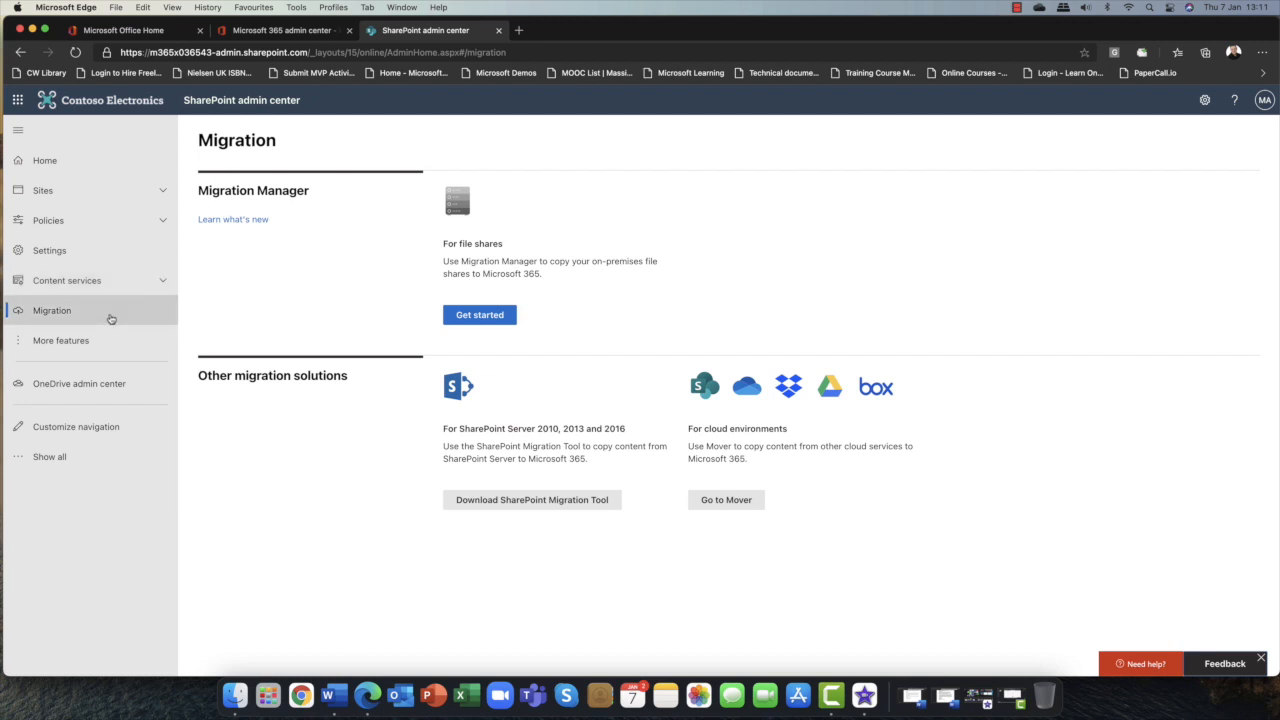
pyautogui.click(58, 342)
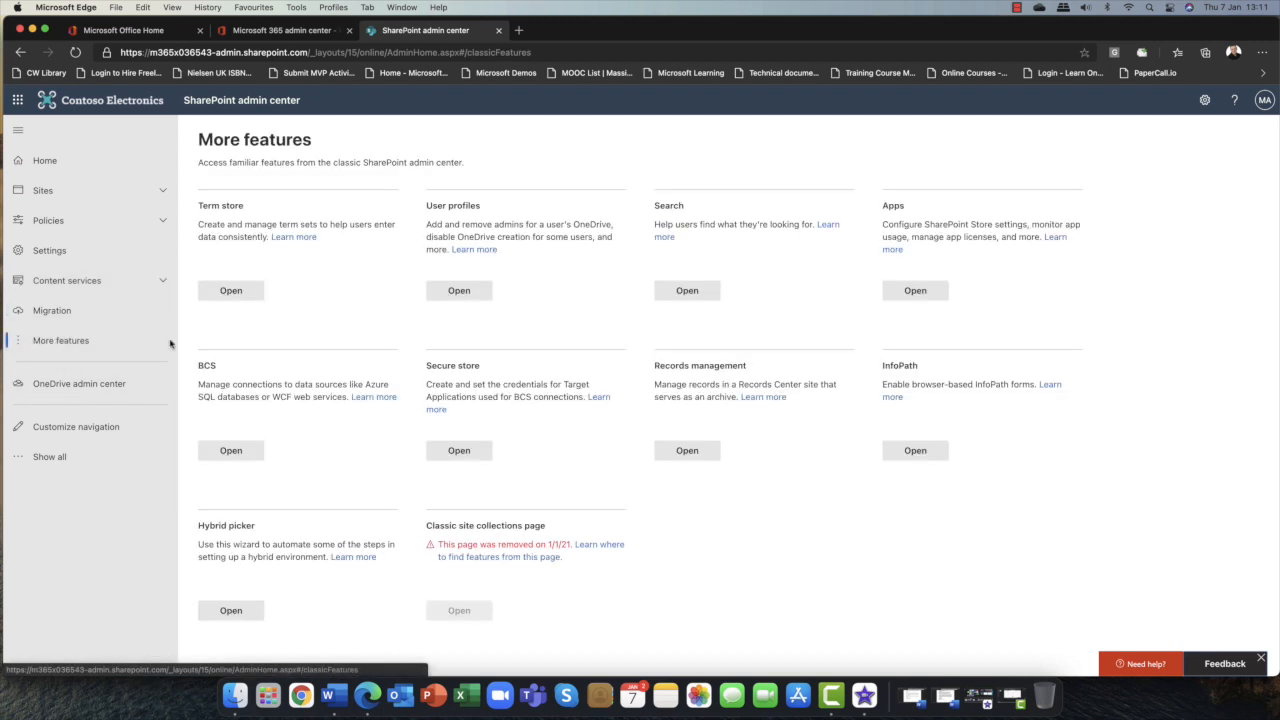
pyautogui.scroll(-1, 271, 414)
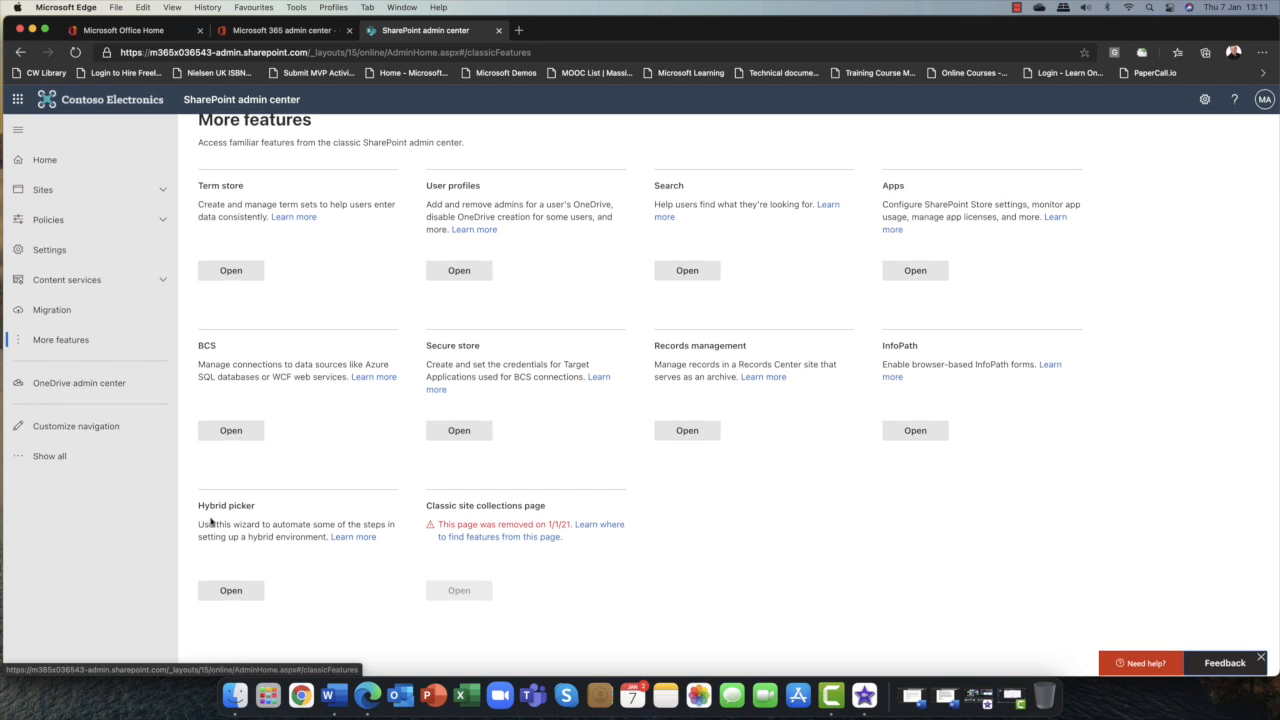
pyautogui.moveTo(199, 506); pyautogui.dragTo(270, 511)
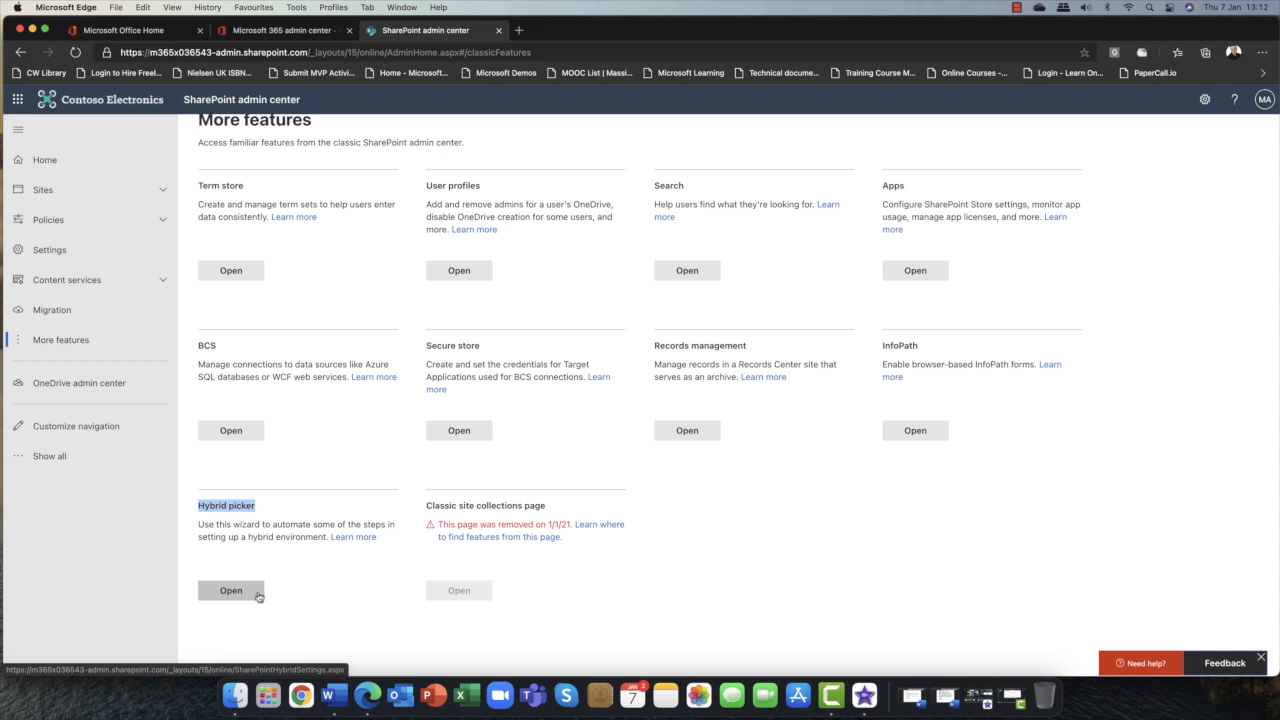
pyautogui.click(277, 514)
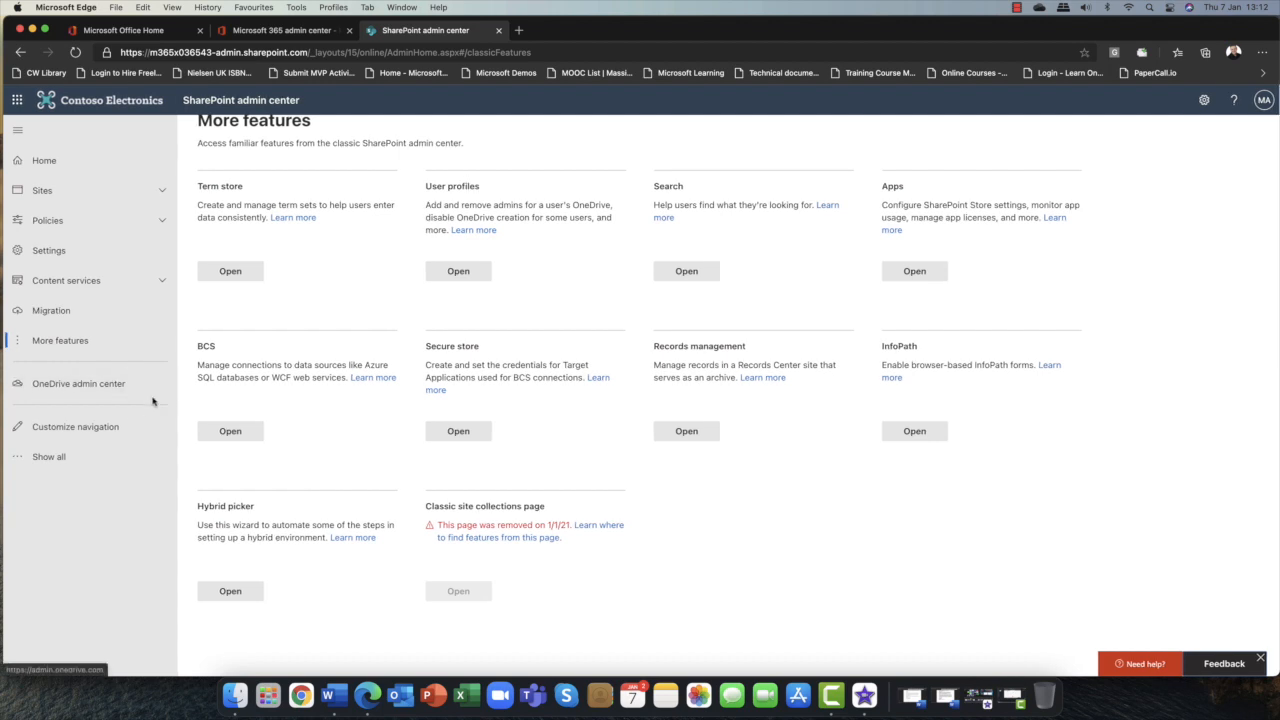
# Open the navigation pane customization panel and save it with all items selected.
pyautogui.click(78, 428)
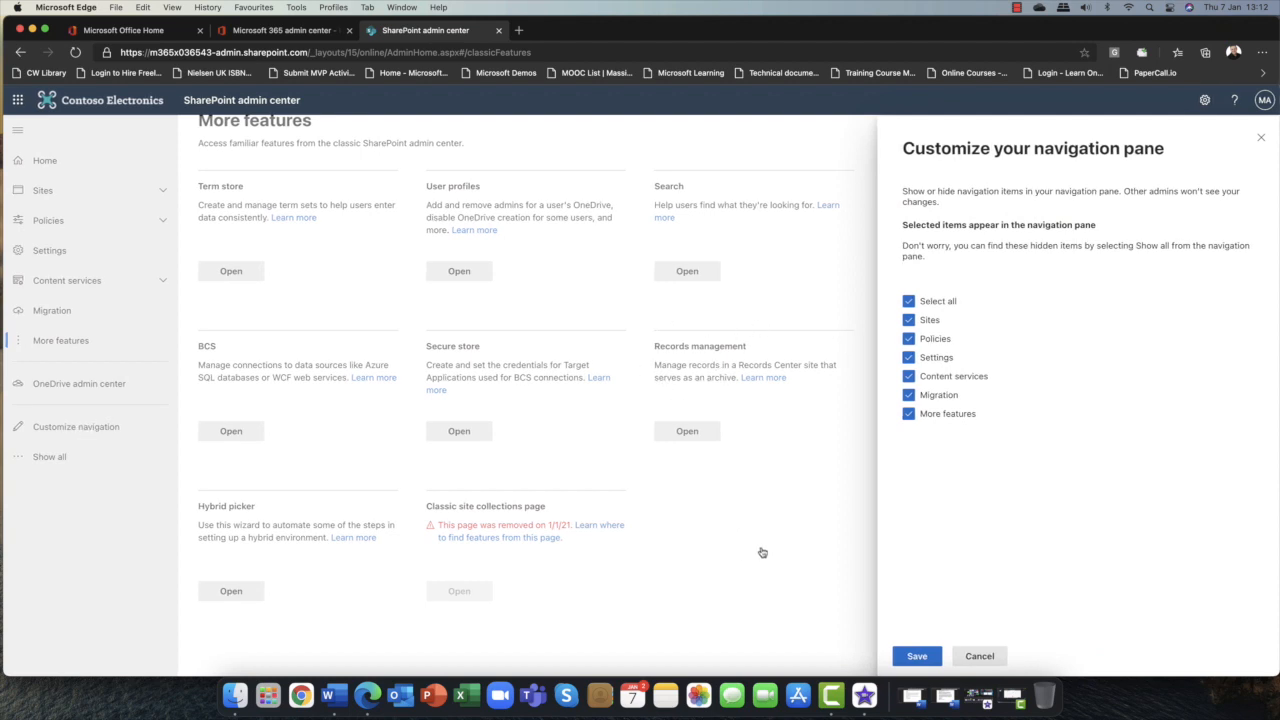
pyautogui.click(916, 657)
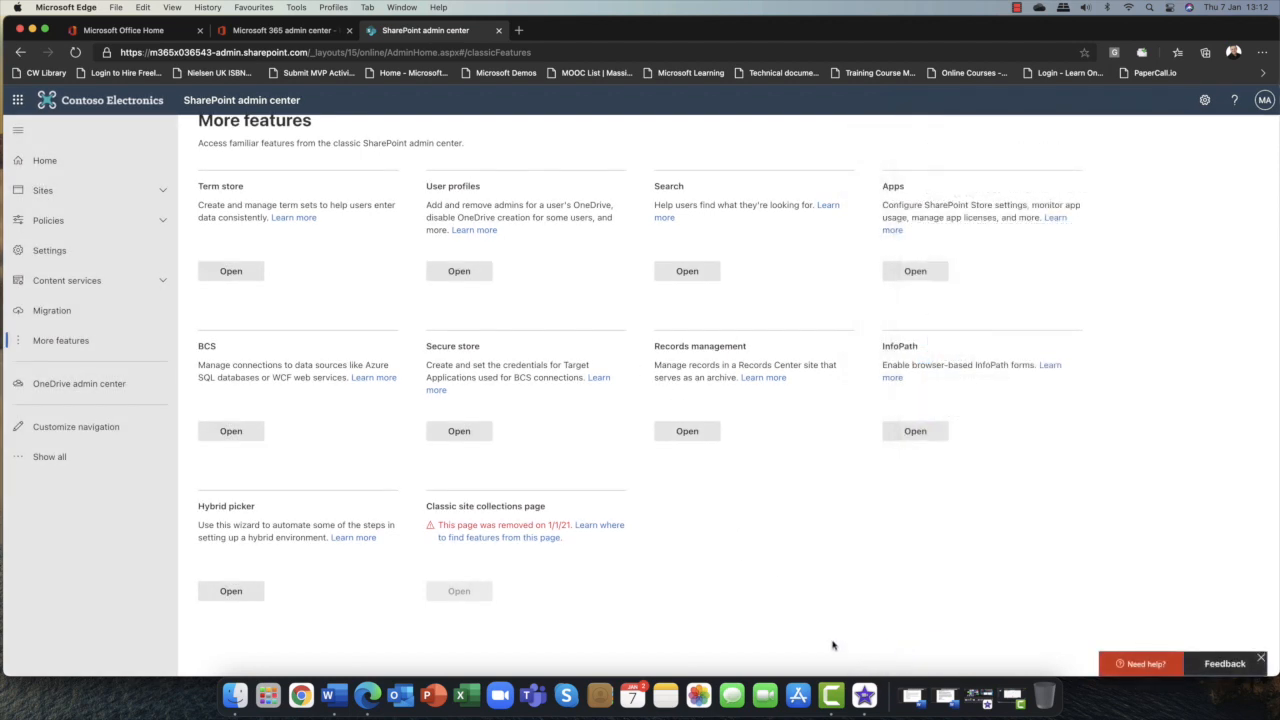
# Return to the SharePoint admin center Home page.
pyautogui.click(48, 457)
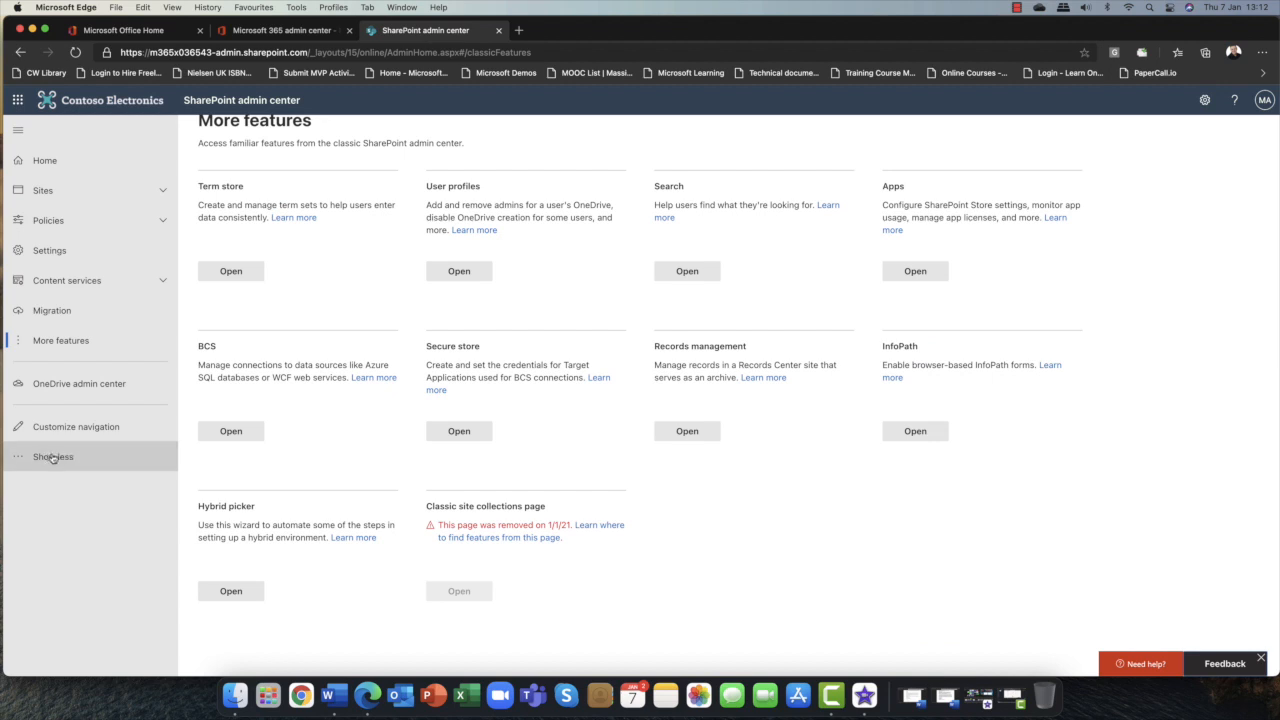
pyautogui.click(54, 458)
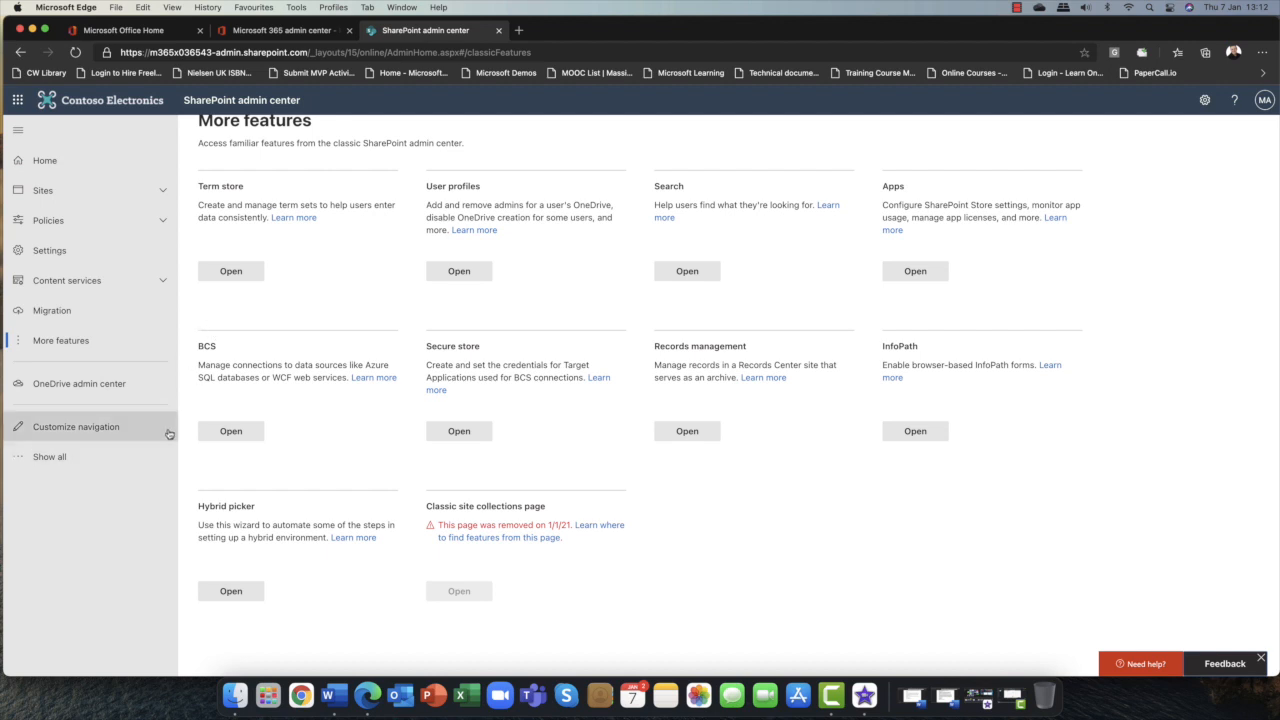
pyautogui.click(42, 160)
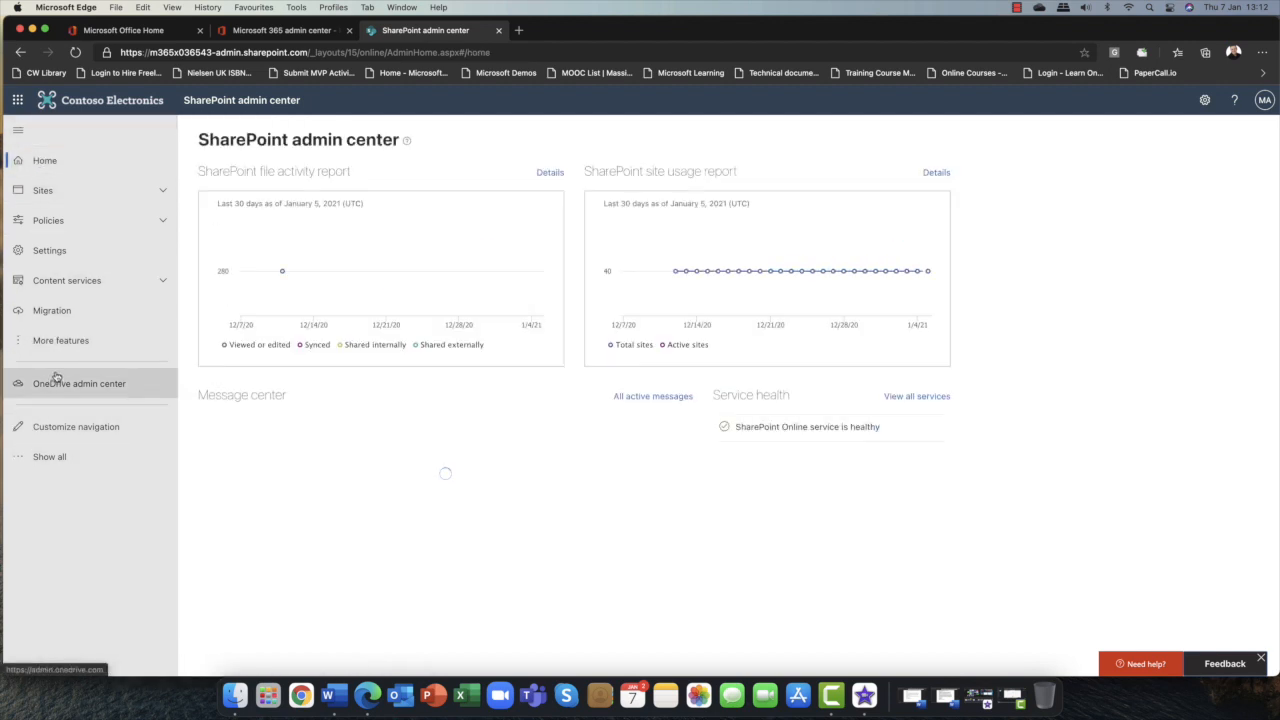